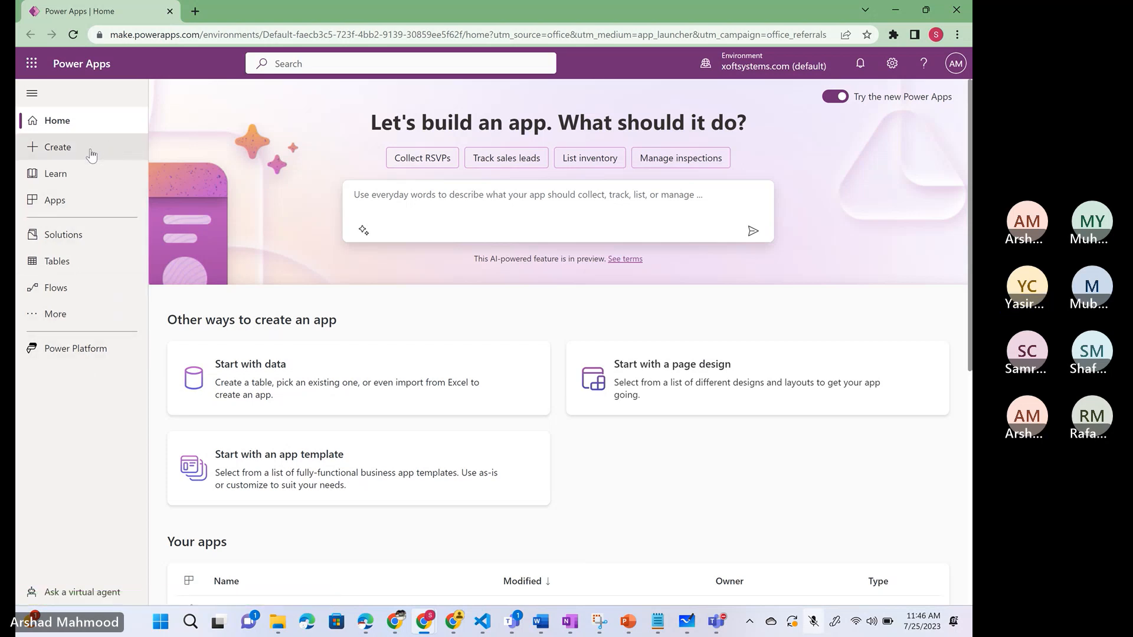
- Create a blank canvas app named "Hello World" in Tablet format
click(65, 208)
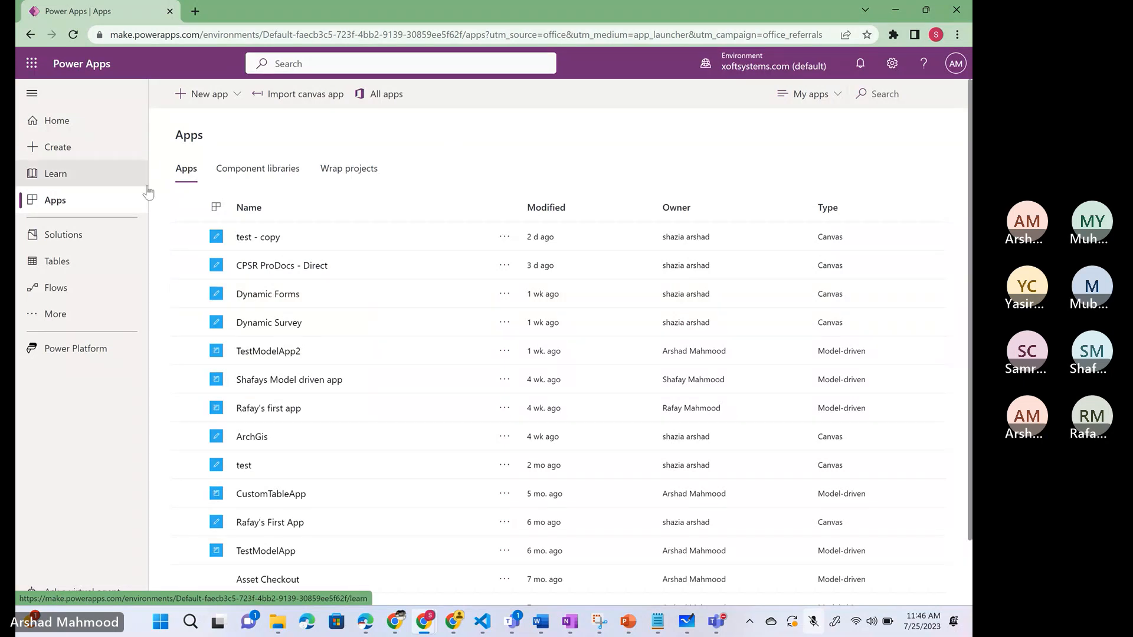
click(46, 148)
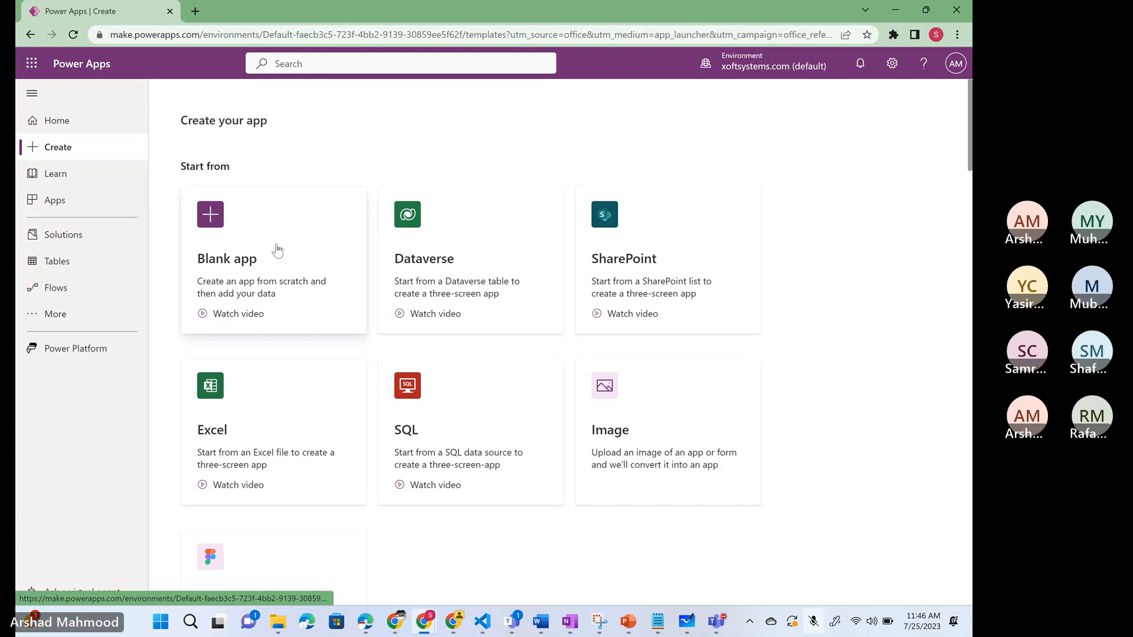
click(275, 265)
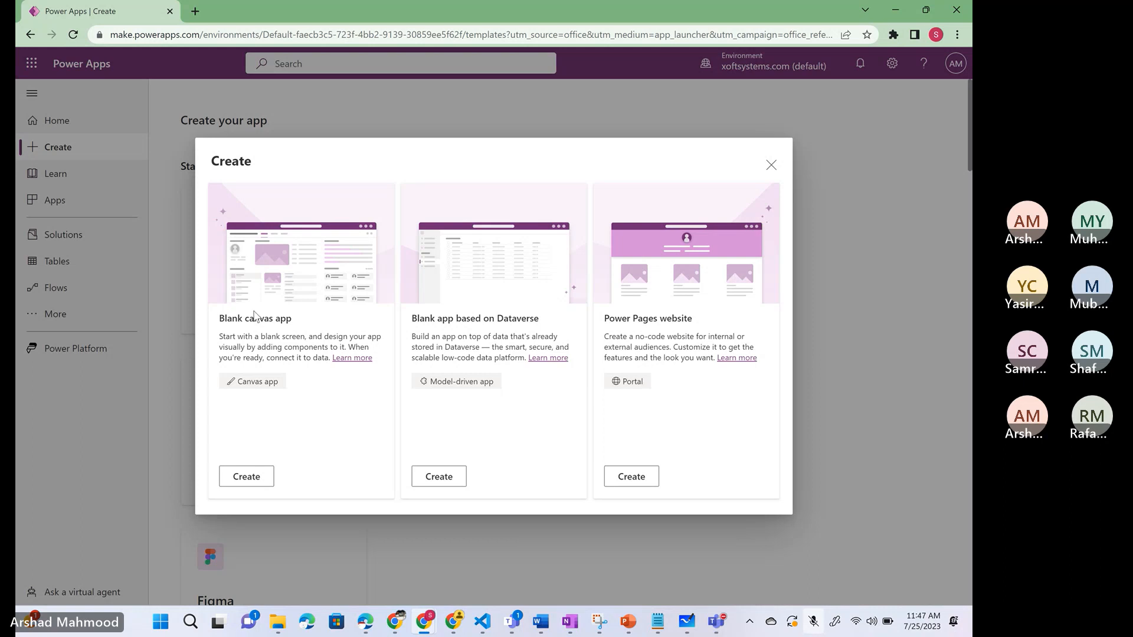
click(246, 476)
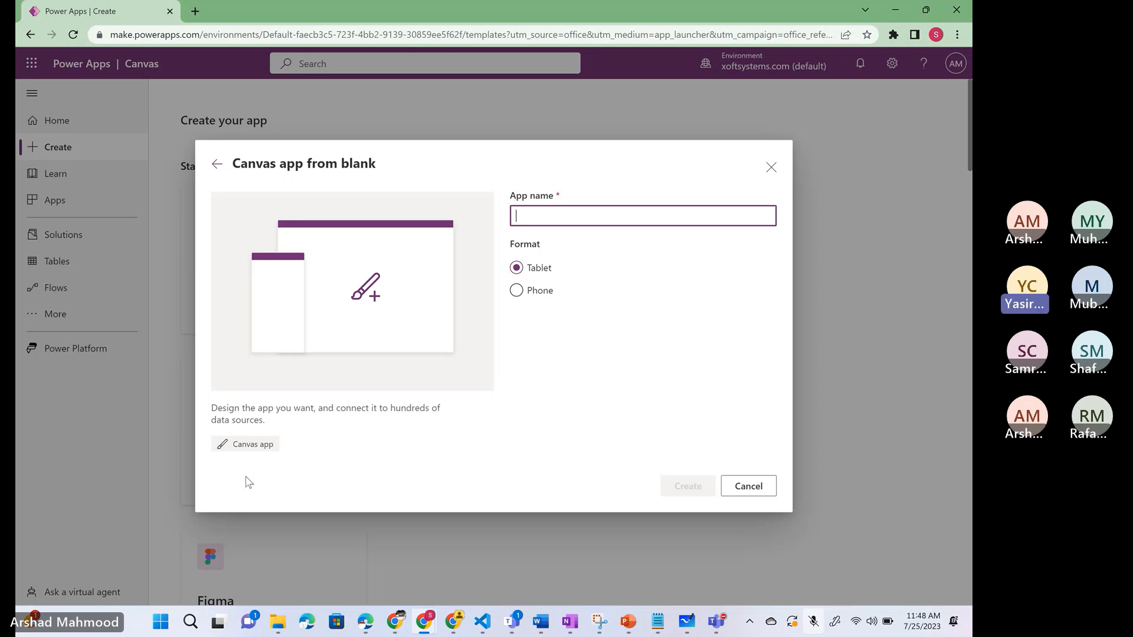
text(Hello)
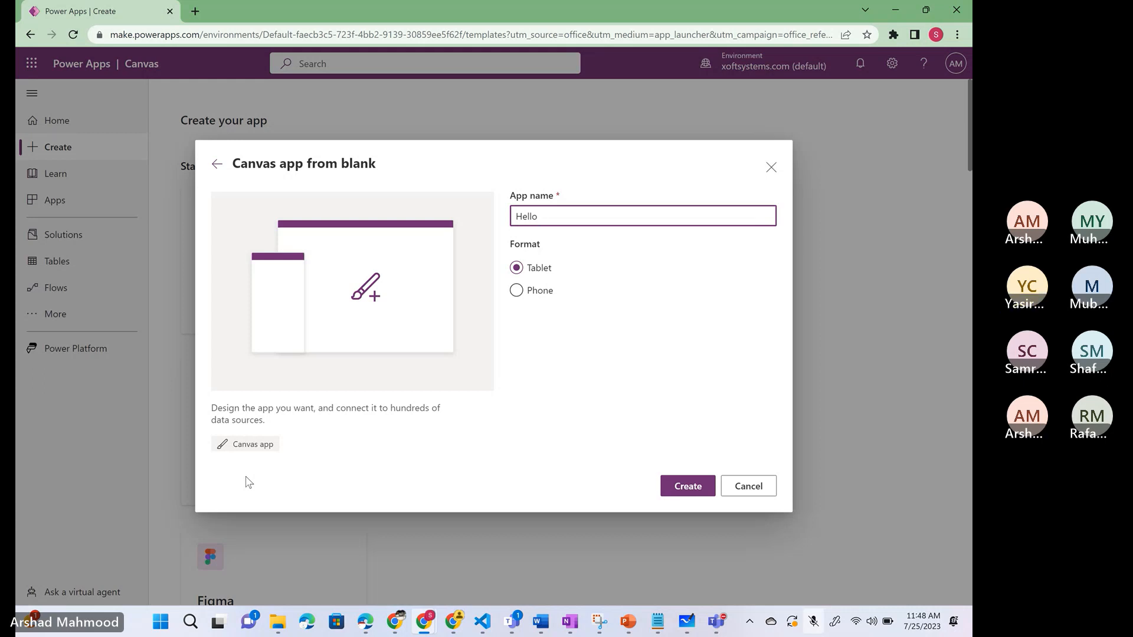
text(World)
key(Return)
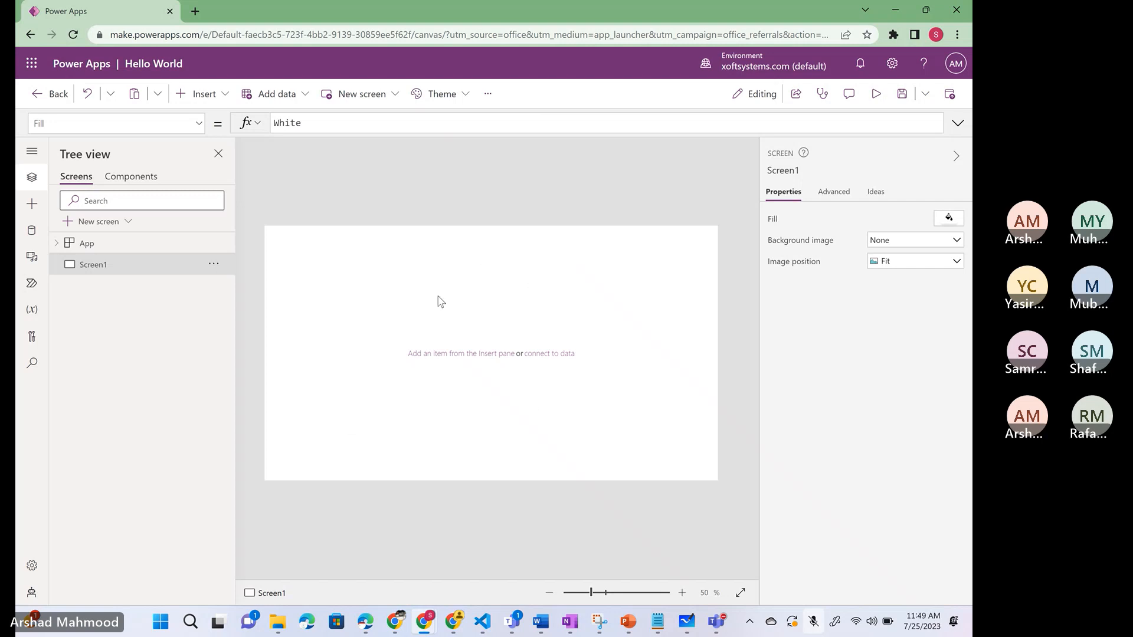
- Examine the layouts and the full range of templates offered for a new screen
click(128, 222)
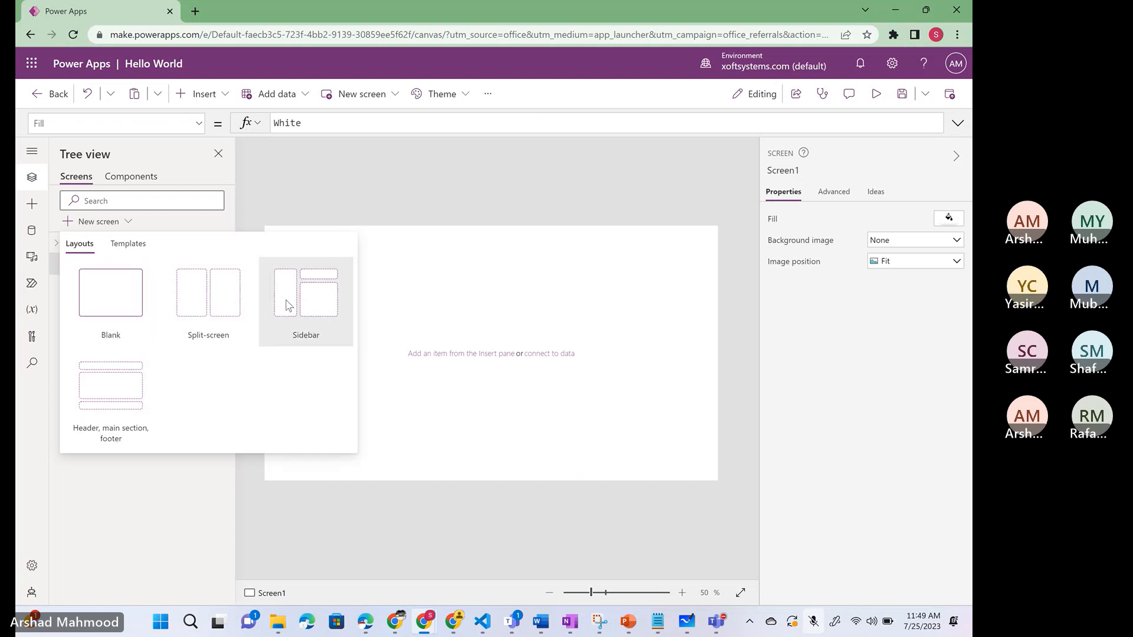
click(138, 251)
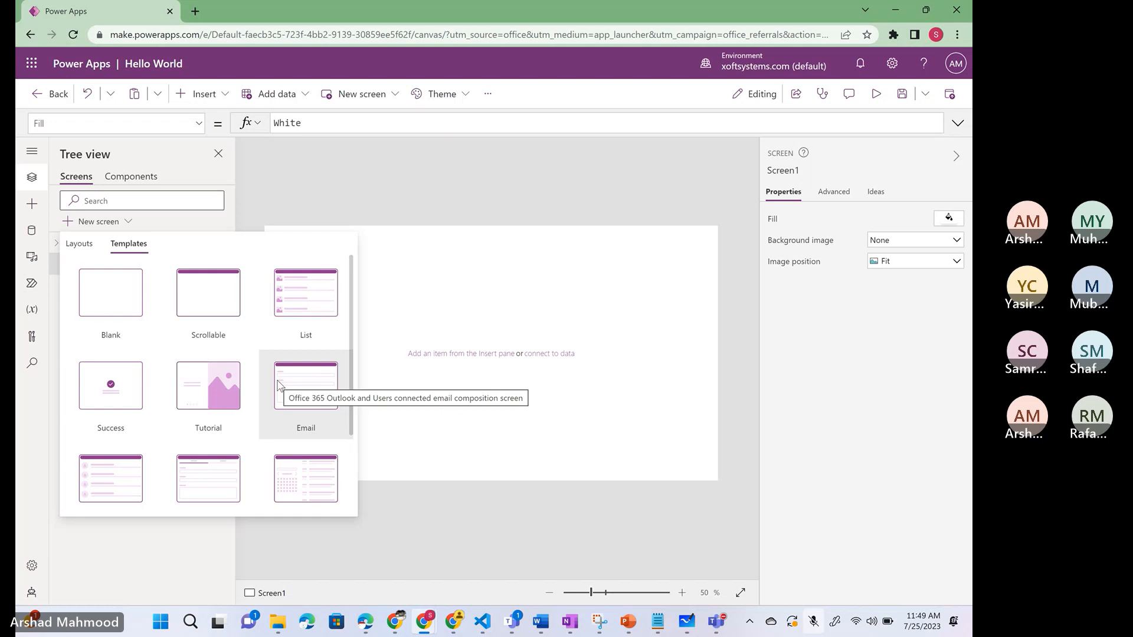
scroll(280, 385, down, 1)
scroll(280, 385, down, 1)
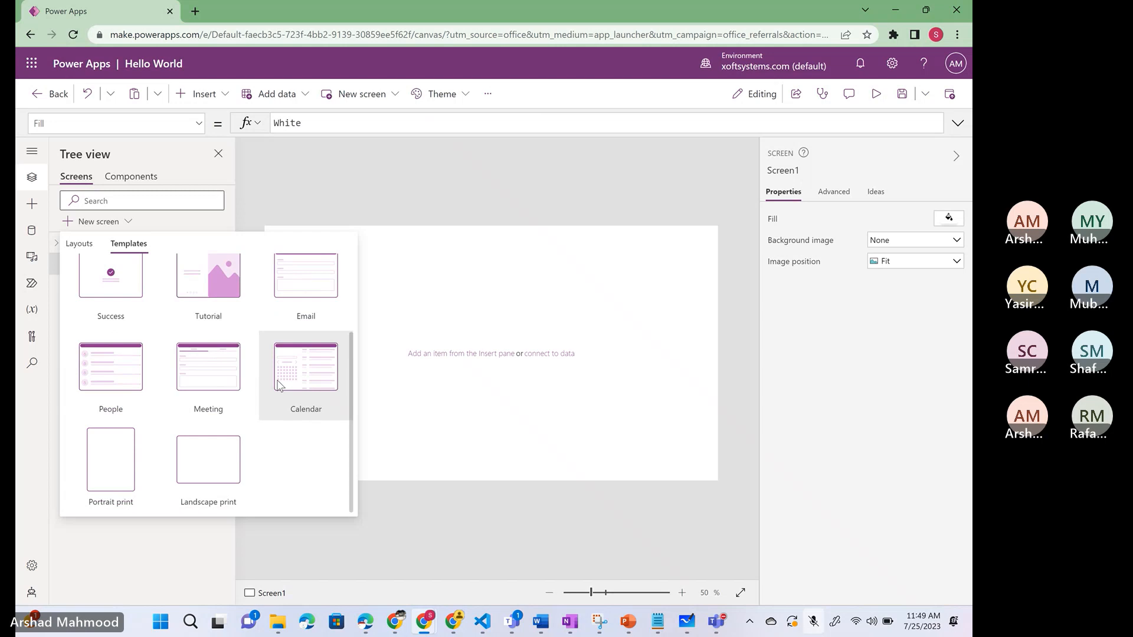
scroll(280, 385, up, 2)
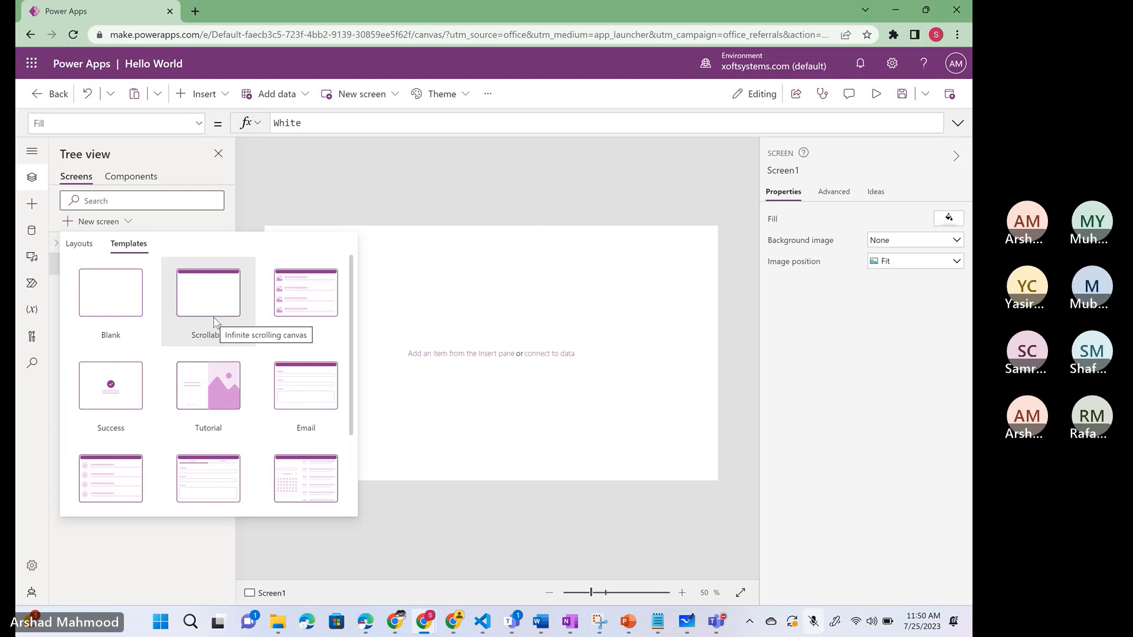
click(80, 245)
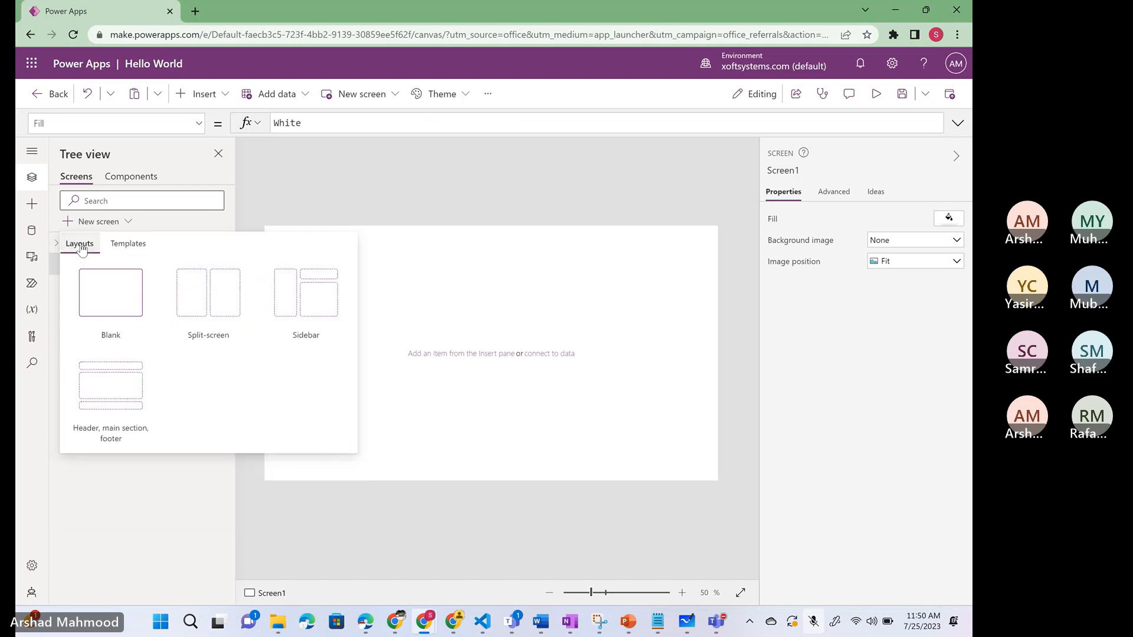
click(119, 248)
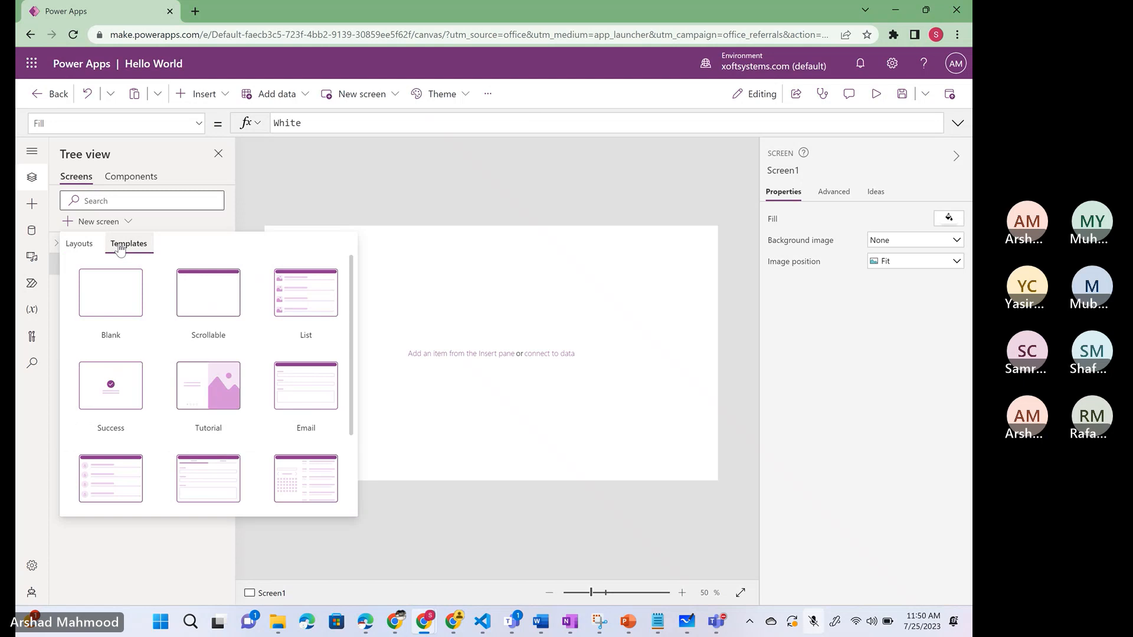
scroll(161, 377, down, 2)
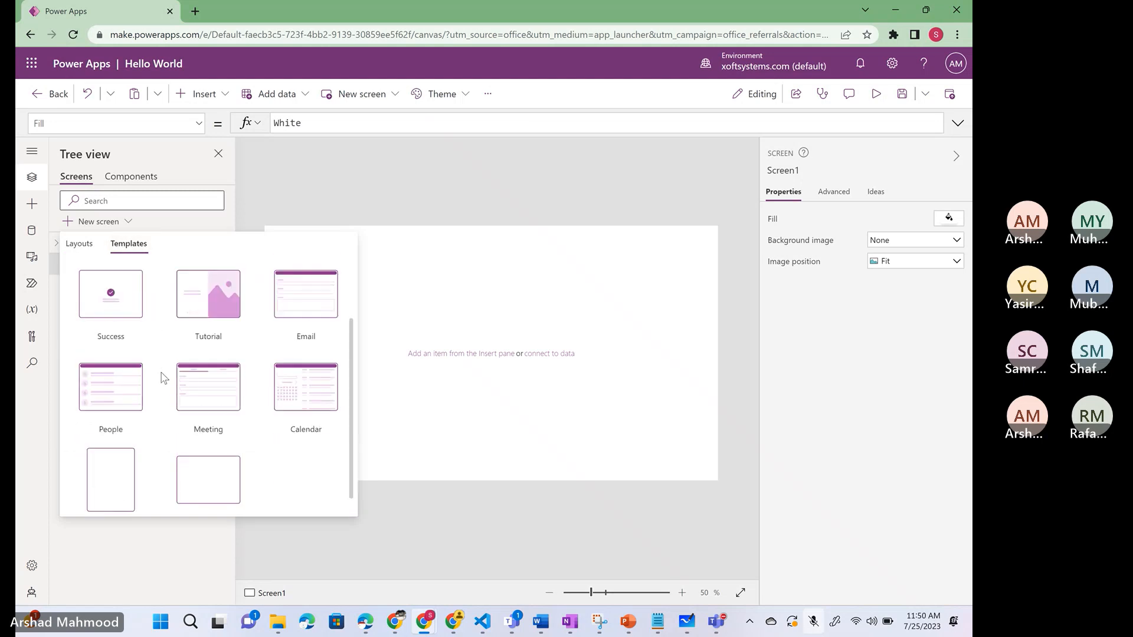
scroll(163, 378, down, 1)
scroll(163, 378, up, 3)
scroll(164, 379, down, 3)
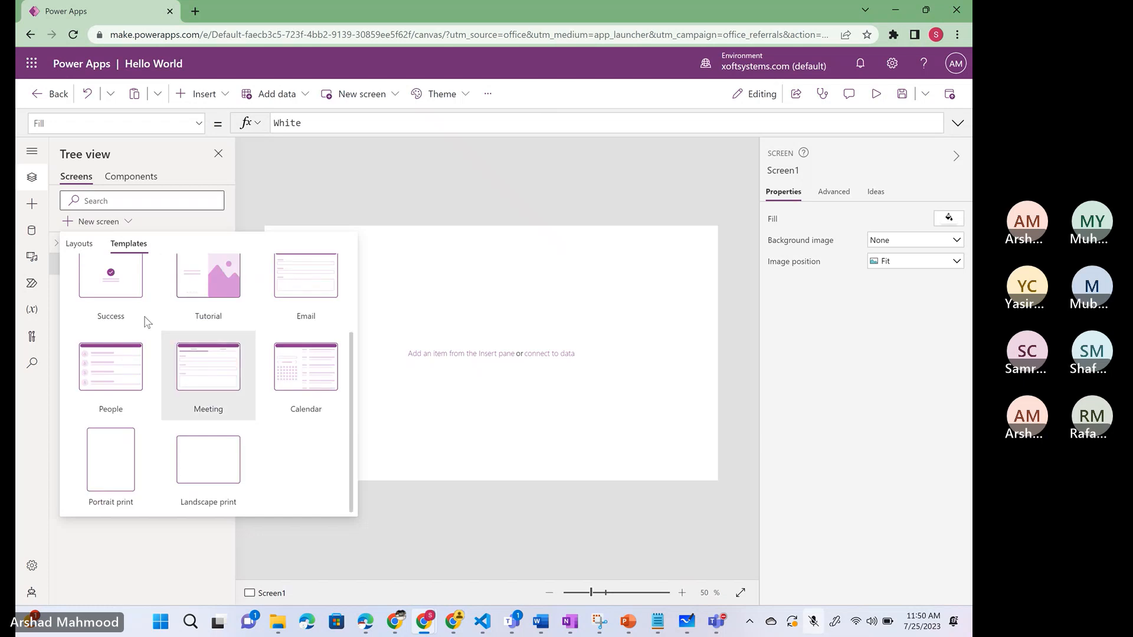
- Add a new screen with the Split-screen layout, then go back to Screen1
click(78, 244)
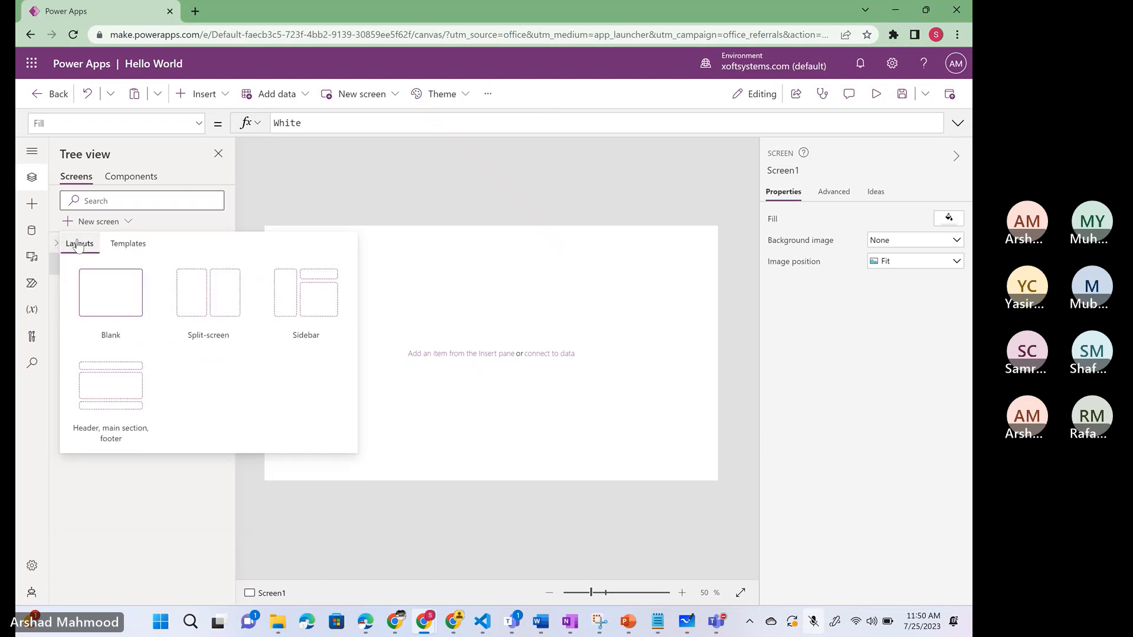
click(210, 302)
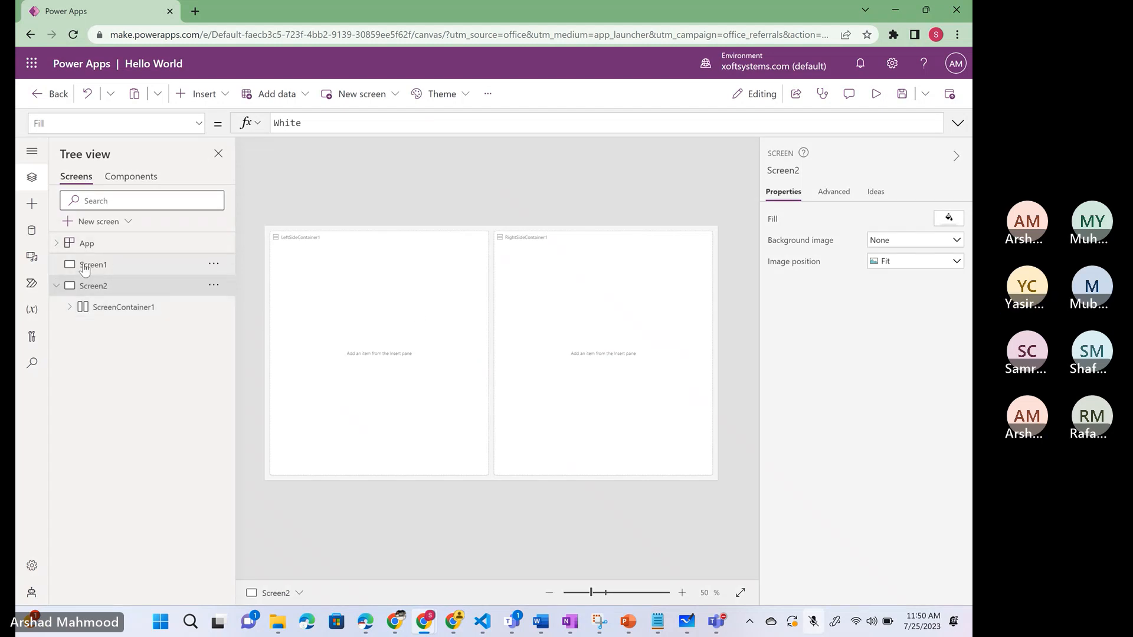
click(84, 269)
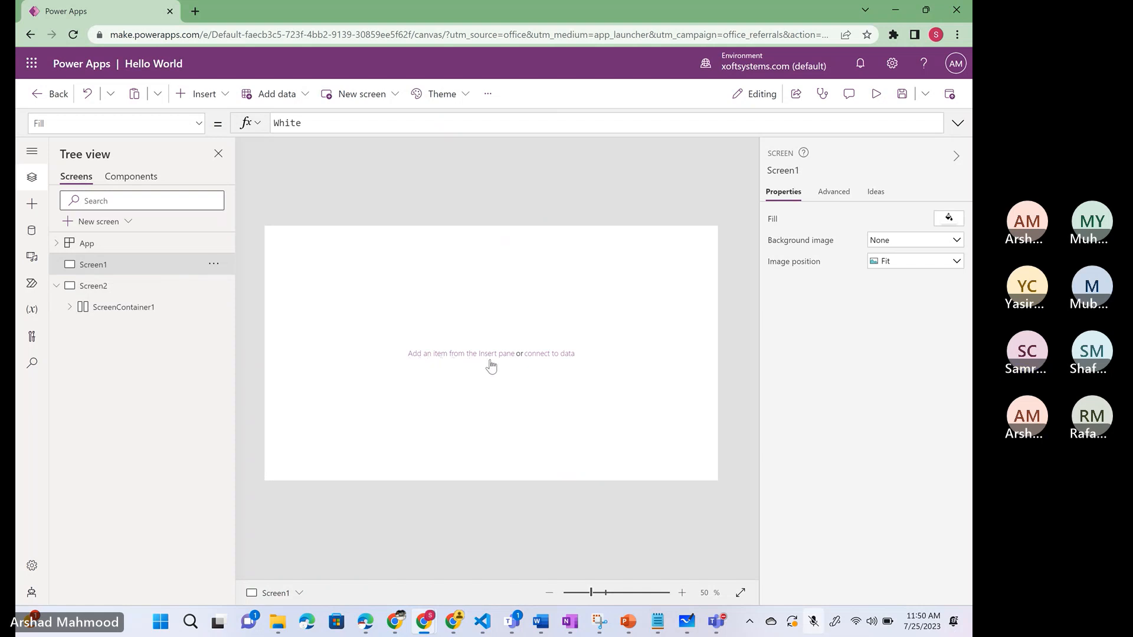
- Review the app's data connections, its screen tree and the controls available to insert on Screen1
click(544, 354)
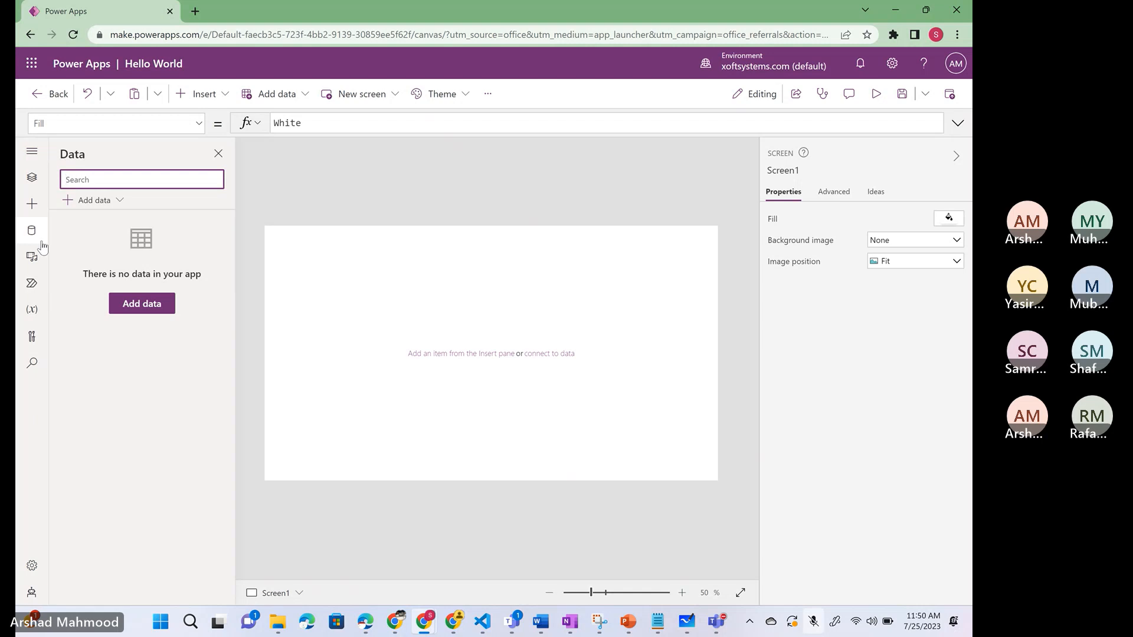
click(33, 182)
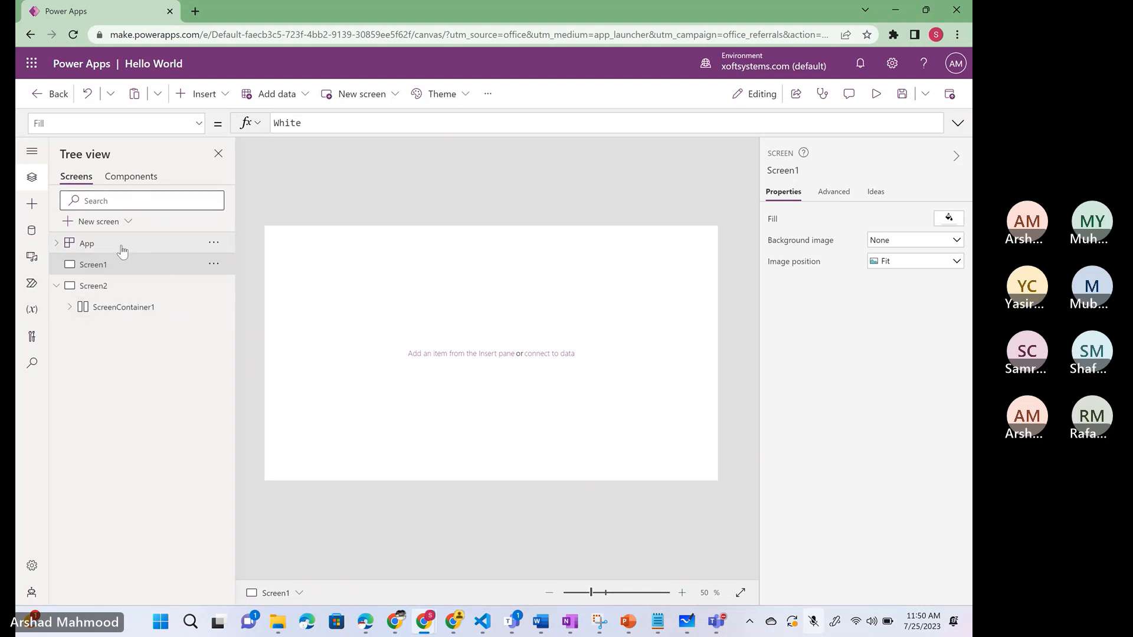
click(33, 205)
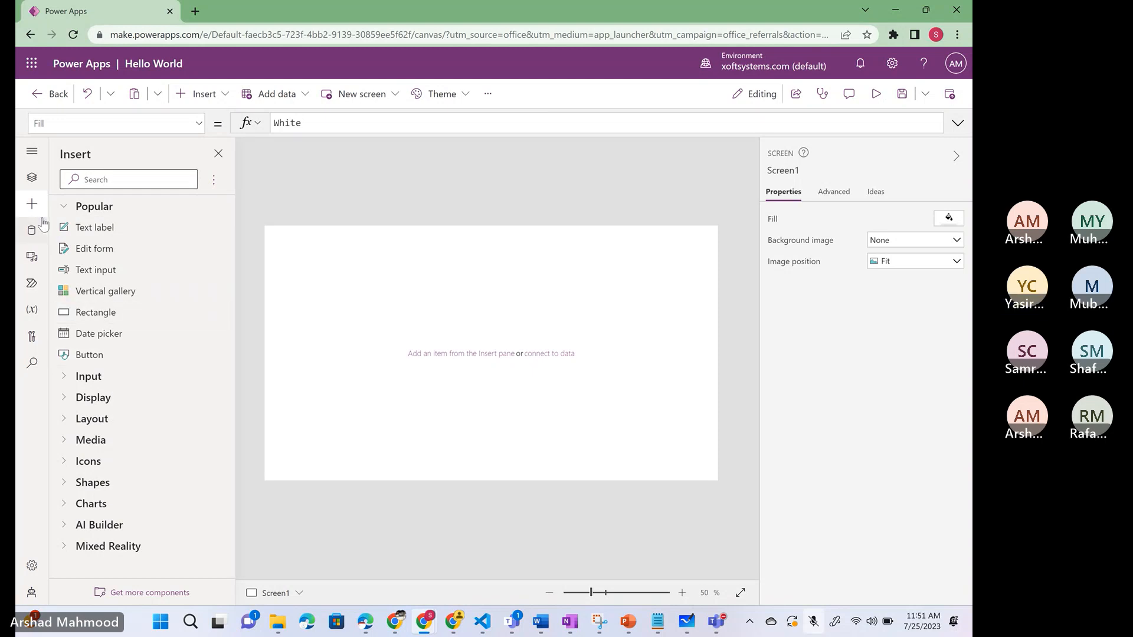
- Start adding data to the app and look through the suggested tables and connectors
click(32, 233)
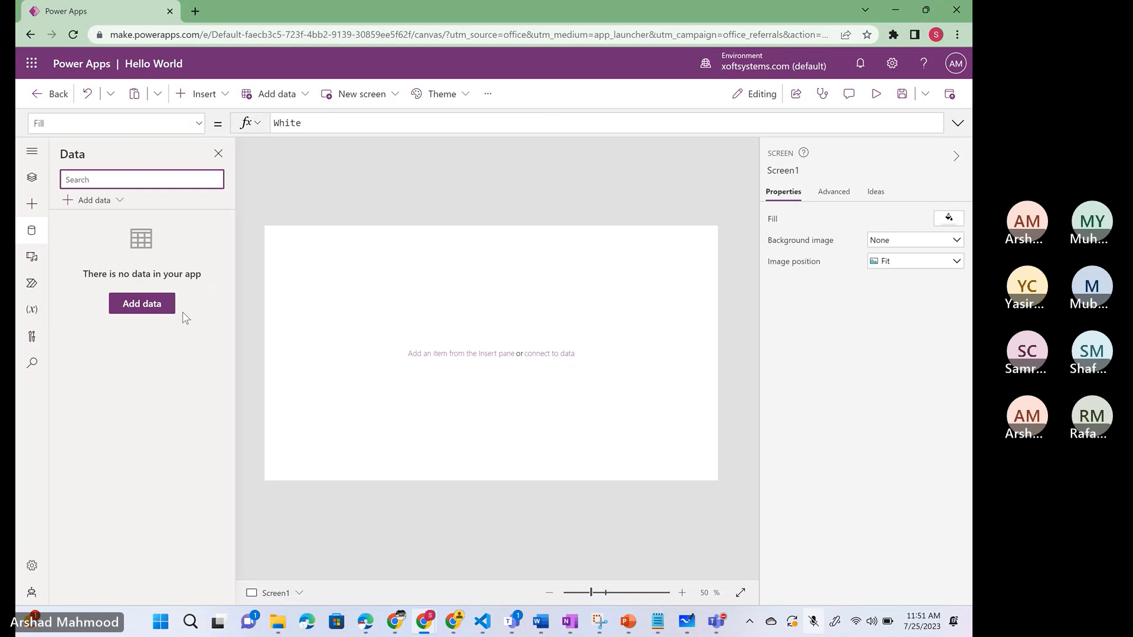
click(135, 307)
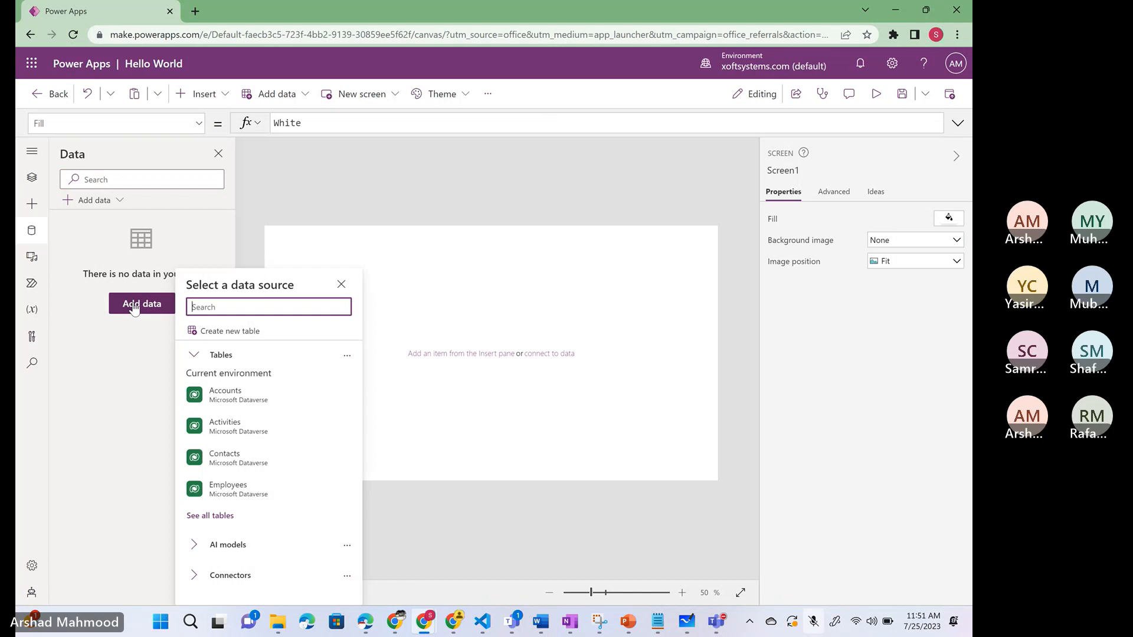
mouse_move(271, 460)
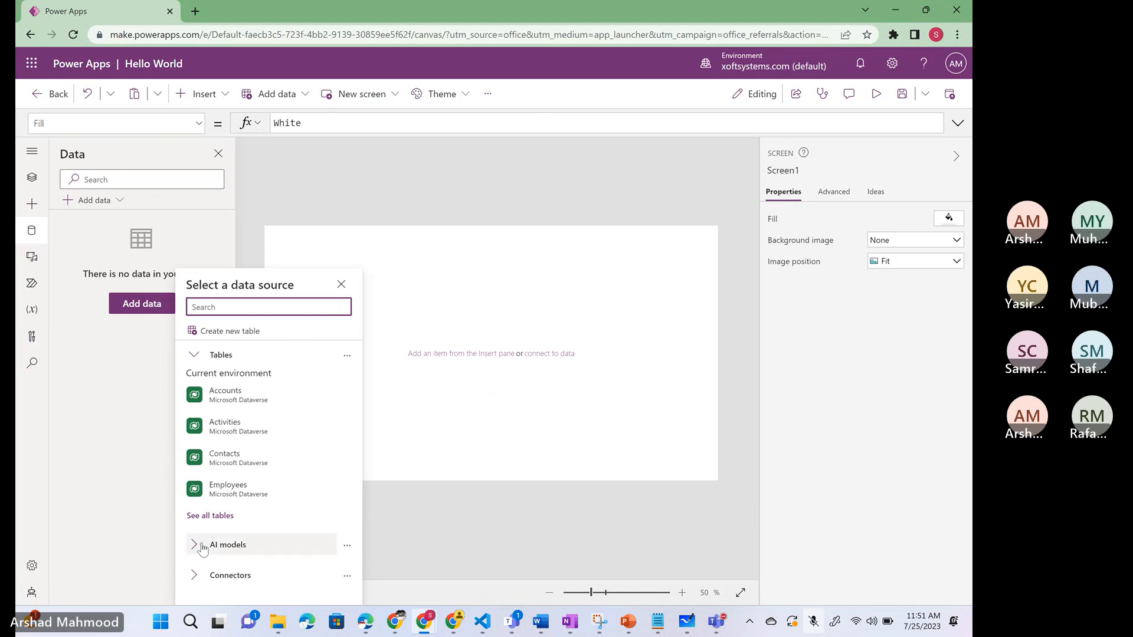
click(192, 581)
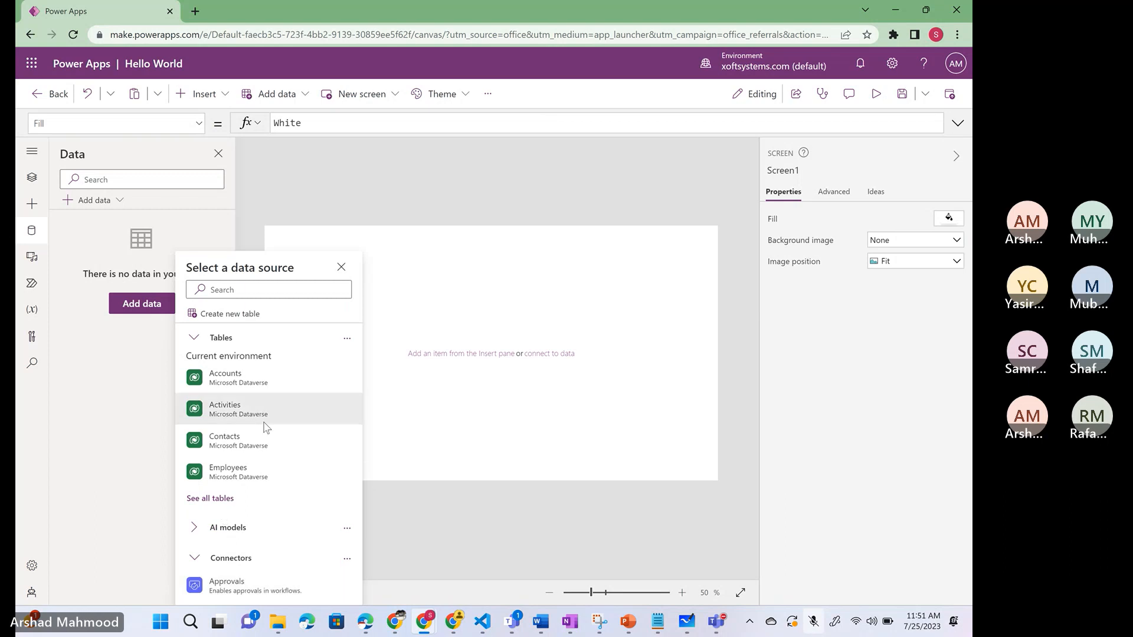
mouse_move(267, 426)
scroll(267, 426, down, 5)
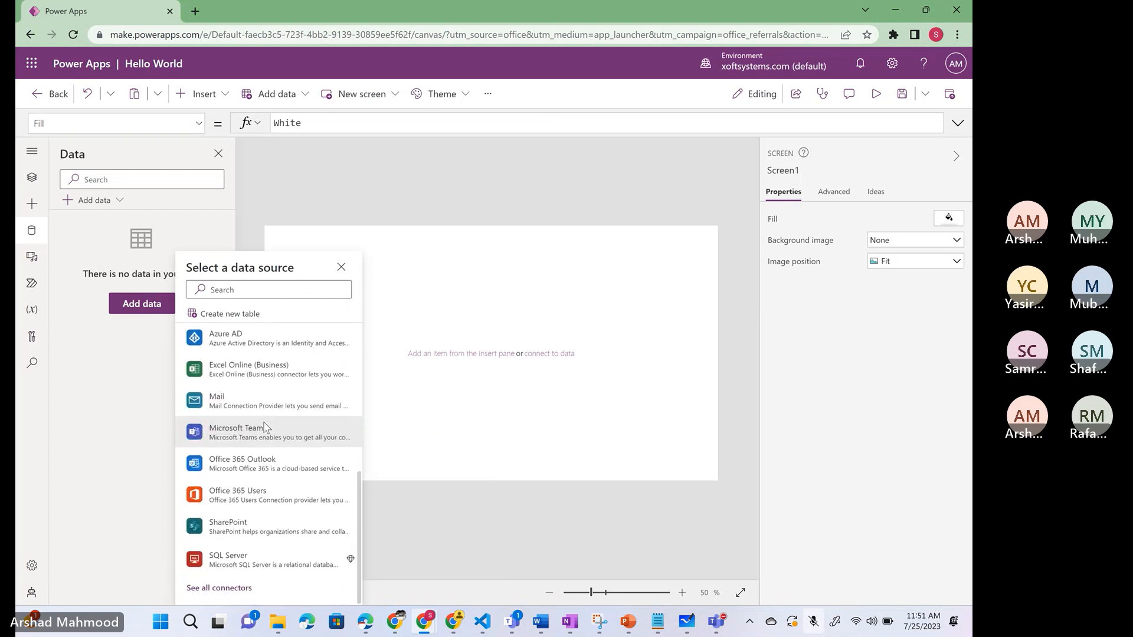
- Expand the full list of connectors and look through the data sources available from A to E
click(216, 587)
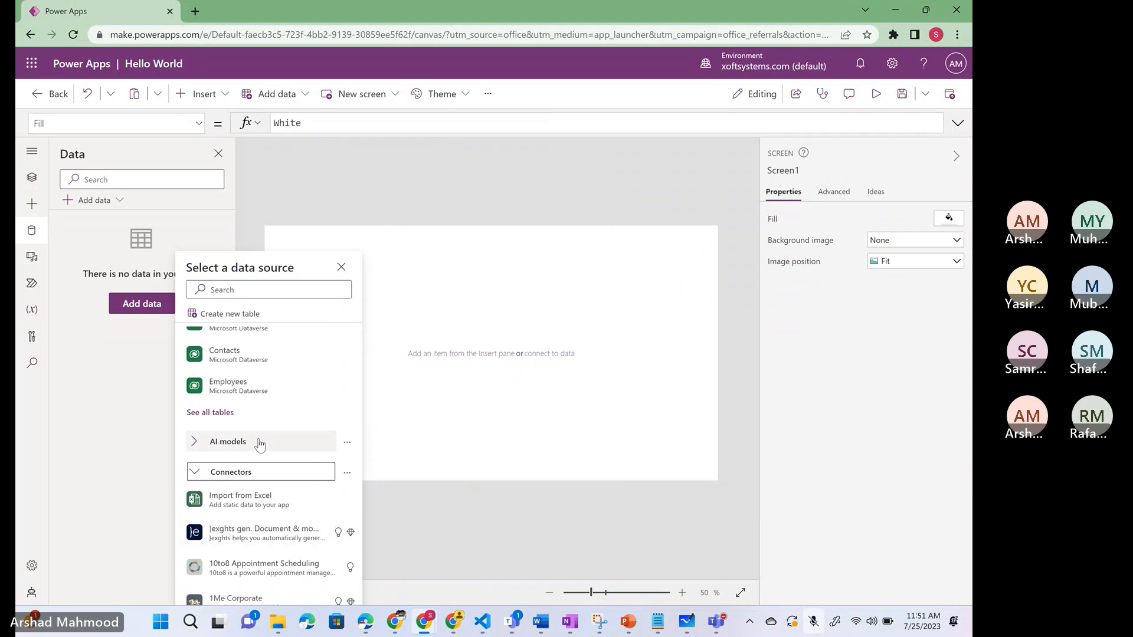
scroll(257, 444, down, 4)
scroll(261, 443, down, 6)
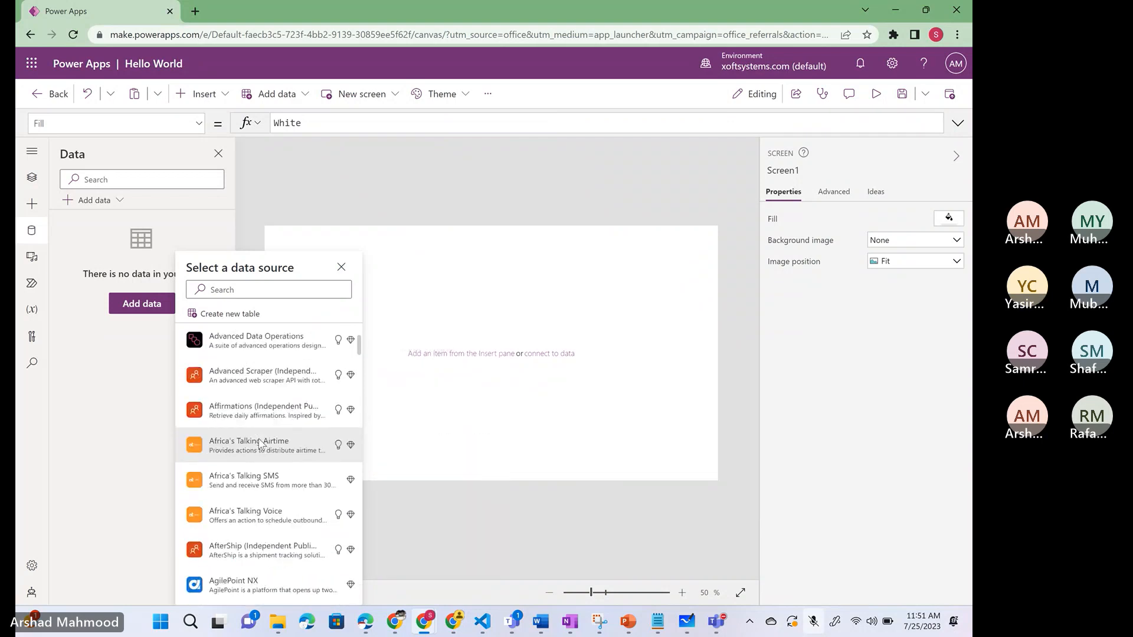
scroll(260, 444, down, 5)
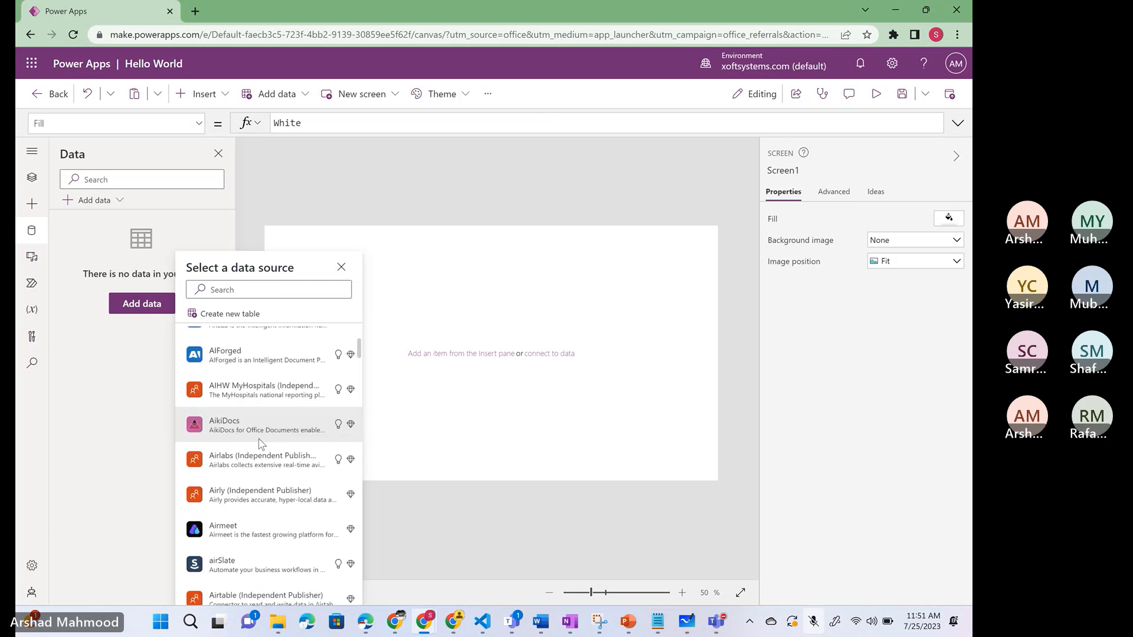
scroll(260, 444, down, 1)
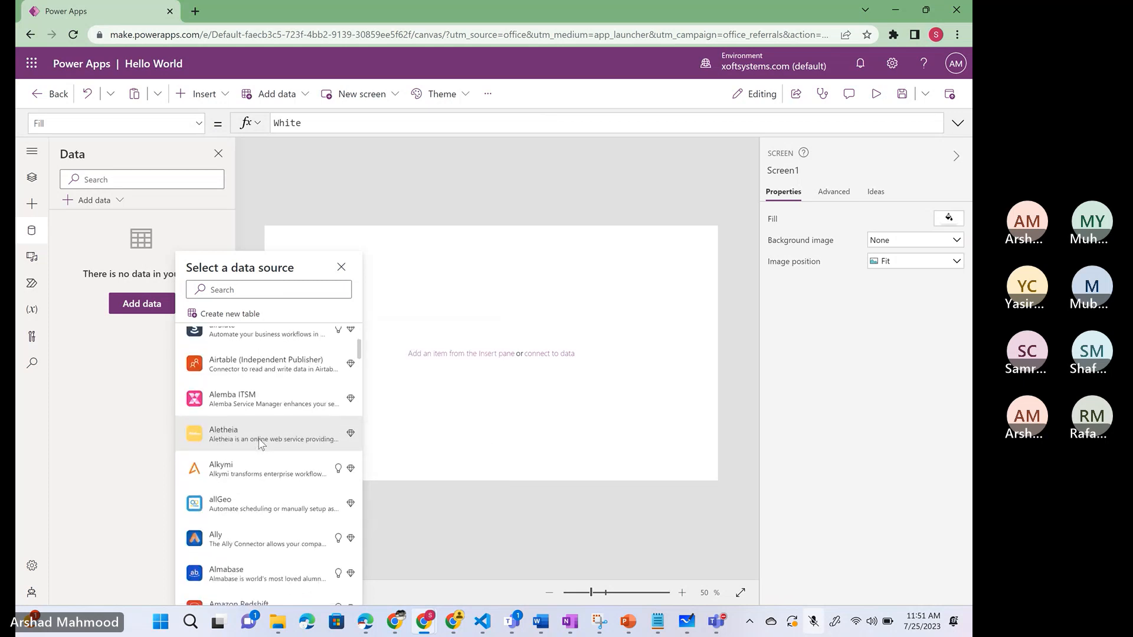
scroll(260, 444, down, 4)
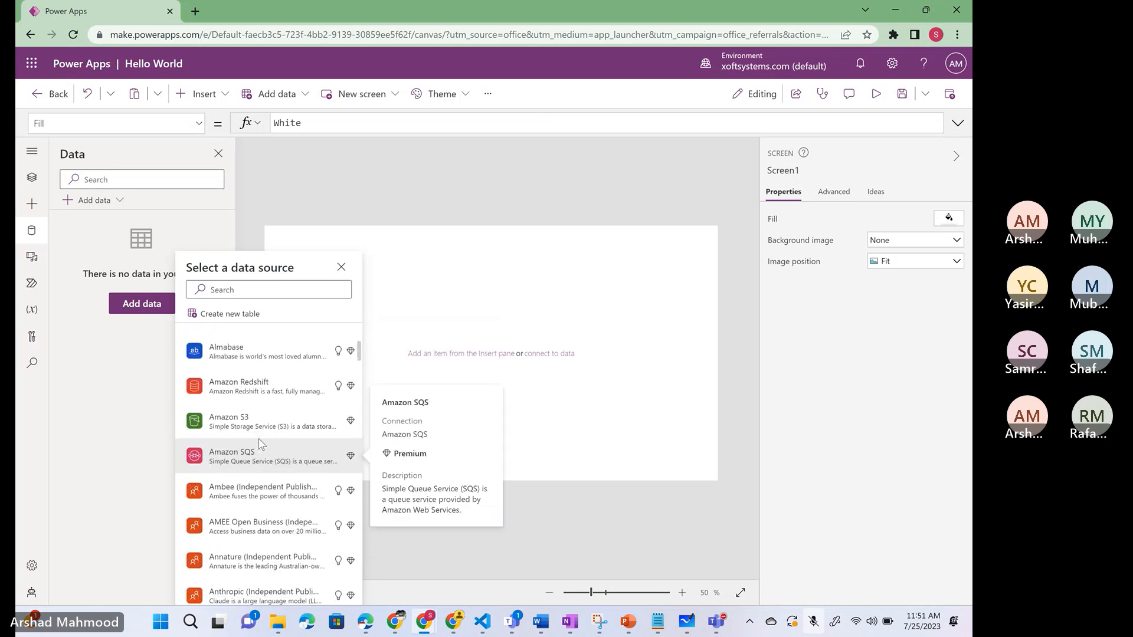
scroll(261, 444, down, 2)
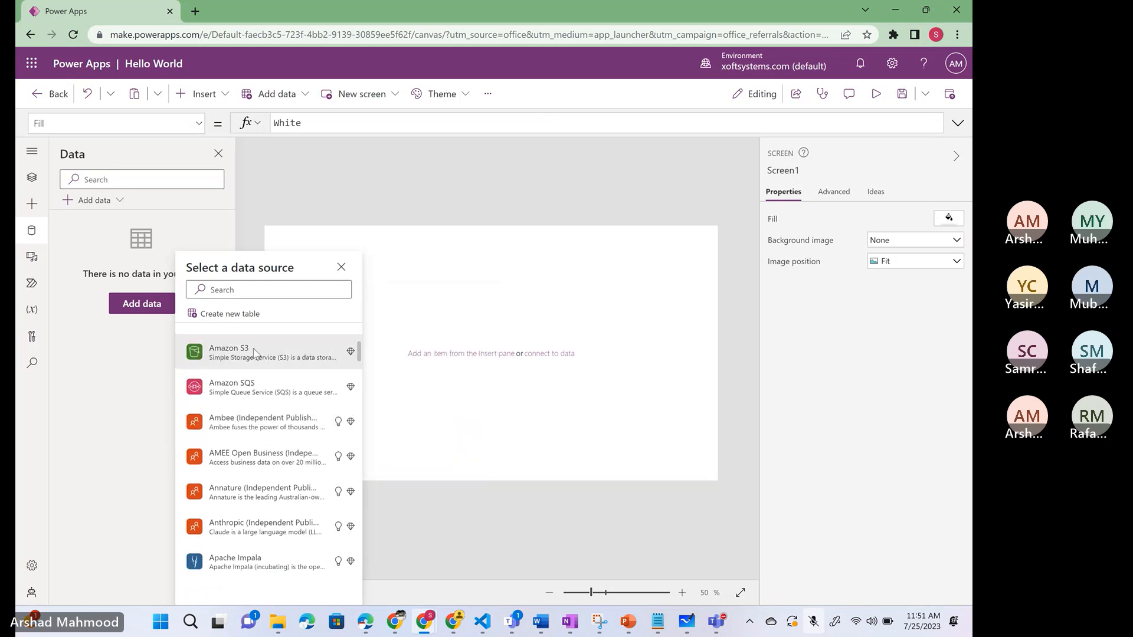
mouse_move(225, 362)
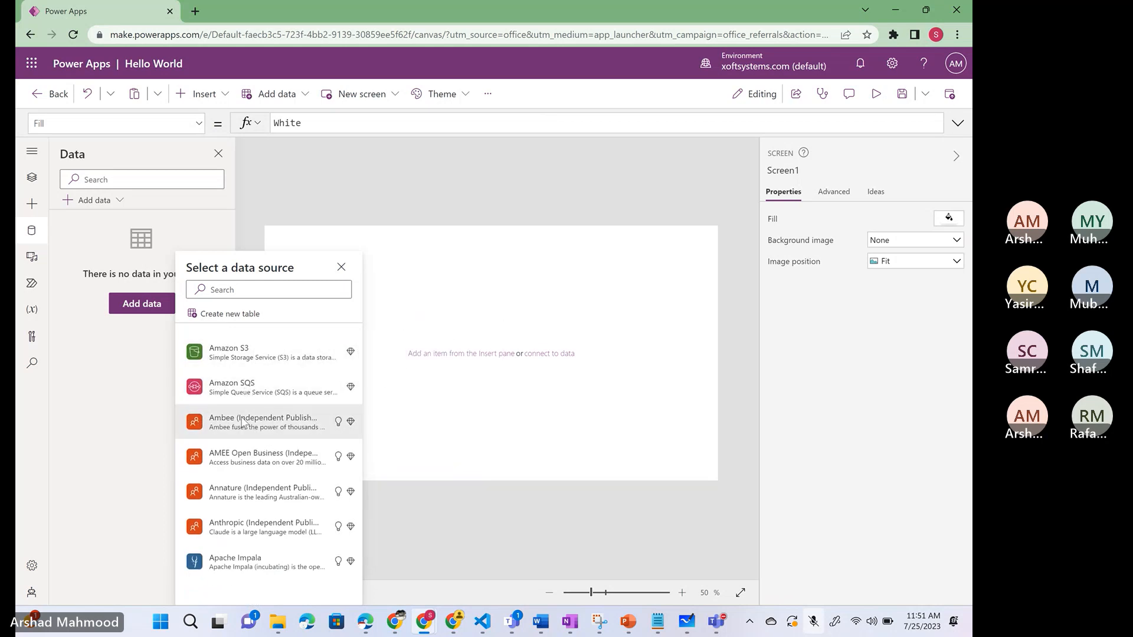
scroll(243, 420, down, 3)
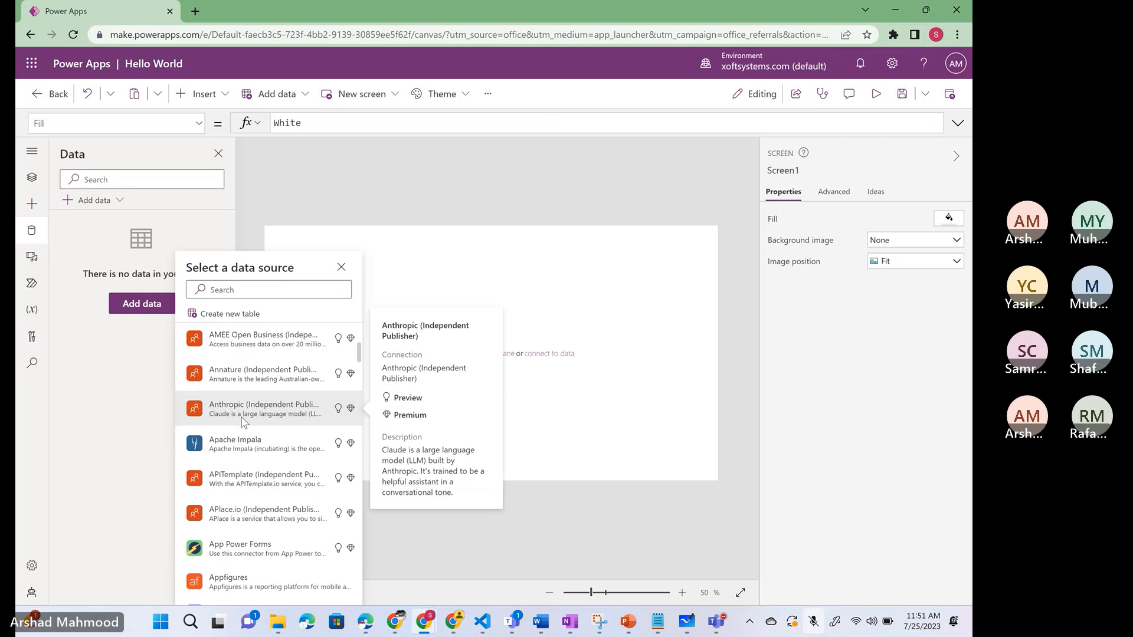
scroll(241, 421, down, 3)
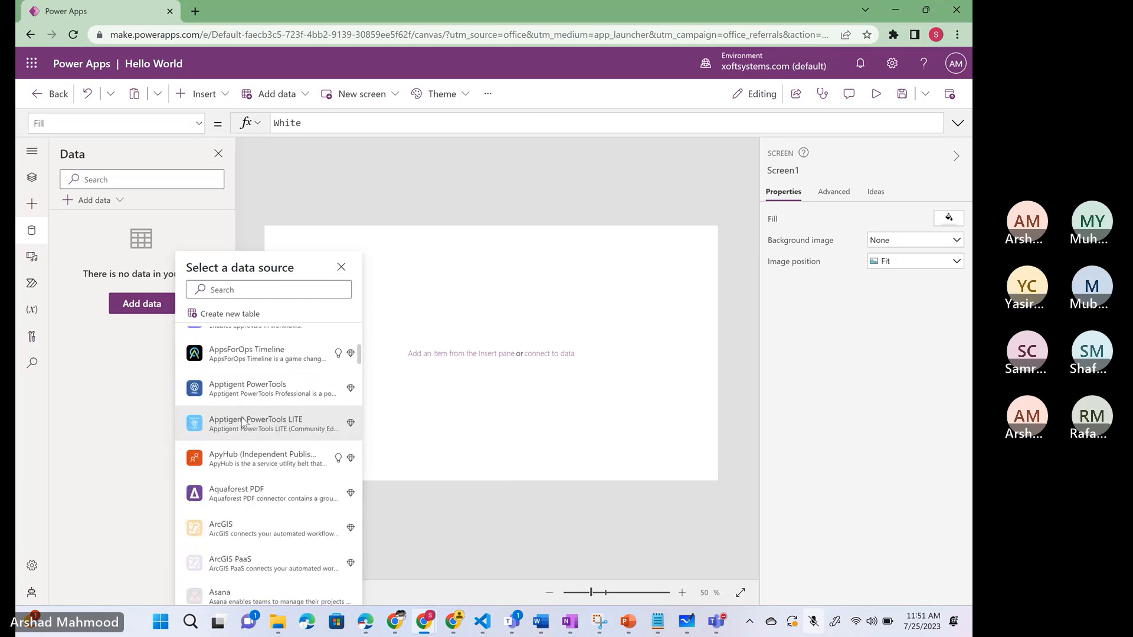
scroll(243, 421, down, 4)
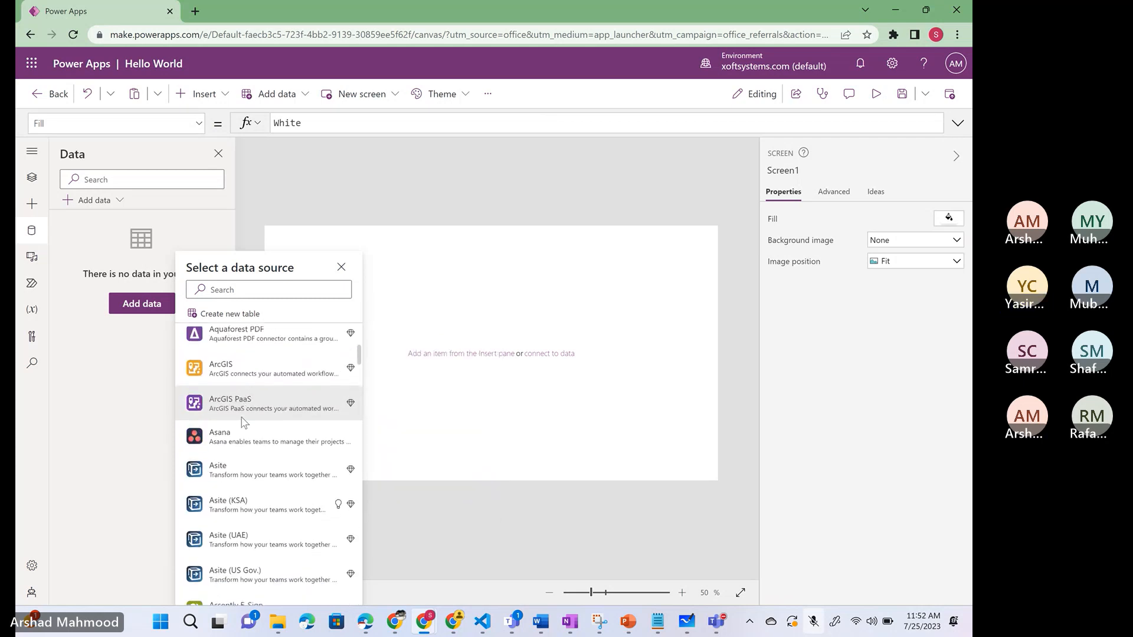
scroll(242, 421, down, 12)
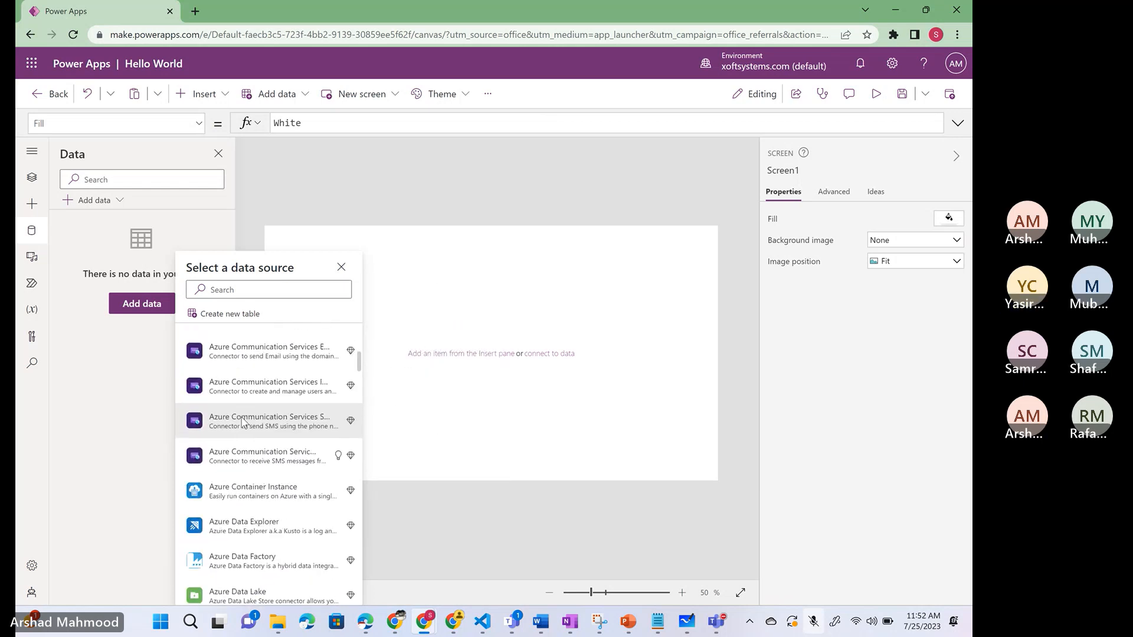
scroll(242, 421, down, 7)
scroll(243, 420, down, 2)
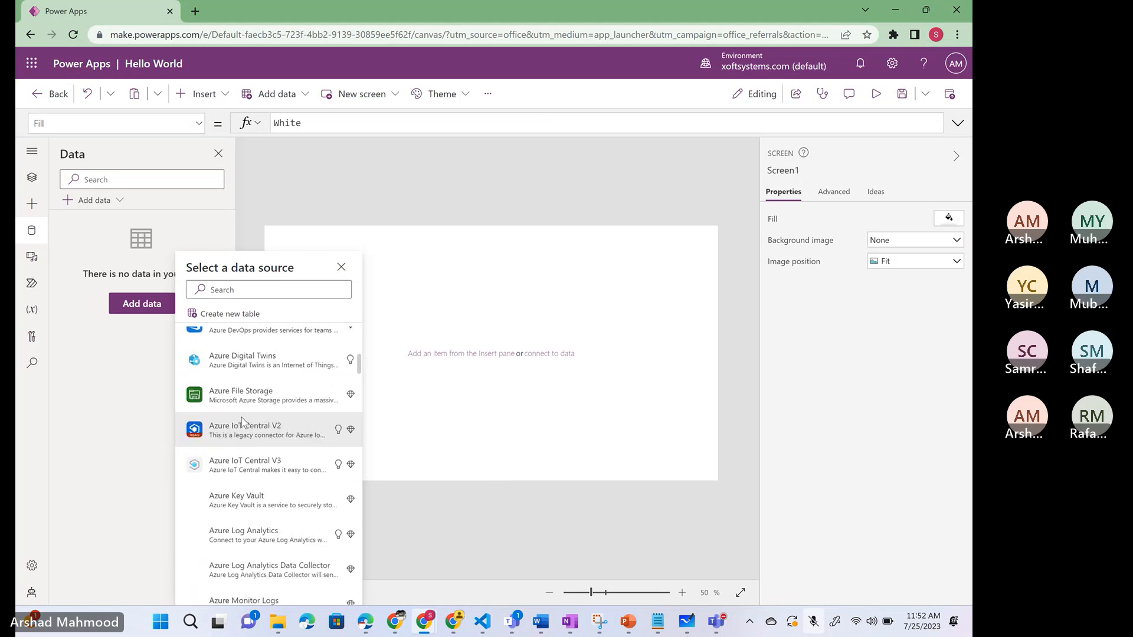
scroll(242, 421, down, 7)
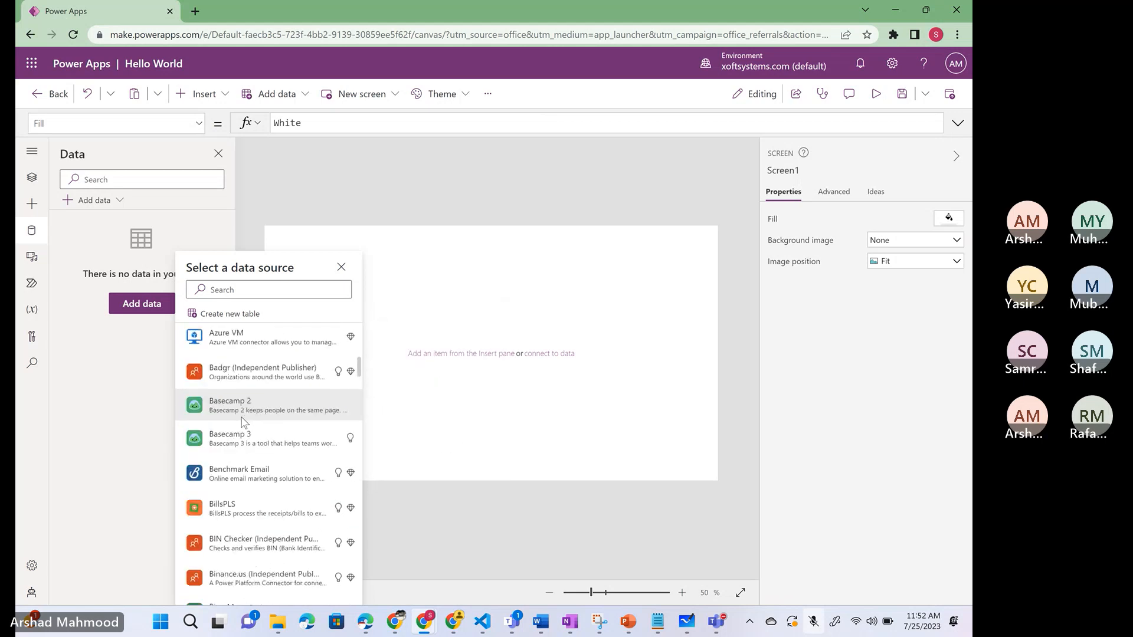
scroll(242, 421, down, 10)
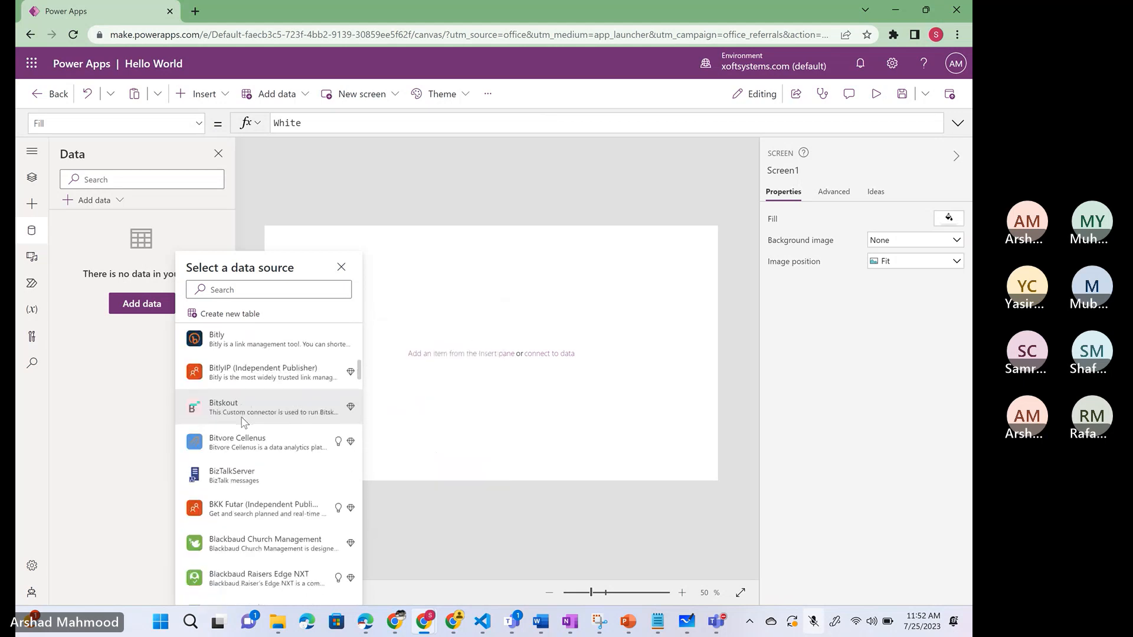
scroll(242, 421, down, 2)
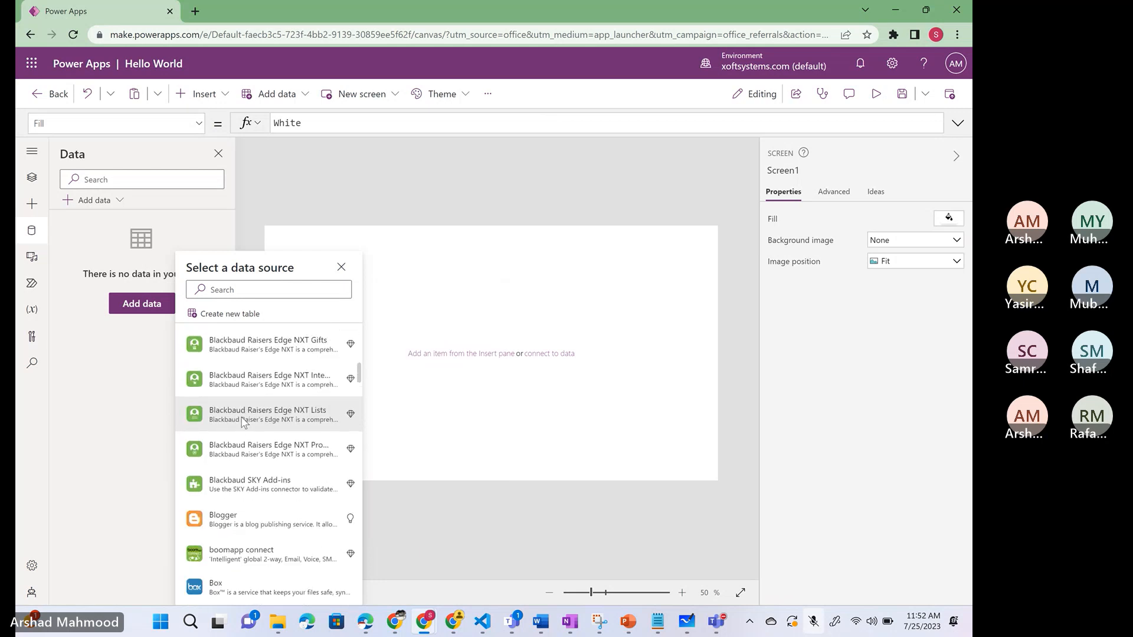
scroll(242, 420, down, 5)
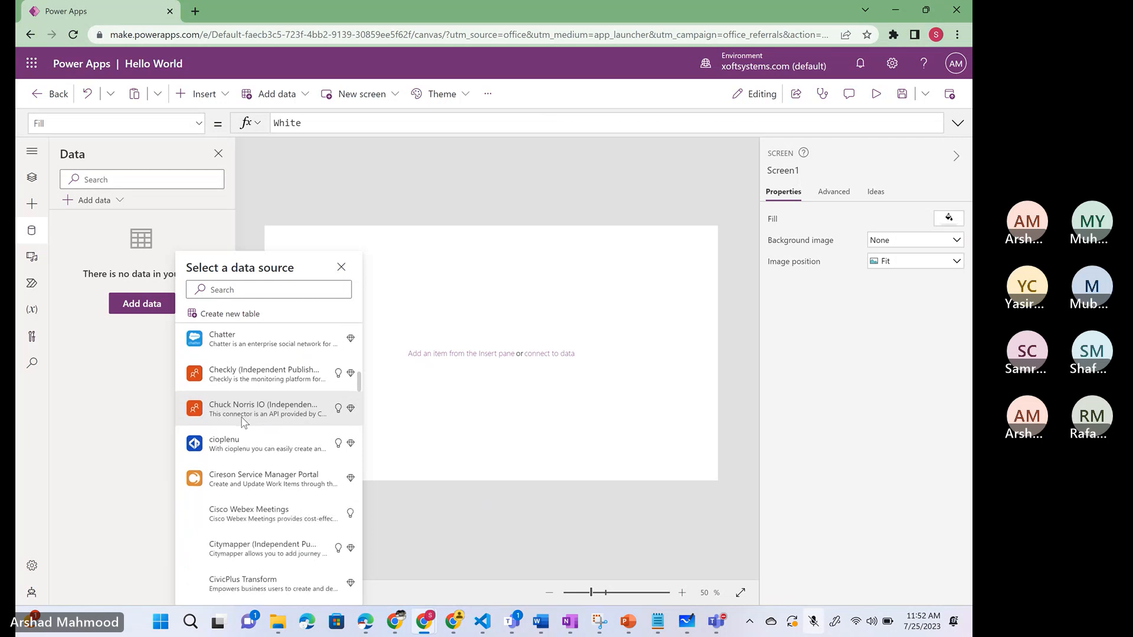
scroll(242, 421, down, 5)
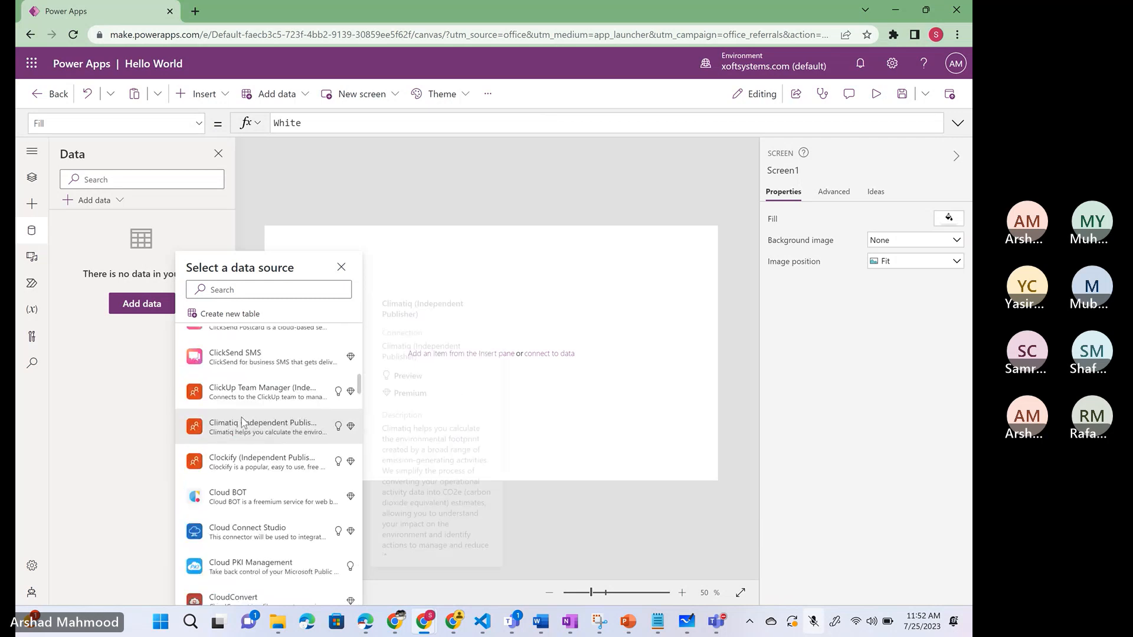
scroll(241, 421, down, 5)
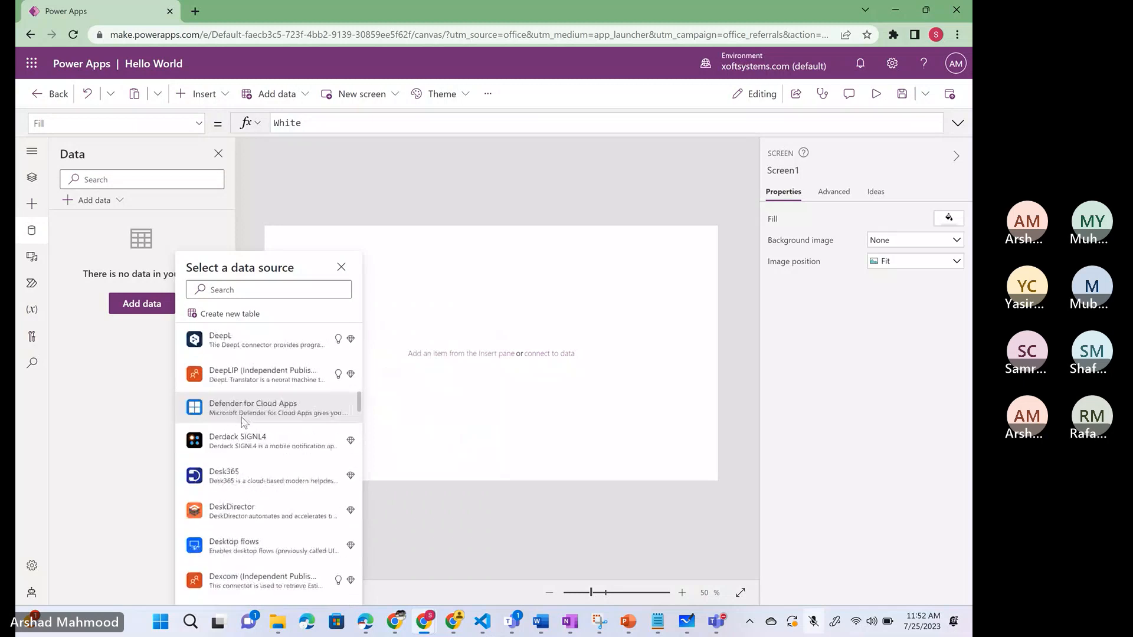
scroll(242, 421, down, 5)
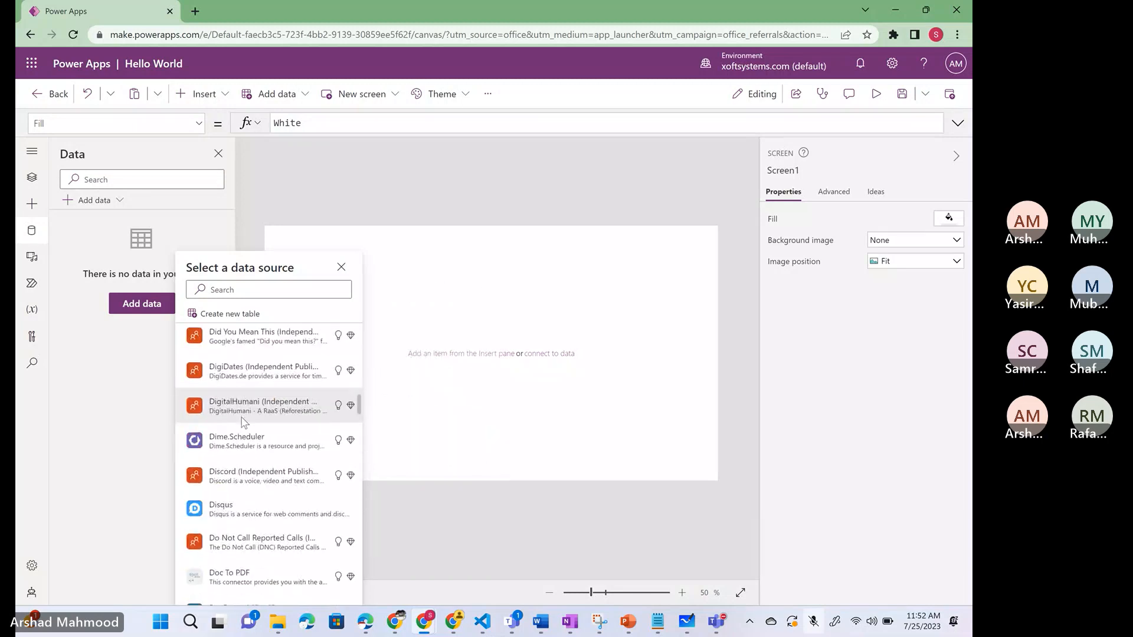
scroll(241, 421, down, 6)
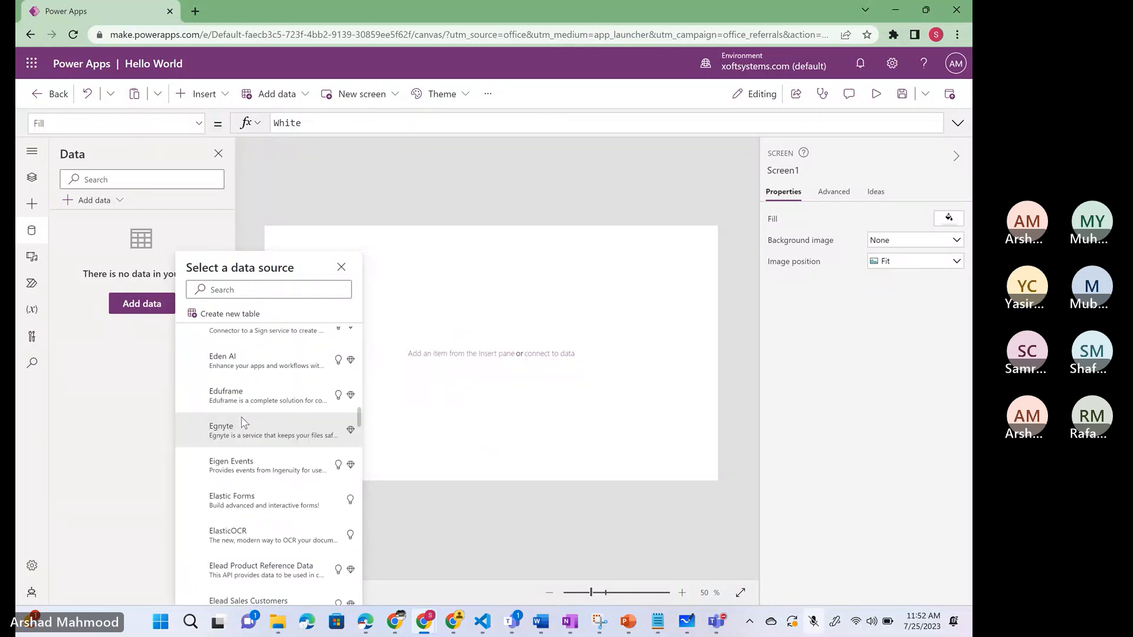
scroll(241, 421, up, 5)
- Search the data sources for "sharepoin" and pick the SharePoint connector with the first existing account connection
click(237, 290)
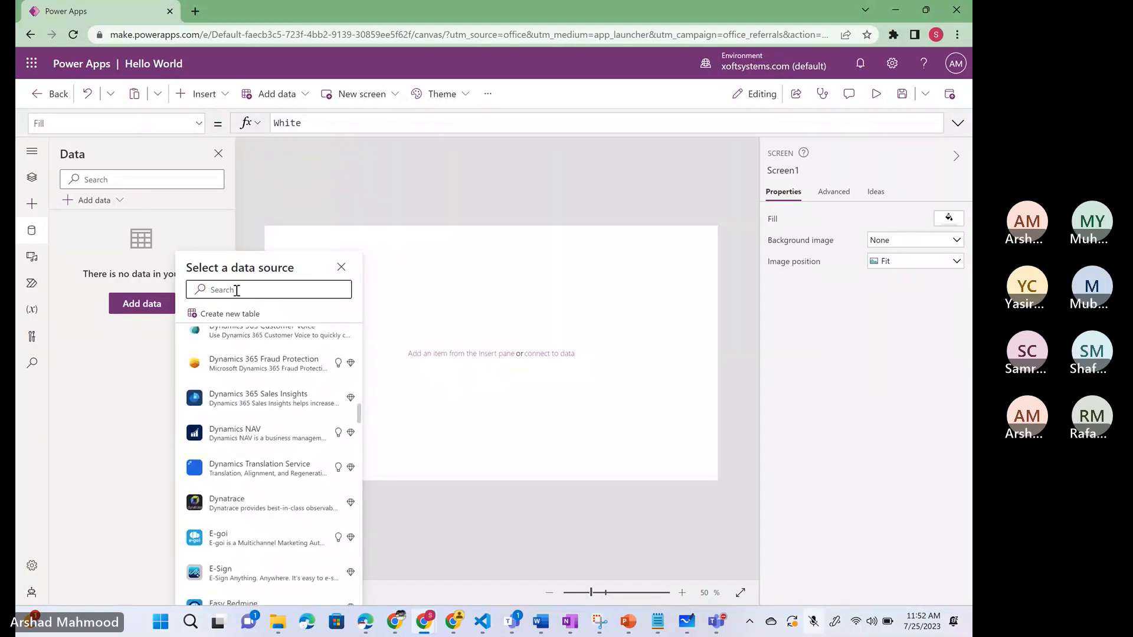
click(236, 290)
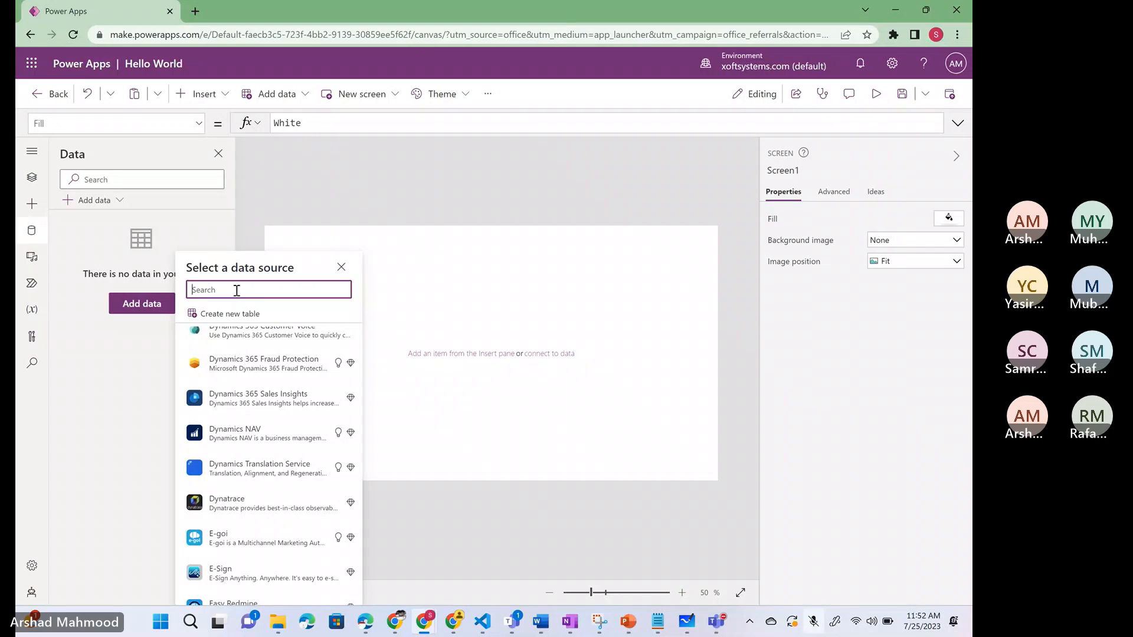
text(share)
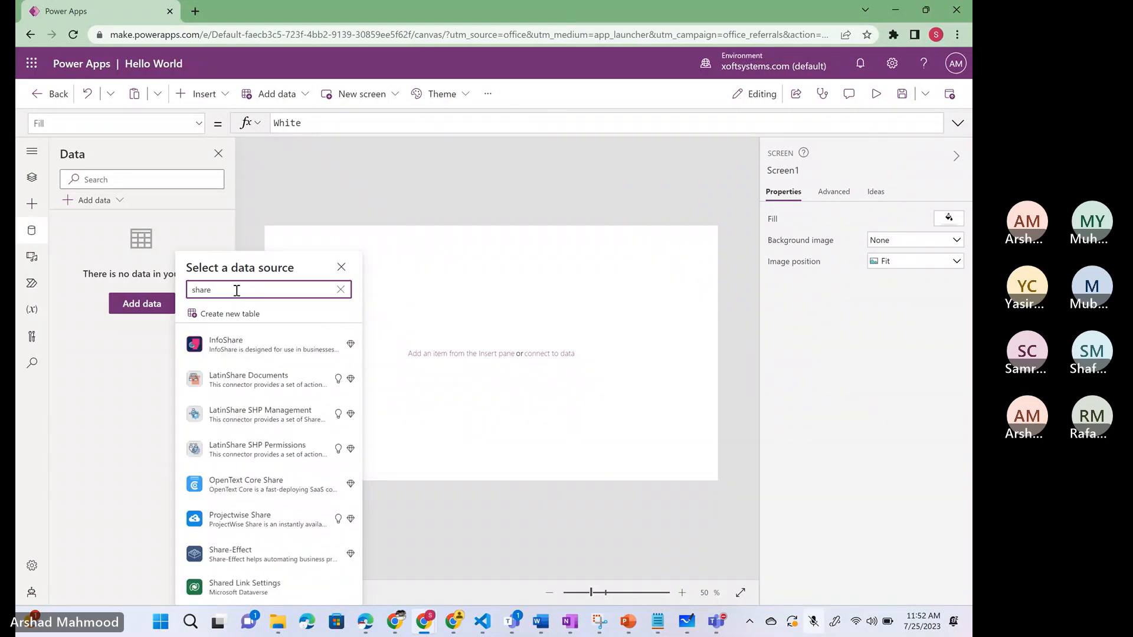
text(poin)
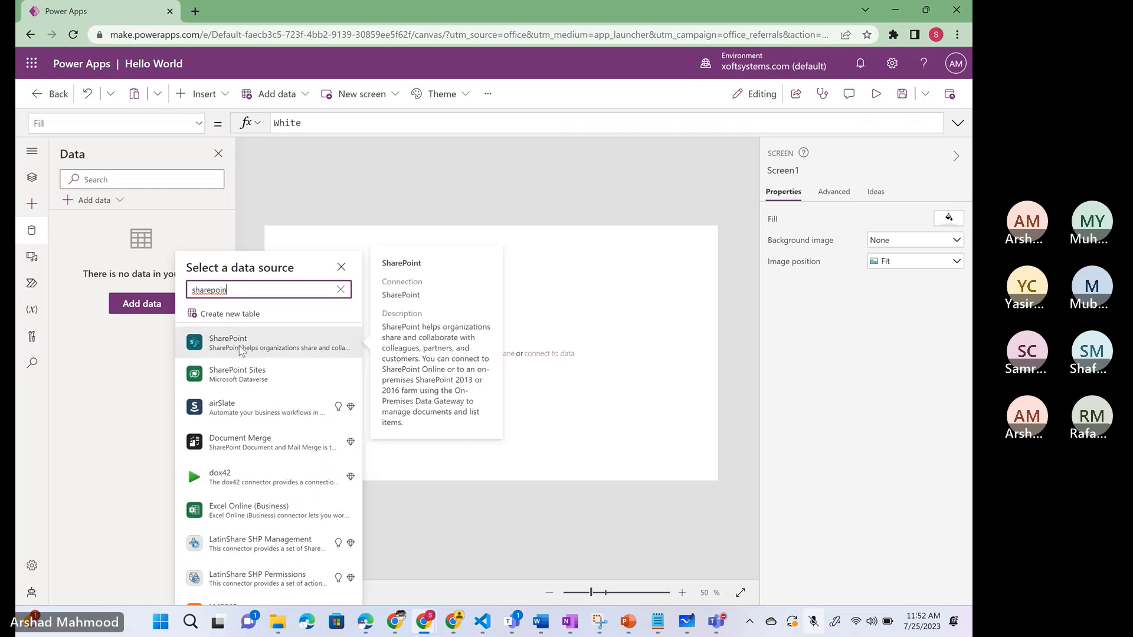
click(238, 345)
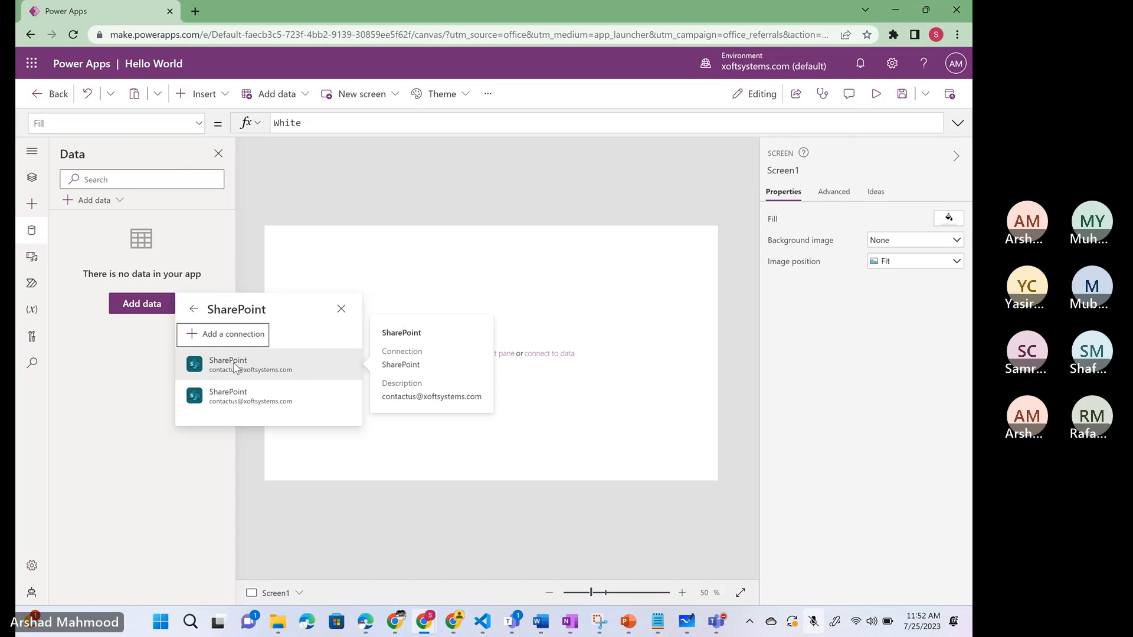
click(235, 367)
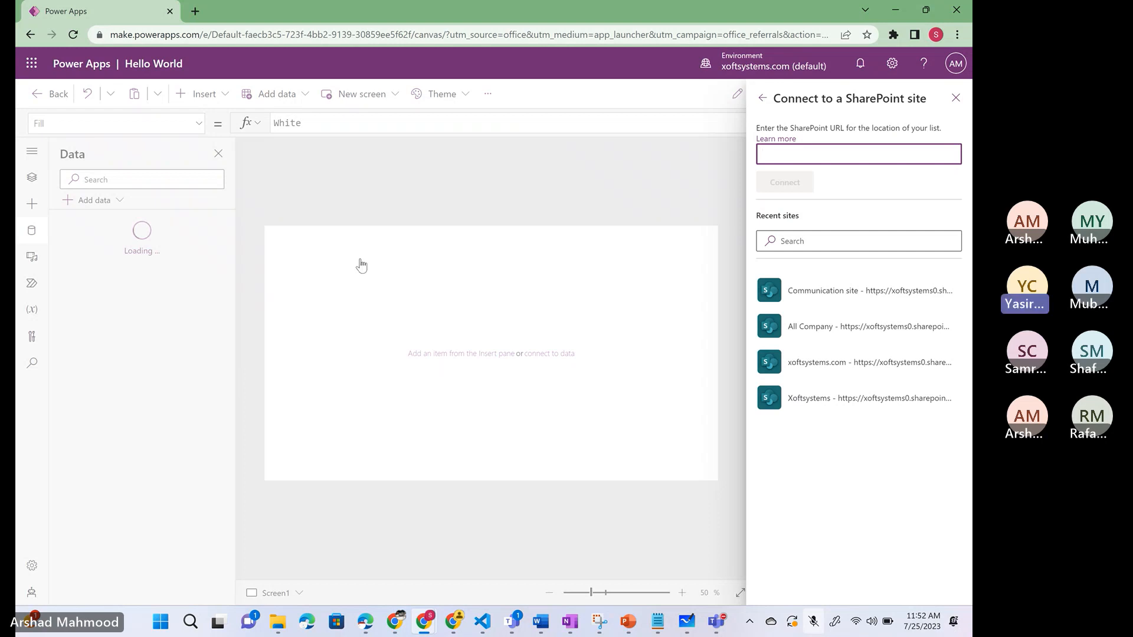
- Switch to SharePoint, view the All Company site's Issue tracker and SWA - New Hire Form lists, and select the latter's URL
click(30, 66)
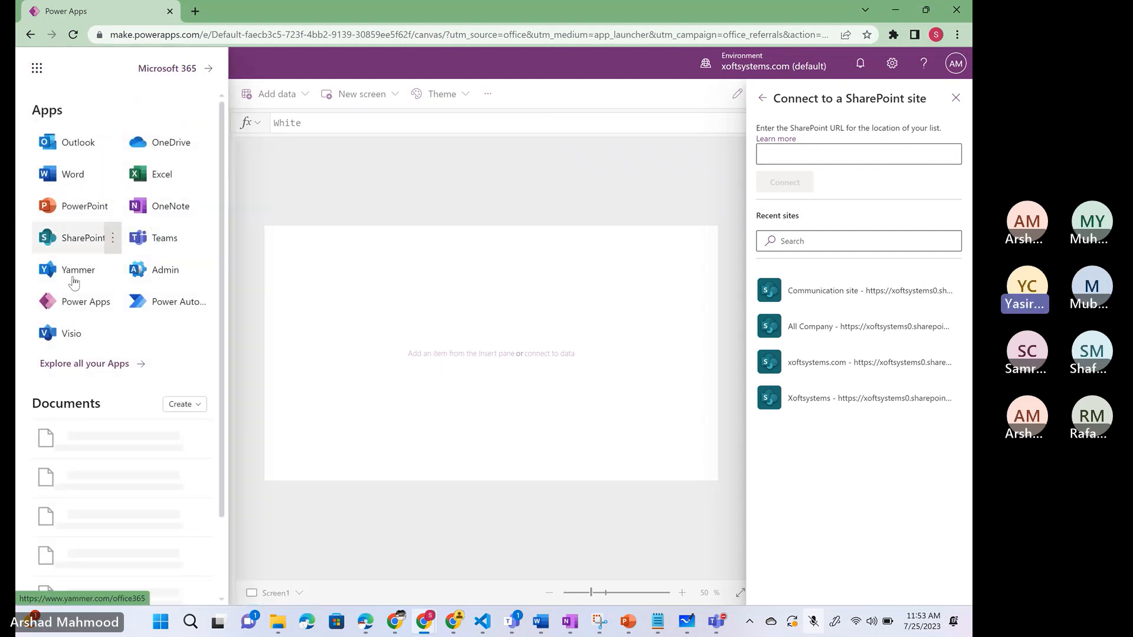
click(69, 239)
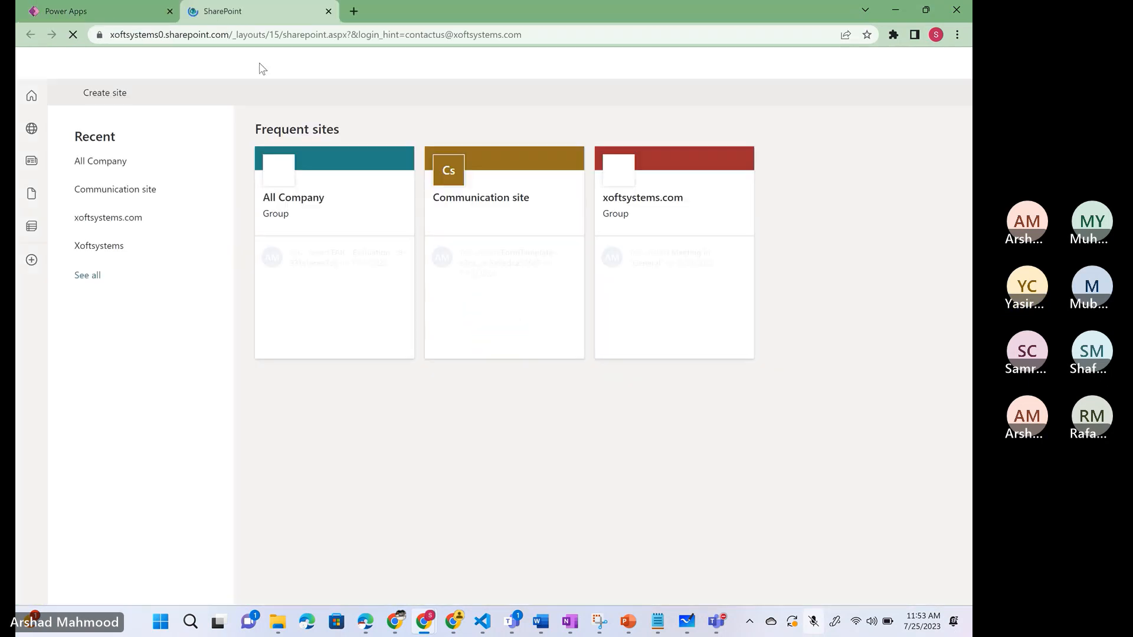
click(283, 177)
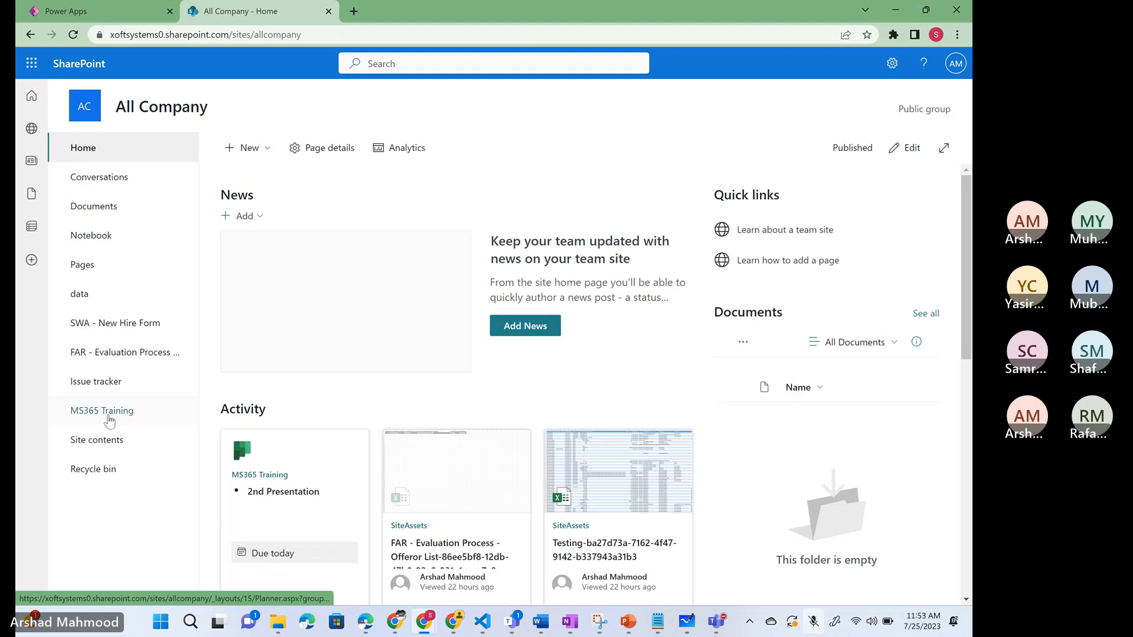
click(82, 385)
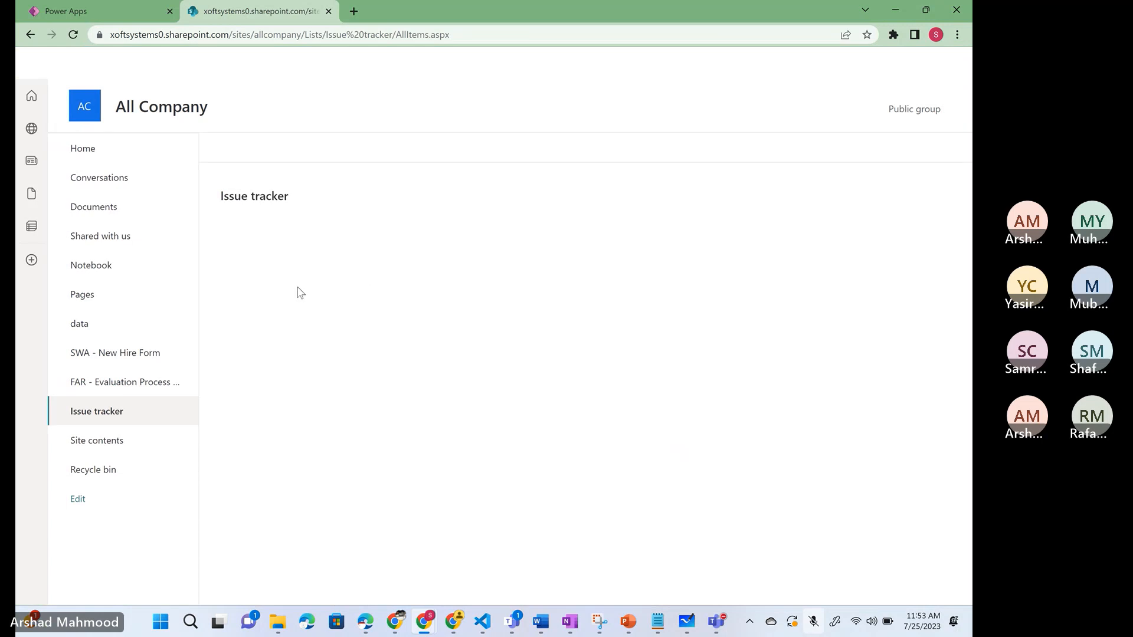
click(116, 361)
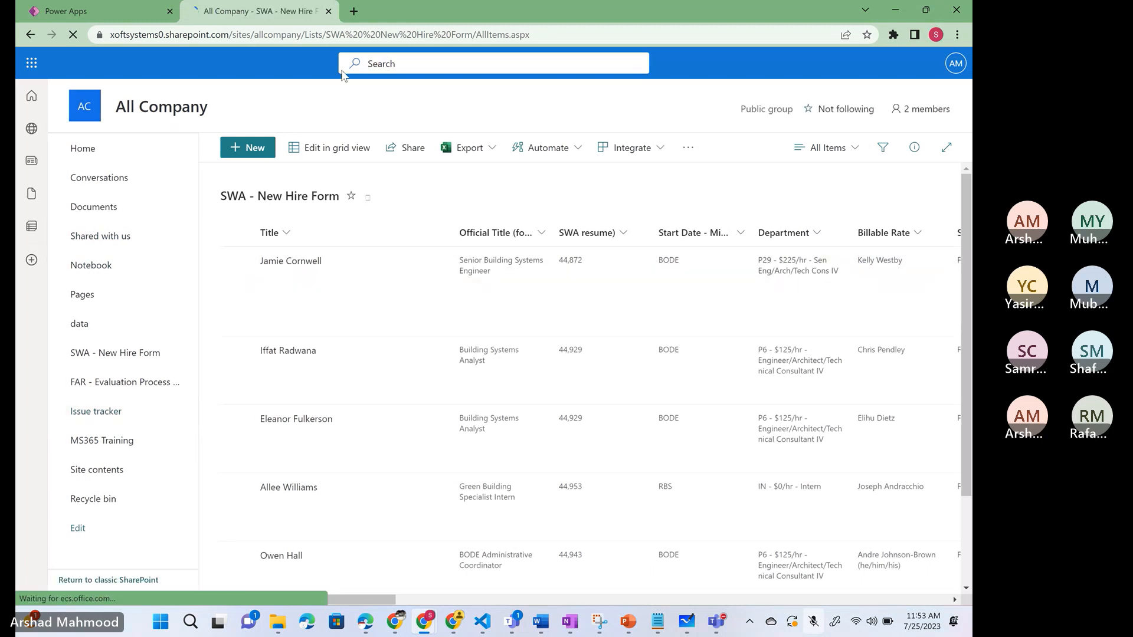
click(266, 36)
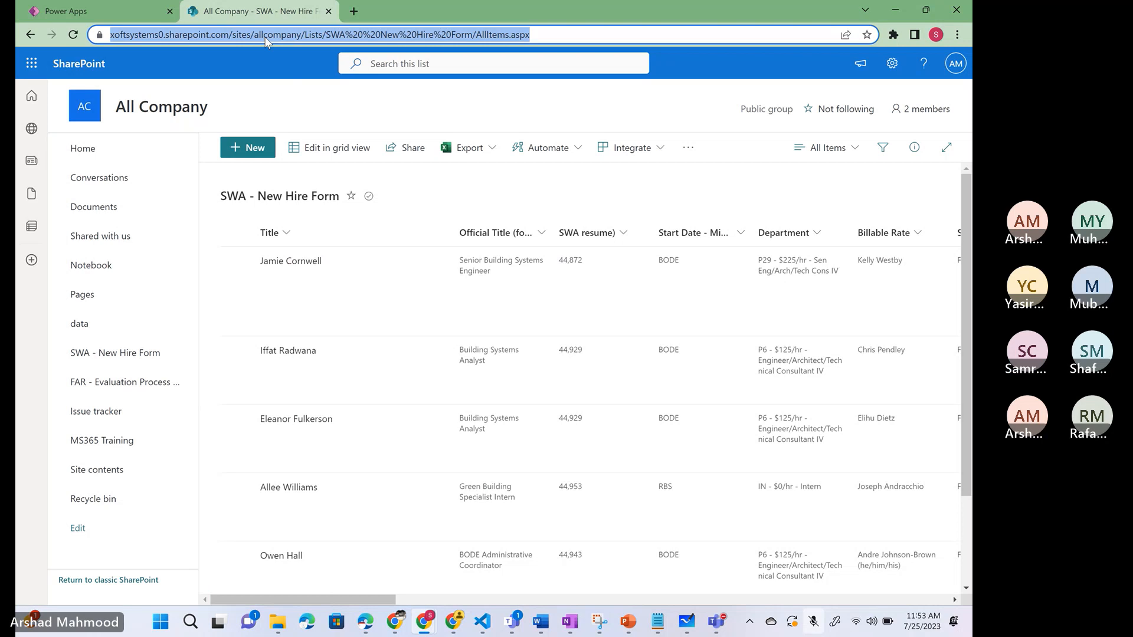
- Return to Power Apps, restart adding data, search for "sharepoint" and pick the SharePoint connector with the first existing account connection
click(108, 8)
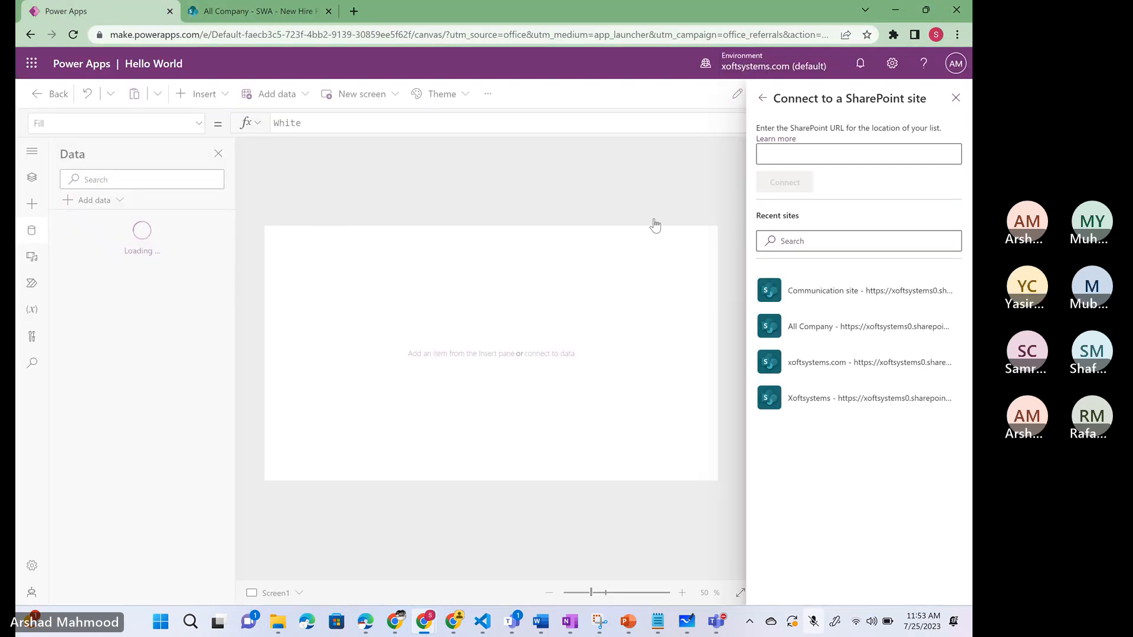
click(956, 99)
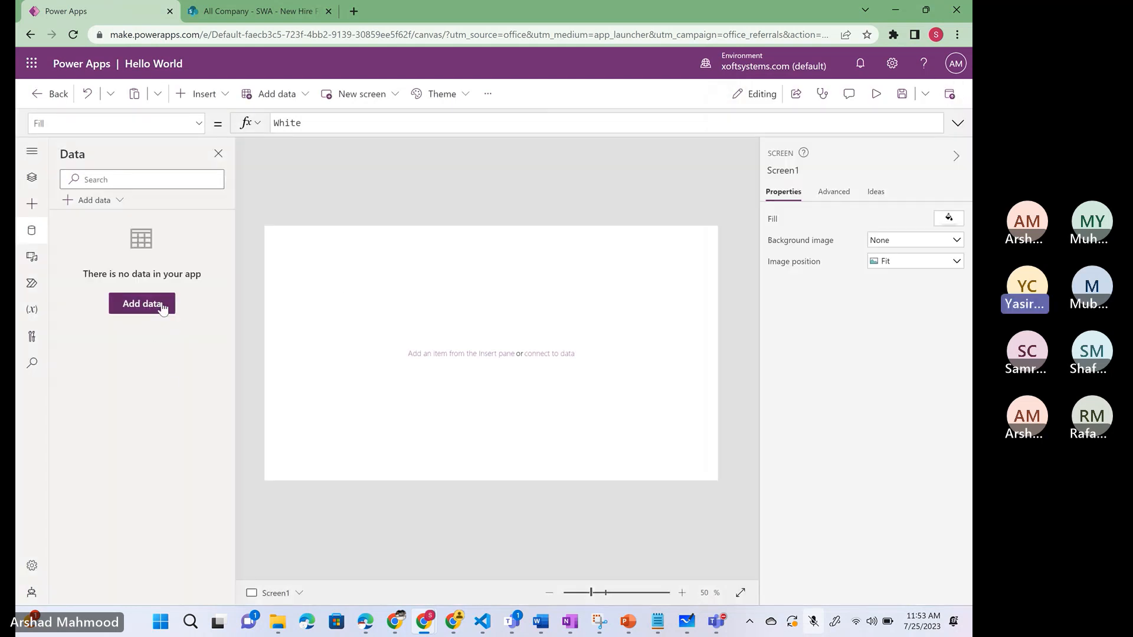
click(141, 307)
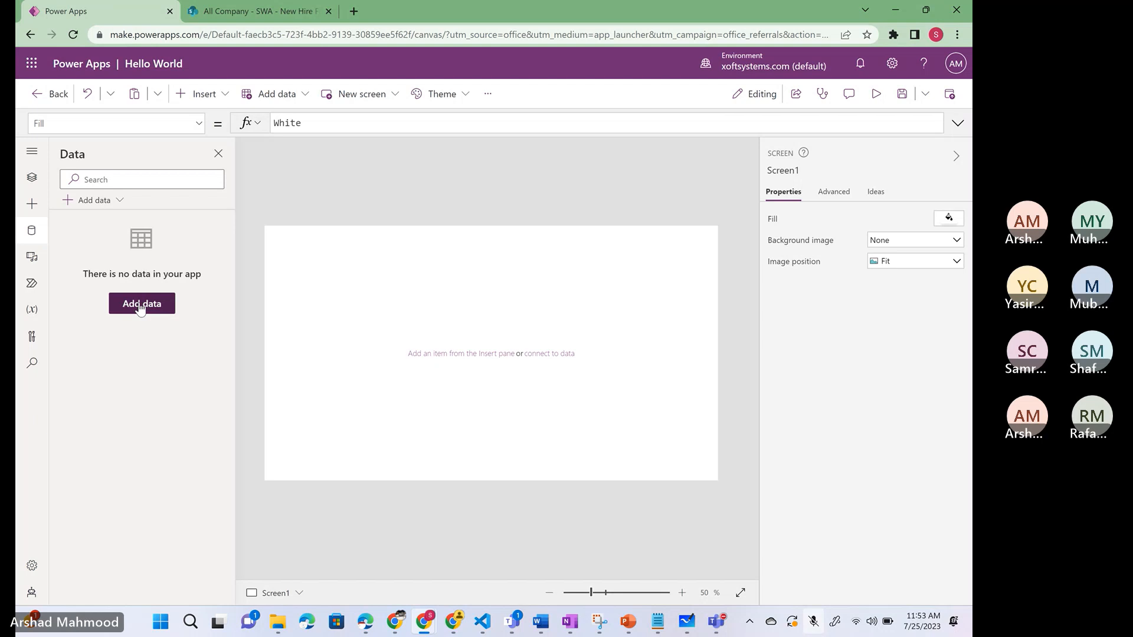
text(sh)
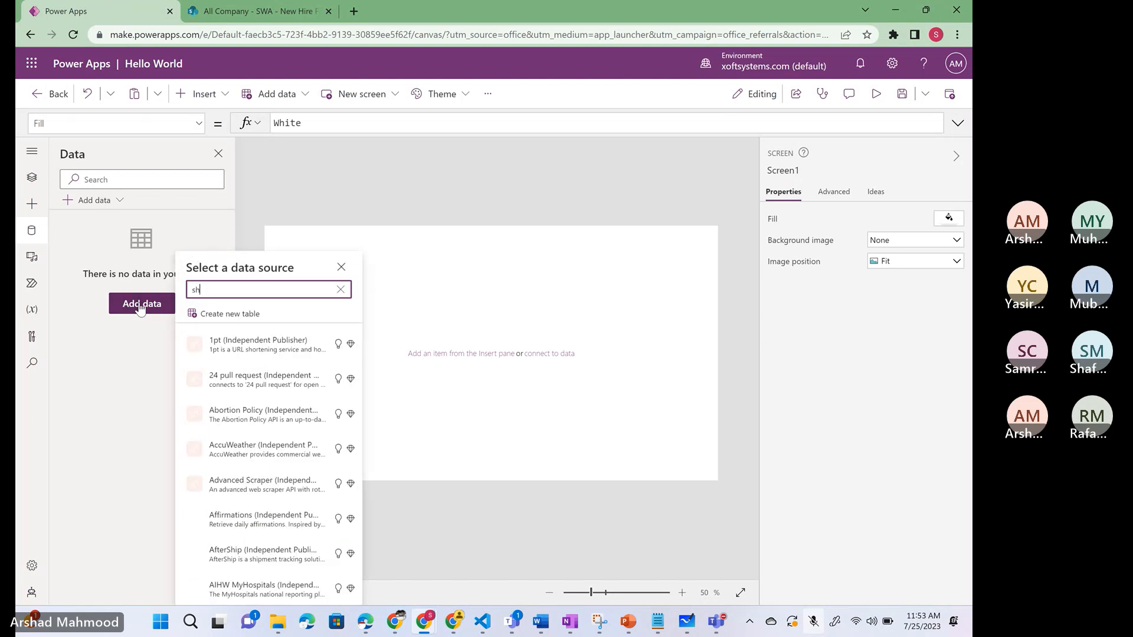
text(arepoint)
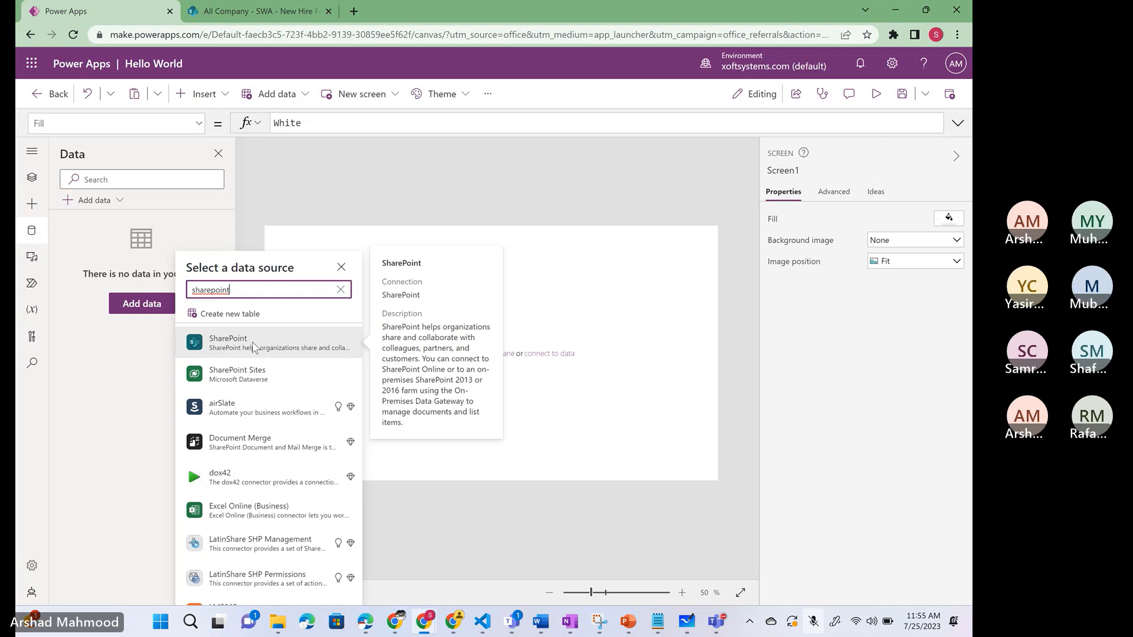
click(254, 346)
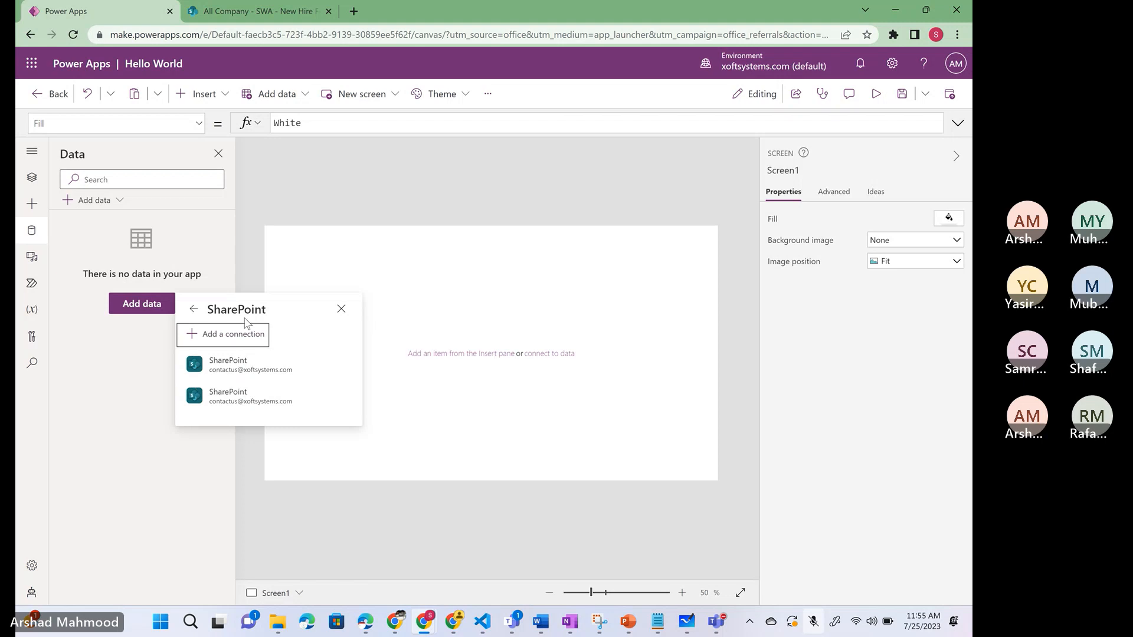
click(235, 372)
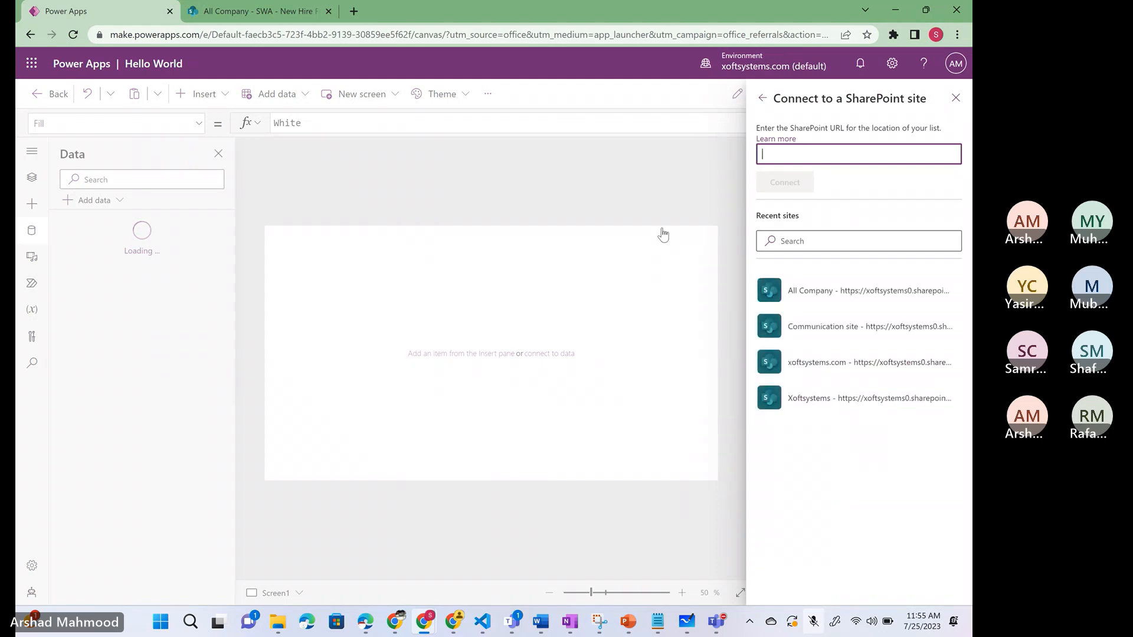
- Connect to the All Company site using the copied list URL and add its SWA - New Hire Form list as the app's data source
key(ctrl+v)
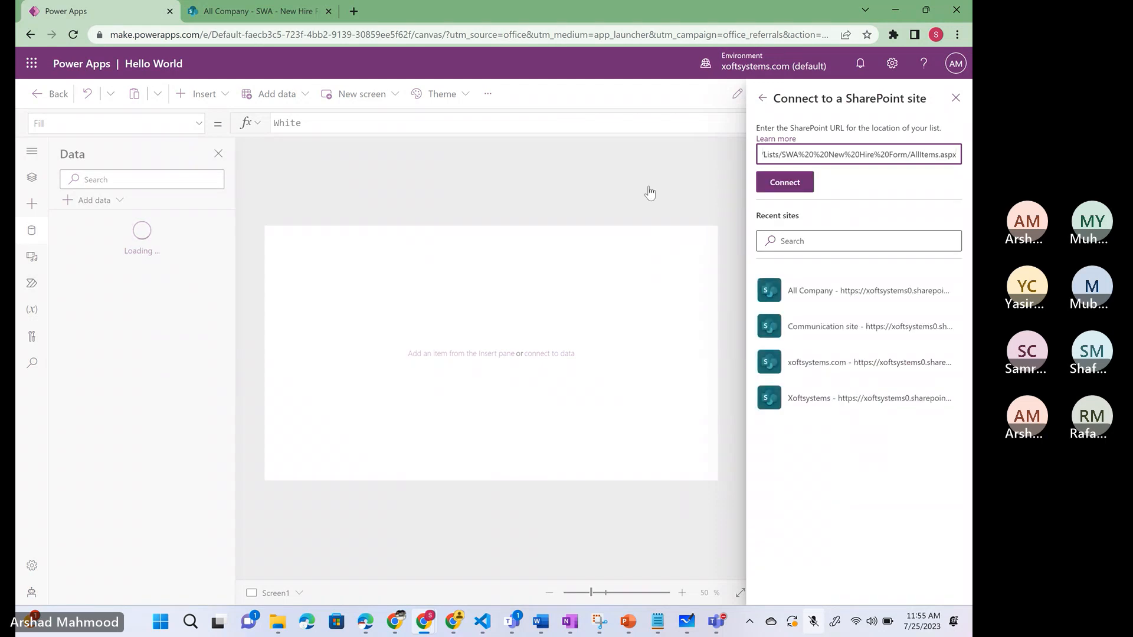
click(785, 183)
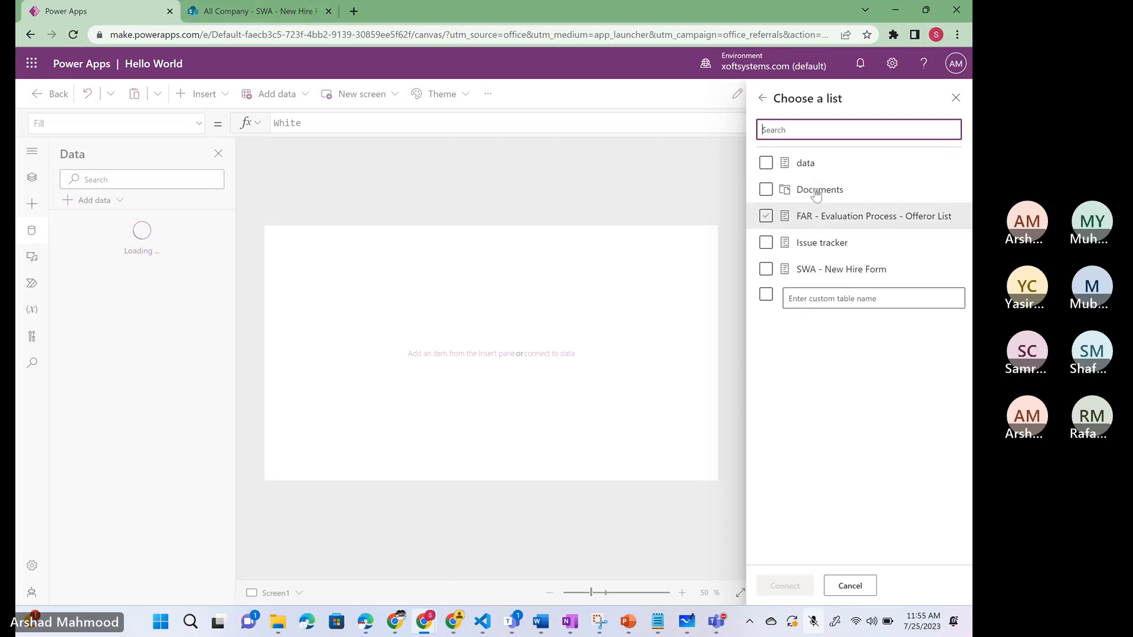
click(253, 10)
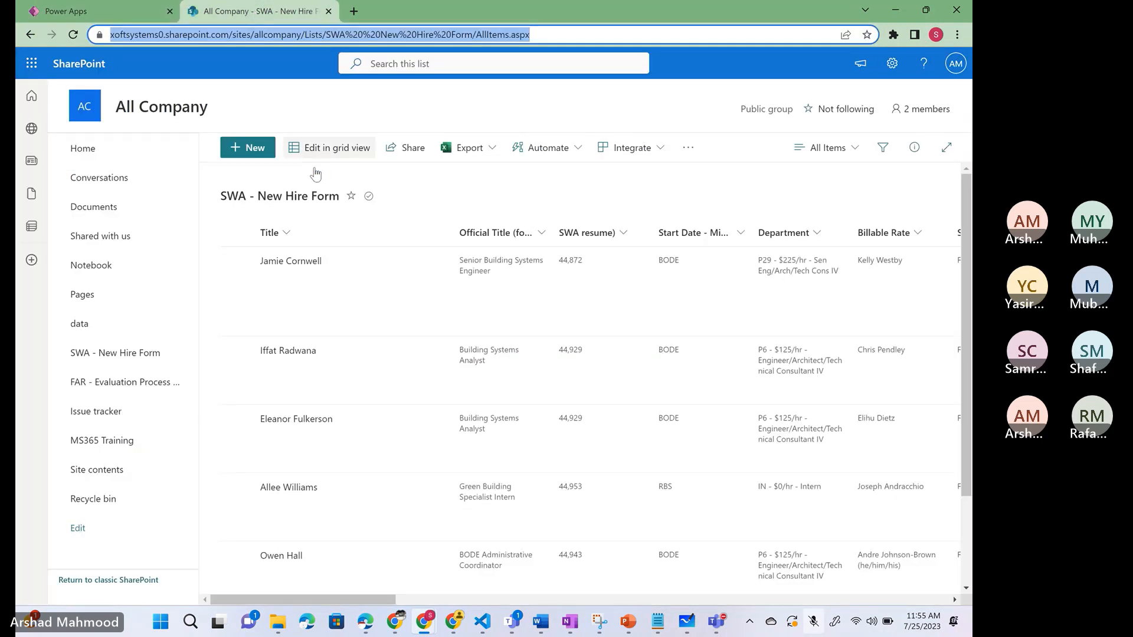
click(100, 11)
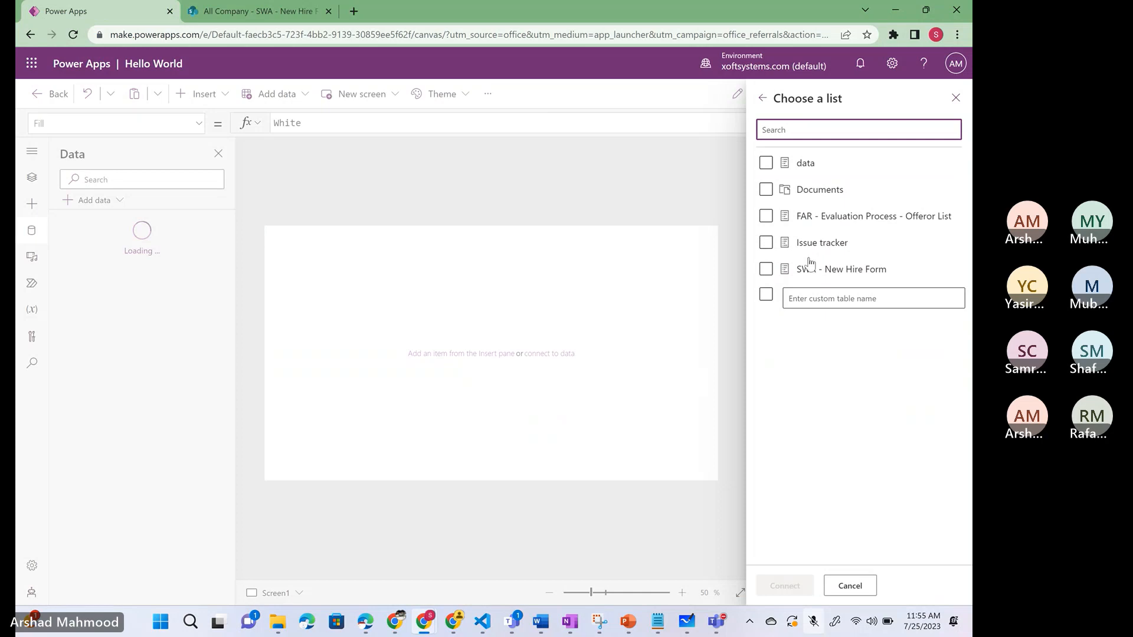
click(766, 271)
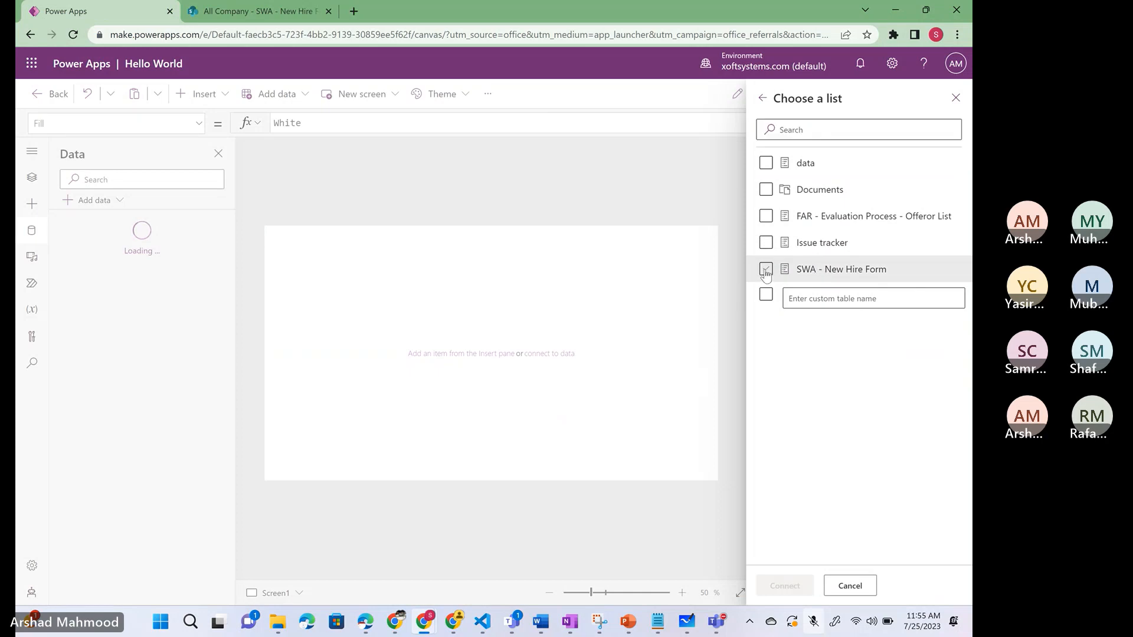
click(765, 270)
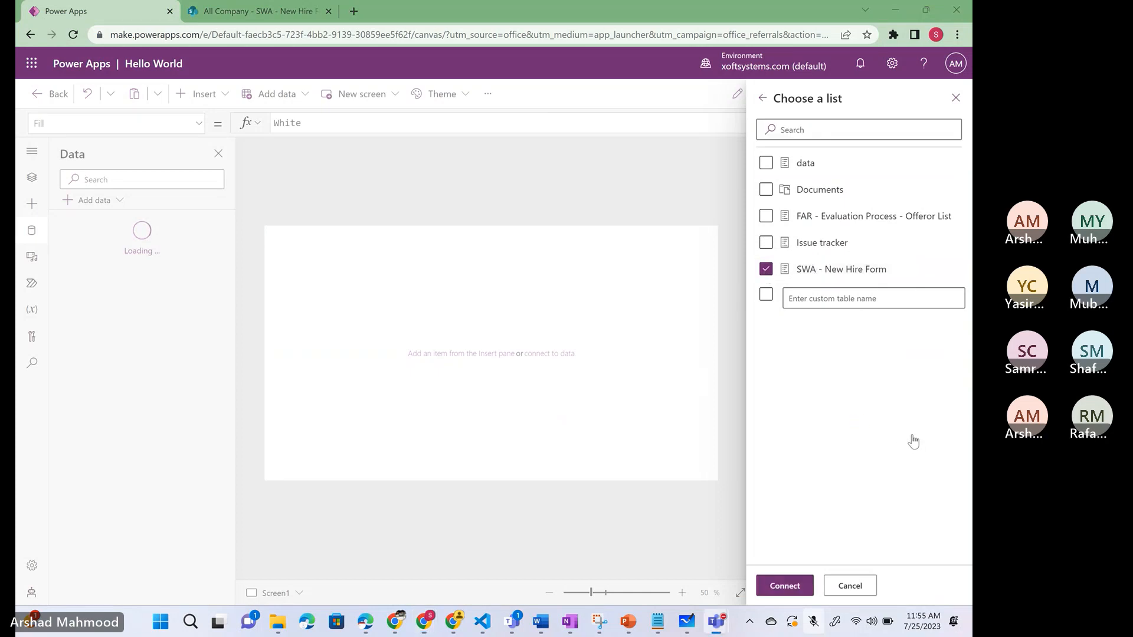
click(775, 590)
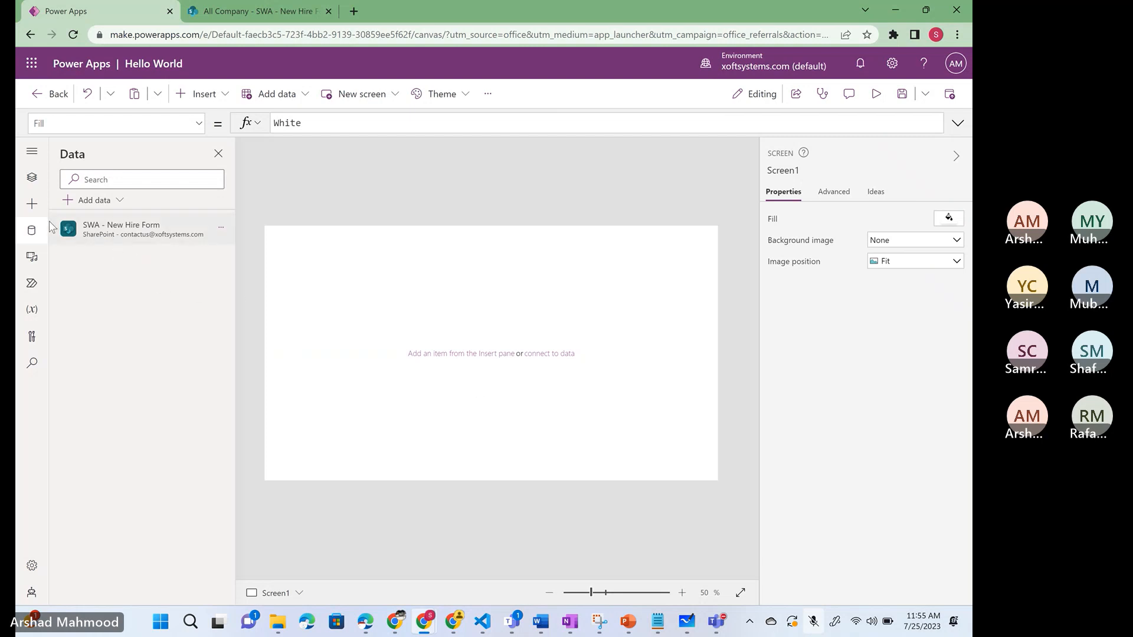
mouse_move(135, 234)
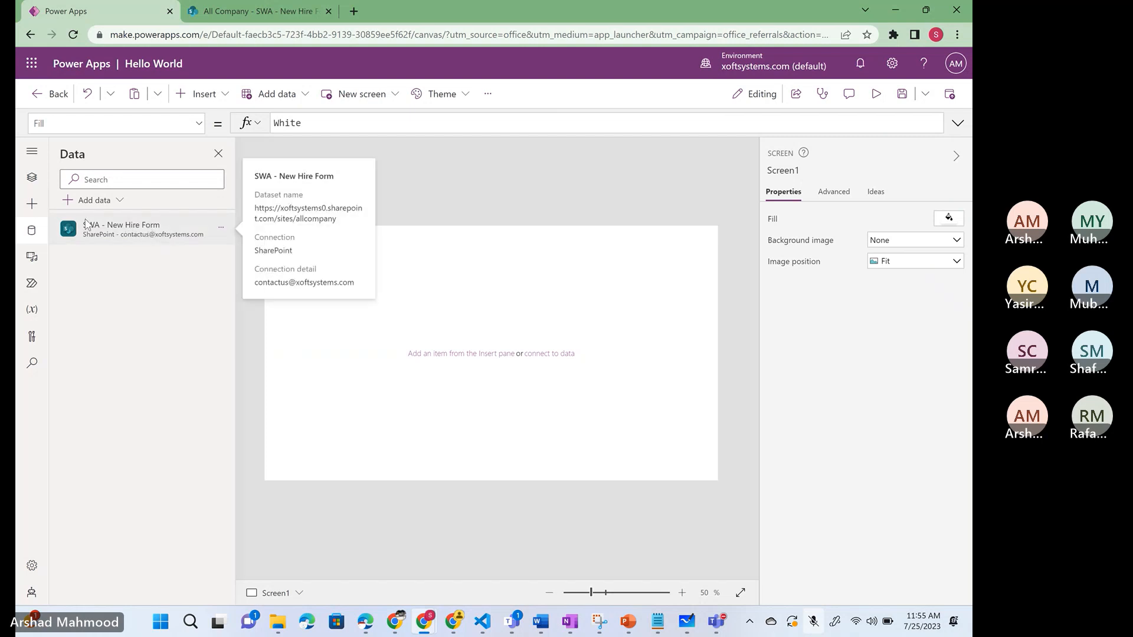
click(32, 205)
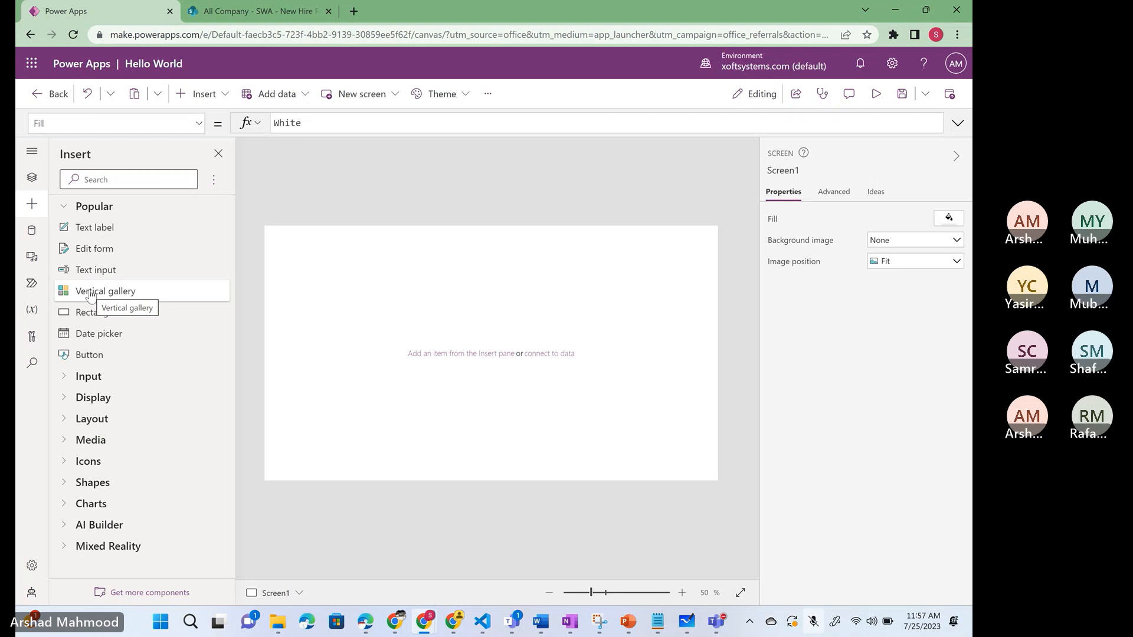
drag(90, 295, 384, 317)
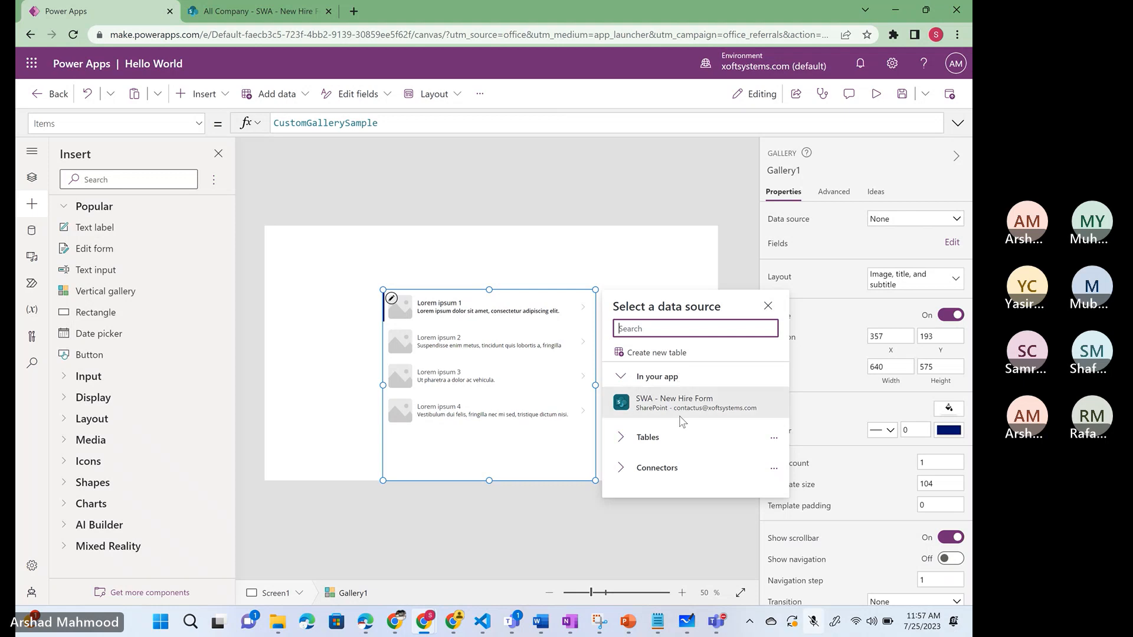
mouse_move(680, 409)
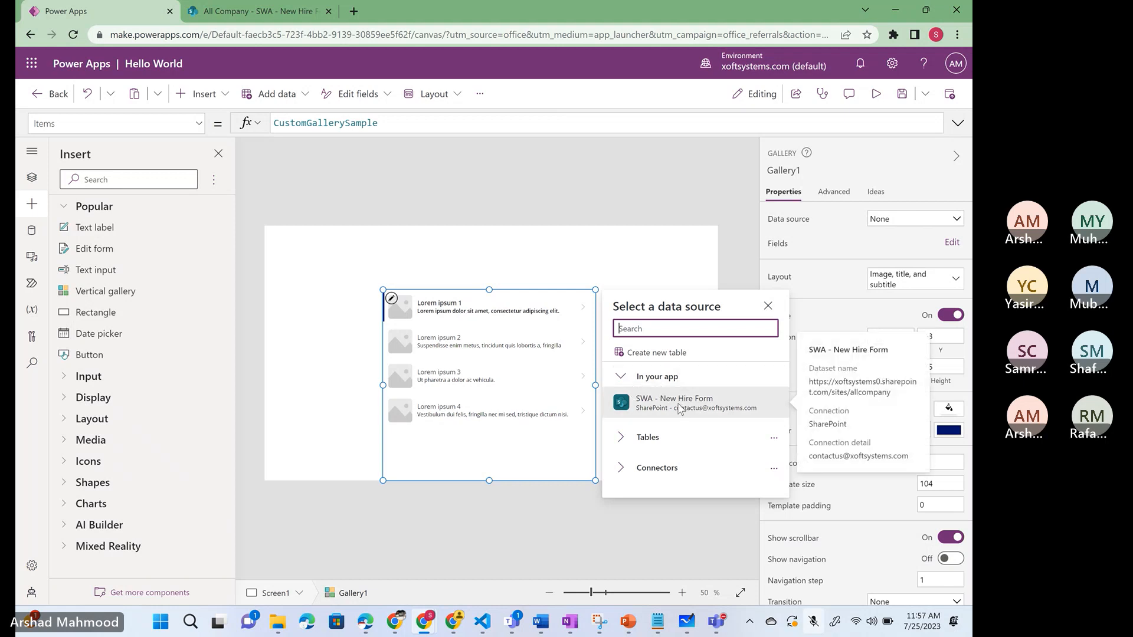
click(31, 231)
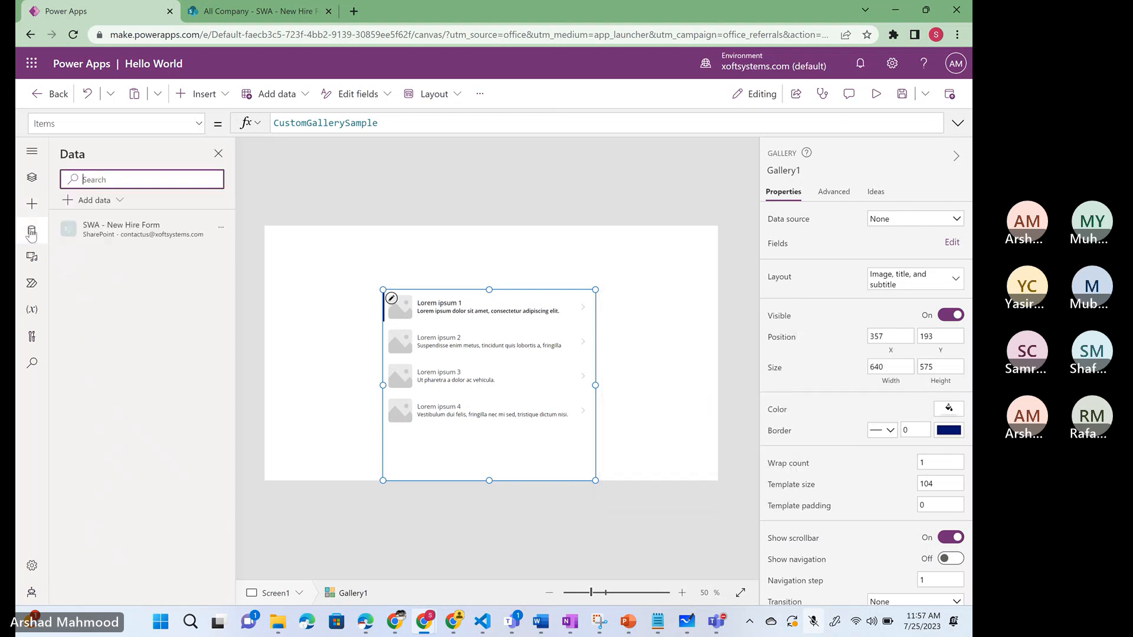
mouse_move(114, 235)
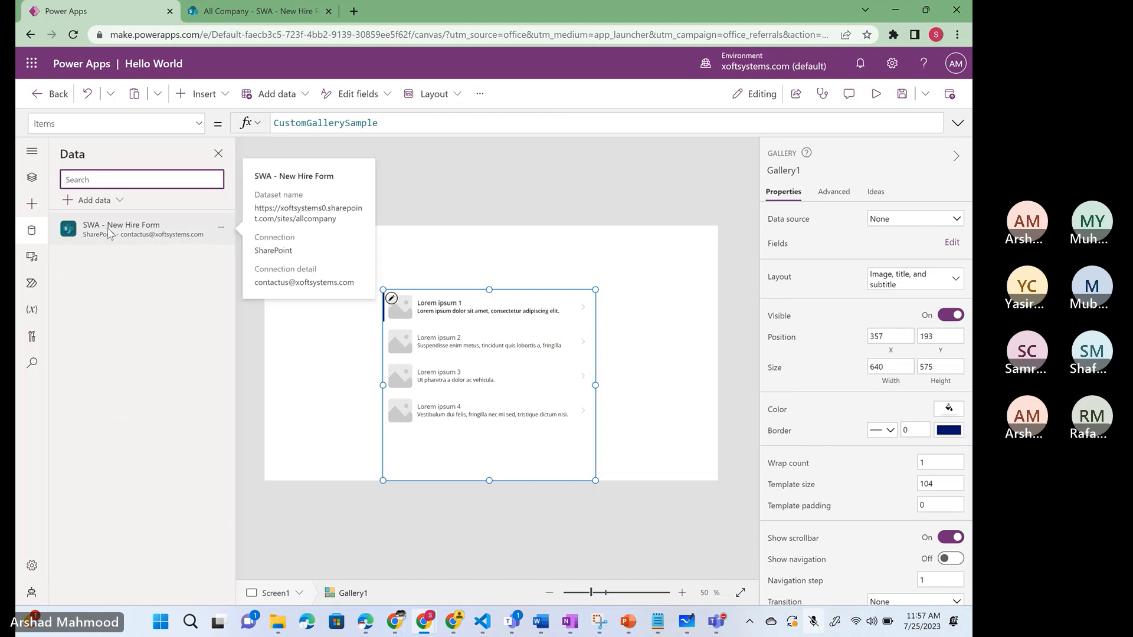
click(512, 357)
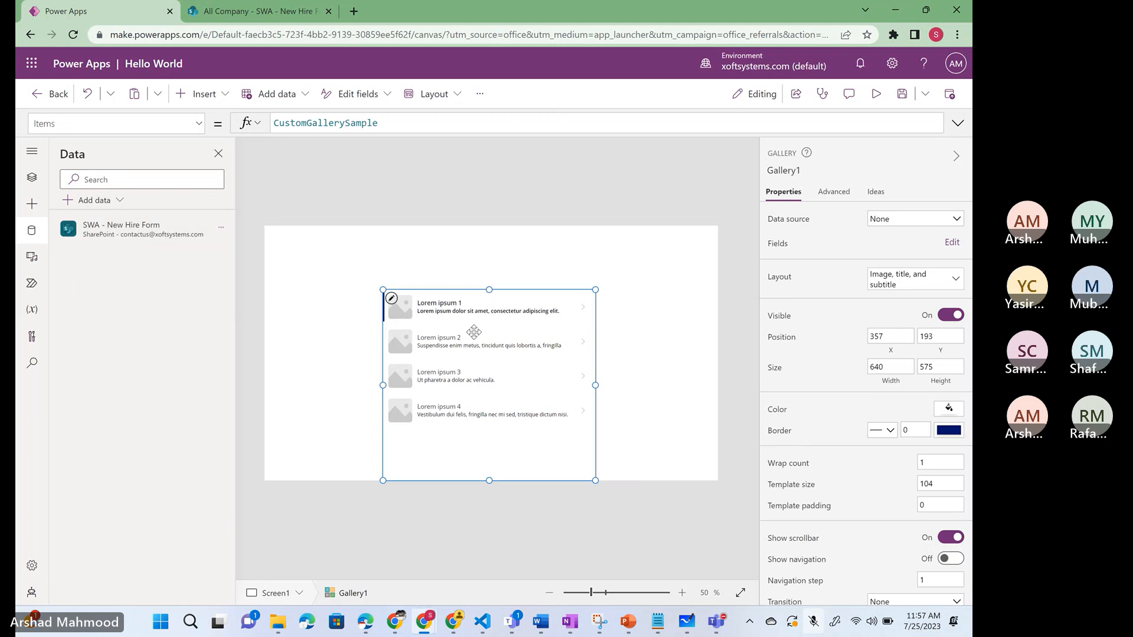
drag(473, 331, 359, 275)
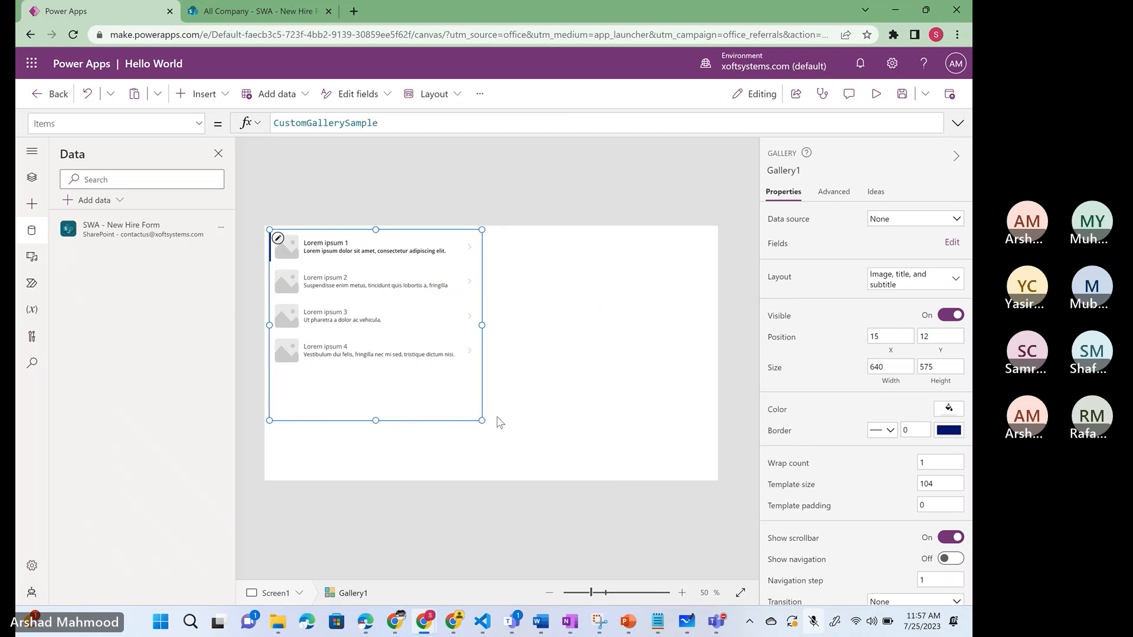
drag(482, 421, 529, 474)
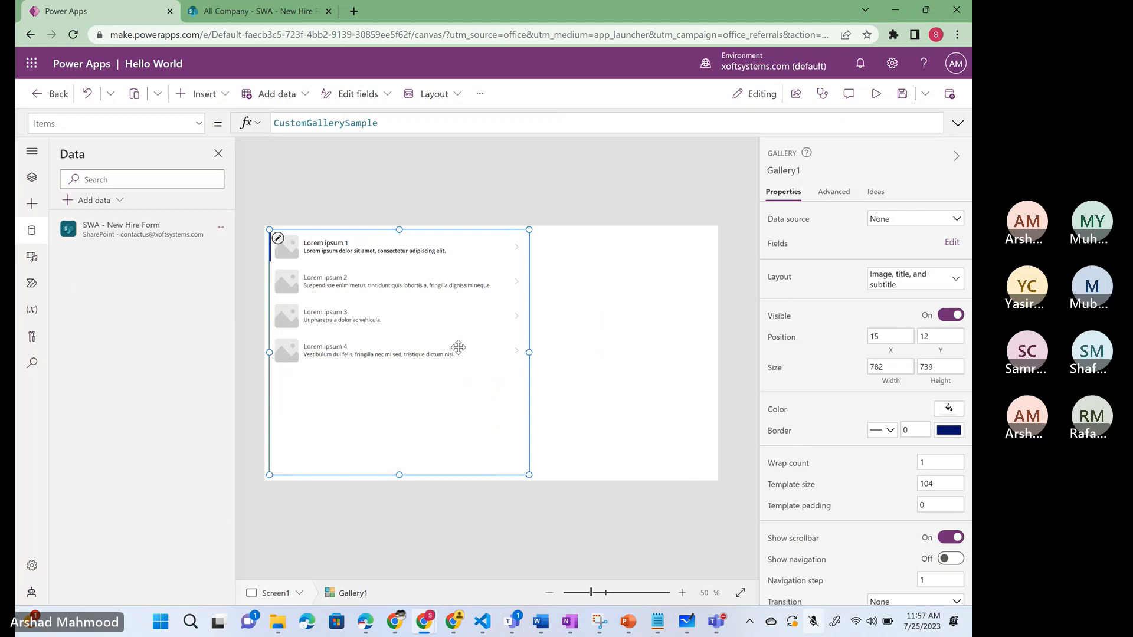
key(Delete)
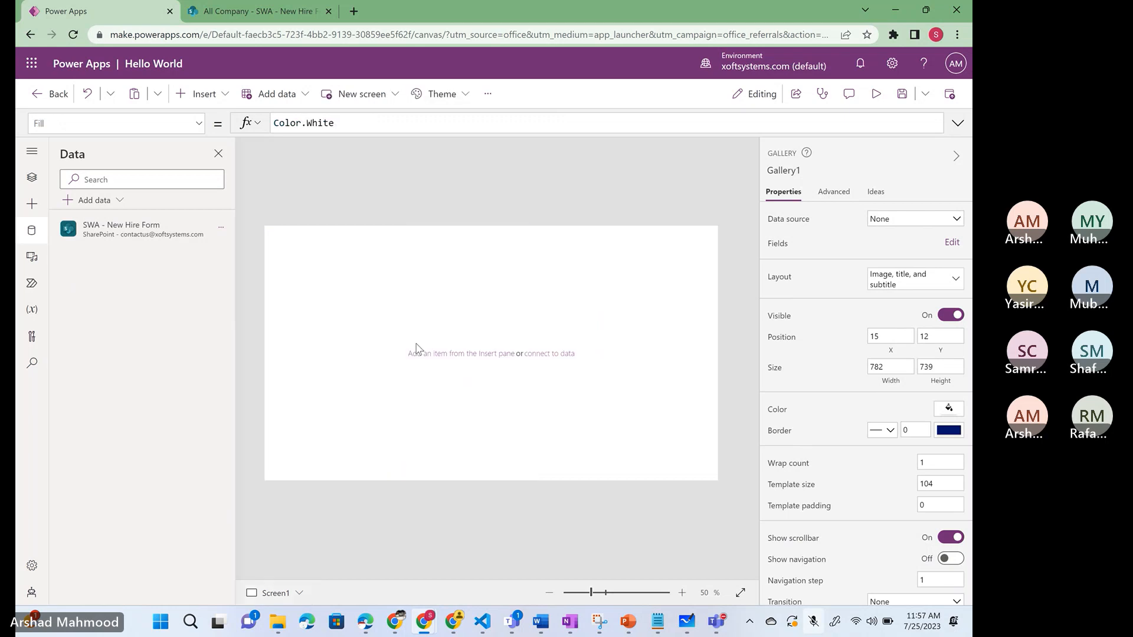
- Insert a vertical gallery bound to SWA - New Hire Form and enlarge it to about 886 by 745 at position 12, 12
click(32, 203)
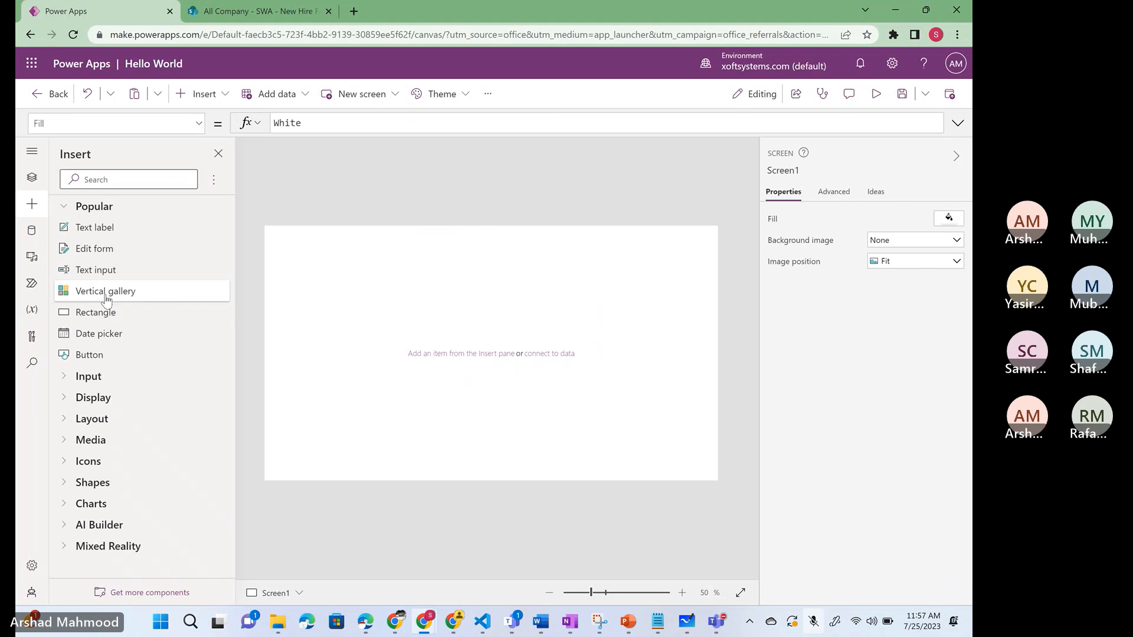
drag(106, 299, 350, 273)
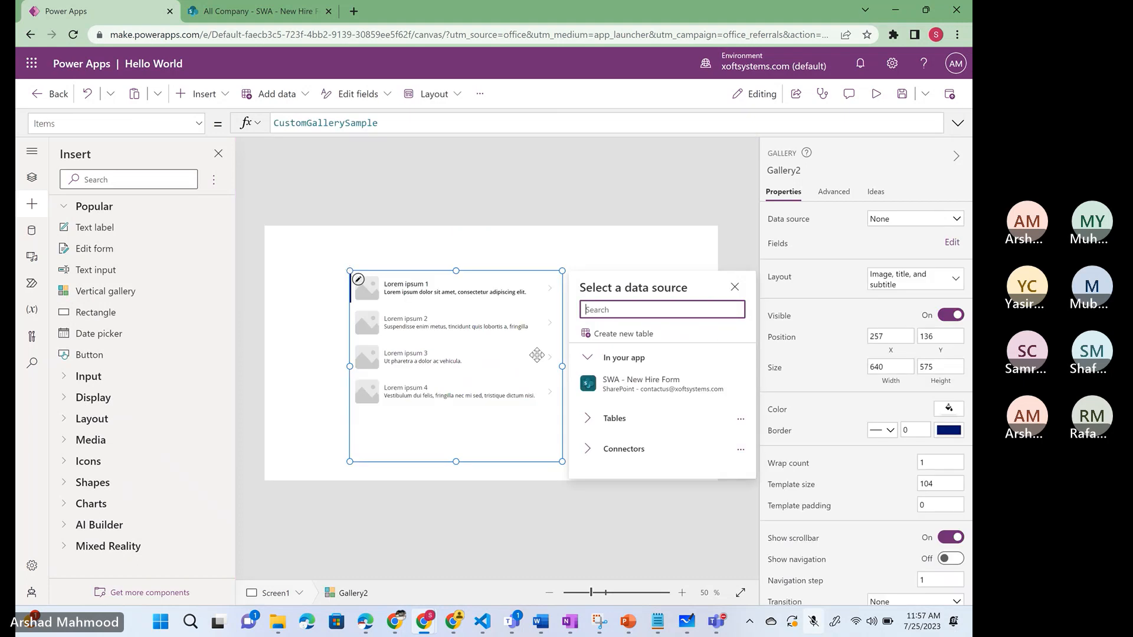
click(637, 391)
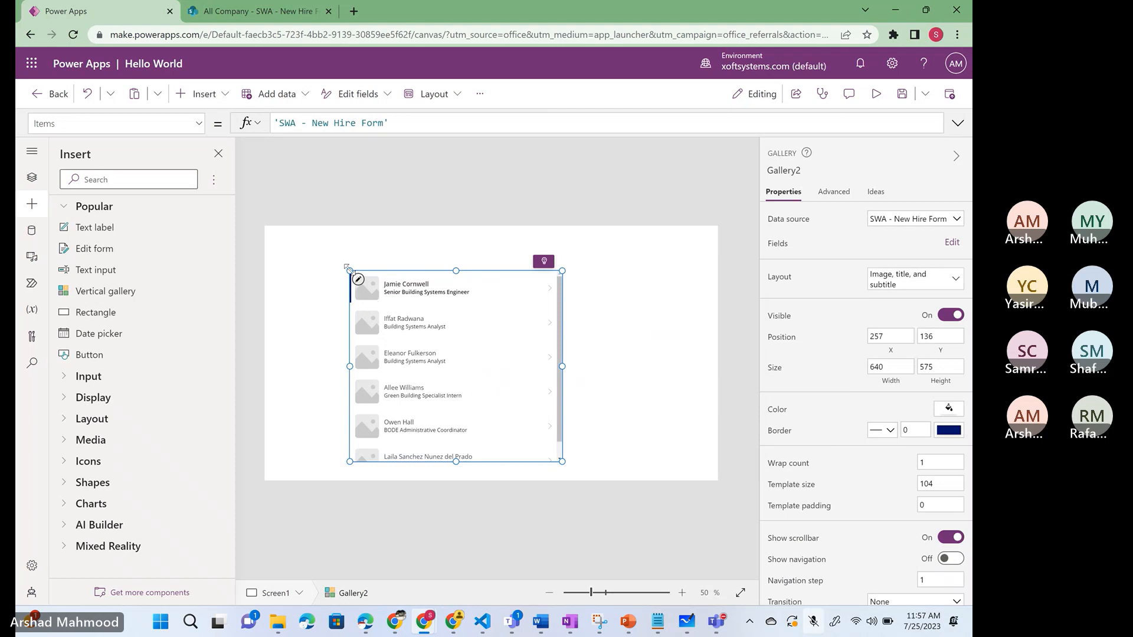
drag(349, 270, 266, 226)
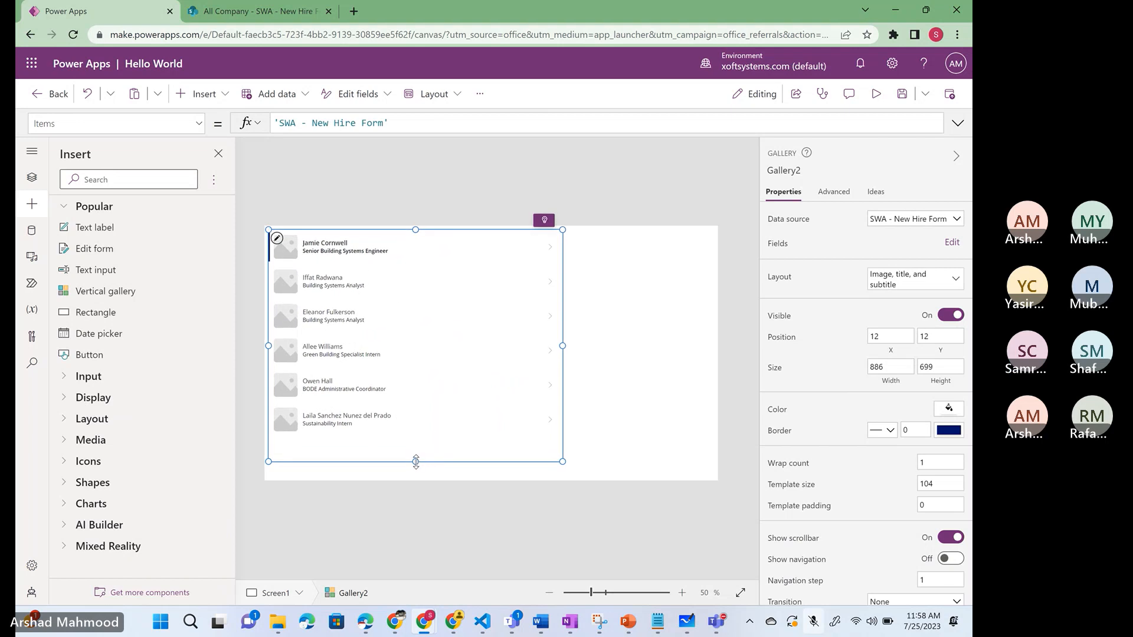
drag(416, 462, 415, 477)
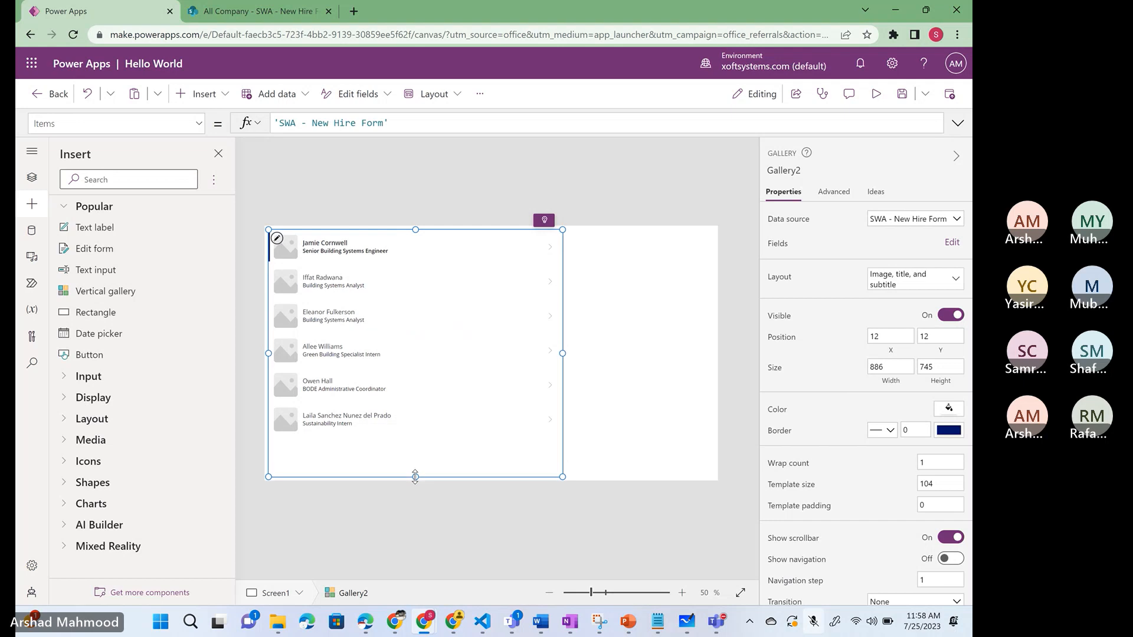
- Preview the app, compare its gallery entries with the SWA - New Hire Form list in SharePoint, and close the preview
click(875, 96)
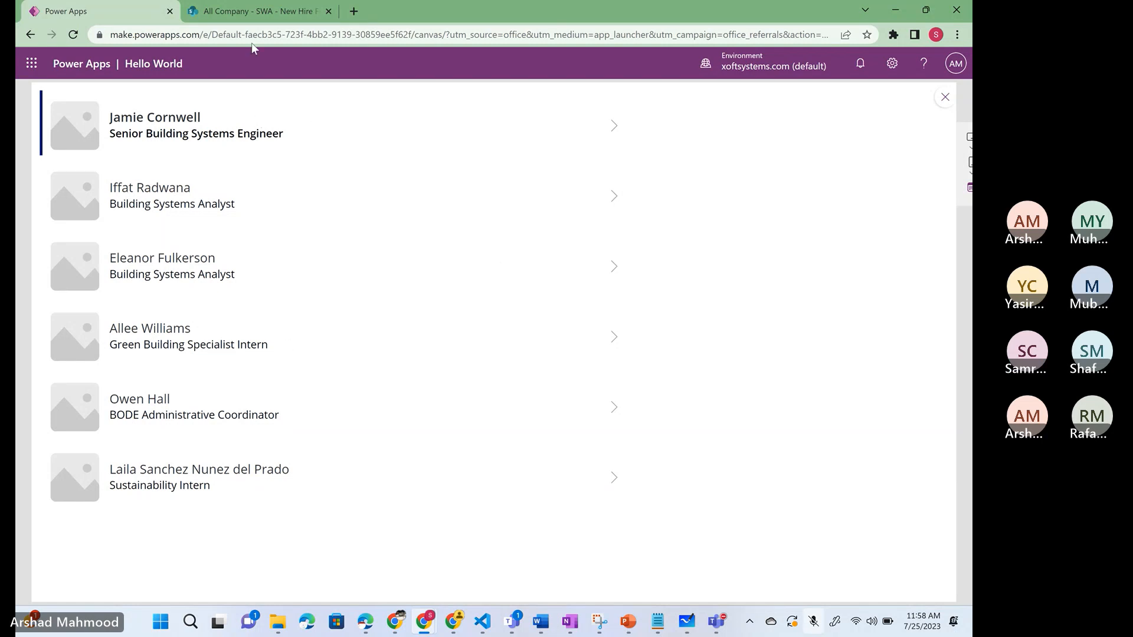
click(264, 12)
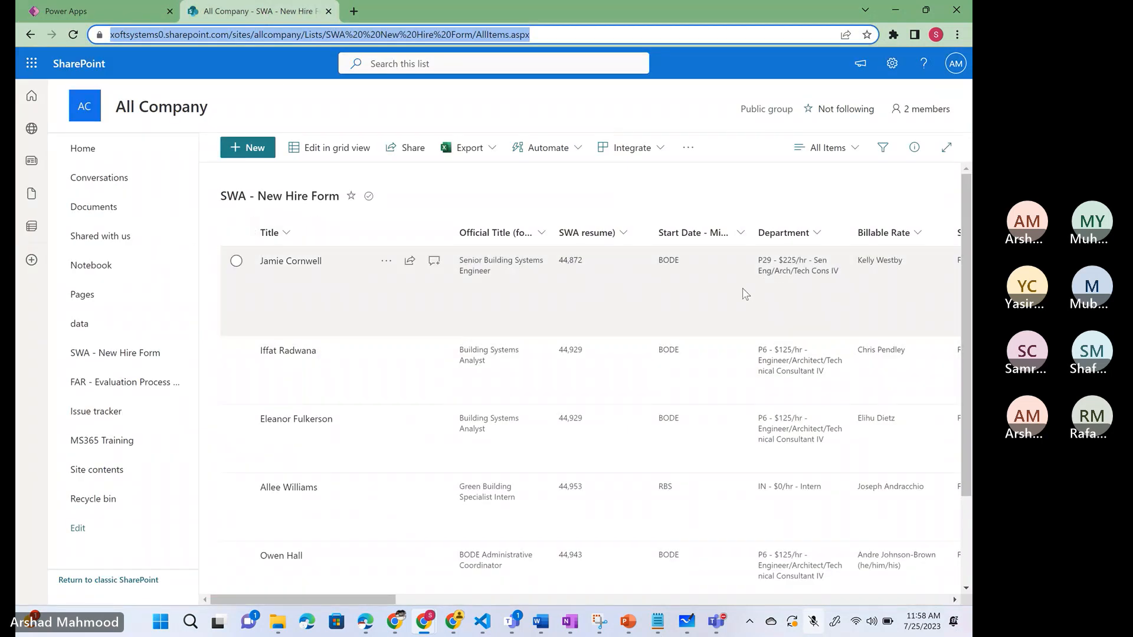
click(98, 9)
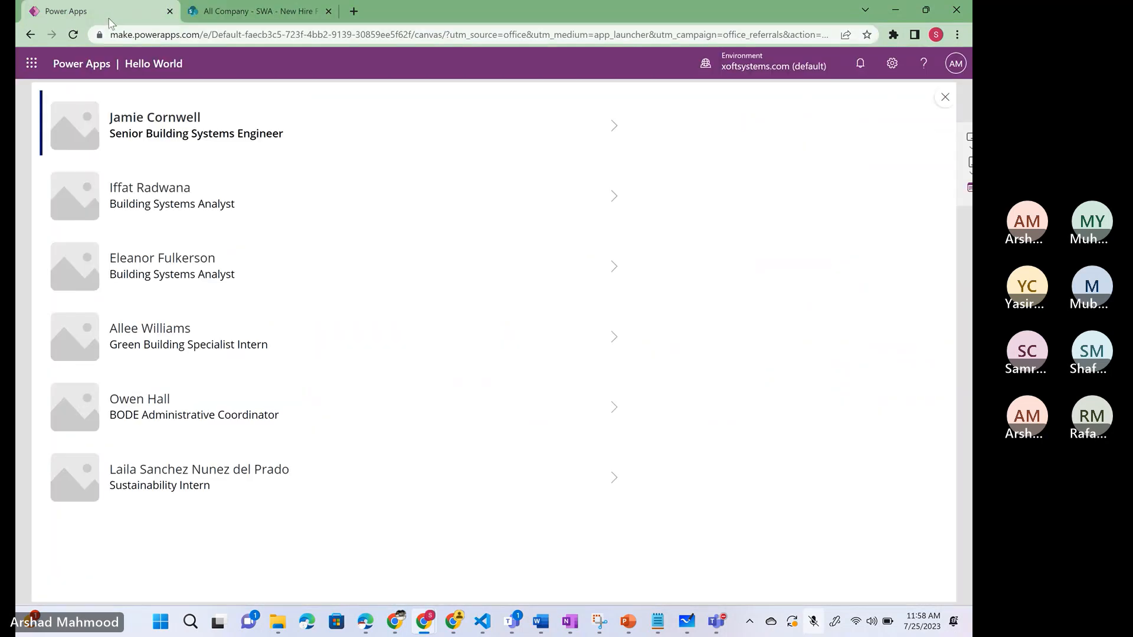
click(945, 98)
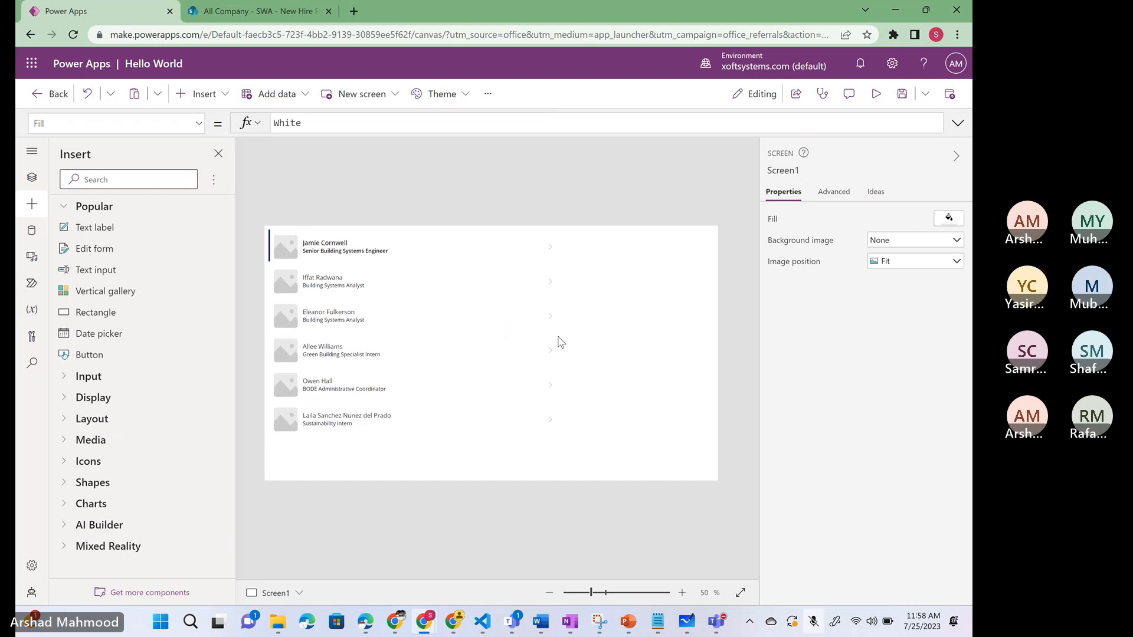
- Review which SWA - New Hire Form fields feed the gallery's image, subtitle and title, examining each control's binding
click(369, 326)
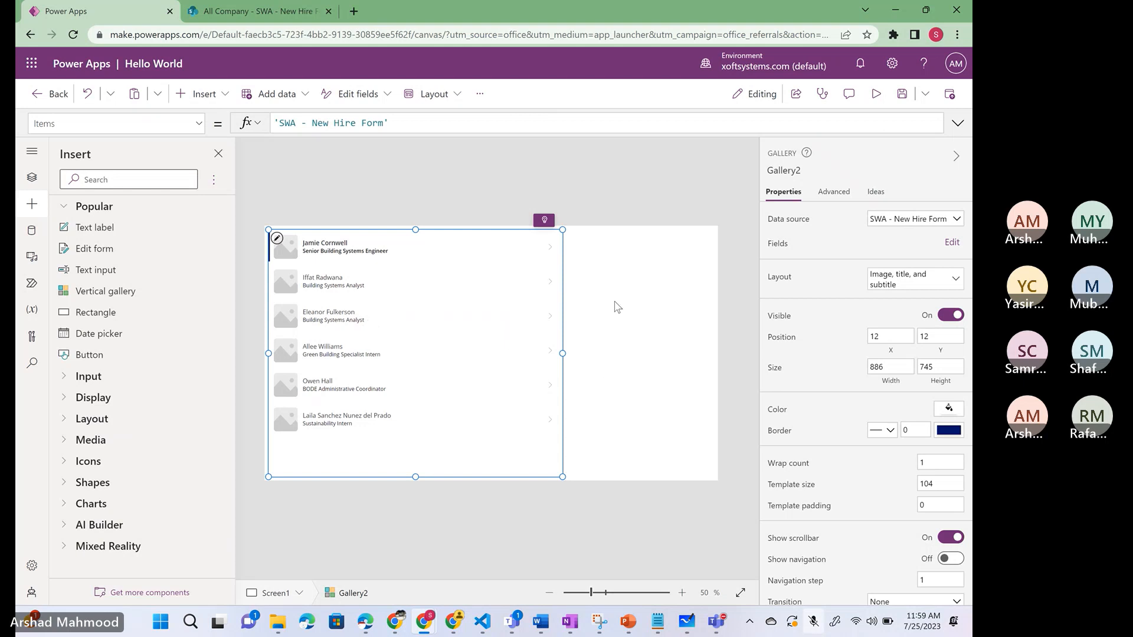
click(952, 243)
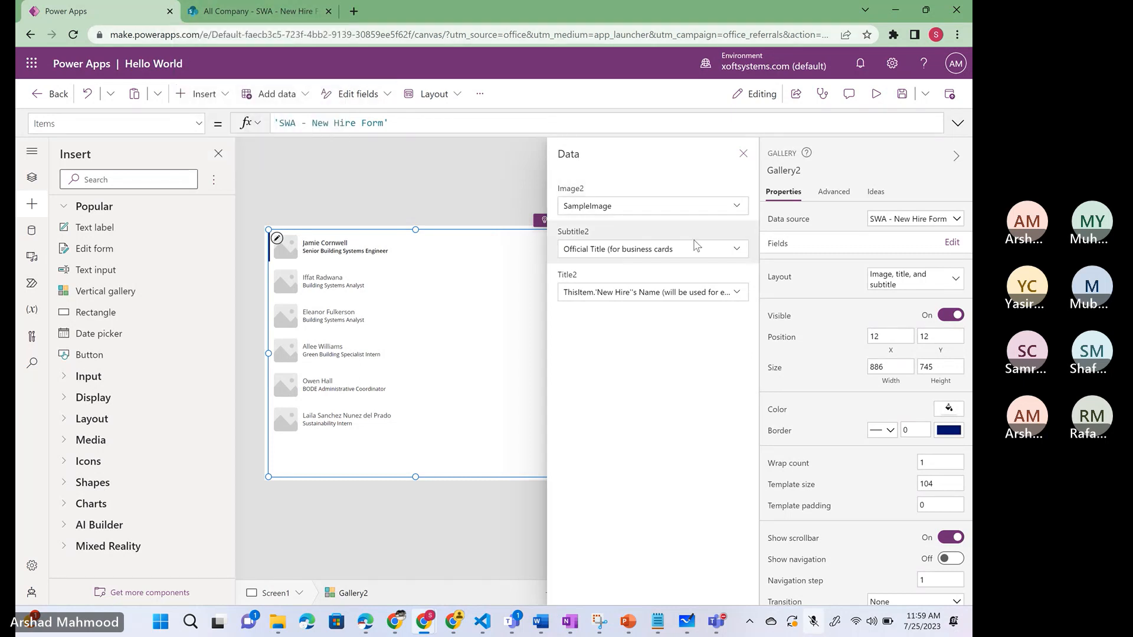
click(625, 212)
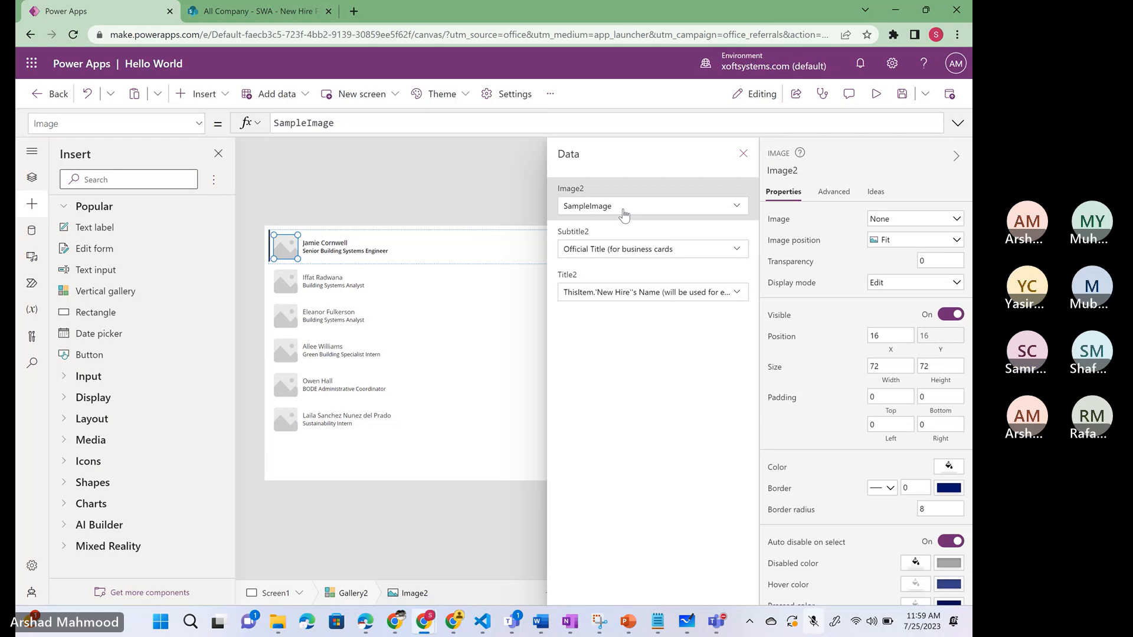
click(643, 255)
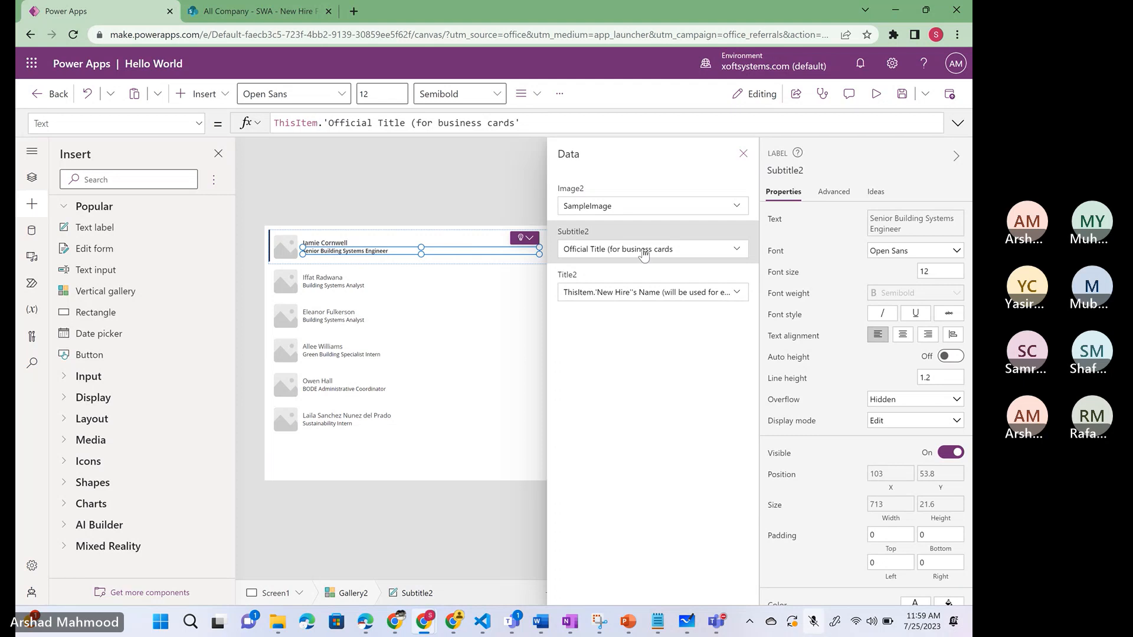
click(589, 295)
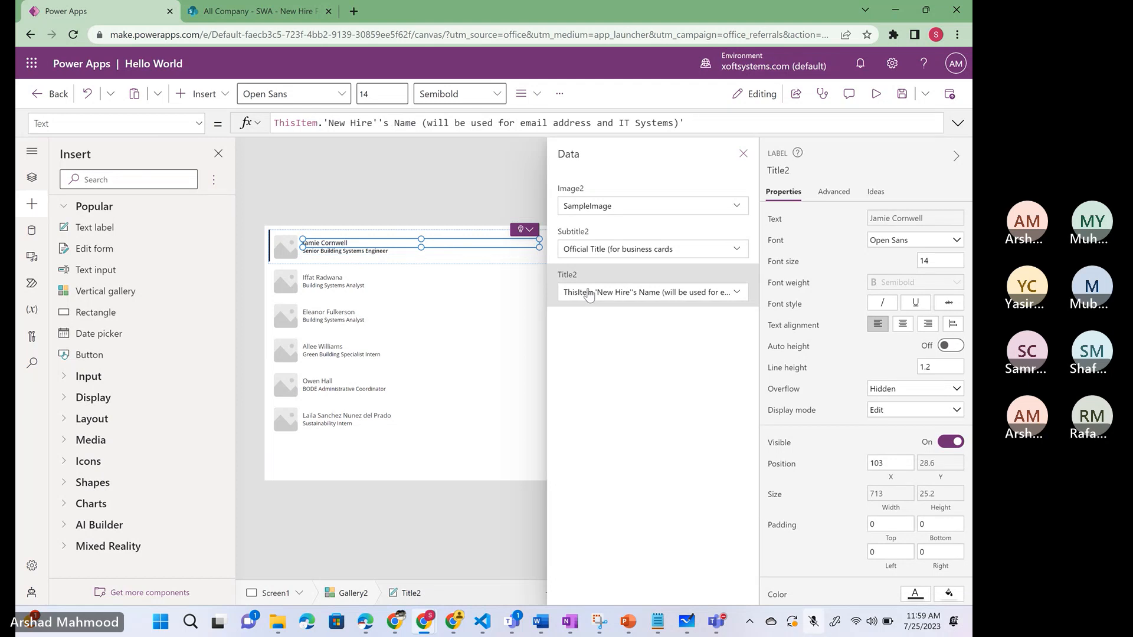
click(742, 155)
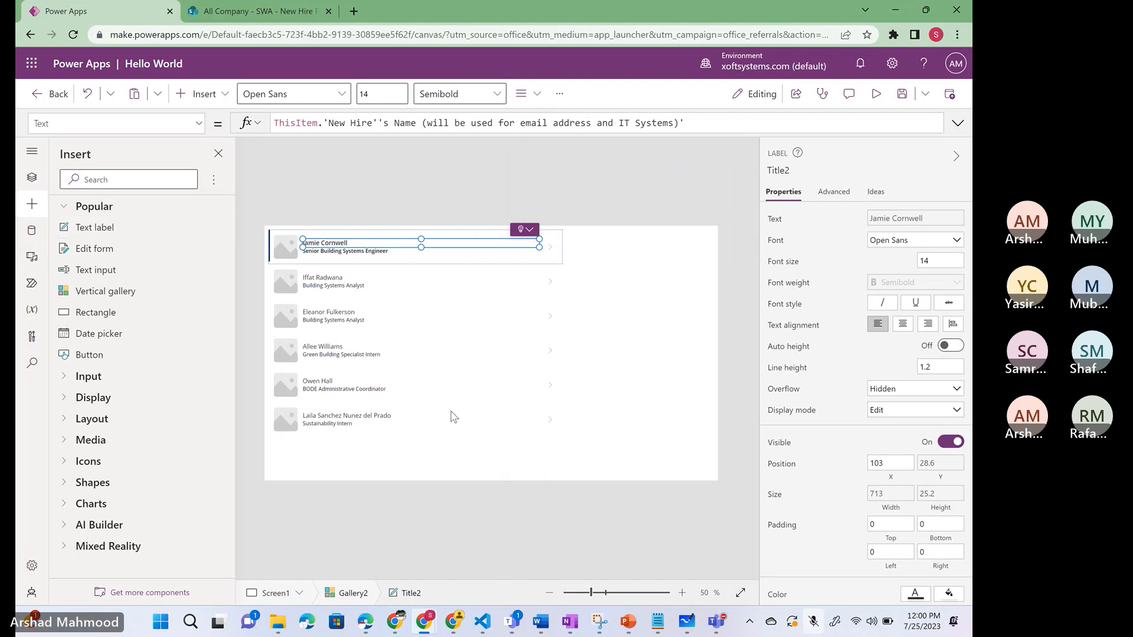
click(335, 361)
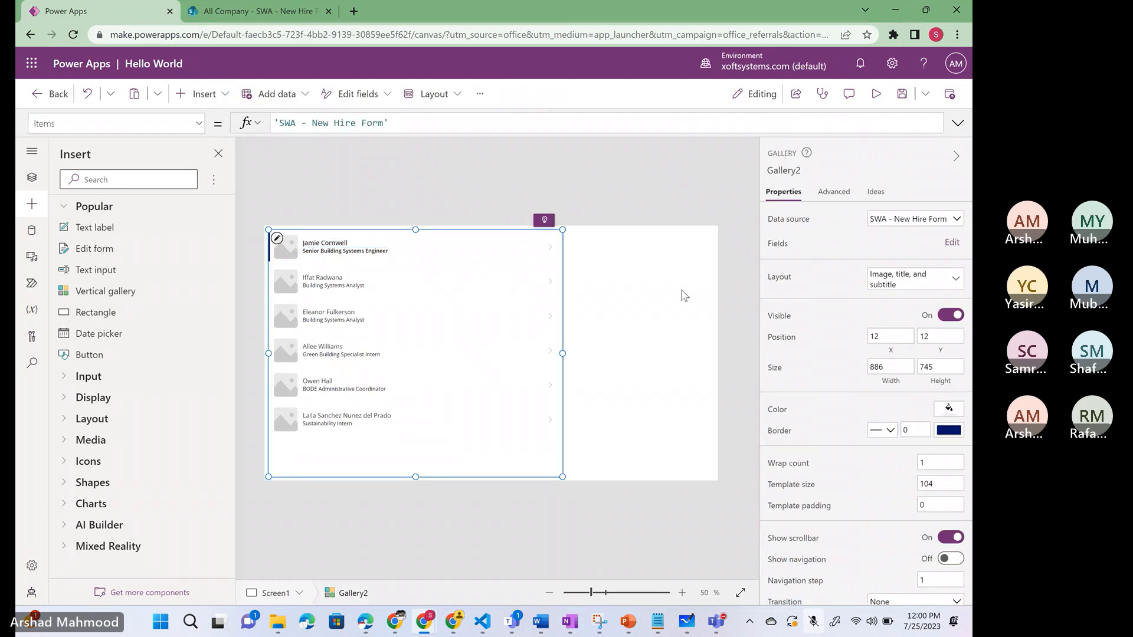
click(952, 244)
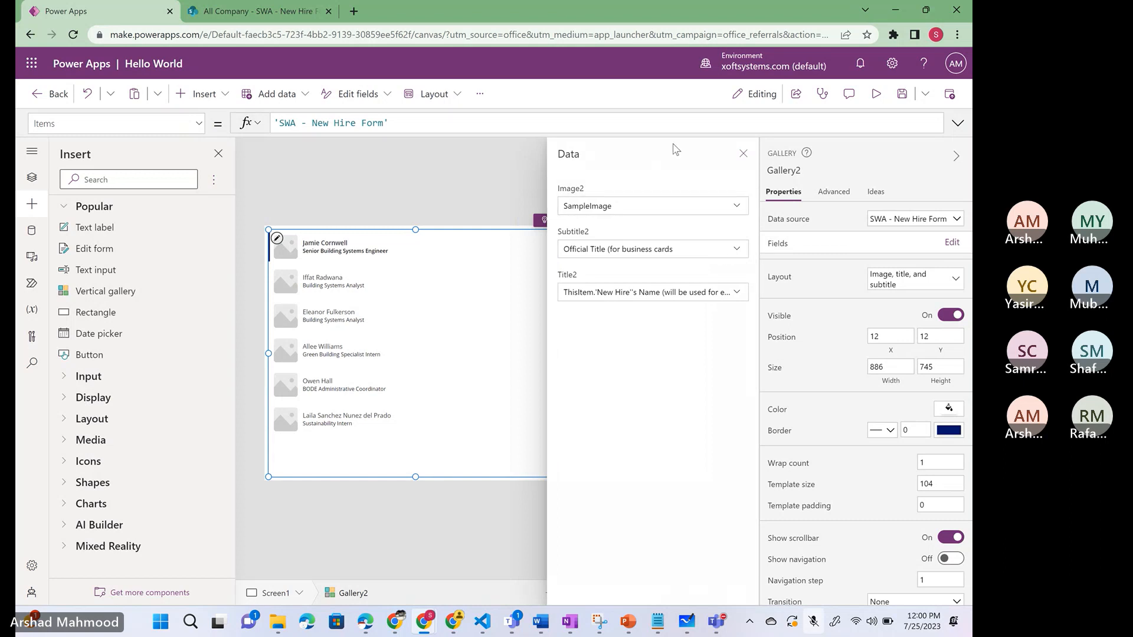
click(743, 154)
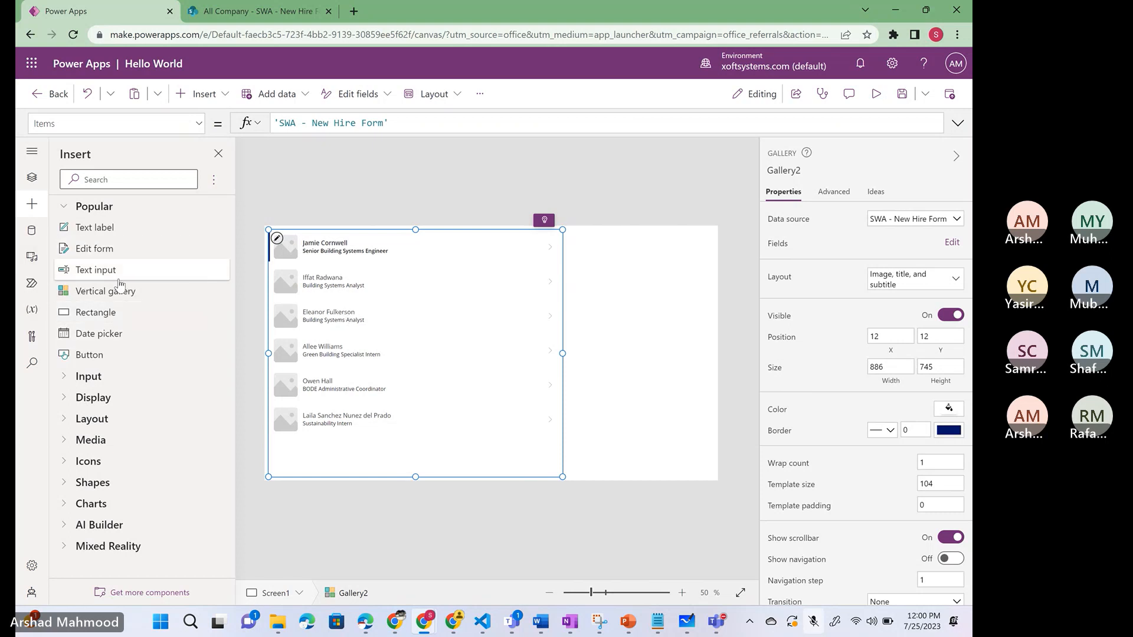
- Show the app's screen tree, collapse the gallery and the second screen, and add a new blank screen
click(218, 154)
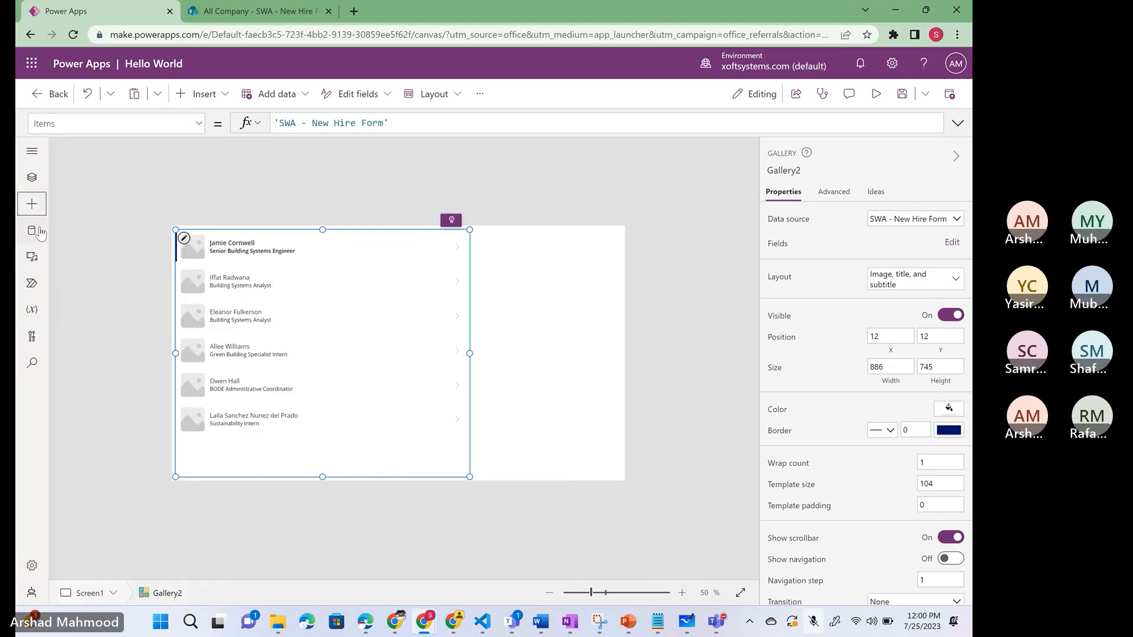
click(34, 178)
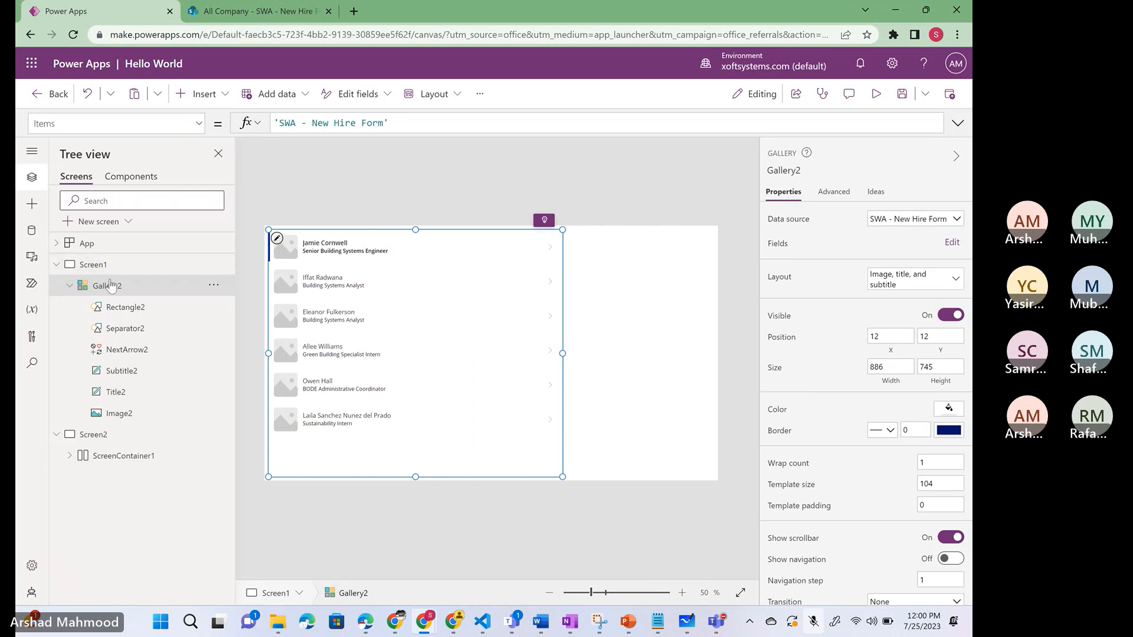
click(69, 287)
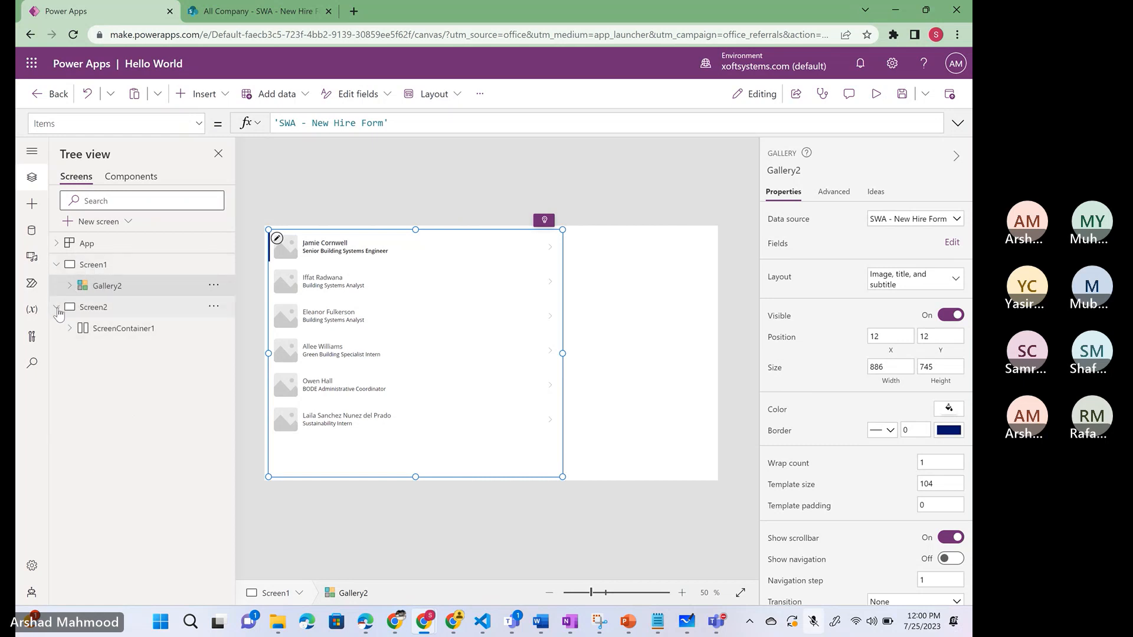
click(56, 307)
click(126, 223)
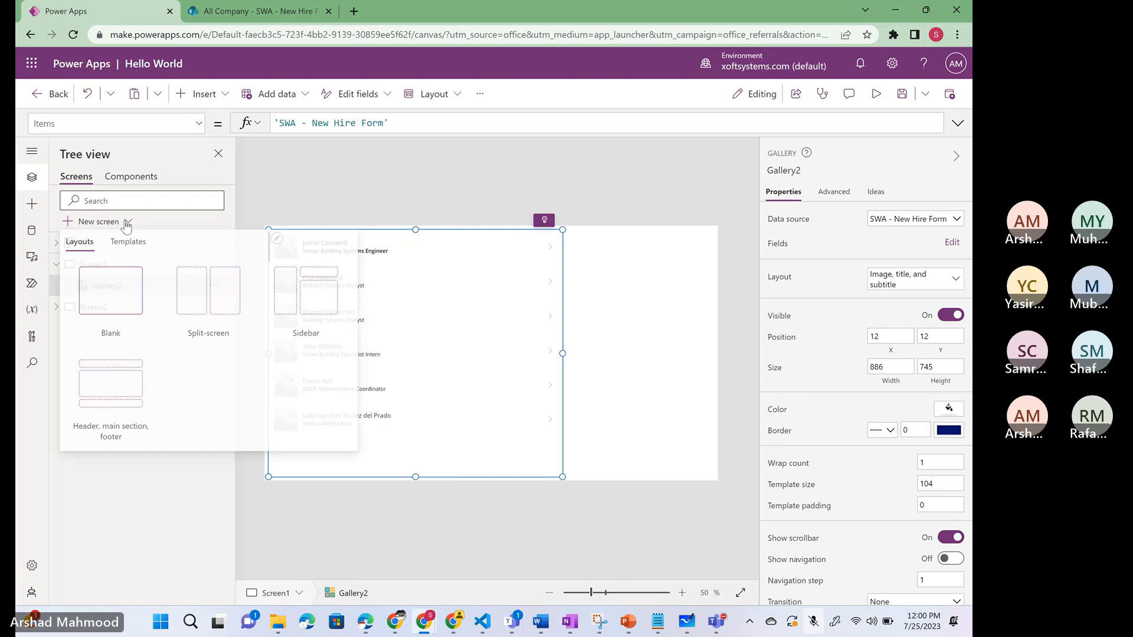
key(Escape)
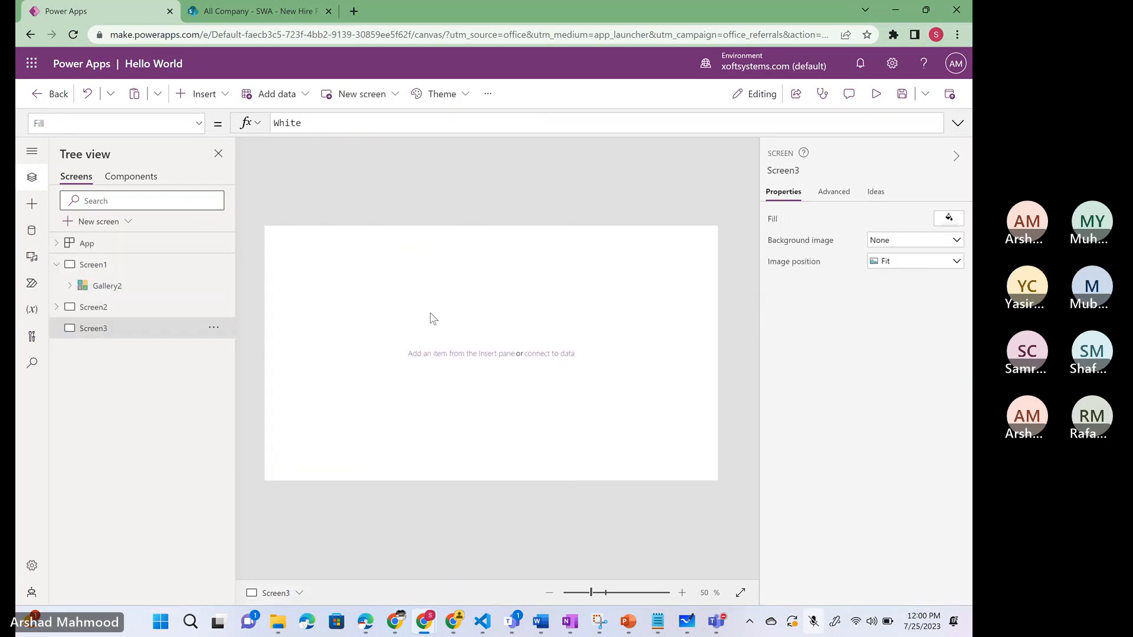
- Insert an edit form on the blank screen and enlarge it to about 1122 by 706 at position 21, 15
click(455, 356)
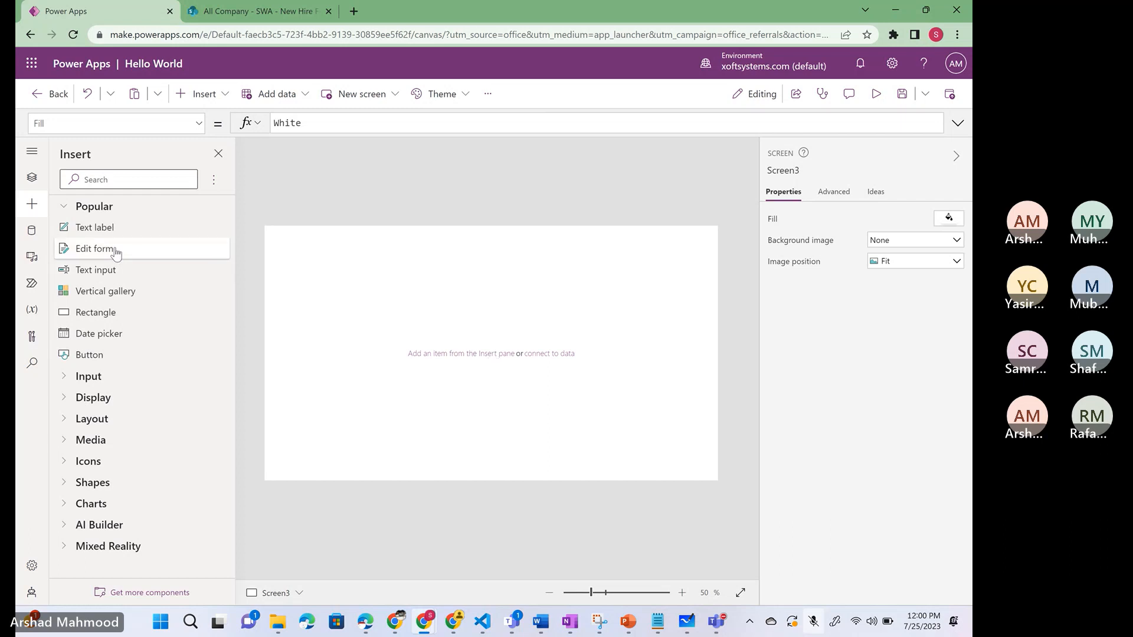
drag(116, 255, 380, 304)
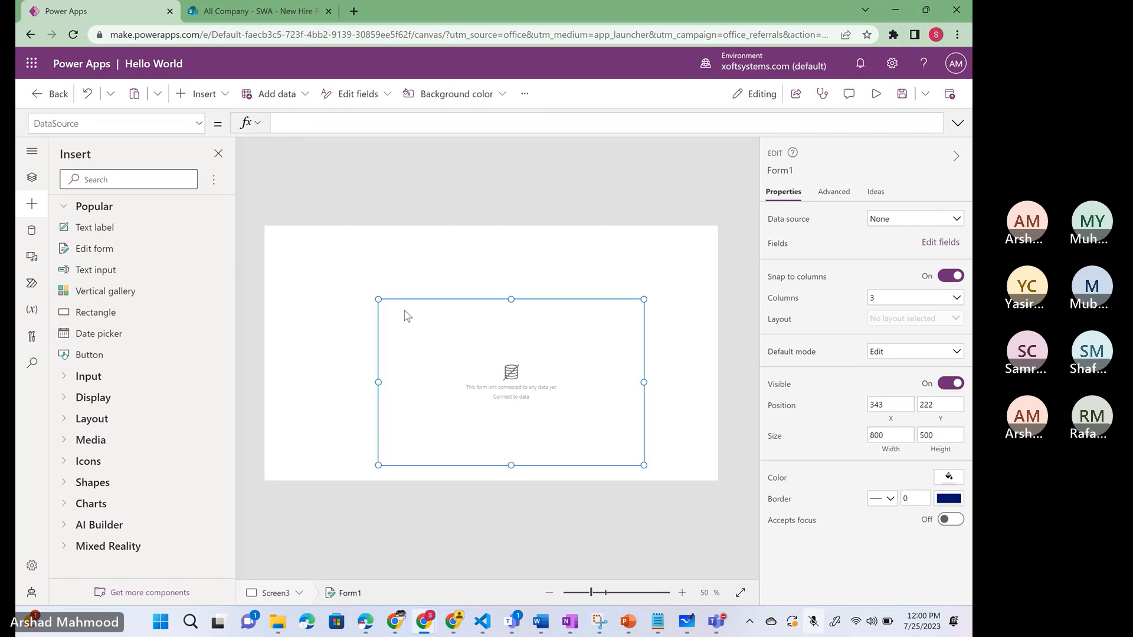
drag(378, 300, 271, 230)
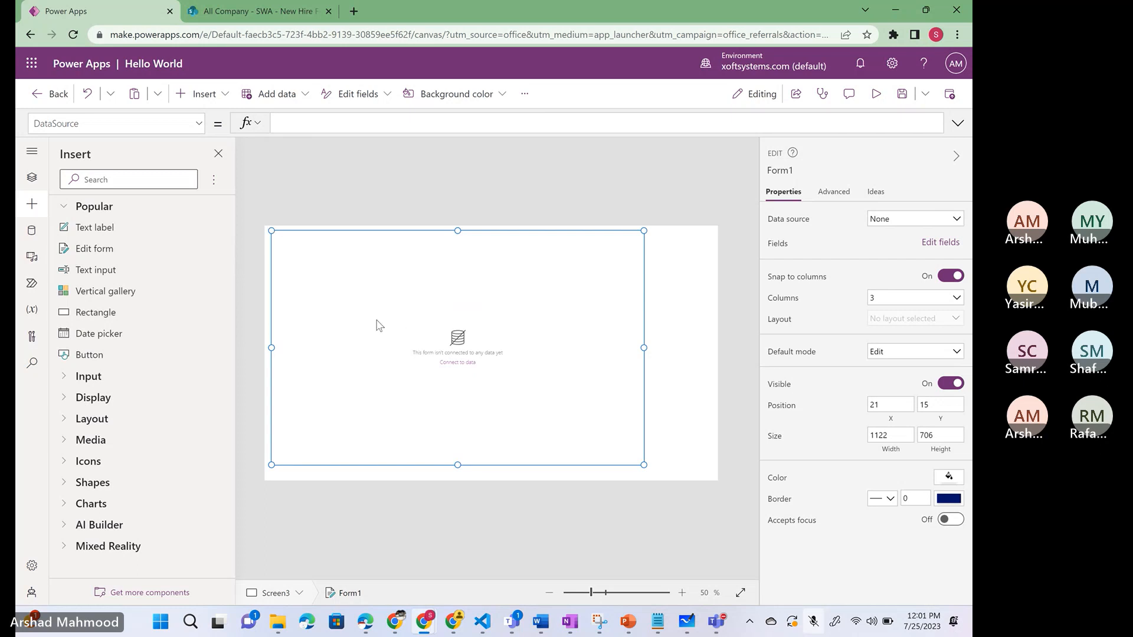
- Set the edit form's data source to 'SWA - New Hire Form'
click(462, 365)
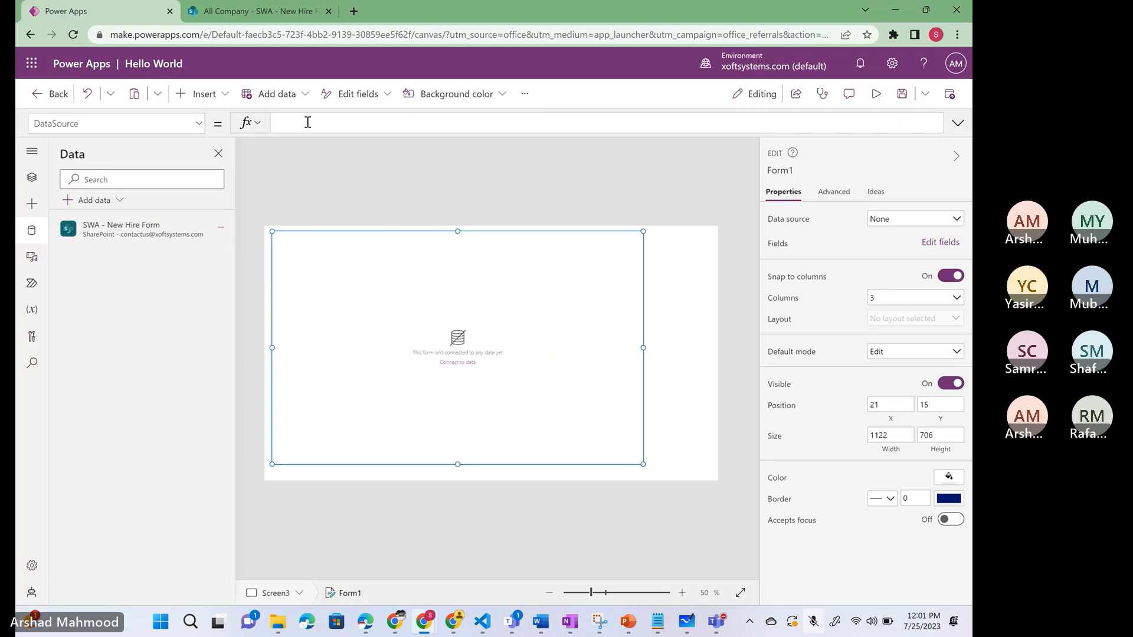
text(sw)
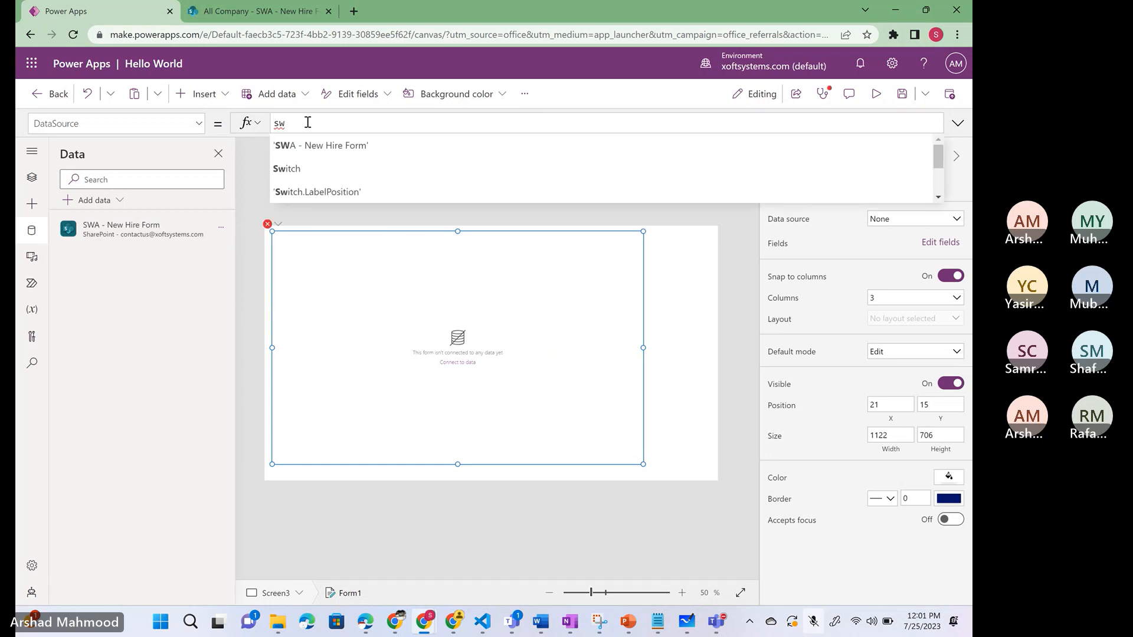
text(a)
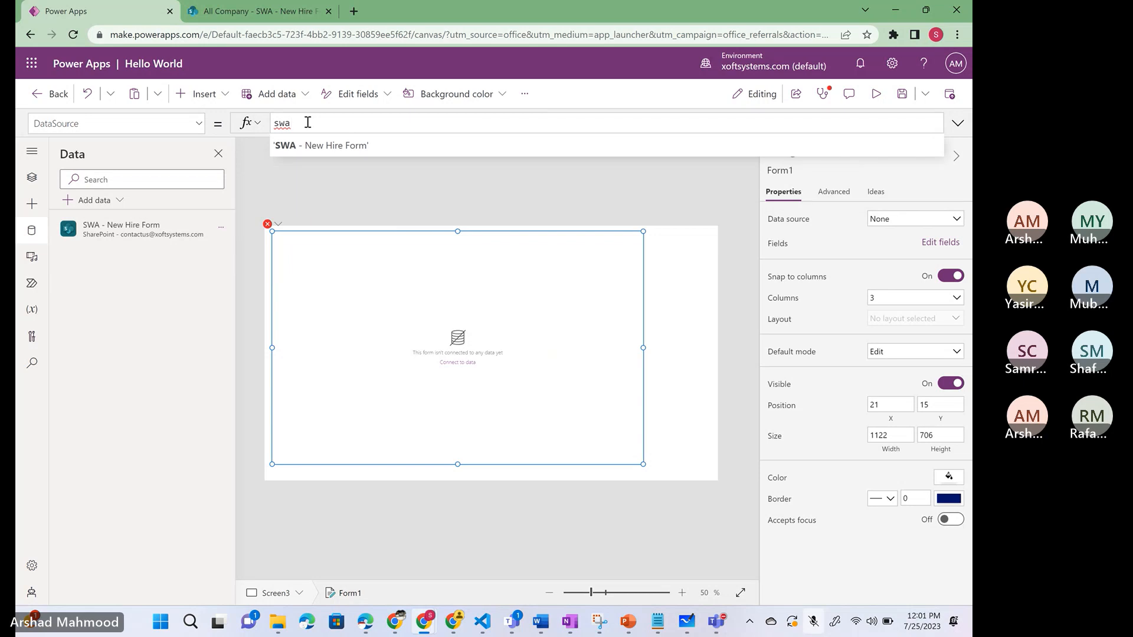
key(Tab)
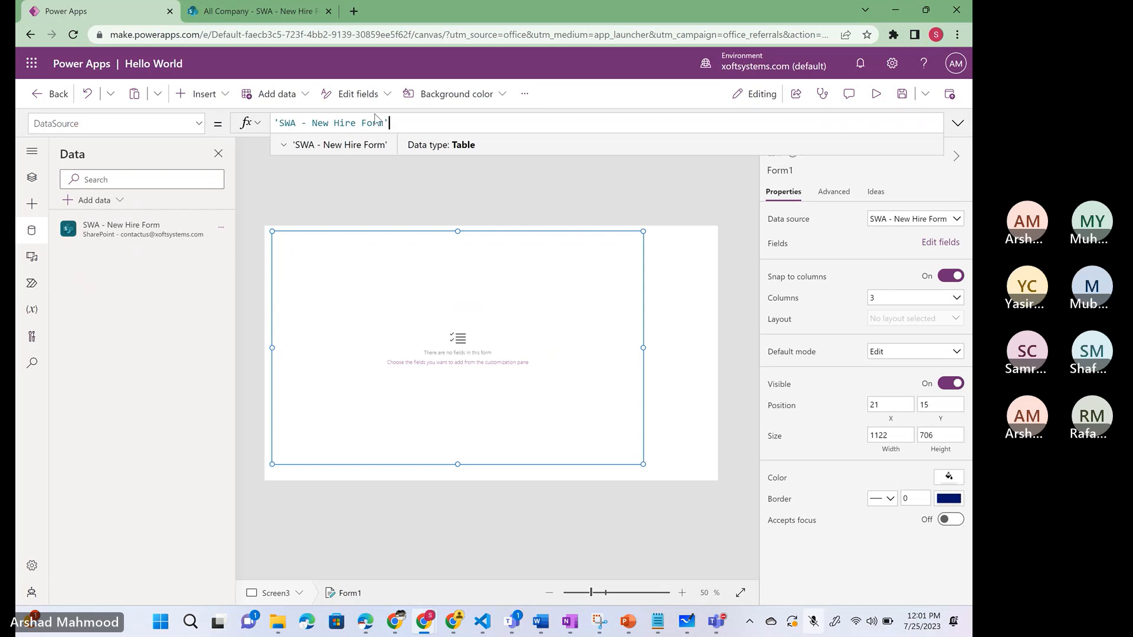
click(515, 293)
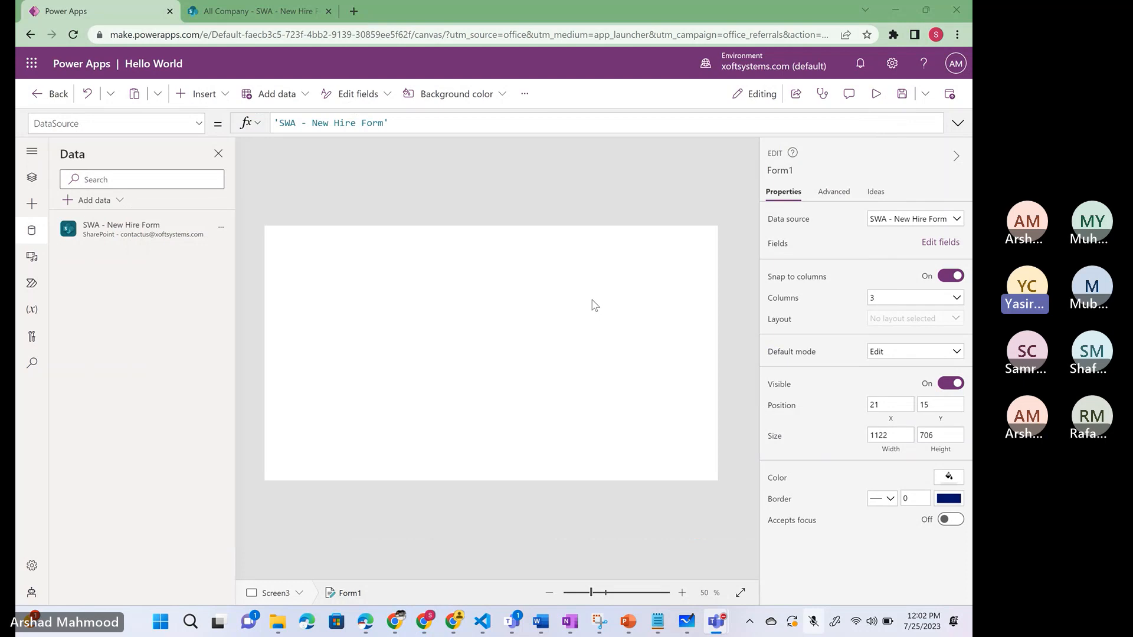
key(alt+Tab)
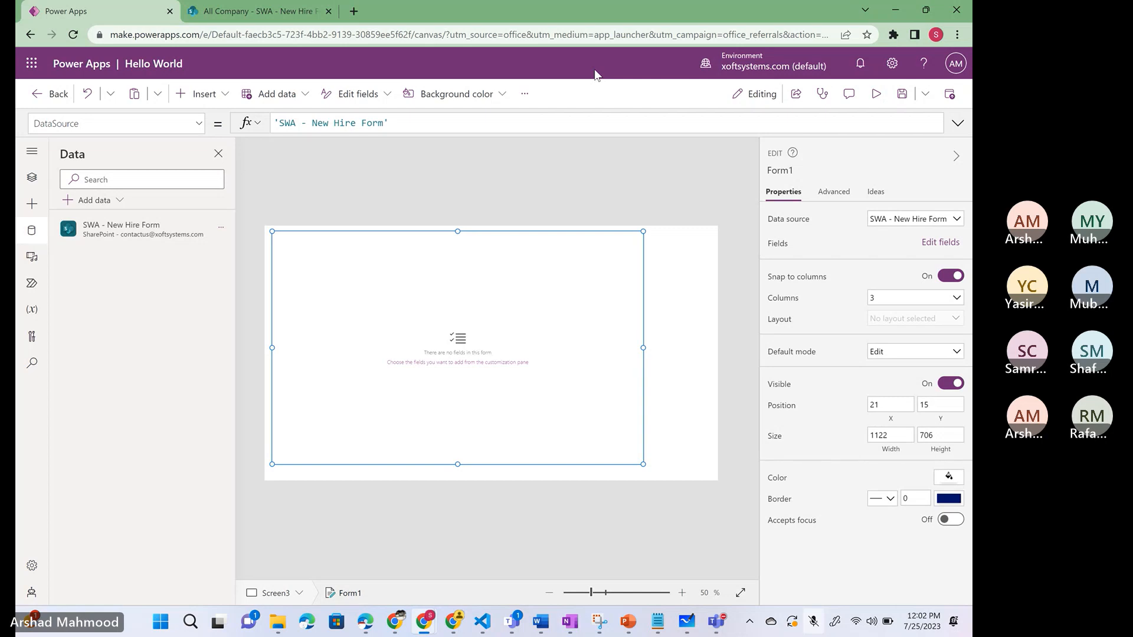
- Add the fields from SWA resume) through Compliance Asset Id, leaving out Attachments, to the edit form and close the field list
click(493, 368)
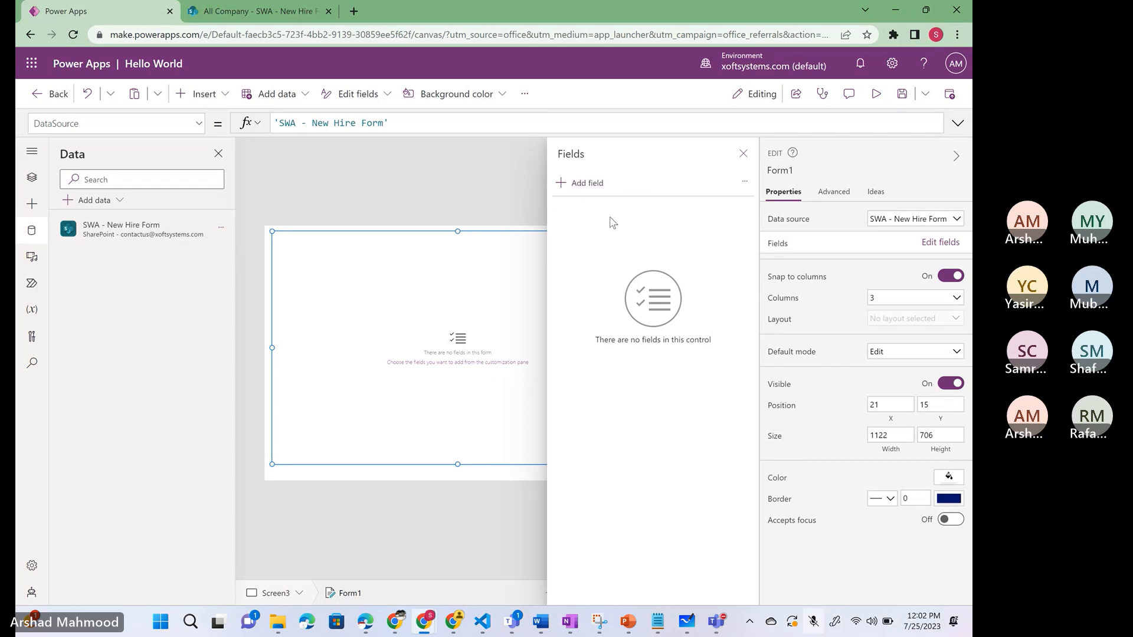
click(583, 185)
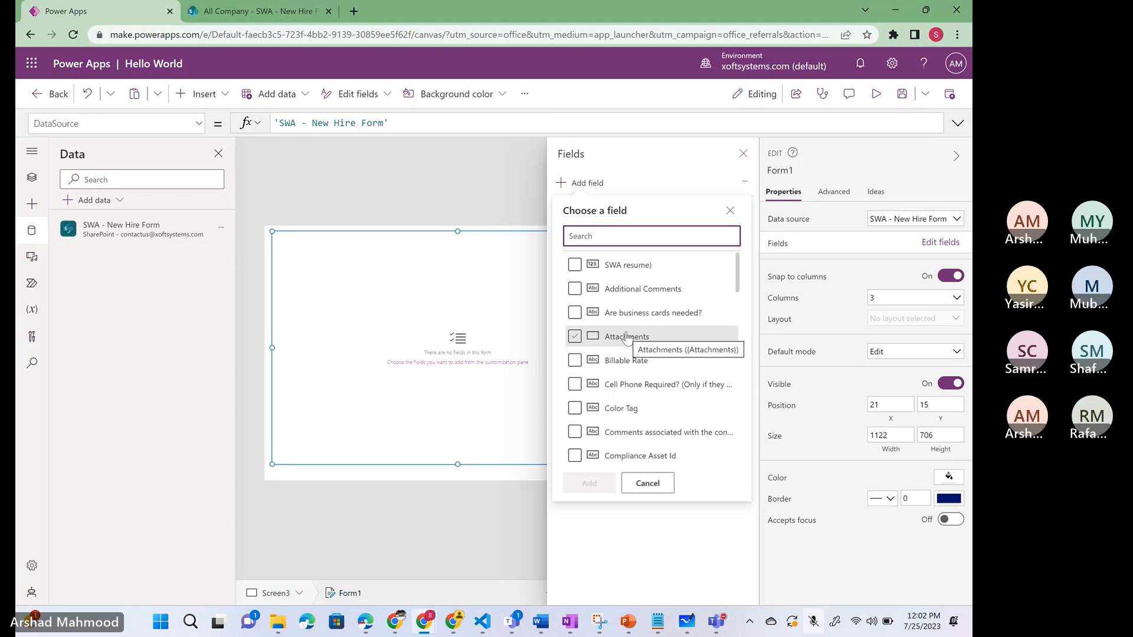
scroll(627, 338, down, 5)
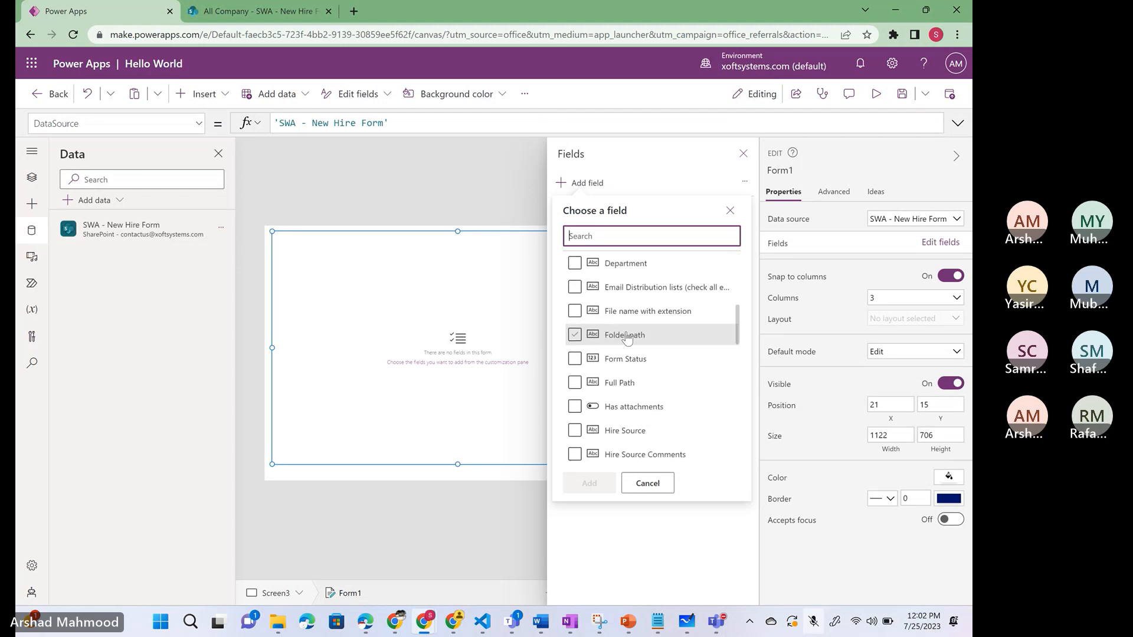
scroll(626, 337, up, 5)
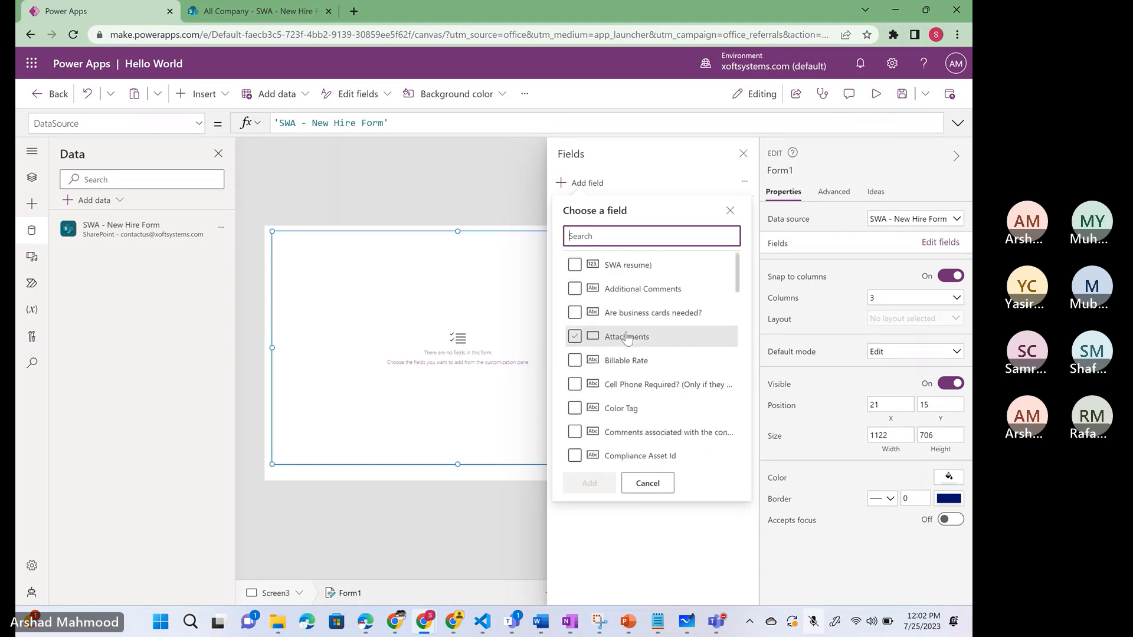
click(574, 264)
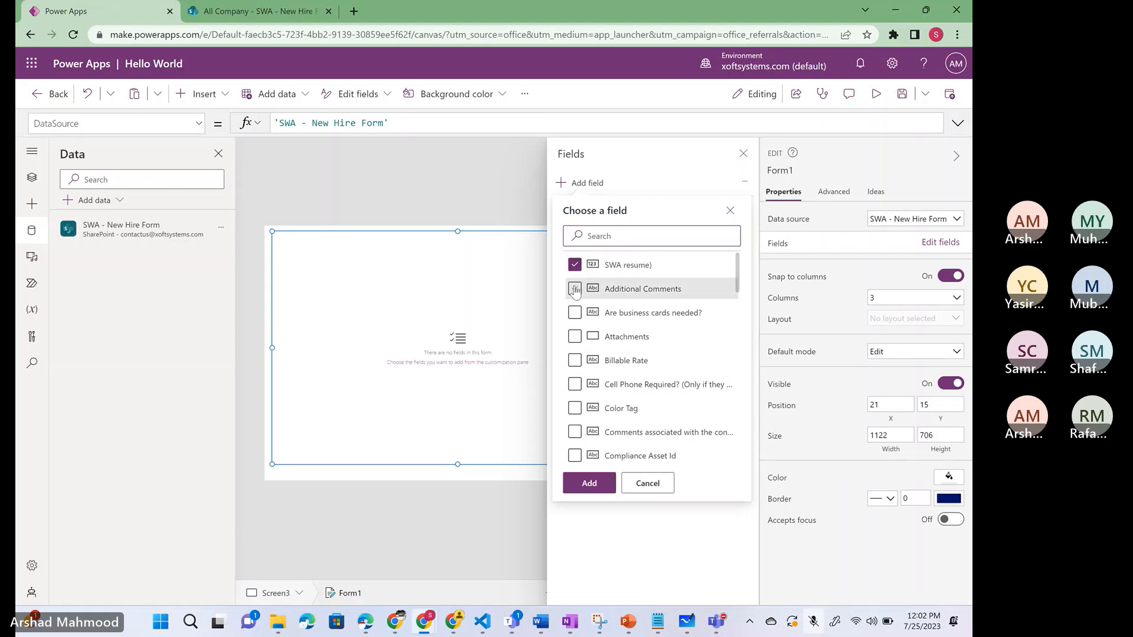
click(575, 289)
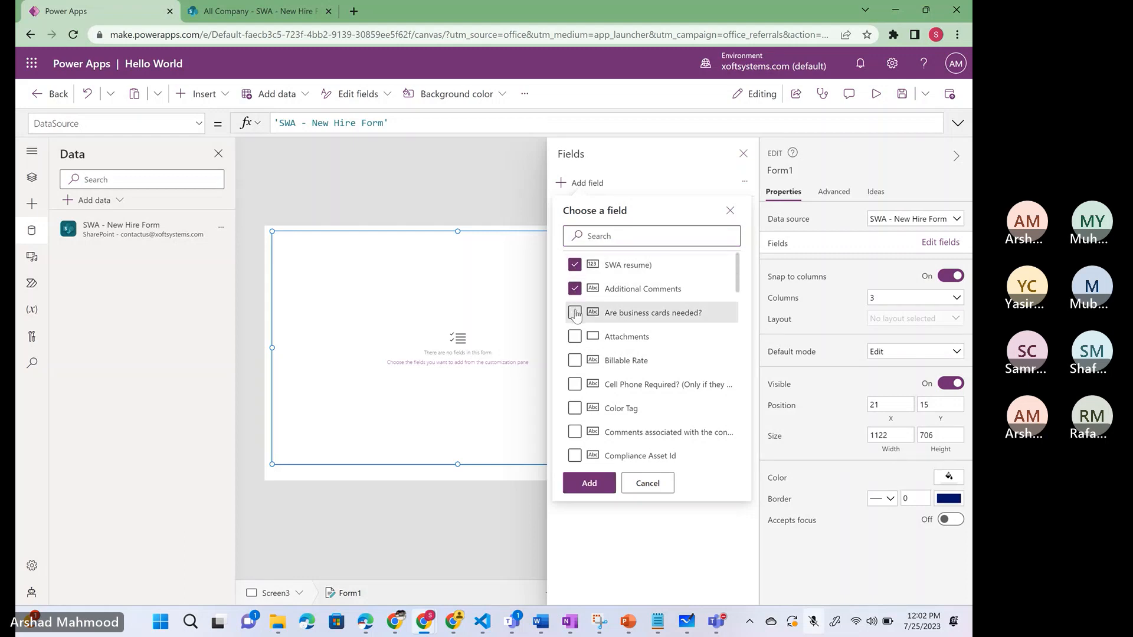
click(575, 313)
click(574, 360)
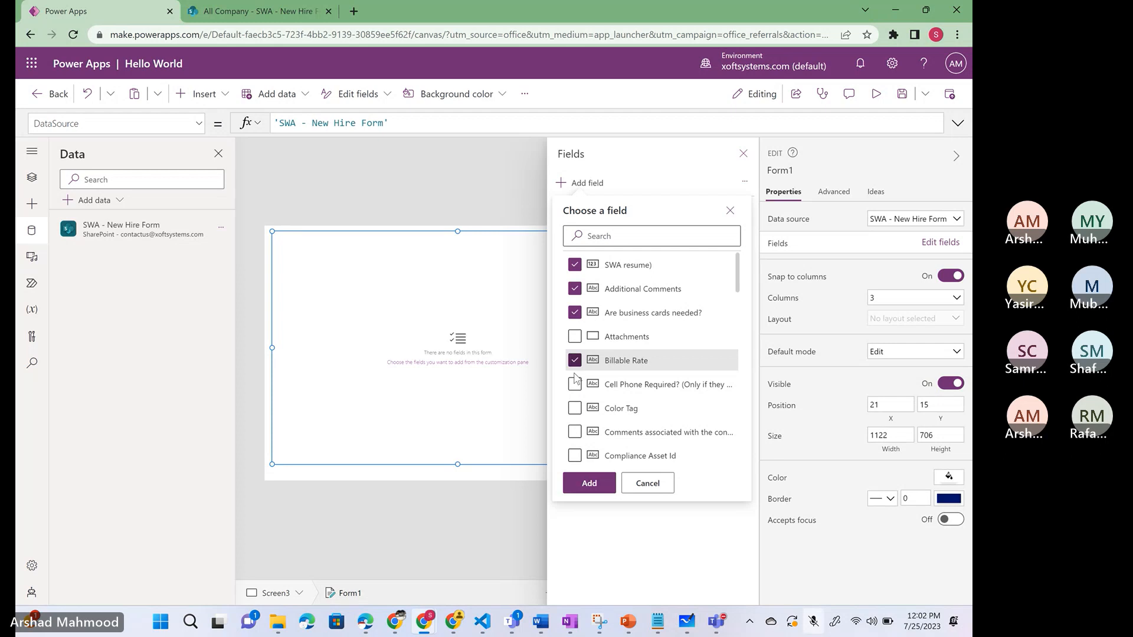
click(575, 384)
click(575, 410)
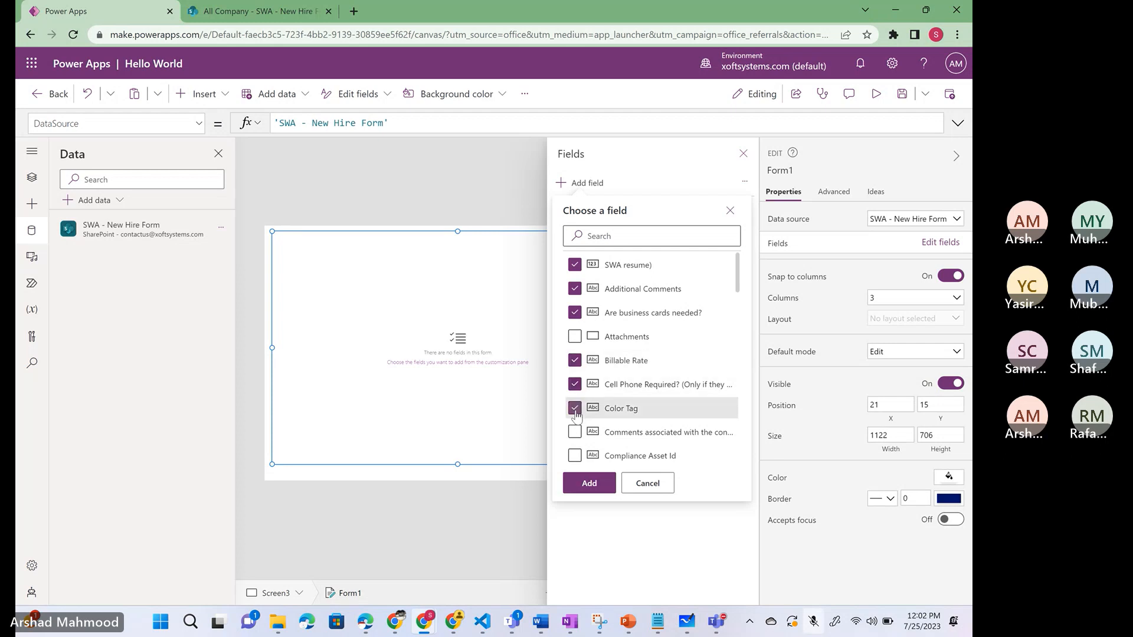
click(575, 432)
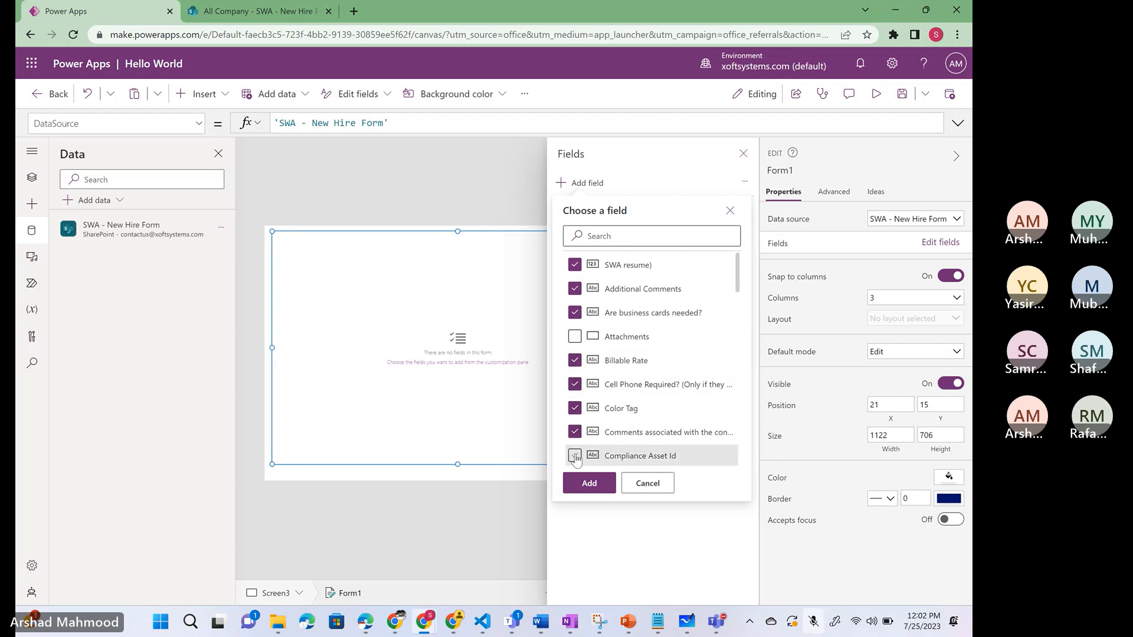
click(575, 456)
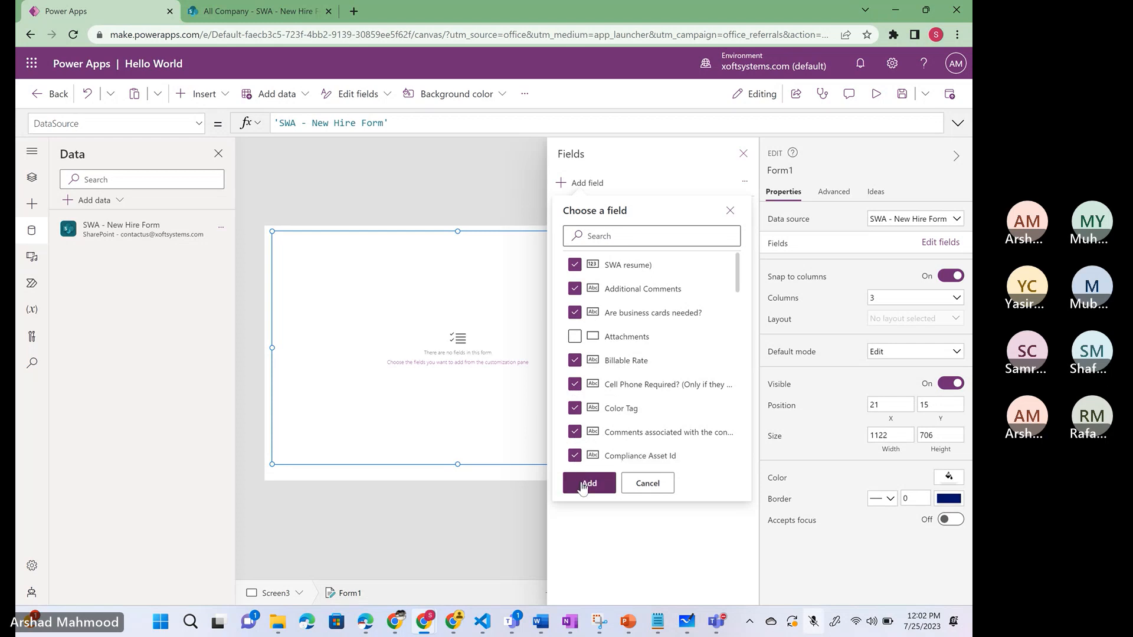
click(588, 483)
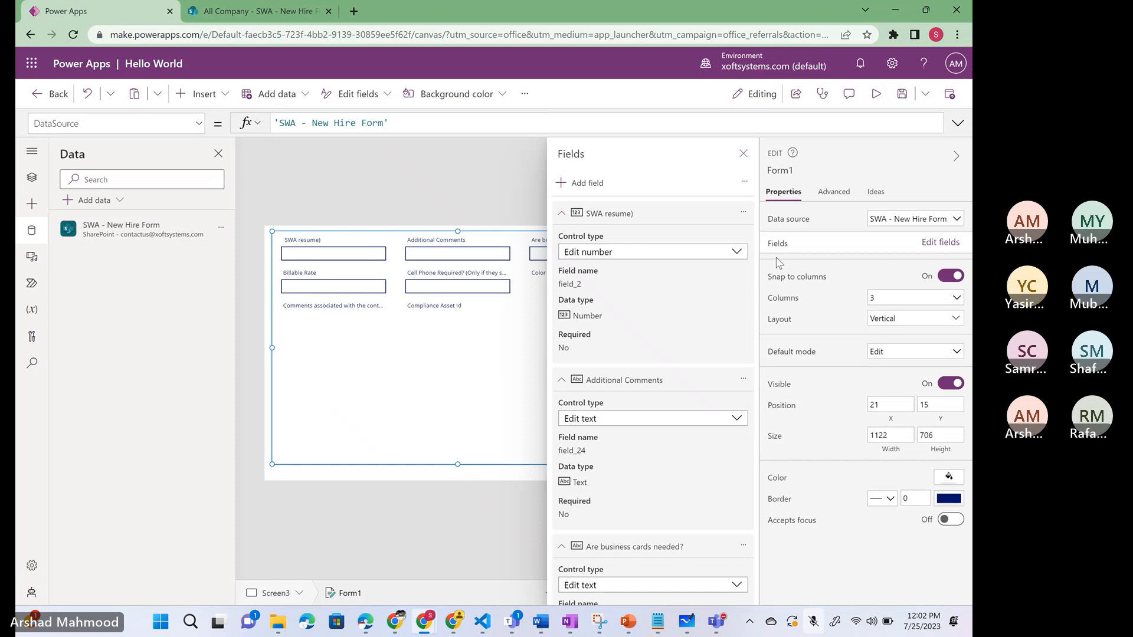
click(742, 154)
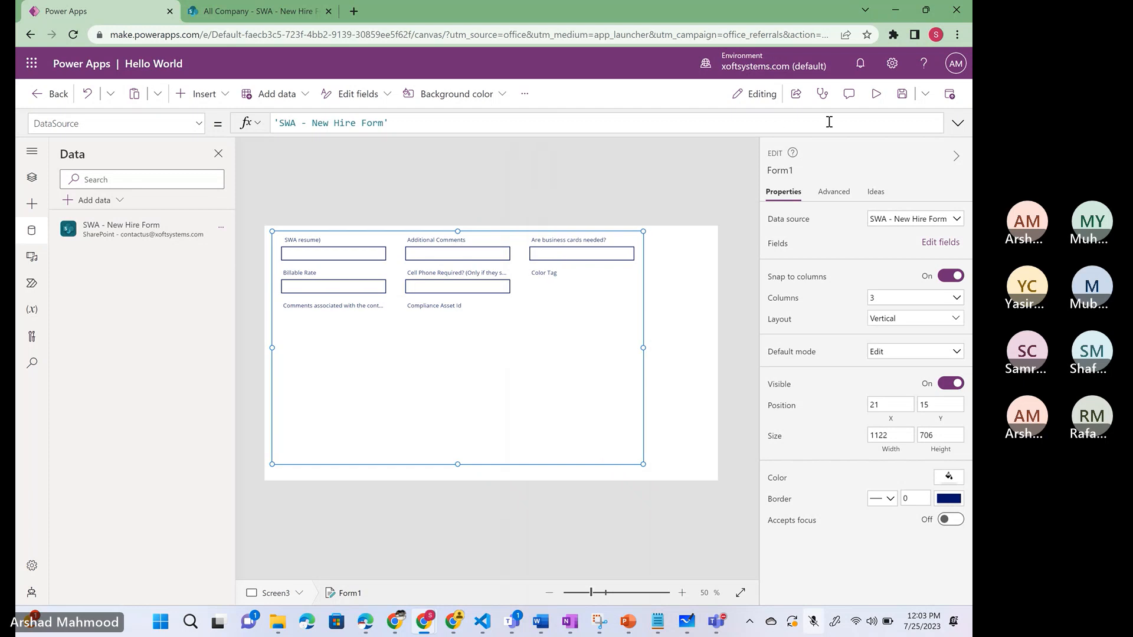
- Preview the form screen and set the edit form's default mode to New
click(876, 96)
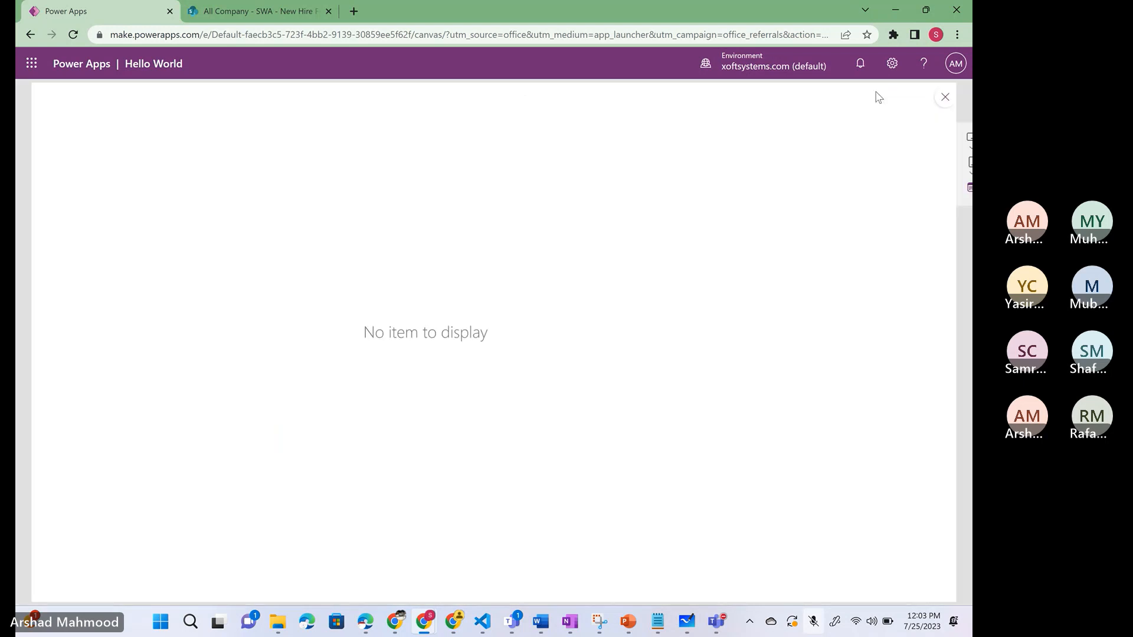
click(945, 98)
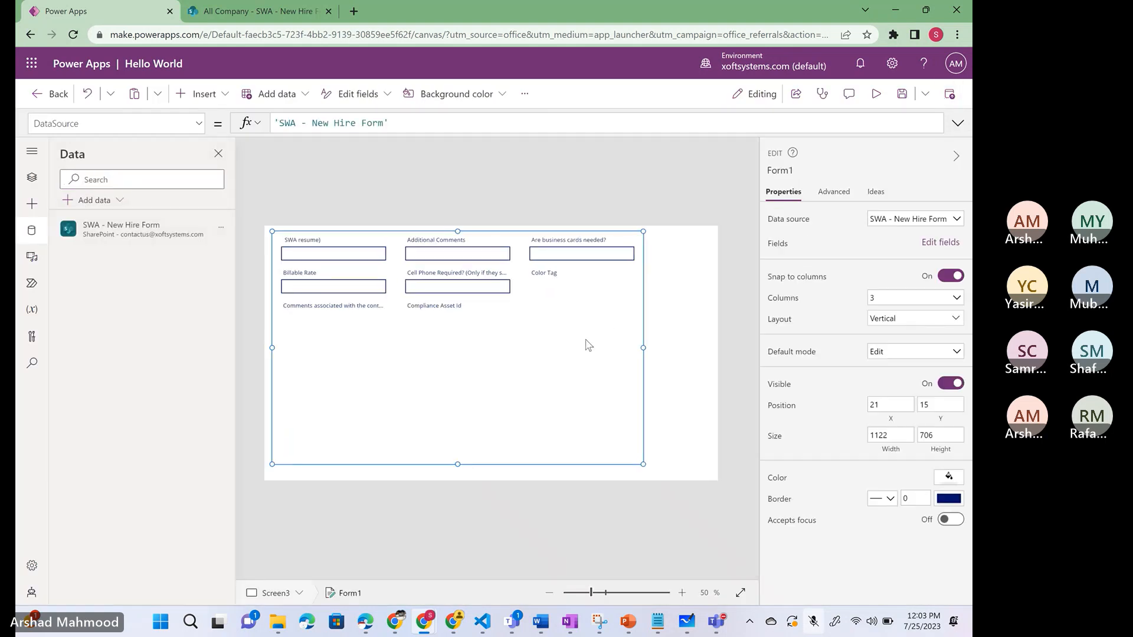
click(934, 246)
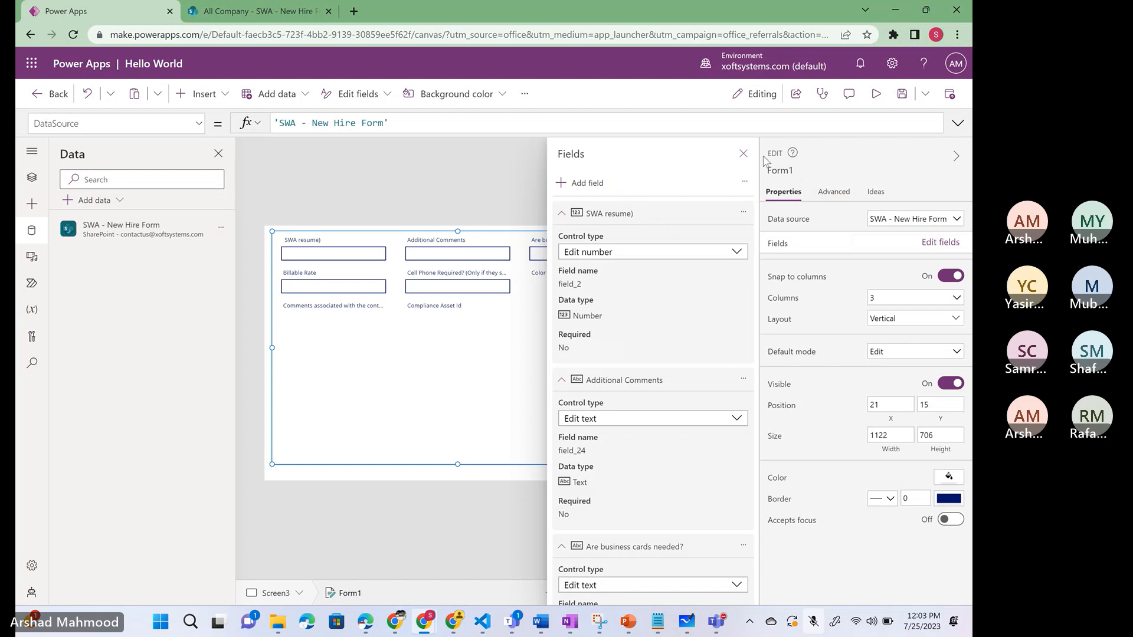
click(743, 153)
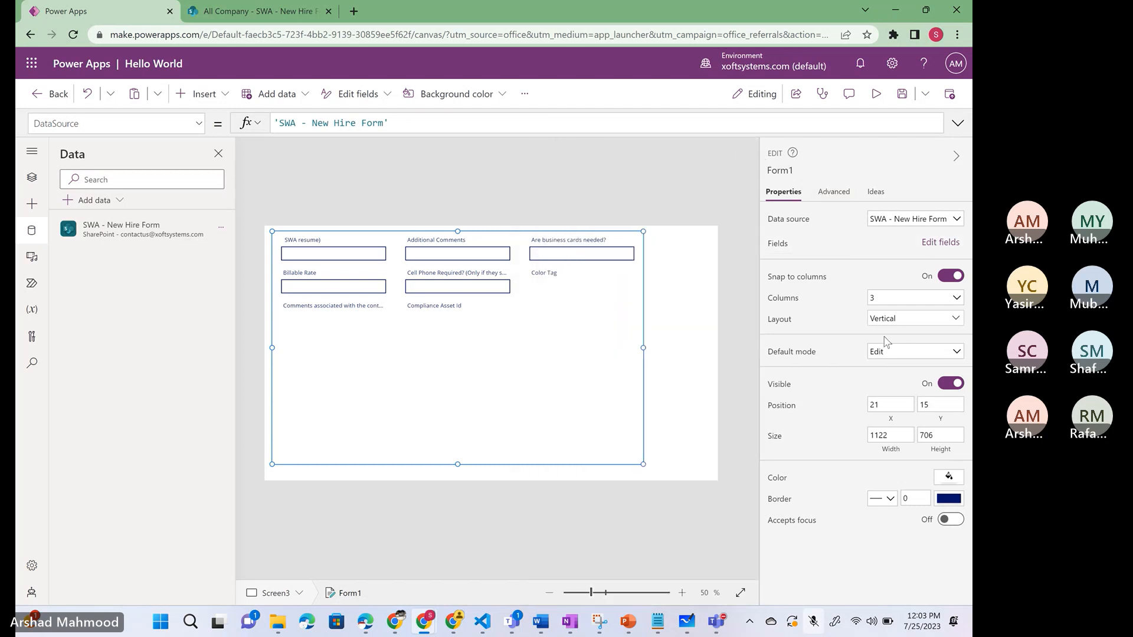
click(895, 354)
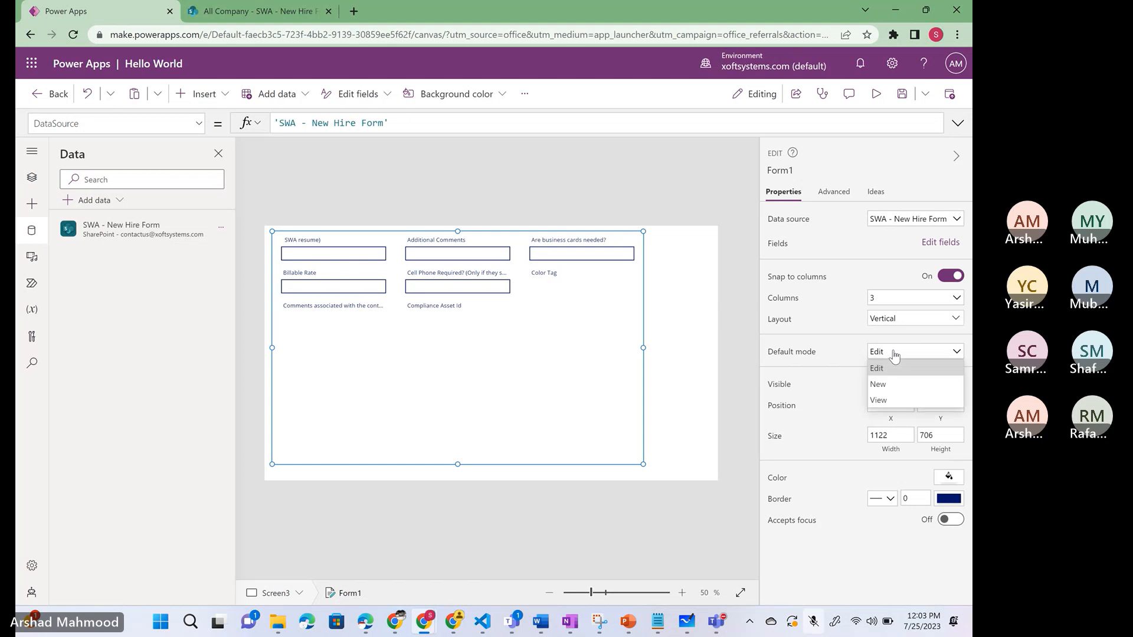
click(895, 388)
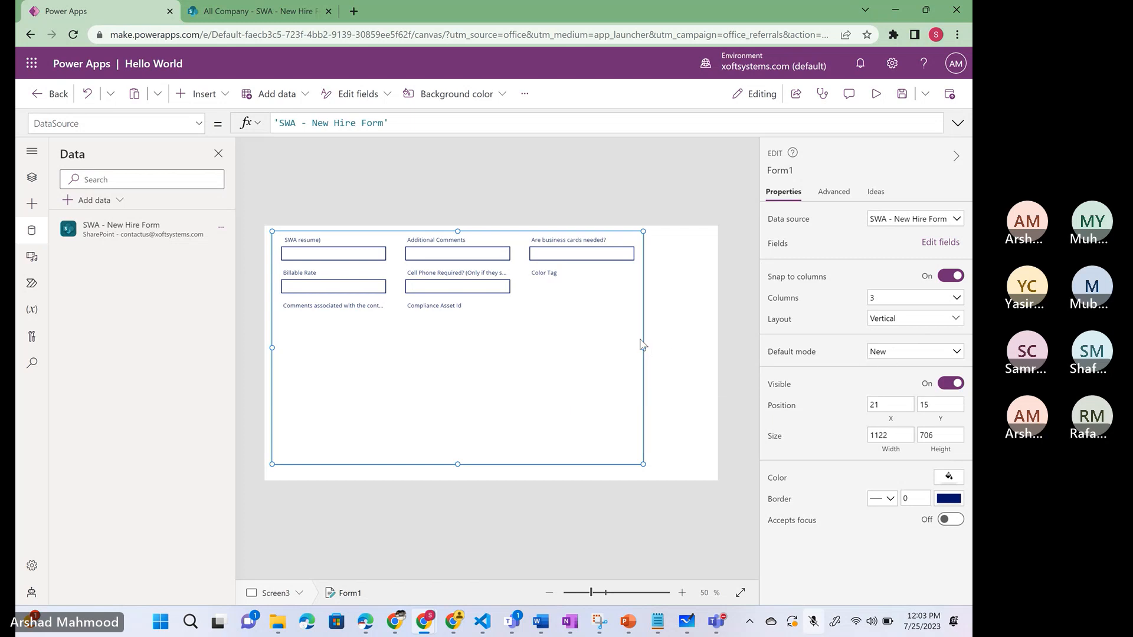
- Preview the app and try the 'Are business cards needed?' and 'SWA resume)' inputs of the form
click(877, 95)
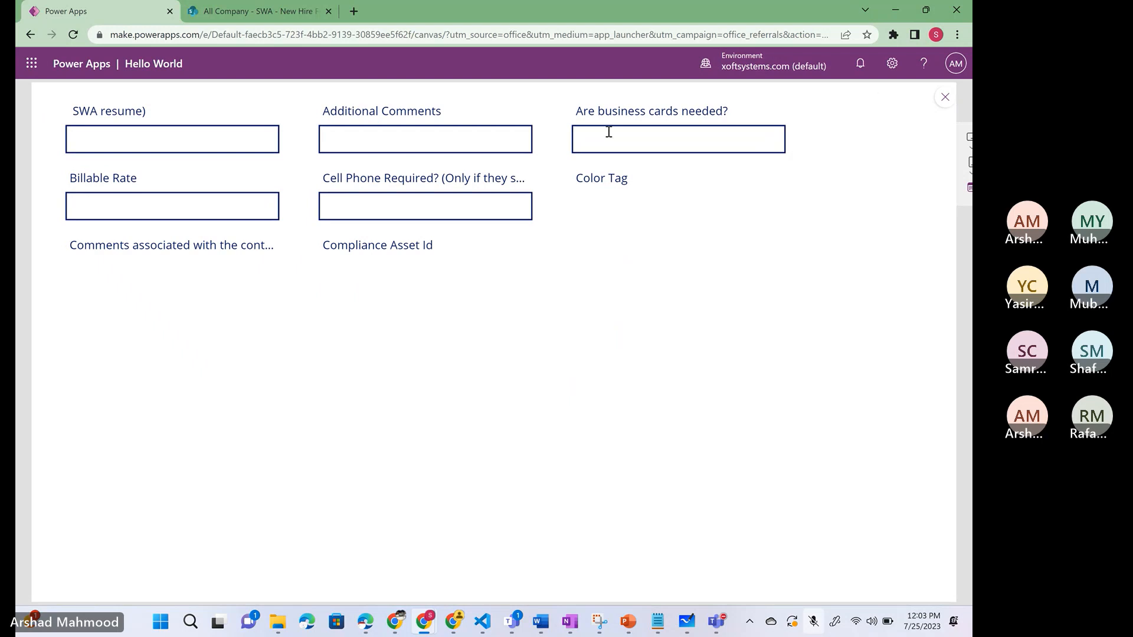
click(609, 130)
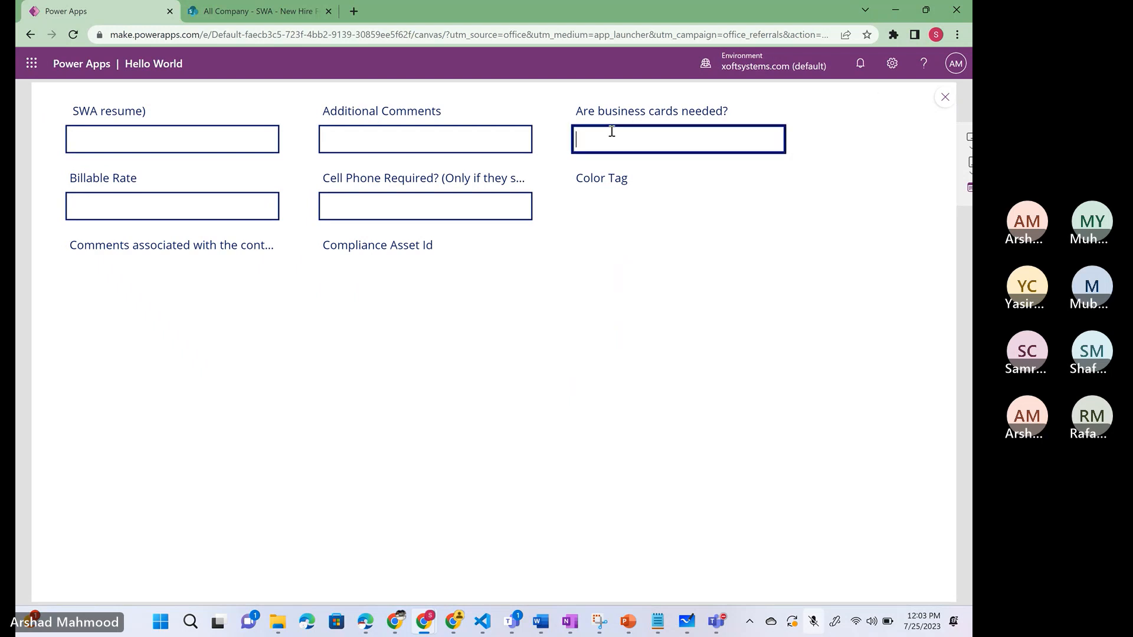
click(182, 135)
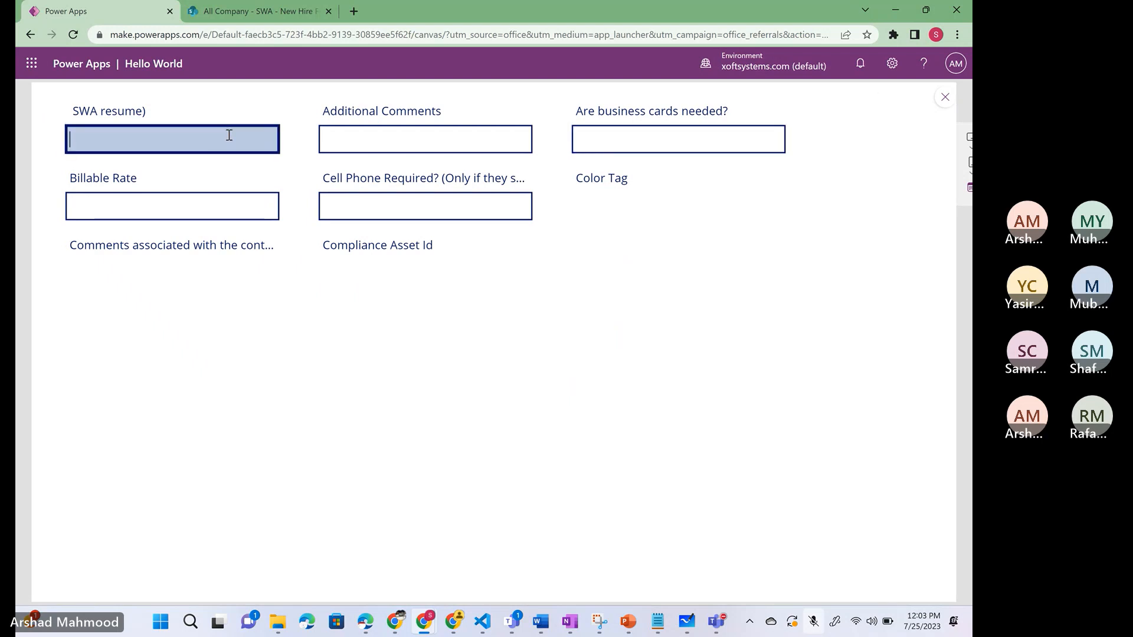
click(946, 95)
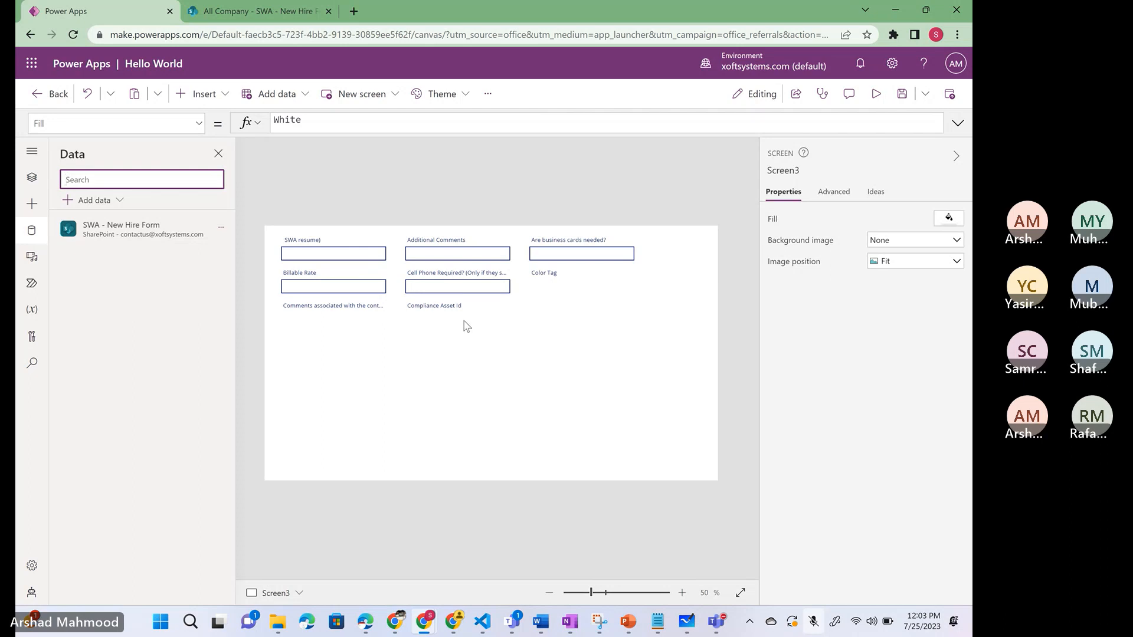
- Add the fields Folder path, Department, Created By, Hire Source, ID and Hire Source Comments to the edit form
click(912, 433)
click(649, 378)
click(481, 278)
click(429, 347)
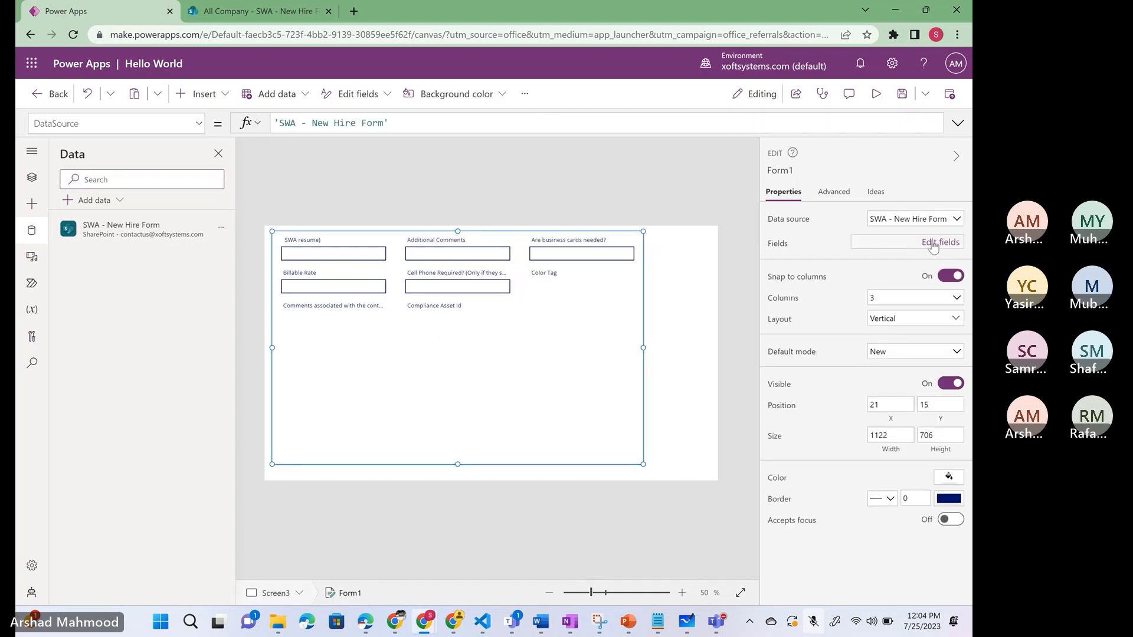
click(933, 247)
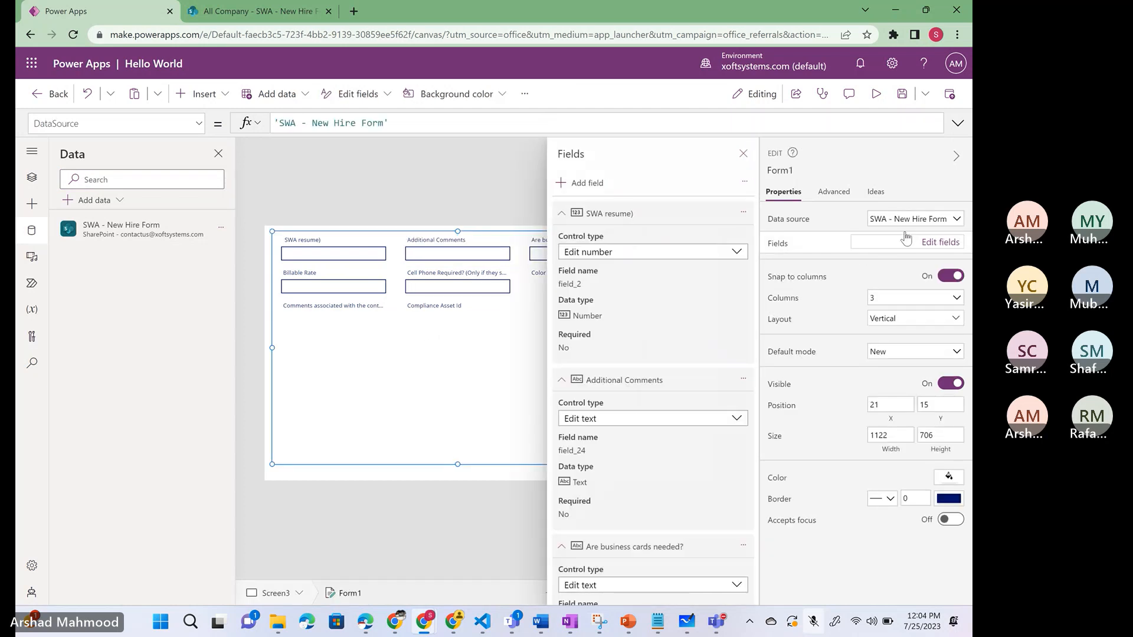
click(594, 184)
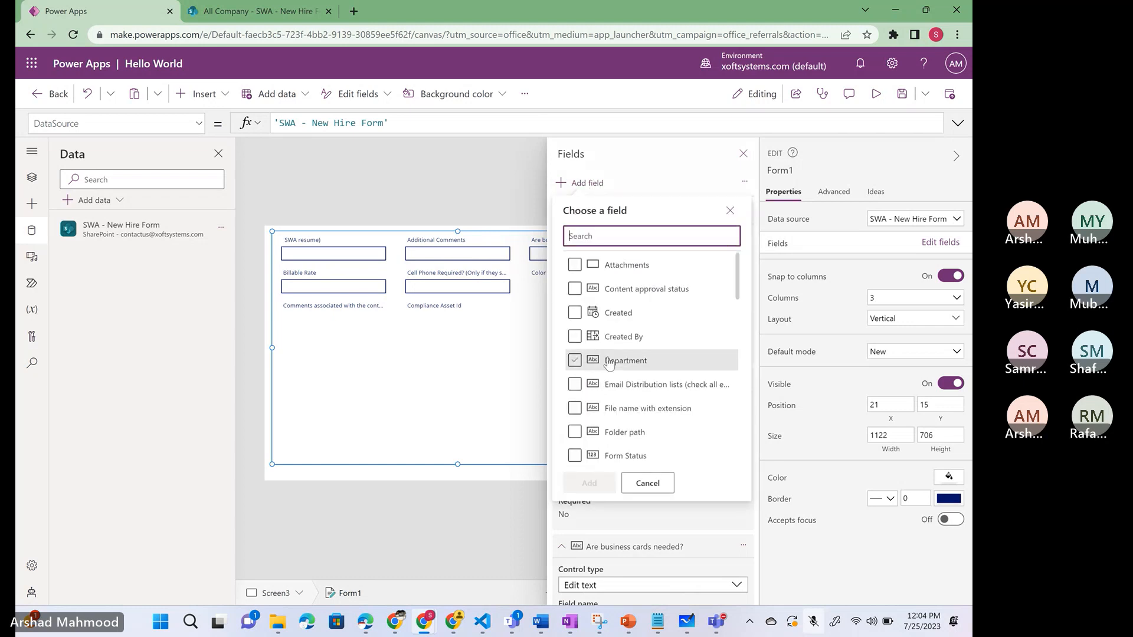
click(574, 431)
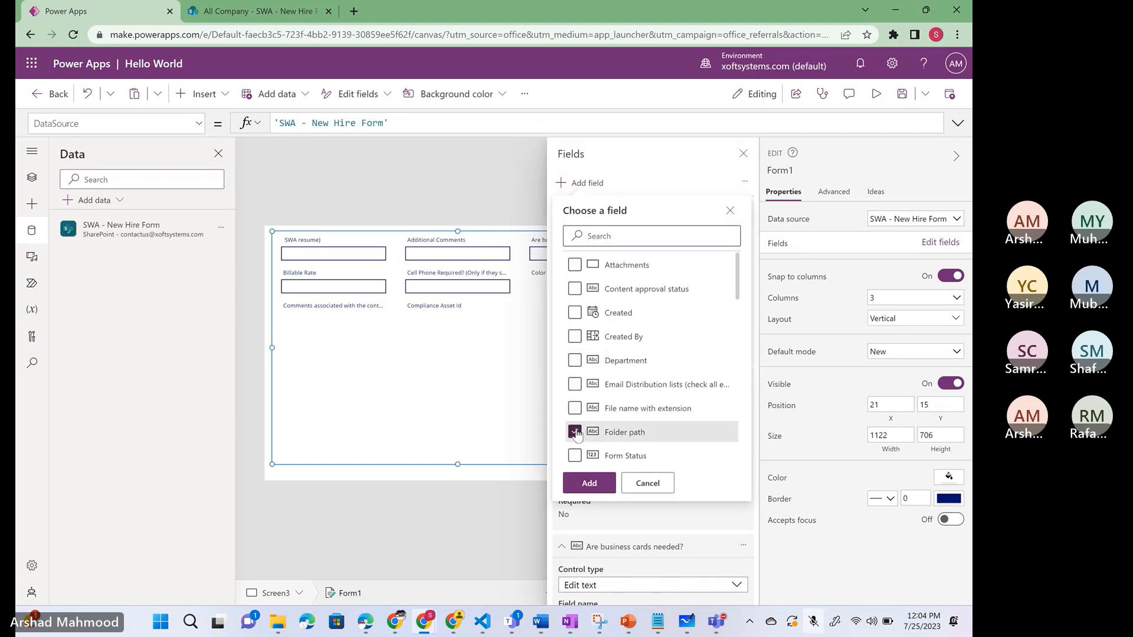
click(575, 362)
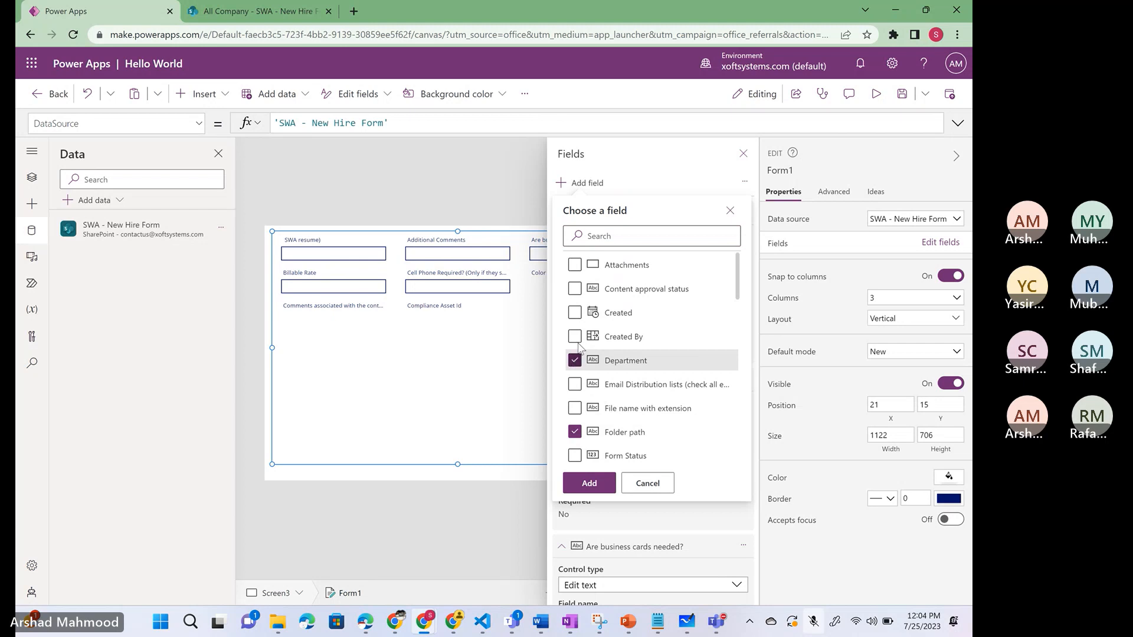
click(575, 337)
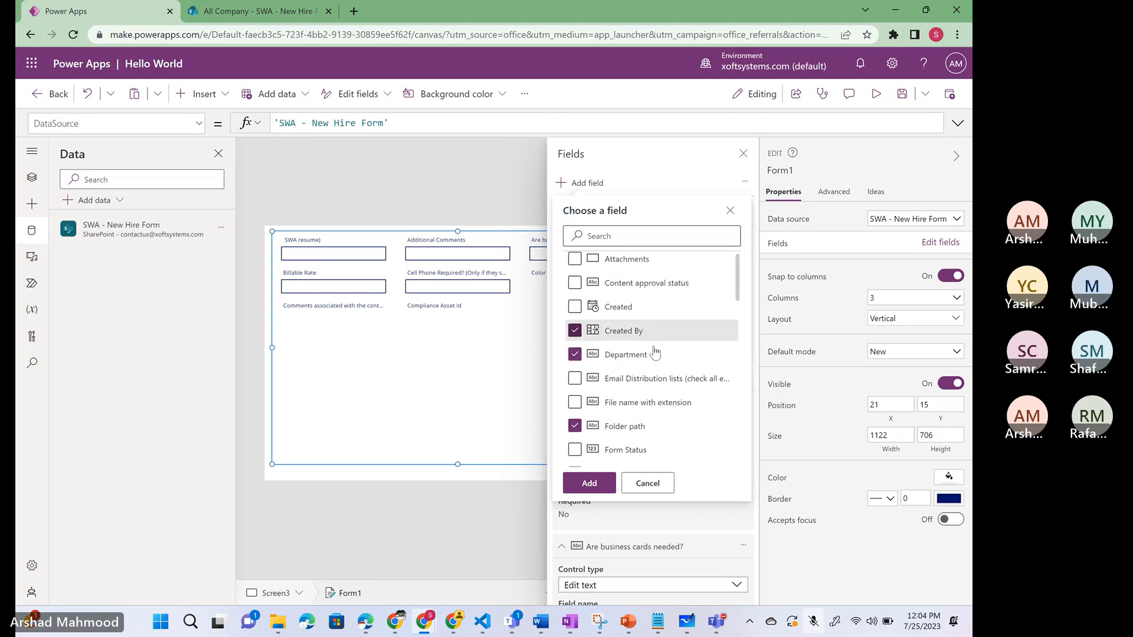
scroll(655, 352, down, 3)
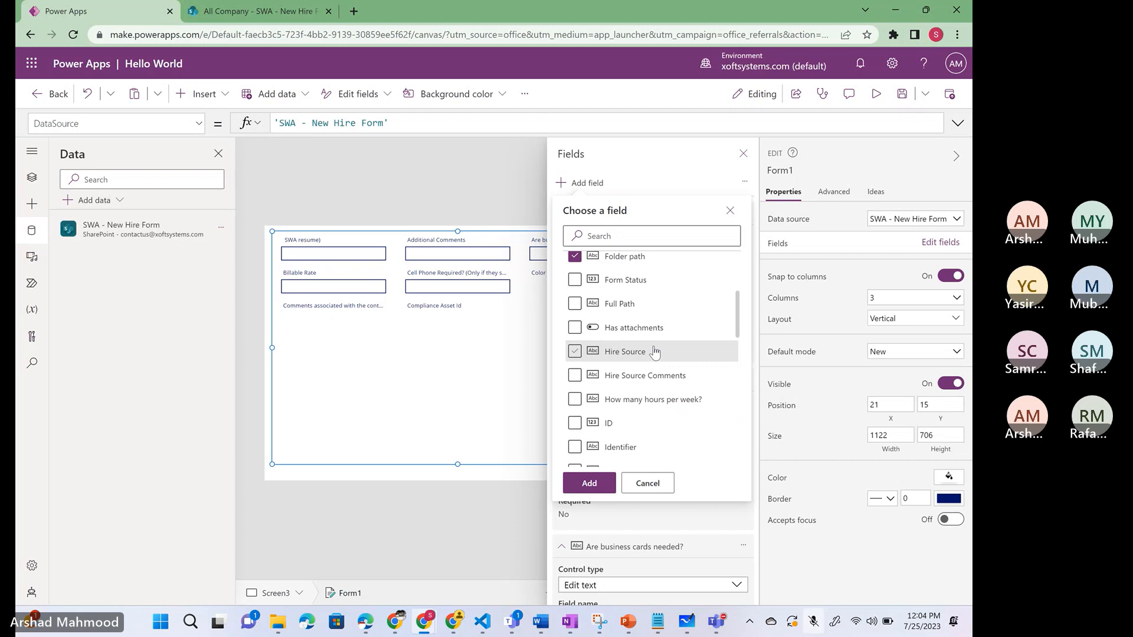
click(575, 351)
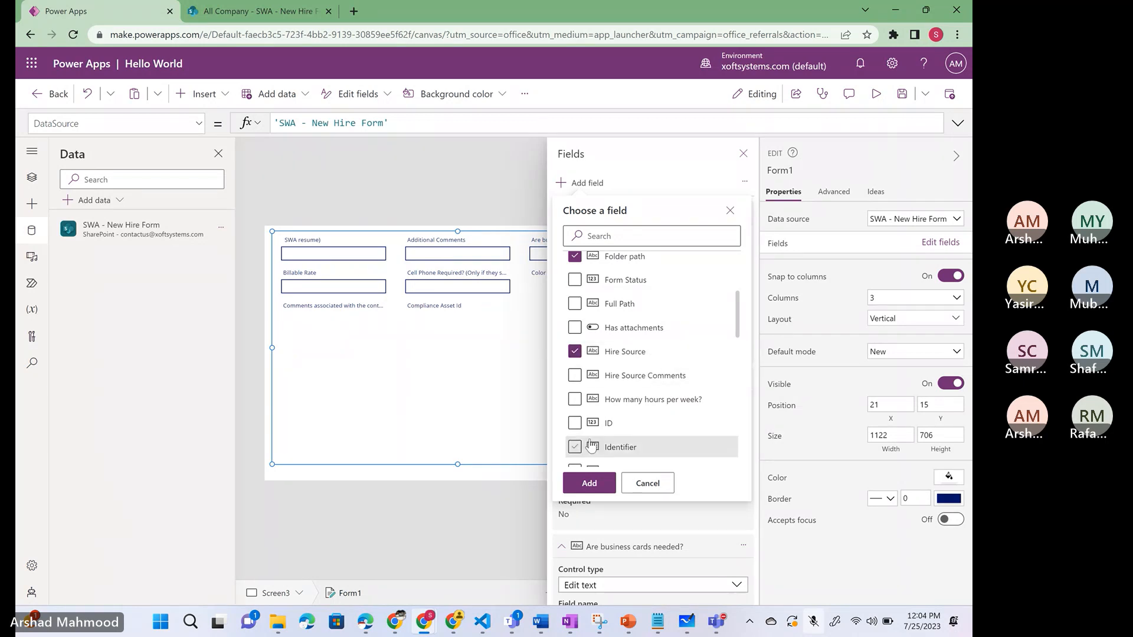
click(575, 424)
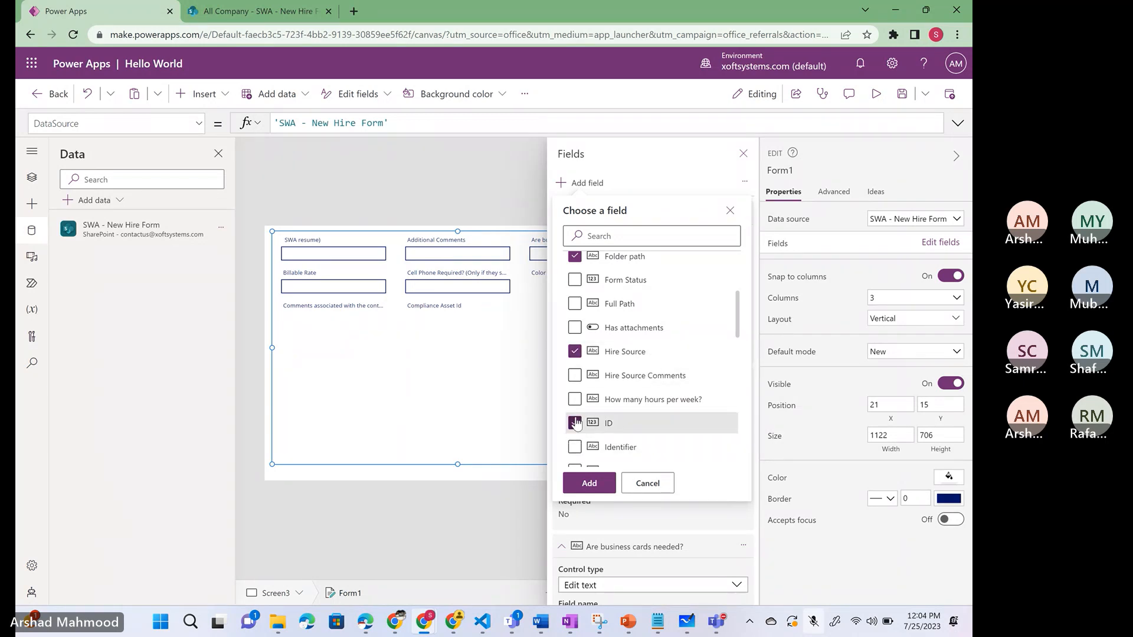
click(574, 375)
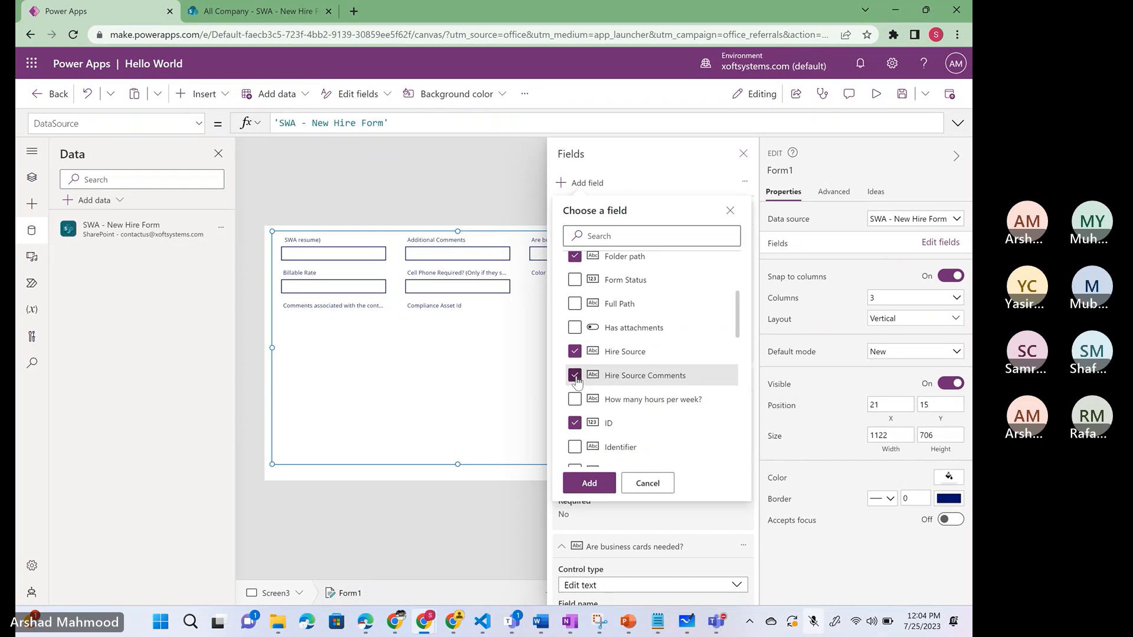
click(588, 484)
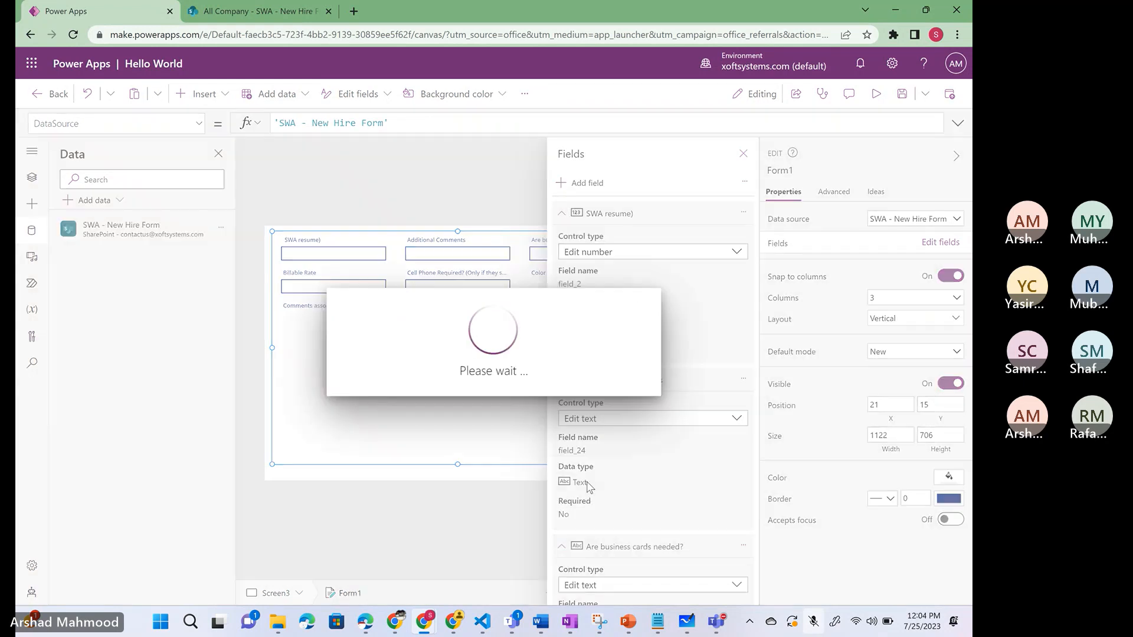
click(743, 154)
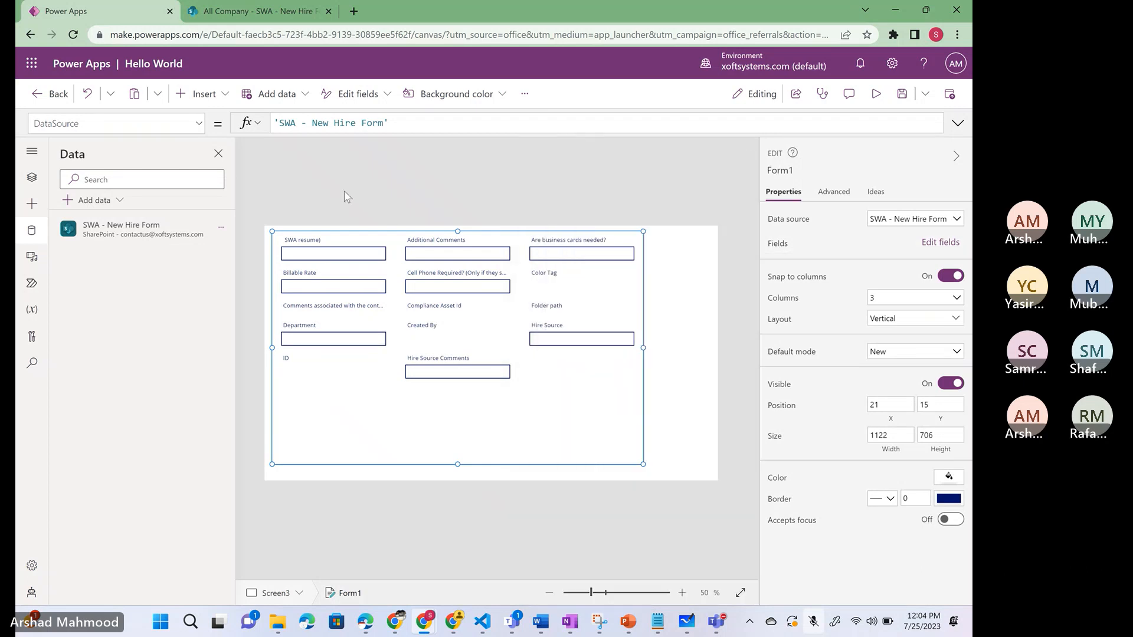
- Insert a button on the form screen and place it below the fields at about position 198, 651
click(222, 98)
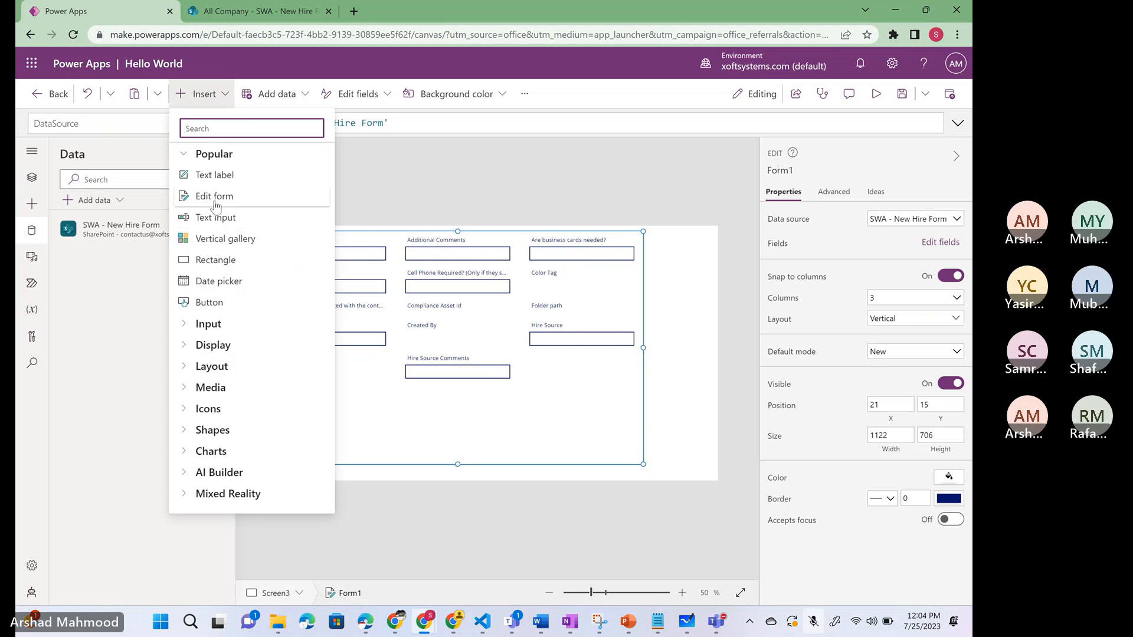
click(216, 308)
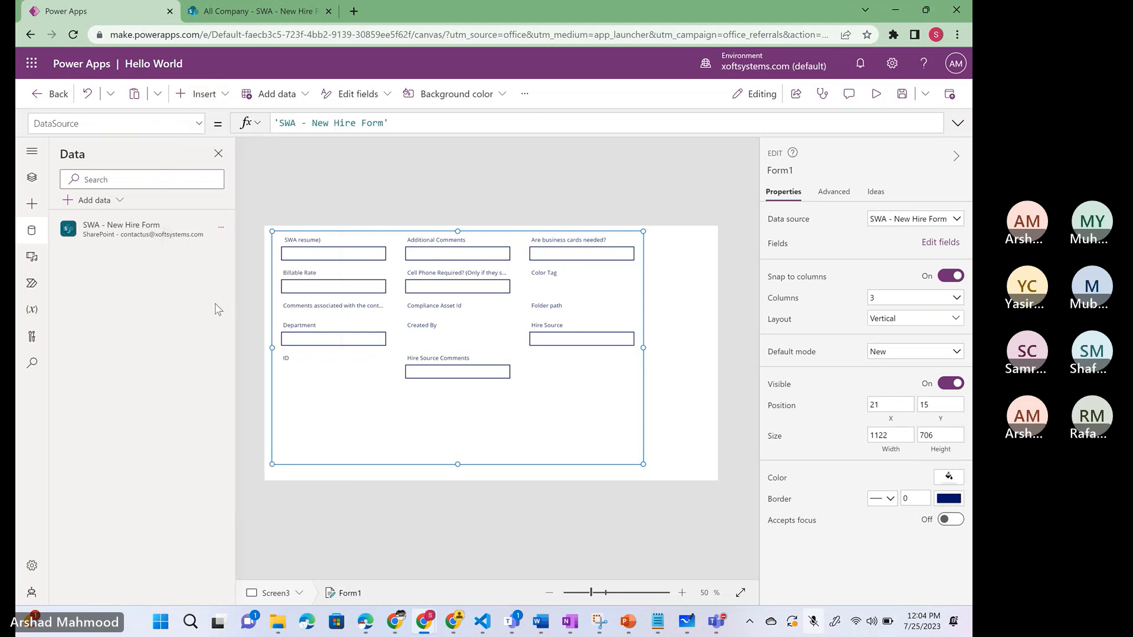
drag(299, 248, 344, 453)
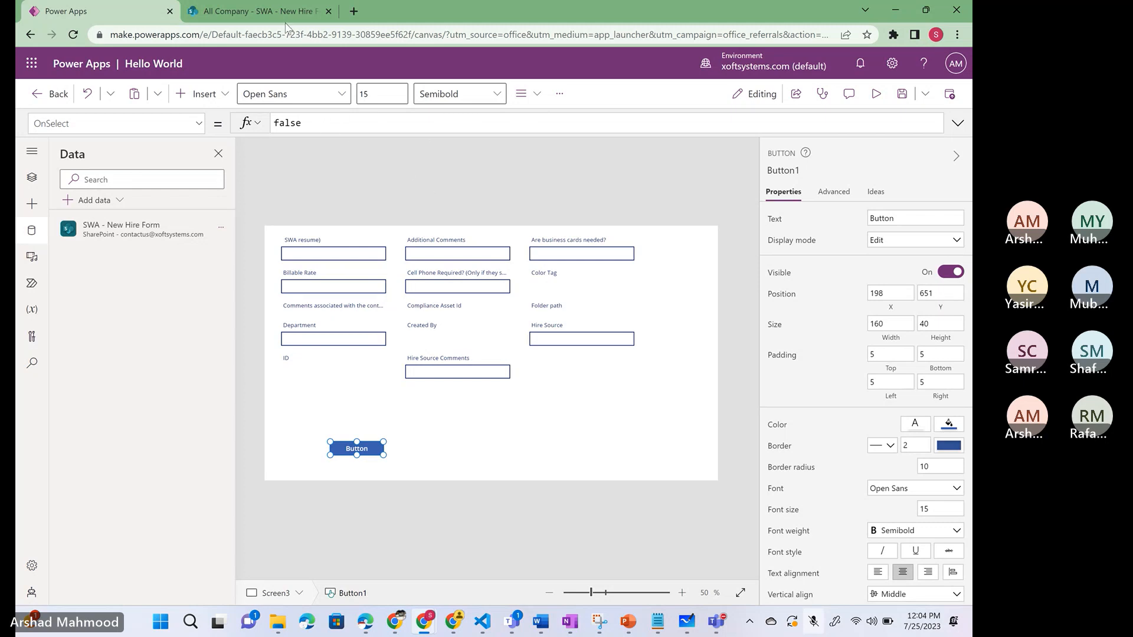
- Collapse the edit form in the screen tree and review the gallery on Screen1 and the form on Screen3
mouse_move(272, 12)
click(32, 177)
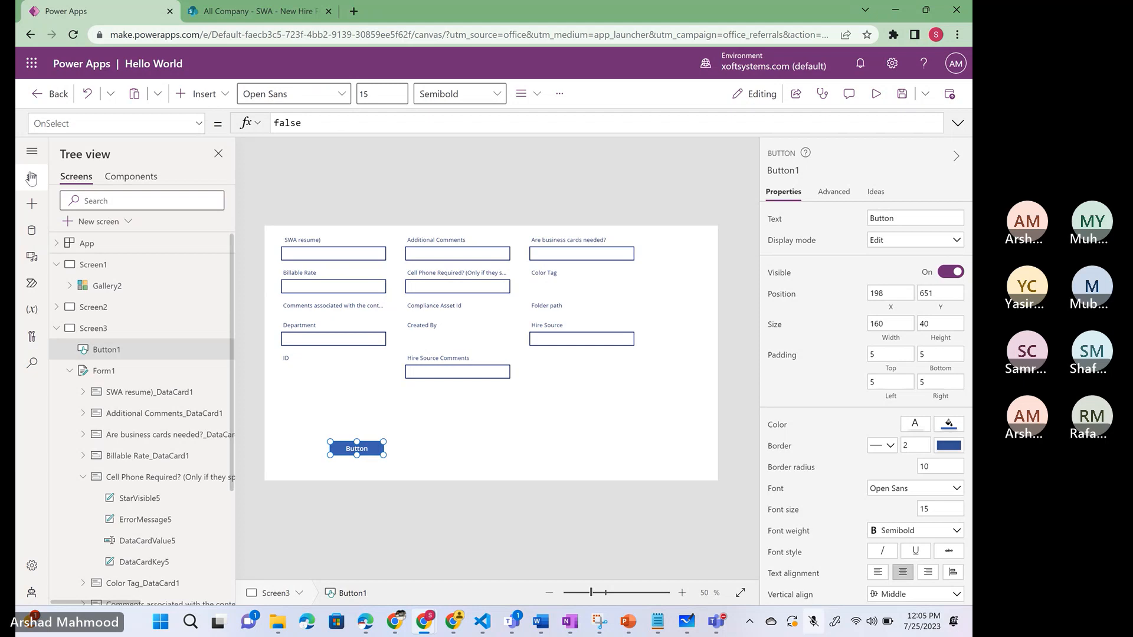
click(70, 372)
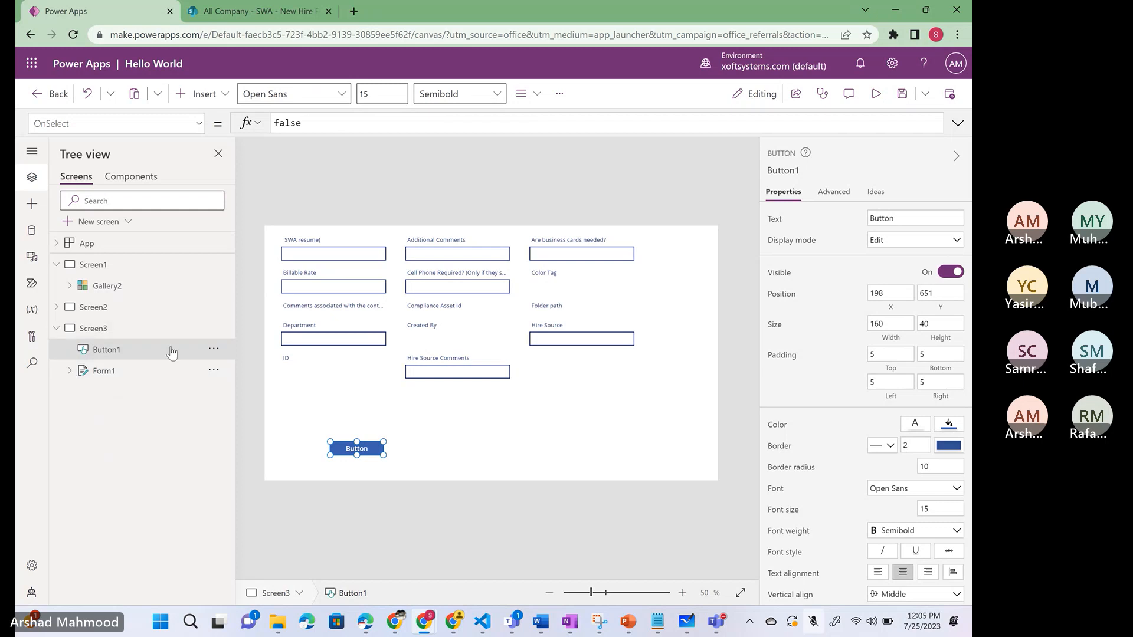
click(57, 308)
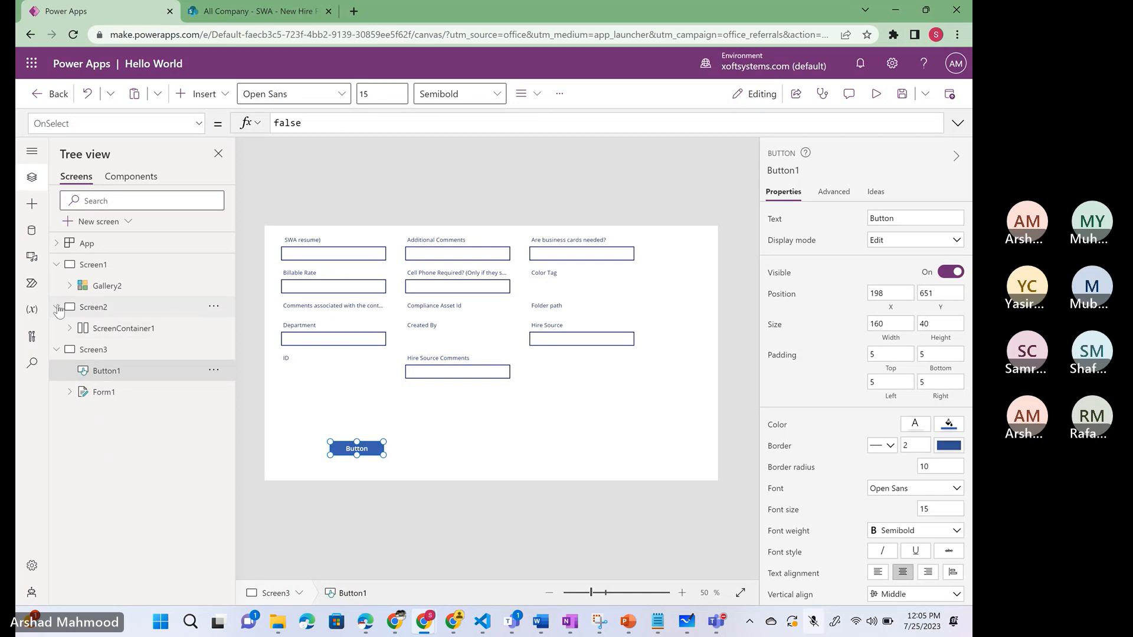
click(59, 309)
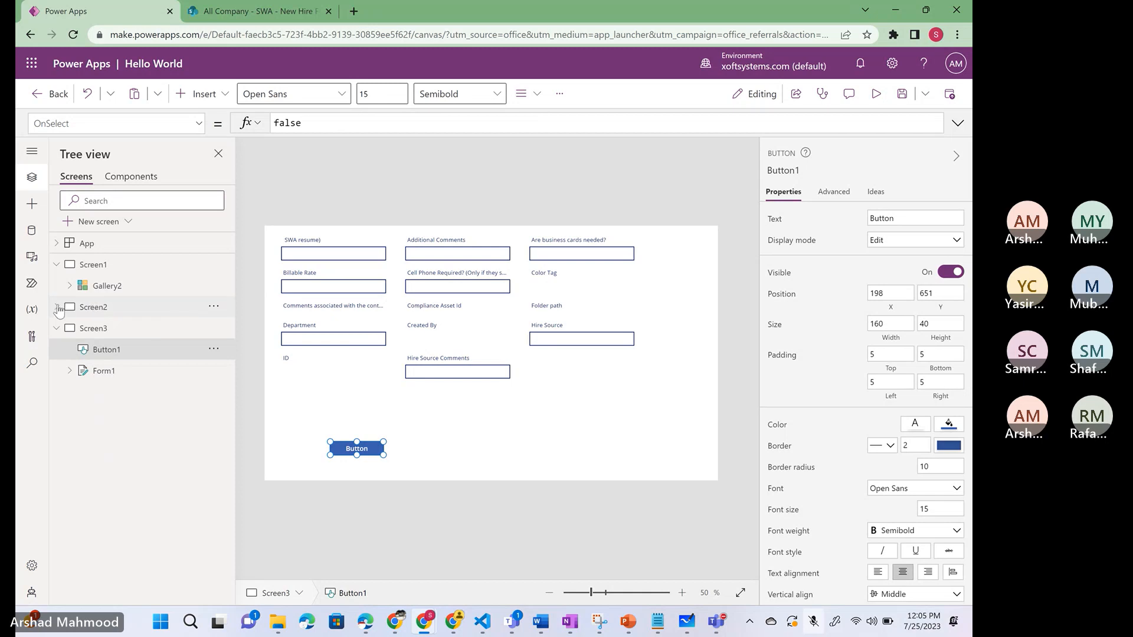
click(114, 288)
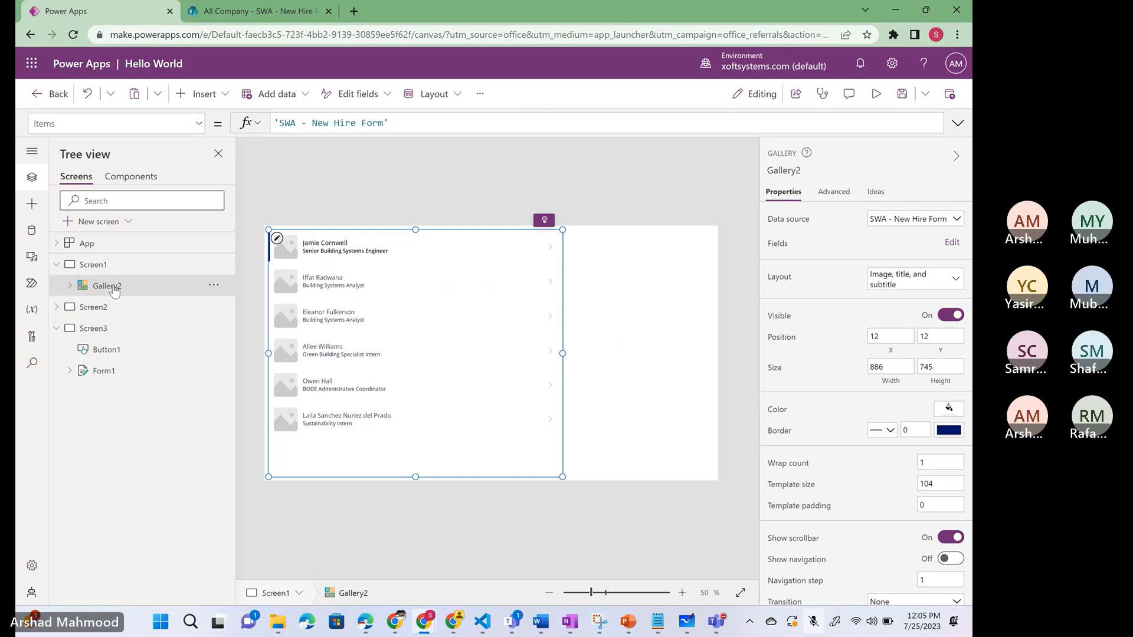
click(101, 371)
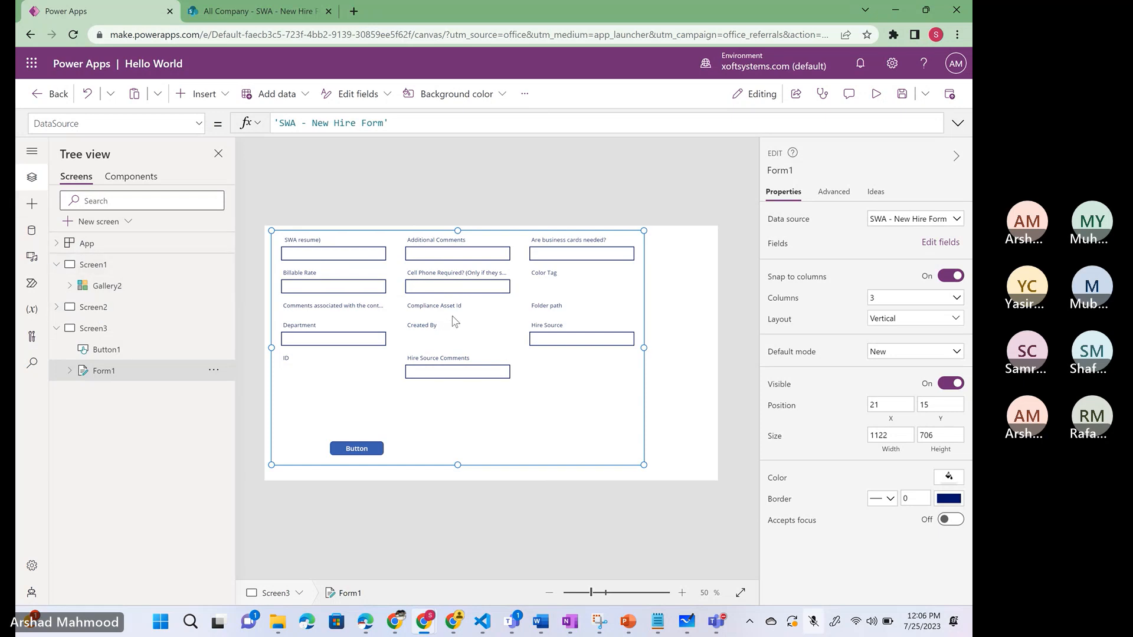
- Shorten the gallery on Screen1 from above to a height of about 583, starting at vertical position 174
click(93, 268)
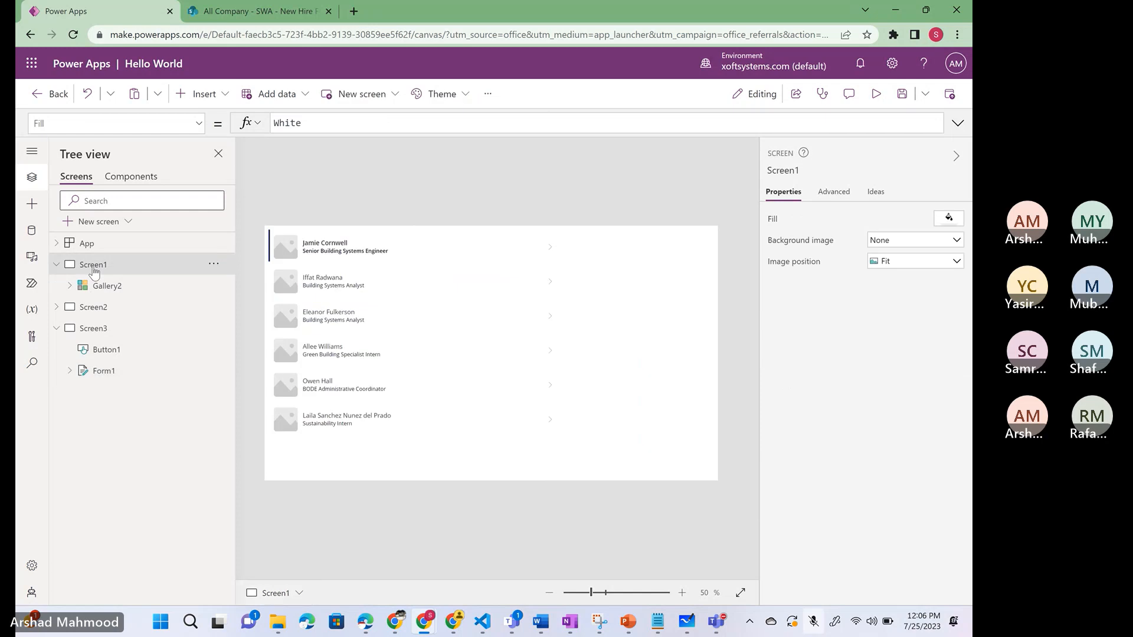
click(334, 305)
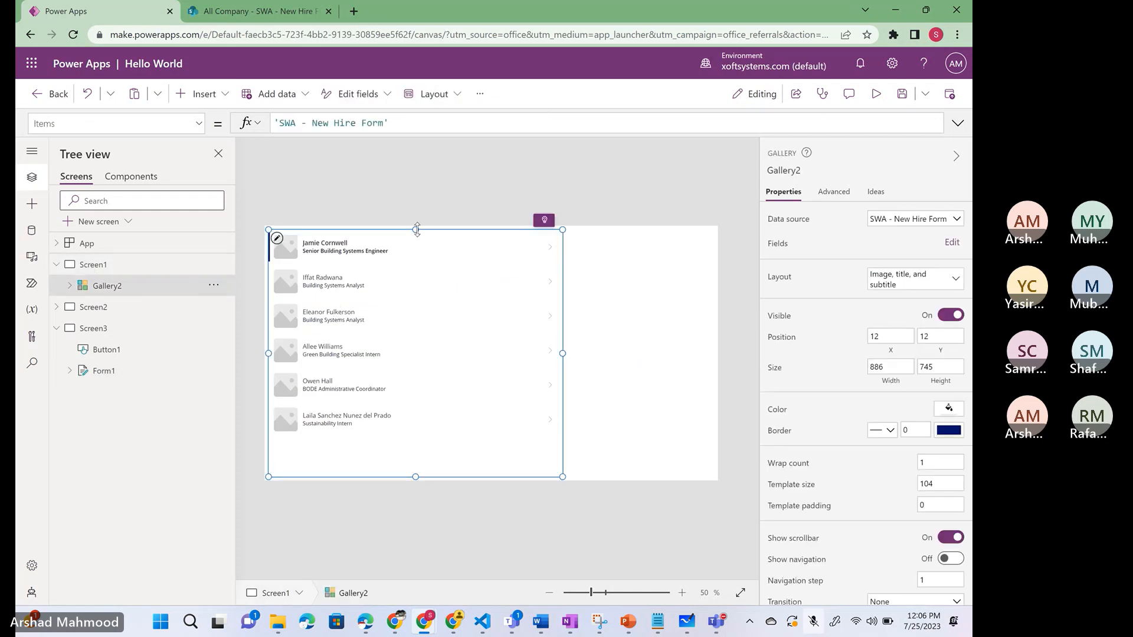
drag(416, 230, 408, 283)
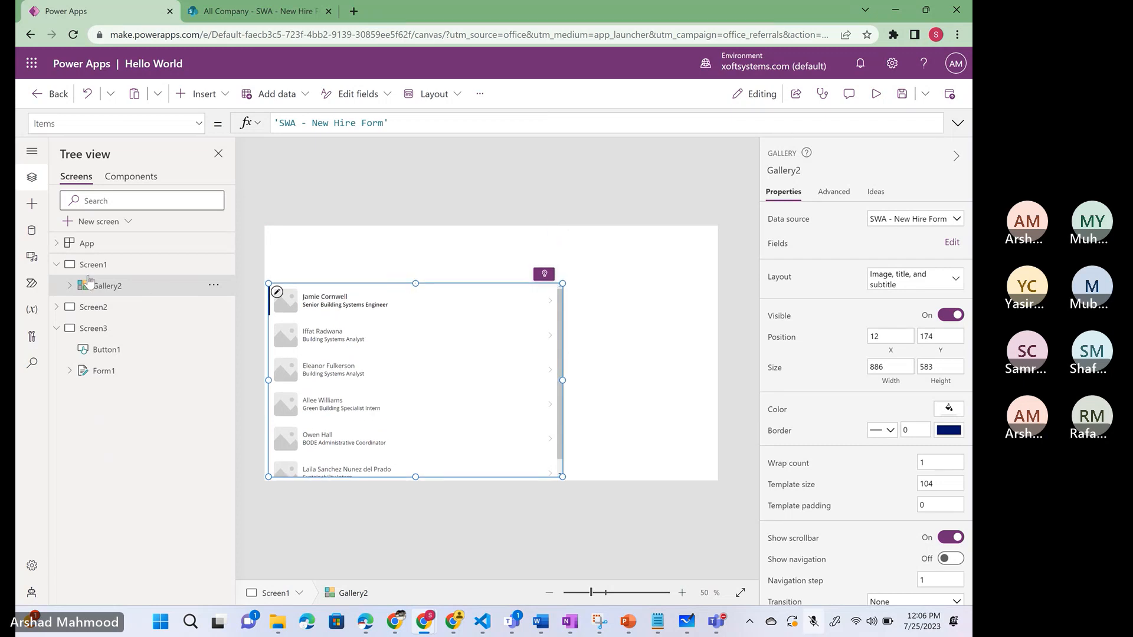
- Insert a rectangle shape on Screen1 above the gallery
click(33, 205)
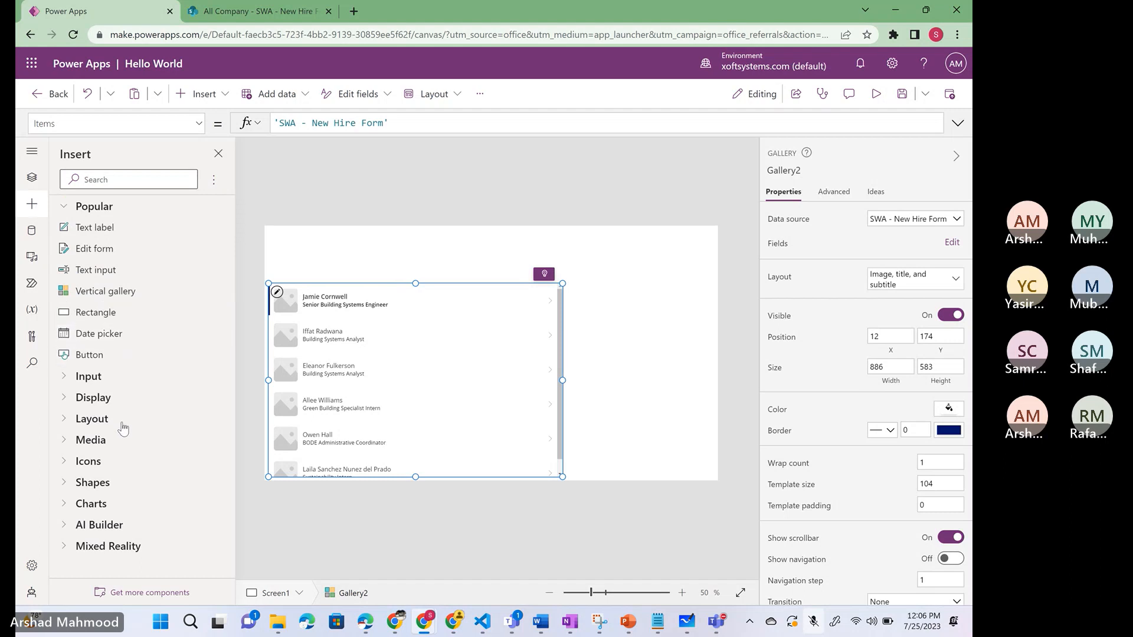
click(93, 482)
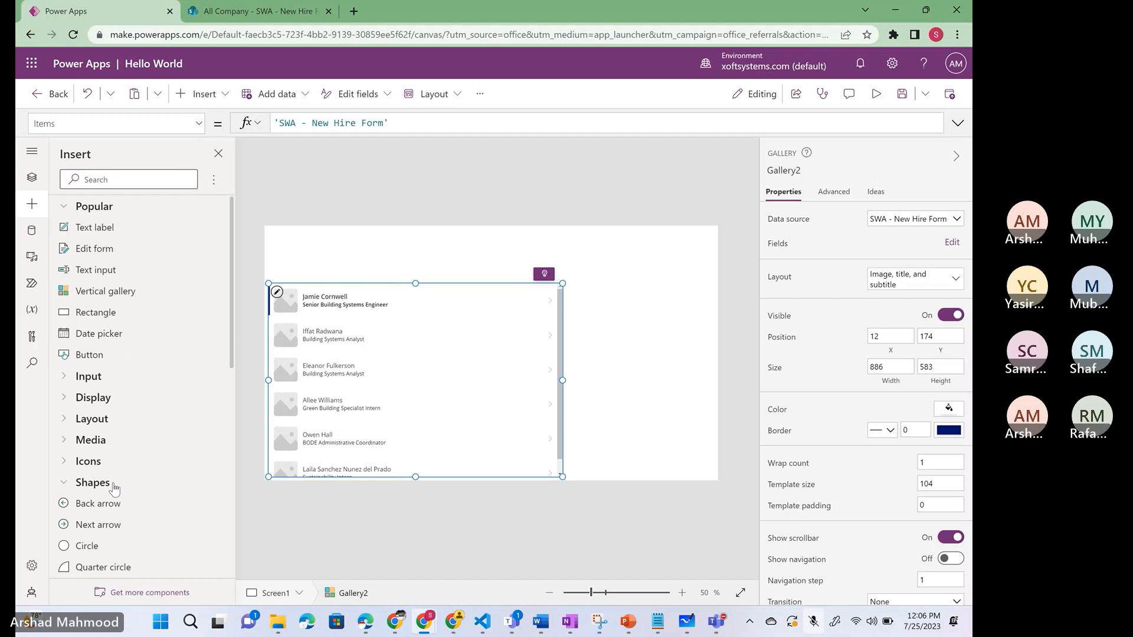
scroll(115, 488, down, 2)
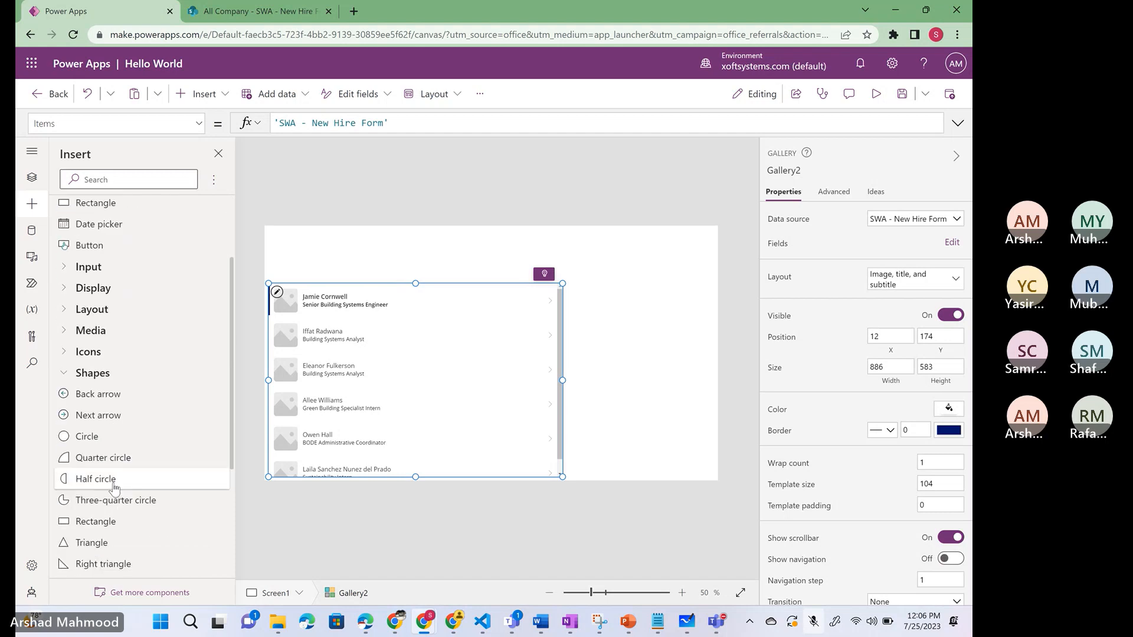
scroll(115, 489, down, 2)
click(93, 438)
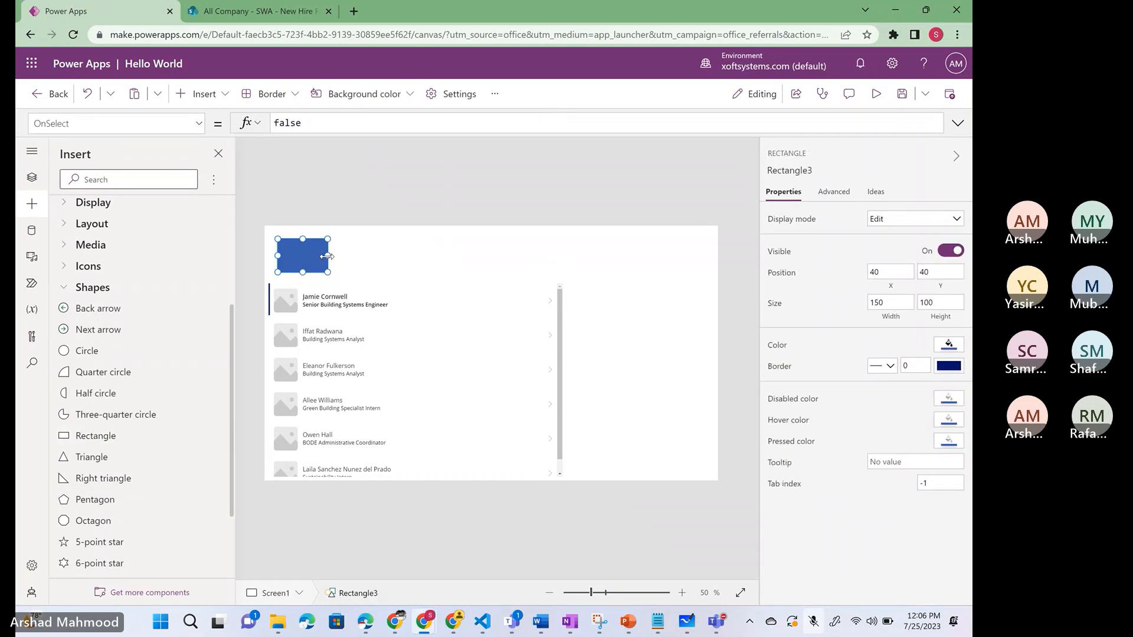
- Stretch the rectangle across the full screen width to 1366 and move it up to position 0, 4 as a header banner
drag(328, 256, 720, 238)
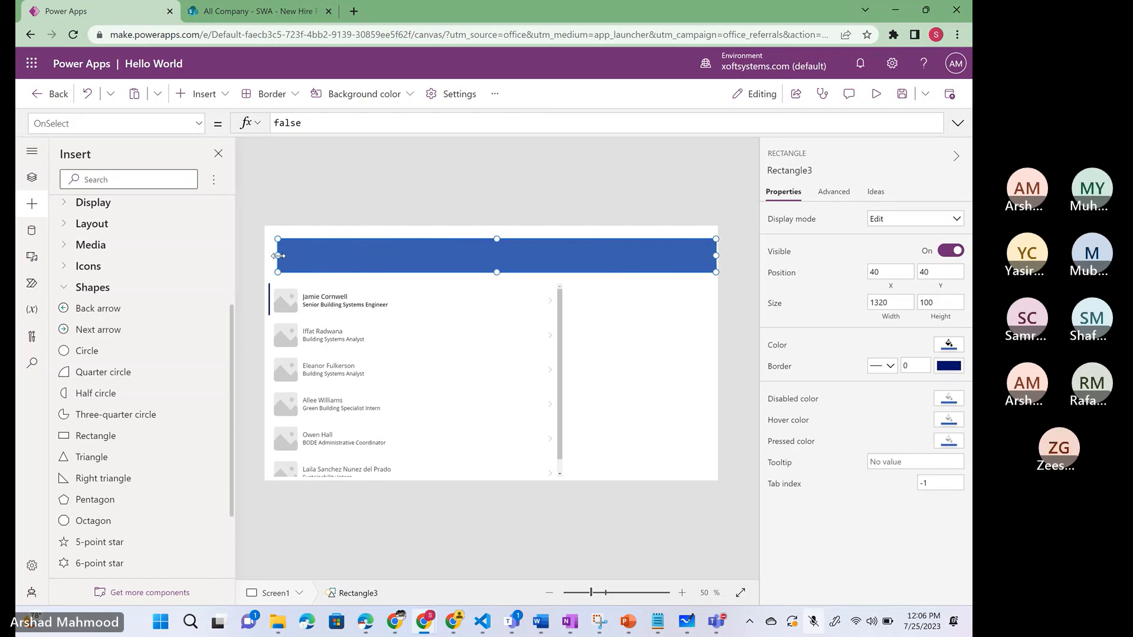
drag(278, 256, 268, 256)
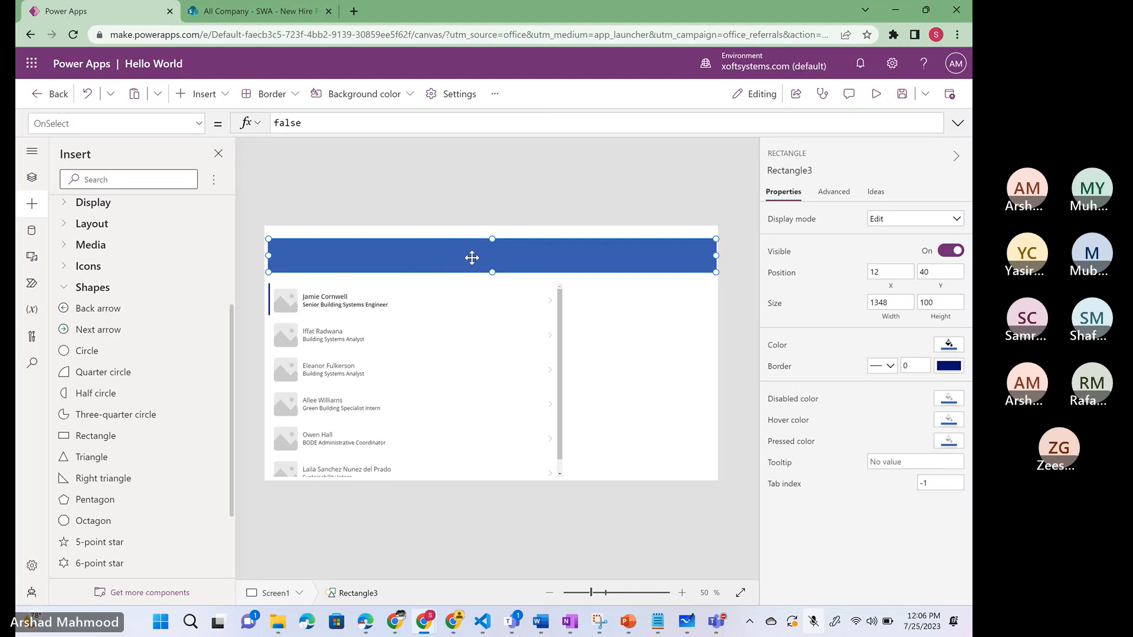
drag(472, 257, 473, 246)
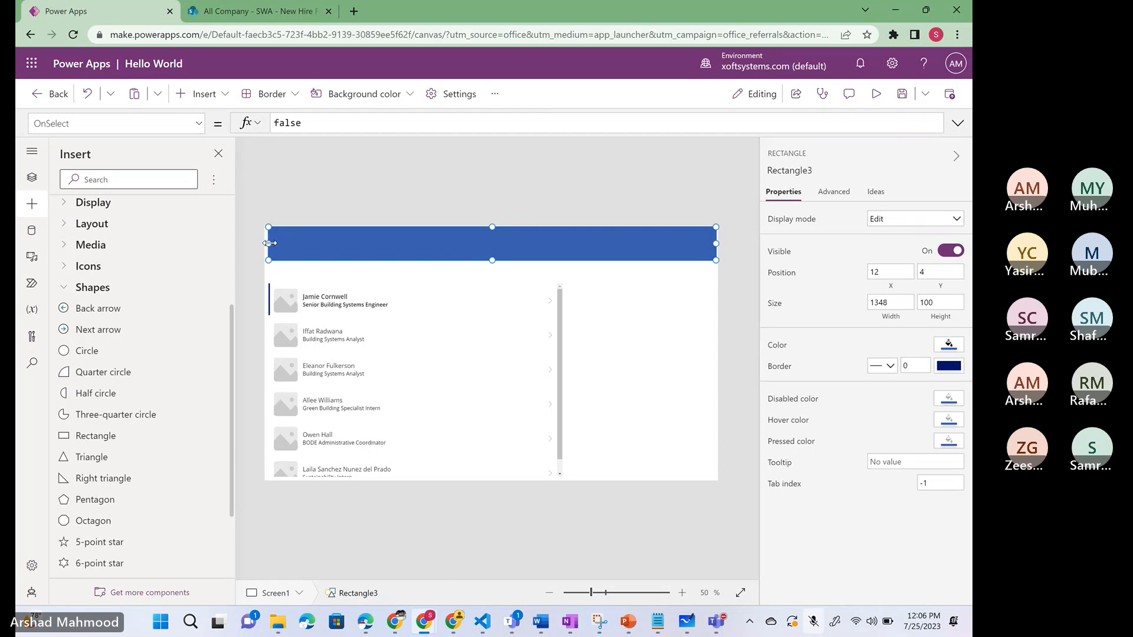
drag(269, 243, 265, 243)
drag(717, 243, 721, 245)
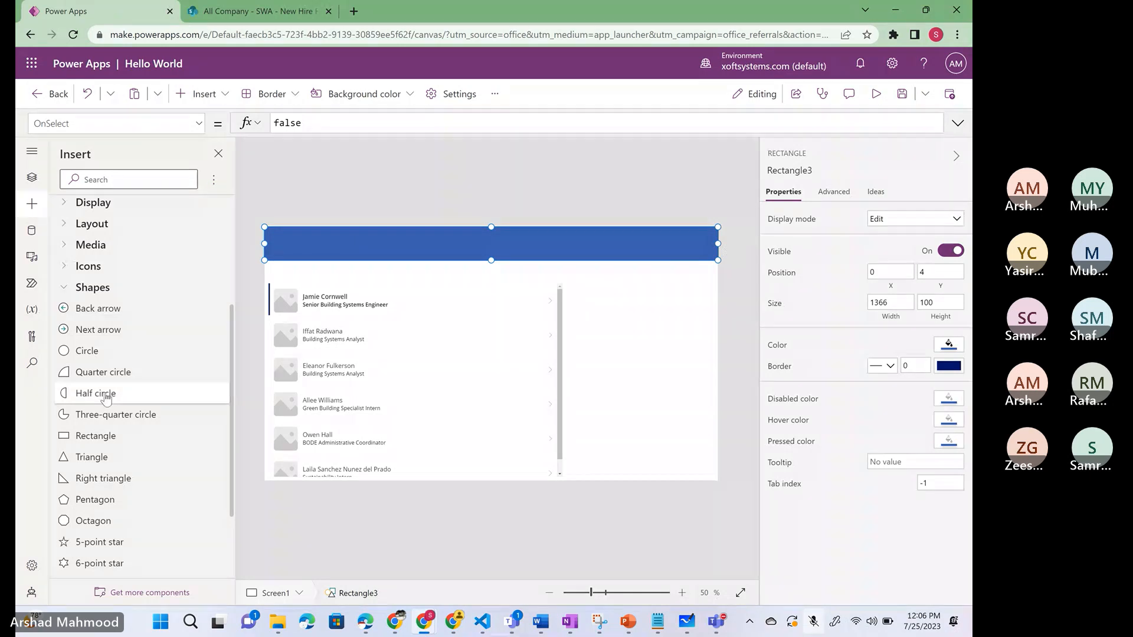
- Insert a text label on the blue header banner of Screen1
click(219, 154)
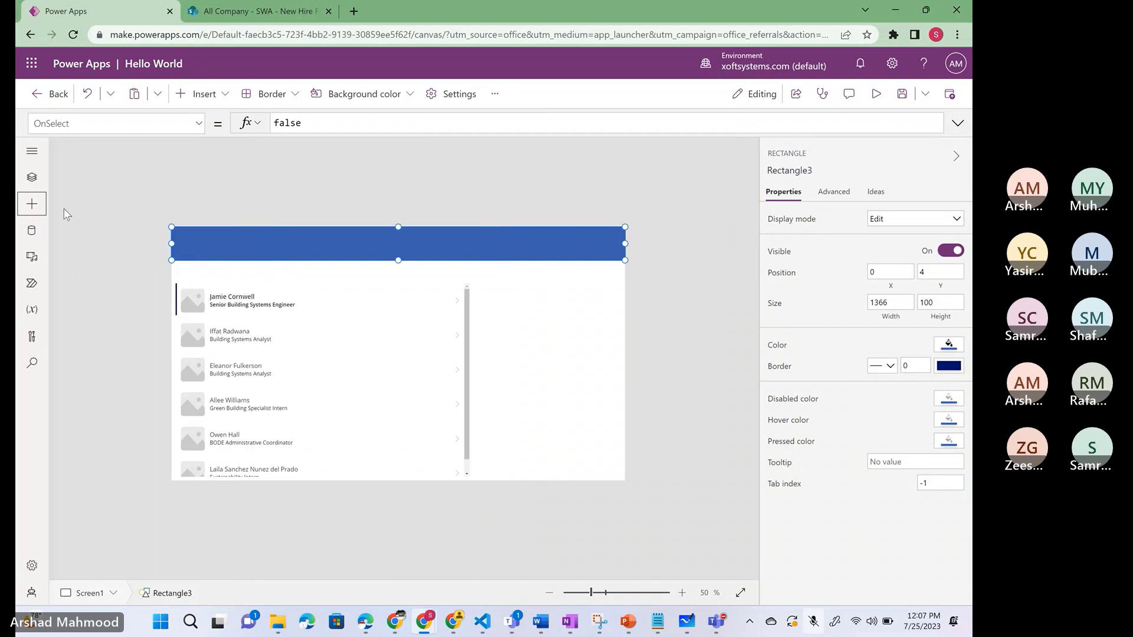
click(33, 179)
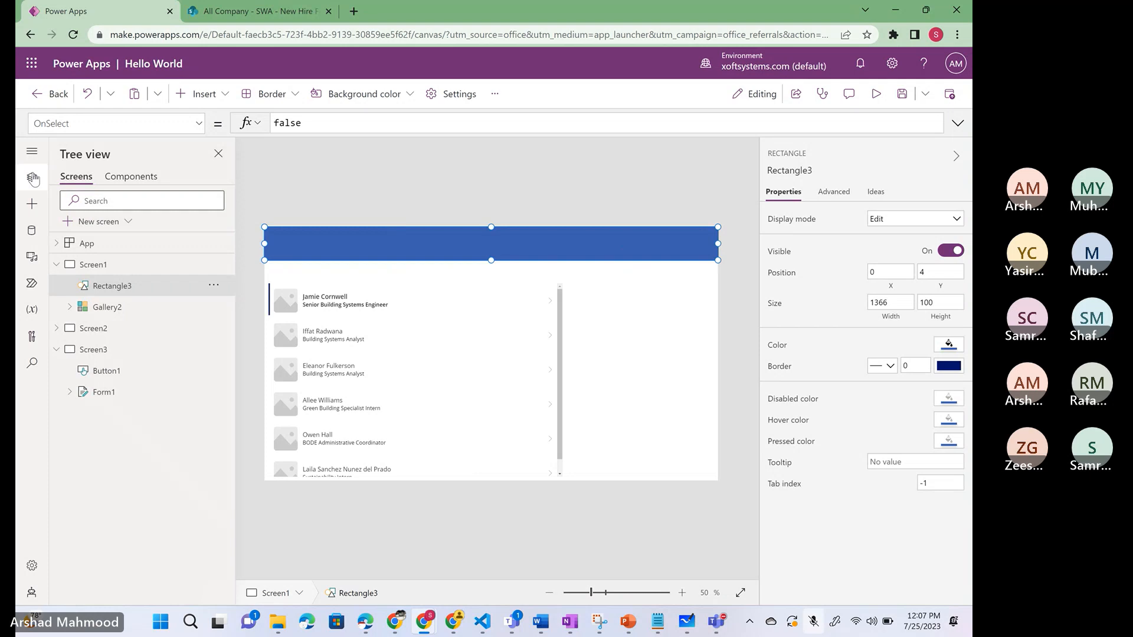
click(139, 179)
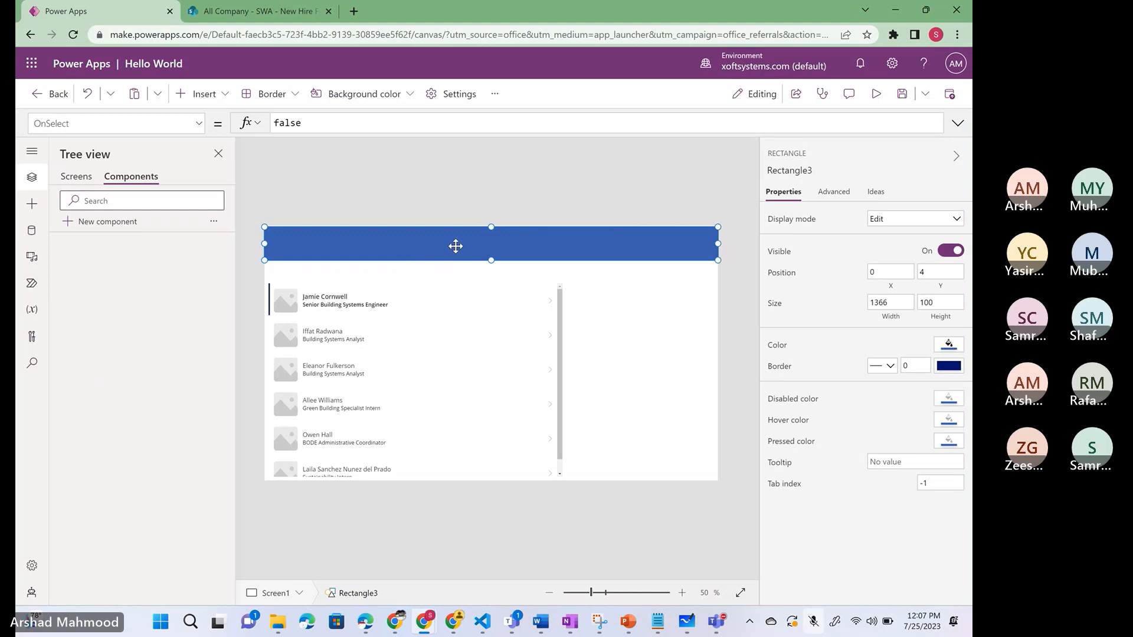
click(222, 97)
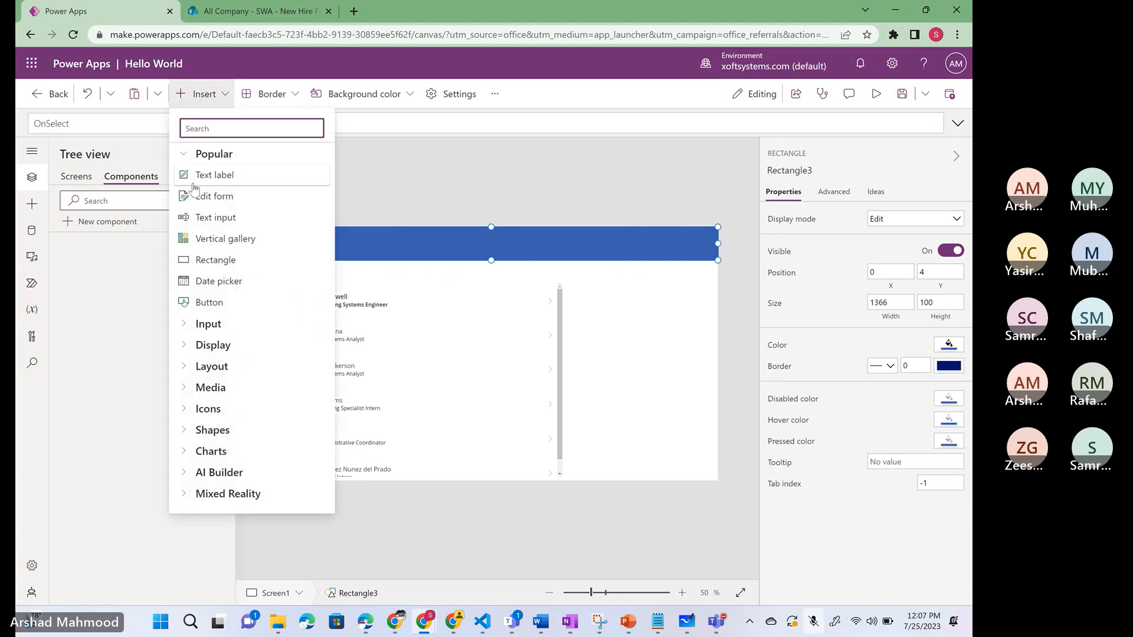
key(Escape)
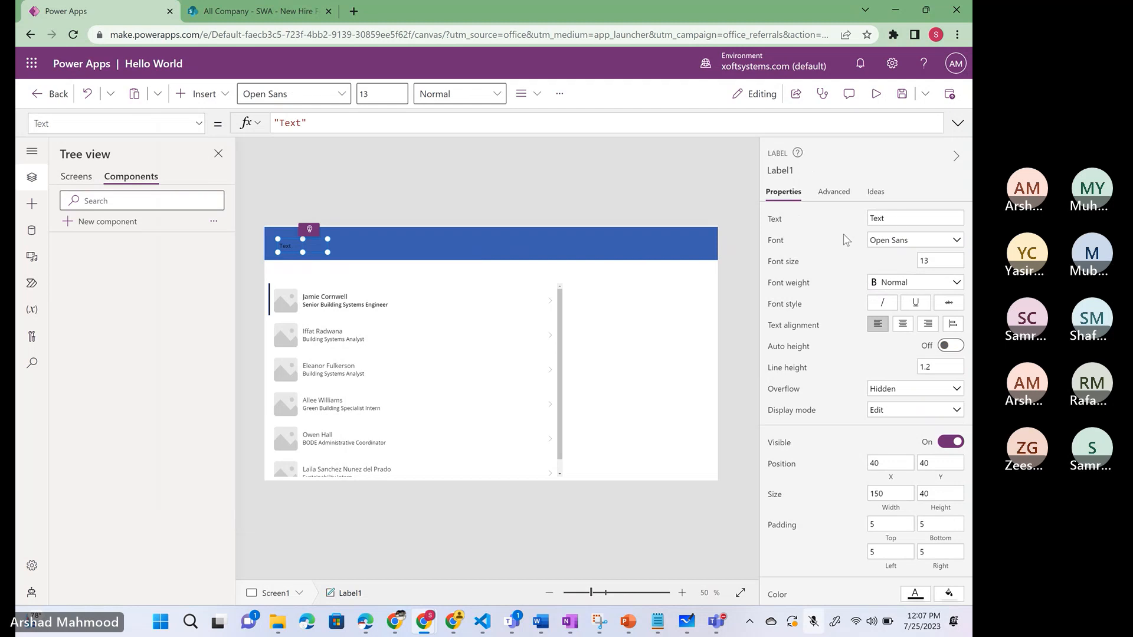
- Set the label's text to XOFTSYSTEMS and enlarge the label to about 360 by 48
double_click(901, 218)
text(XOFTSYSTEMS)
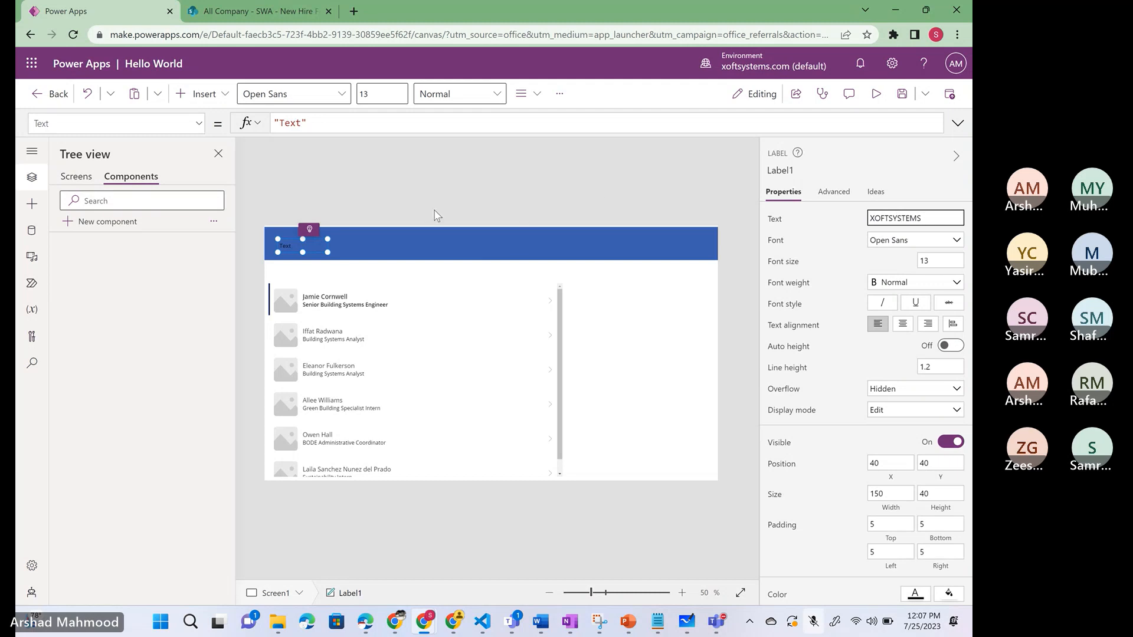
drag(327, 251, 395, 254)
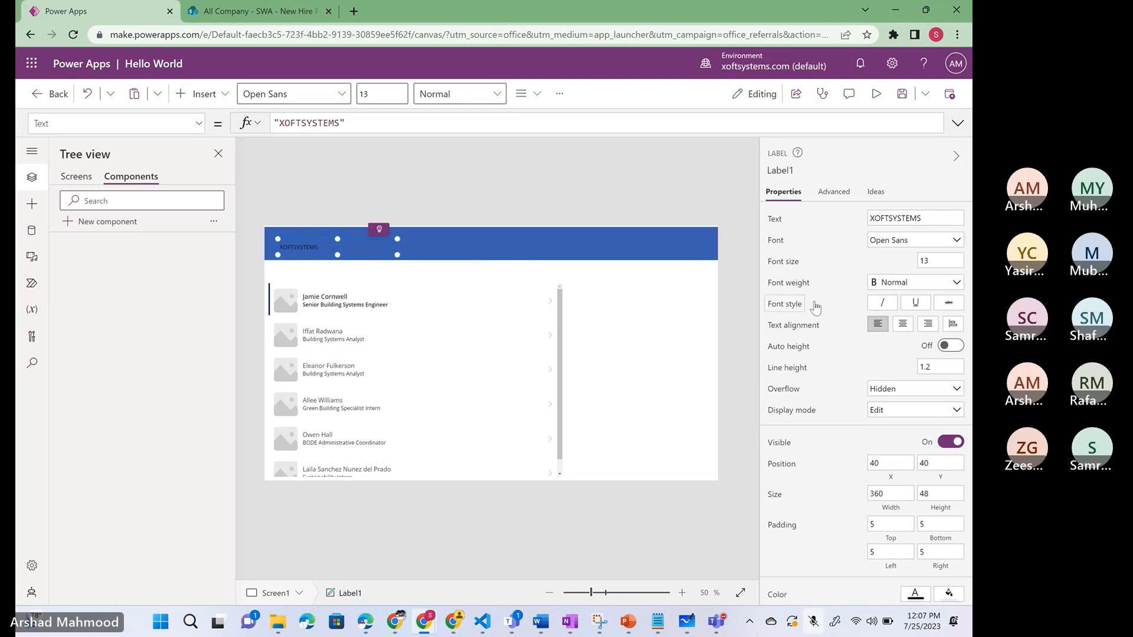
- Make the XOFTSYSTEMS label bold and give its text the lightest blue theme color
click(926, 288)
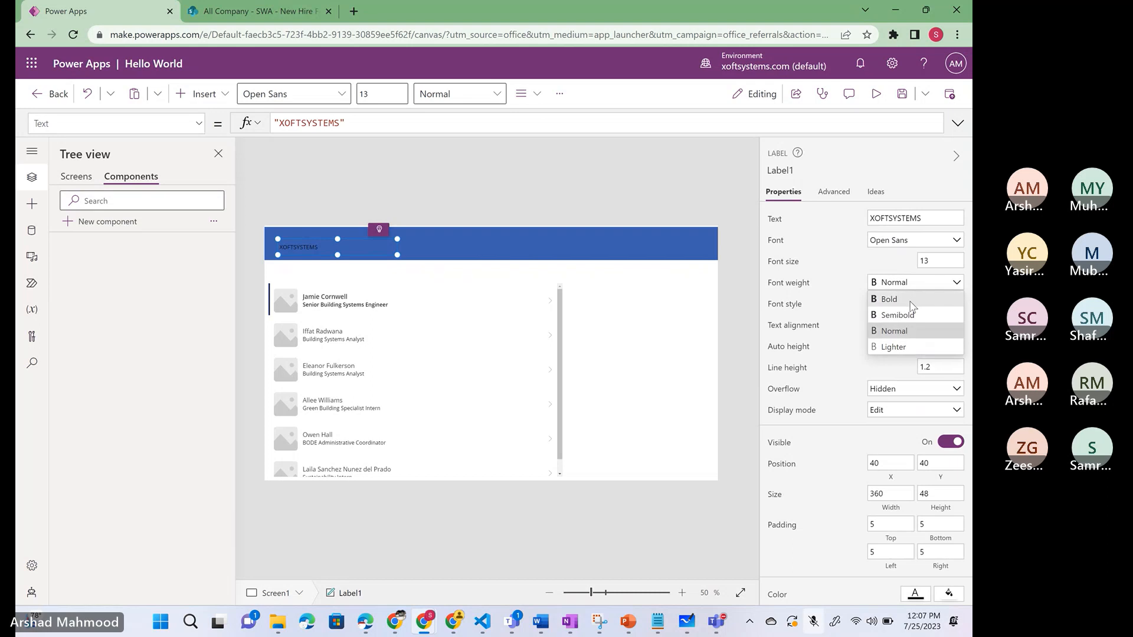
click(913, 301)
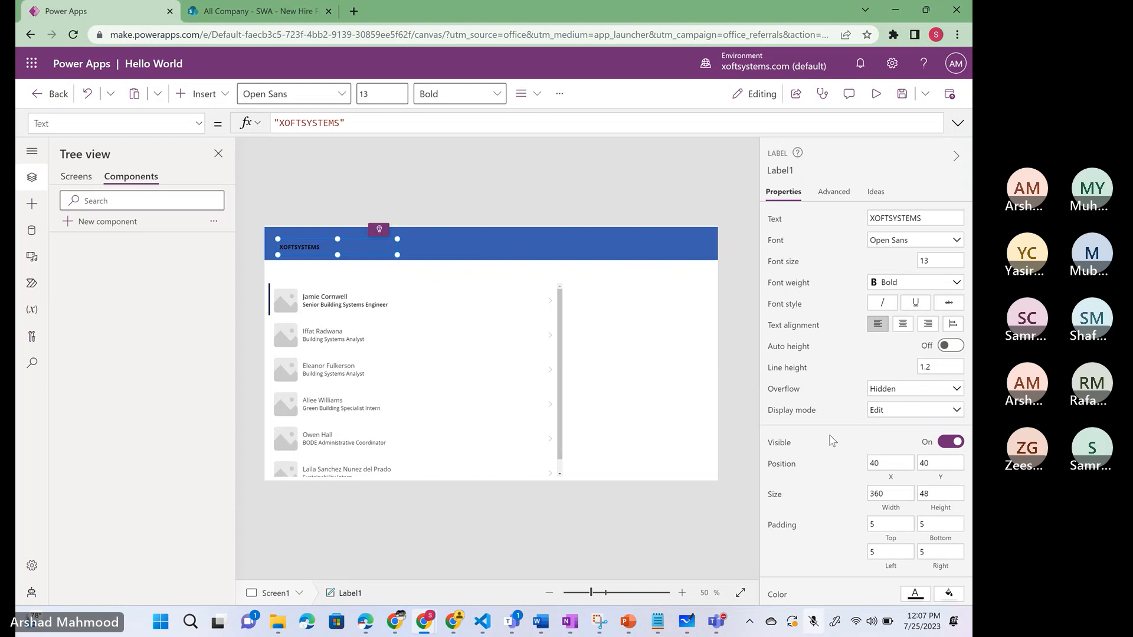
scroll(831, 442, down, 3)
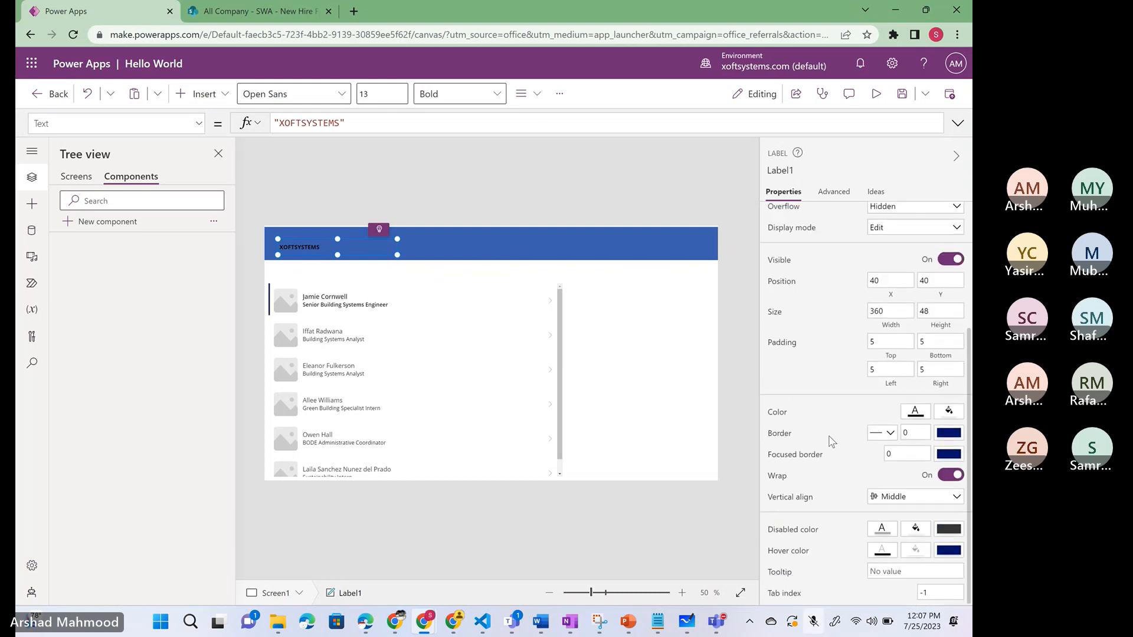
click(916, 417)
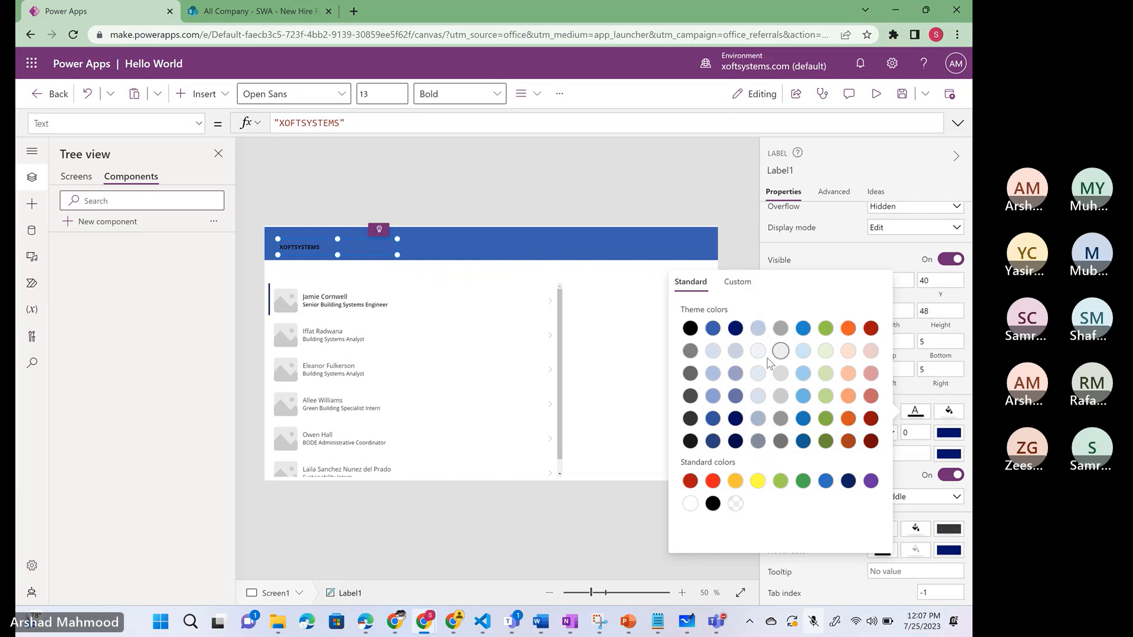
click(712, 350)
click(880, 261)
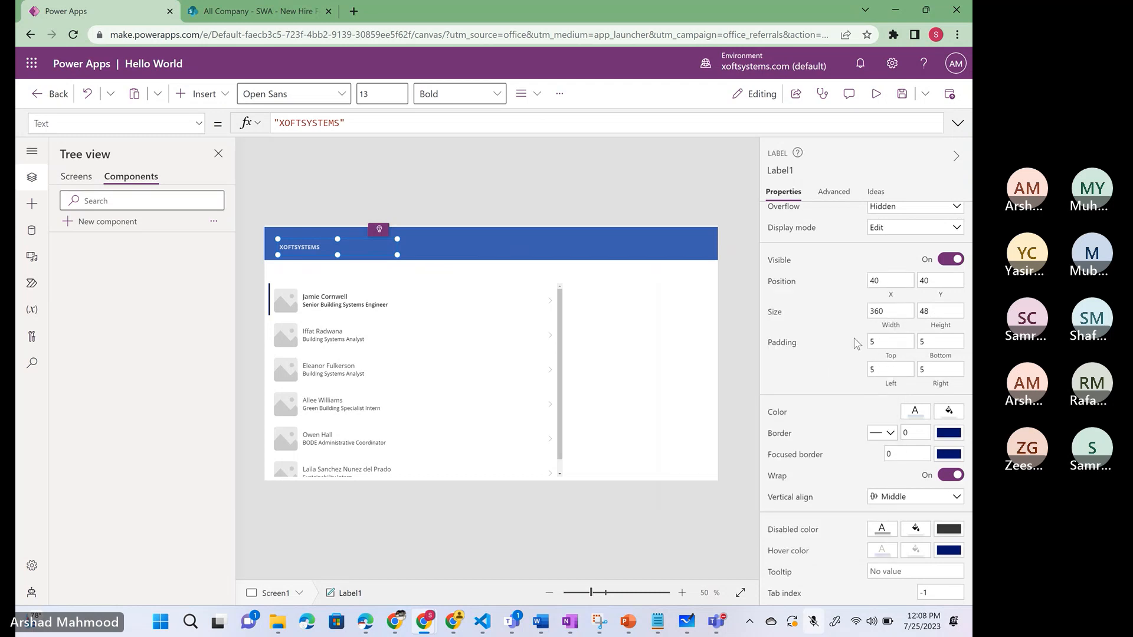
- Set the header label's font size to 30 and move it near the banner's middle, at about position 468, 30
scroll(856, 343, up, 3)
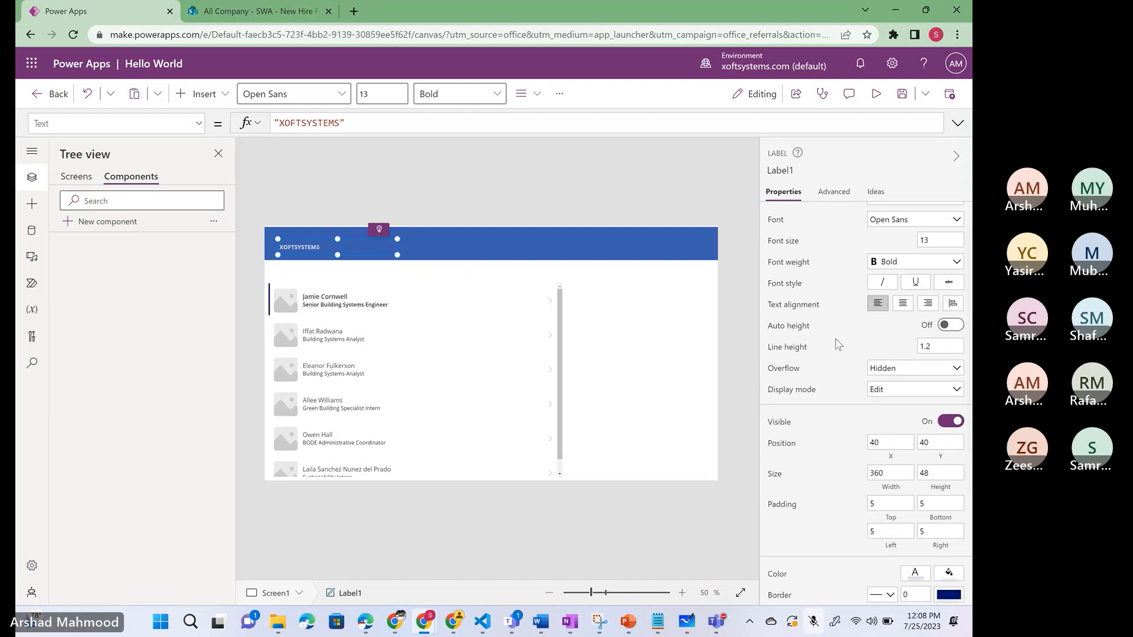
scroll(839, 344, up, 1)
click(939, 261)
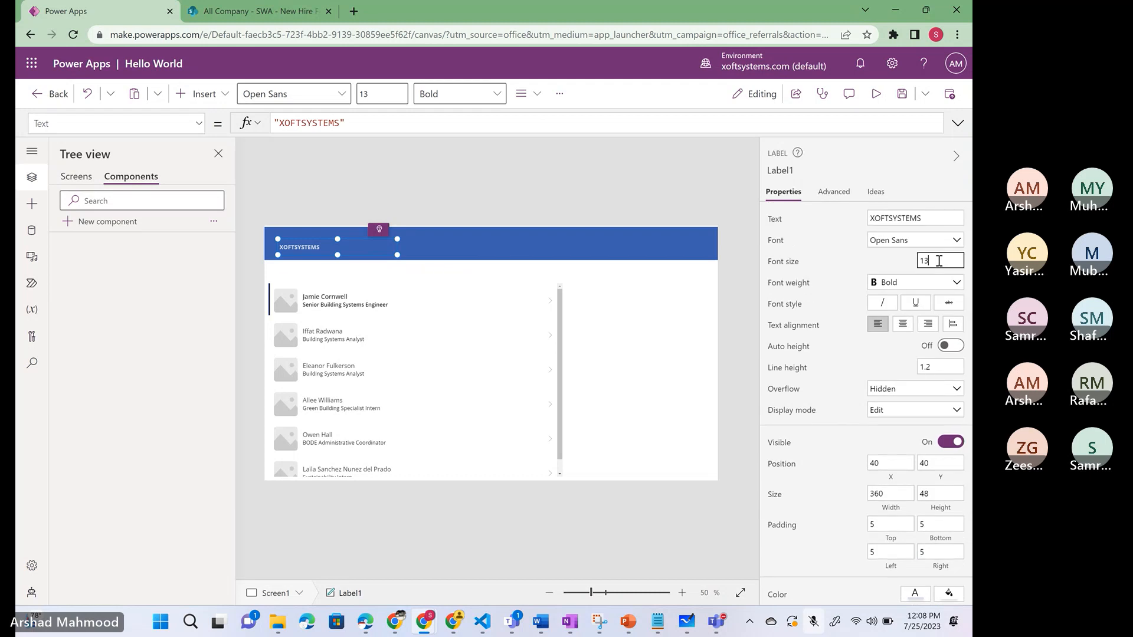
key(BackSpace)
key(BackSpace)
text(30)
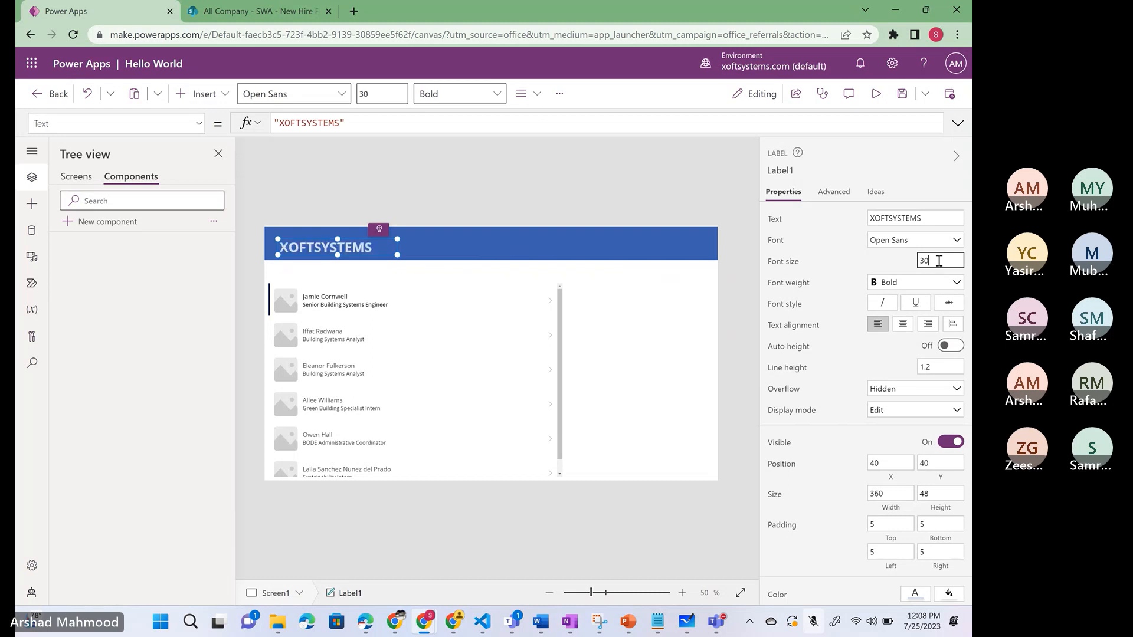
drag(345, 242, 478, 240)
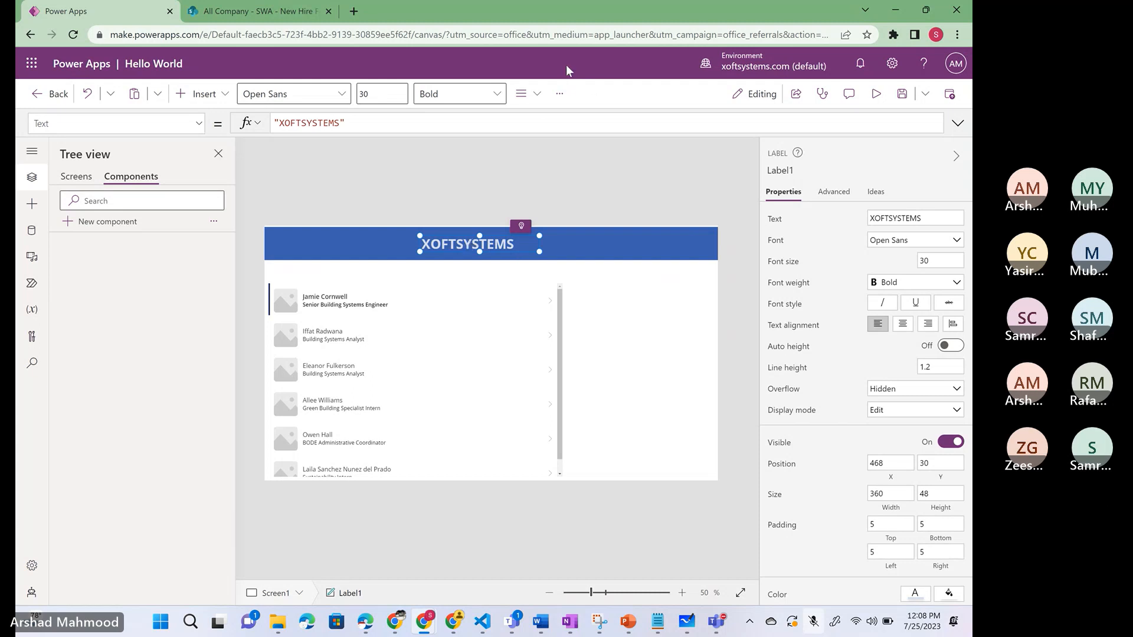
click(619, 327)
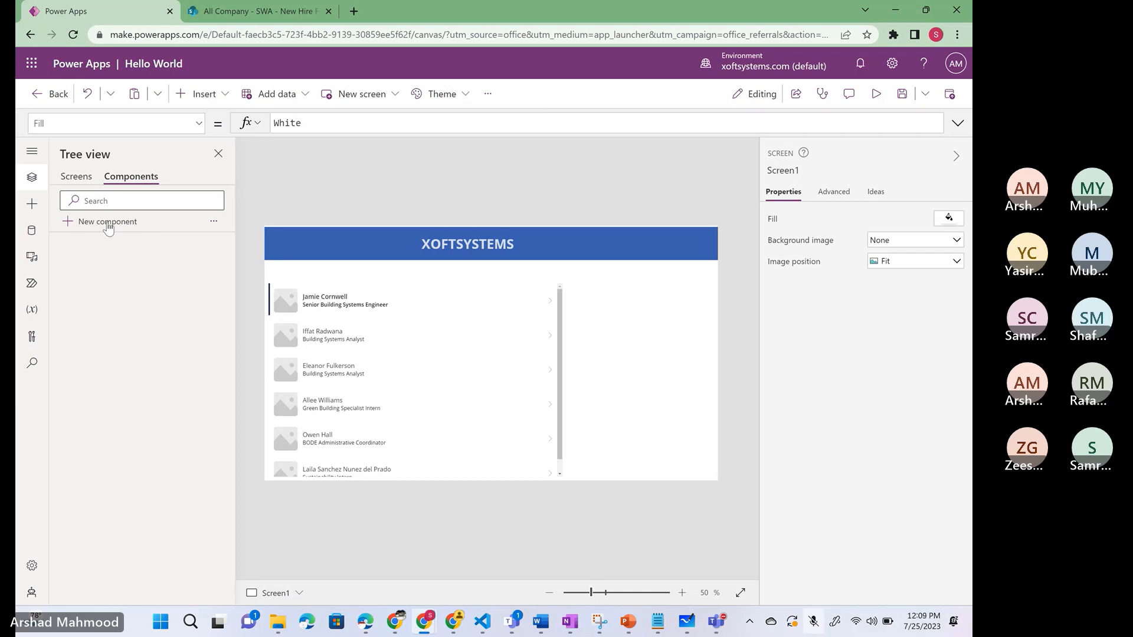
click(452, 244)
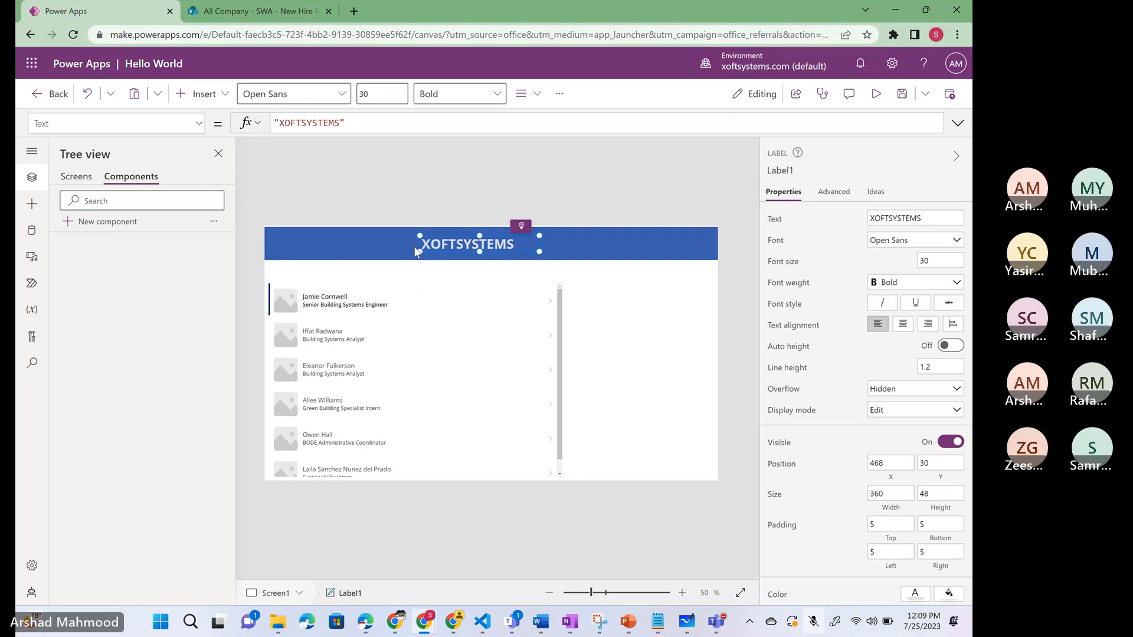
click(361, 241)
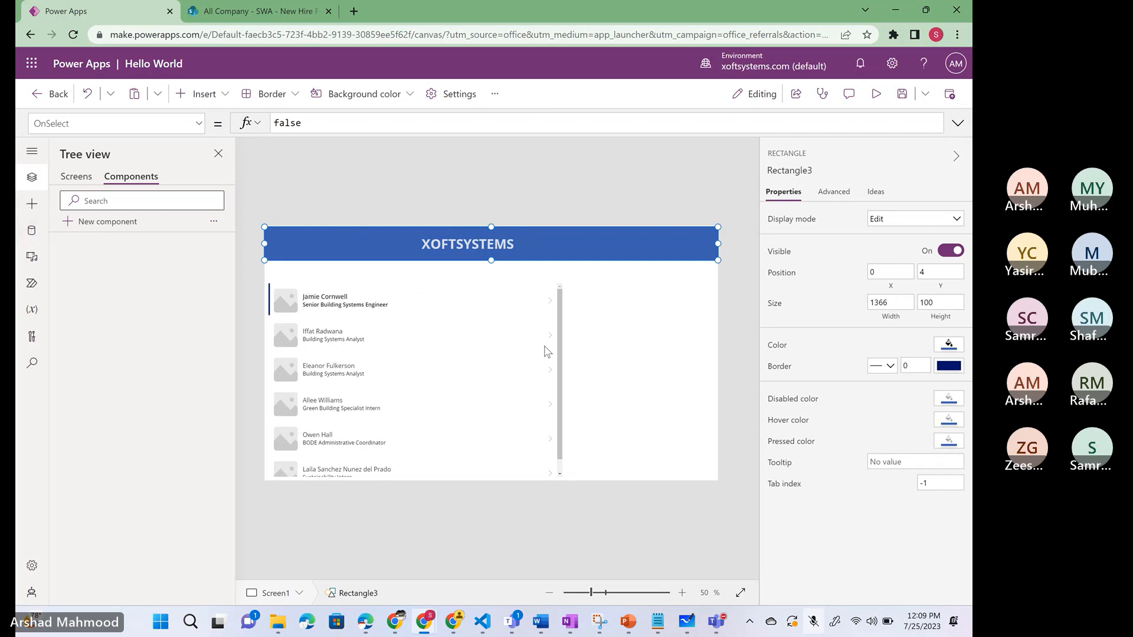
- Narrow the gallery to a width of about 682 and extend it upward to vertical position 117, about 641 high
click(473, 359)
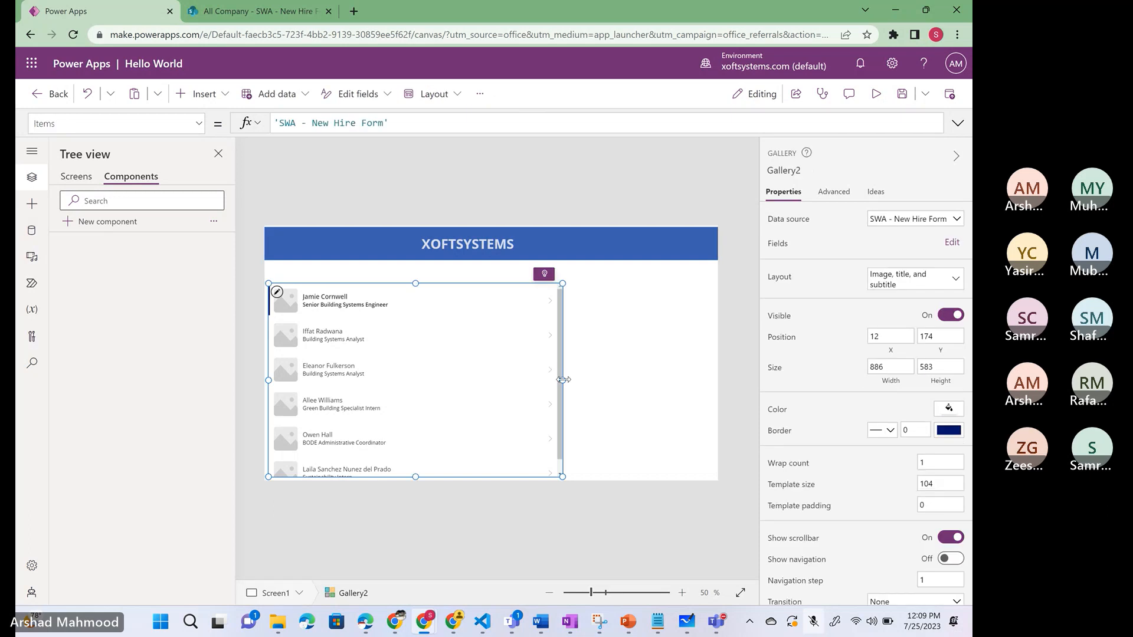
drag(563, 379, 497, 371)
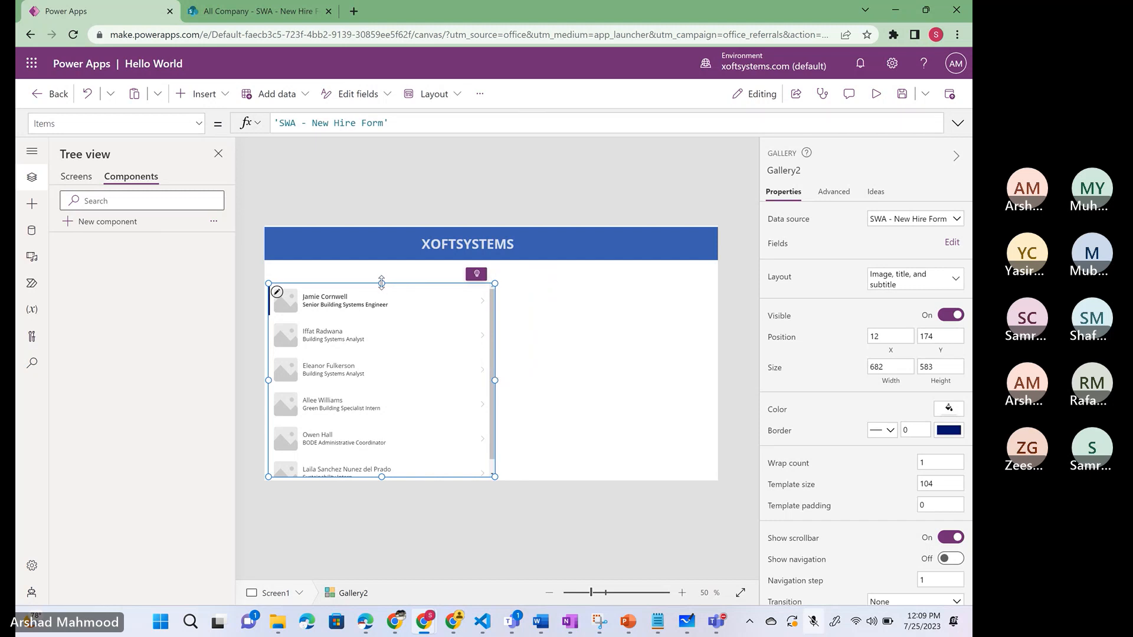
drag(382, 283, 382, 263)
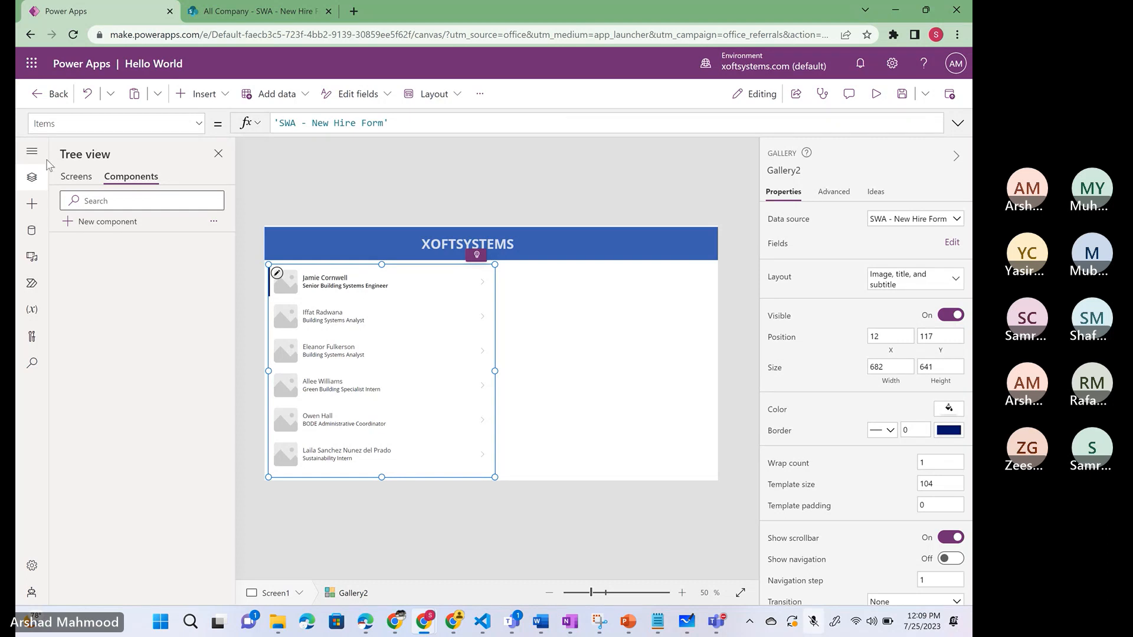
- Return to the list of screens, select the header rectangle on Screen1, and open the form screen Screen3
click(32, 206)
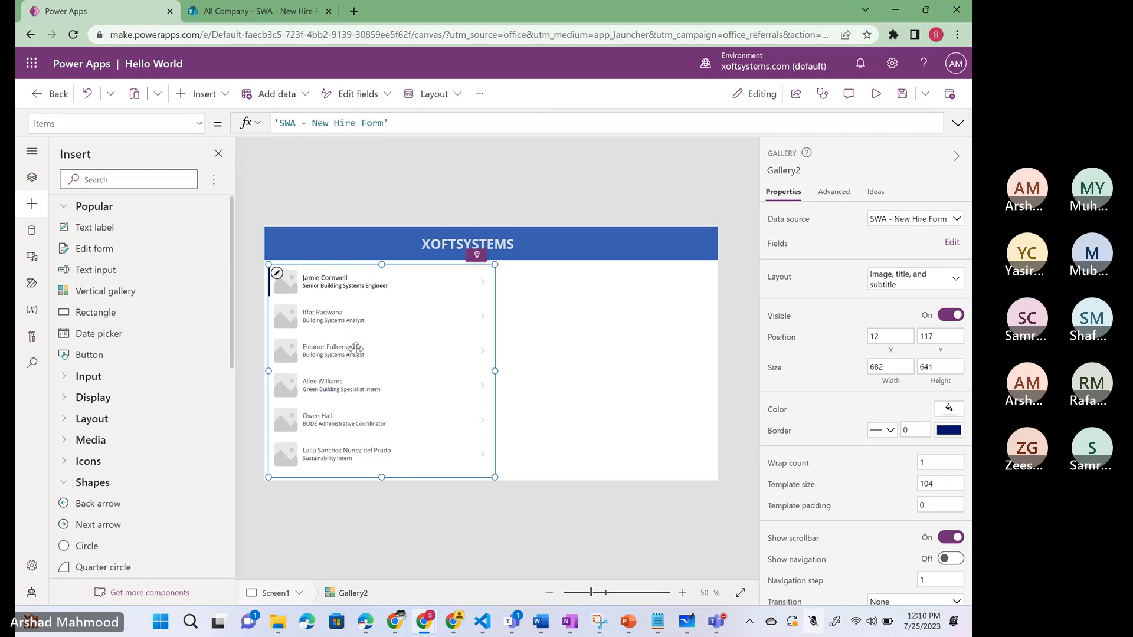
click(219, 155)
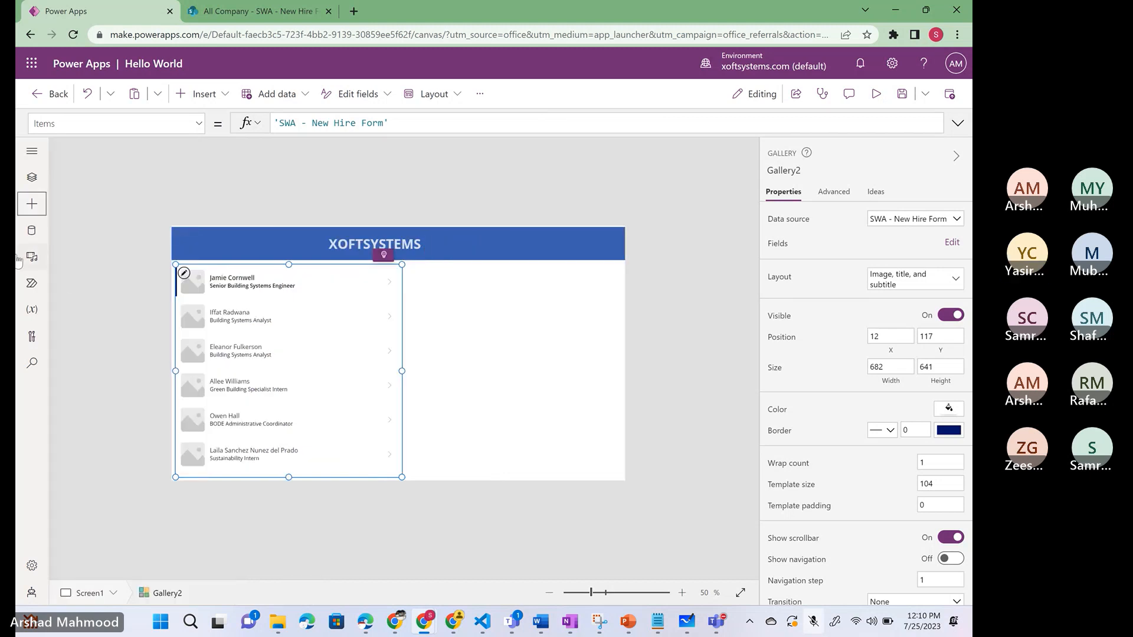
click(32, 177)
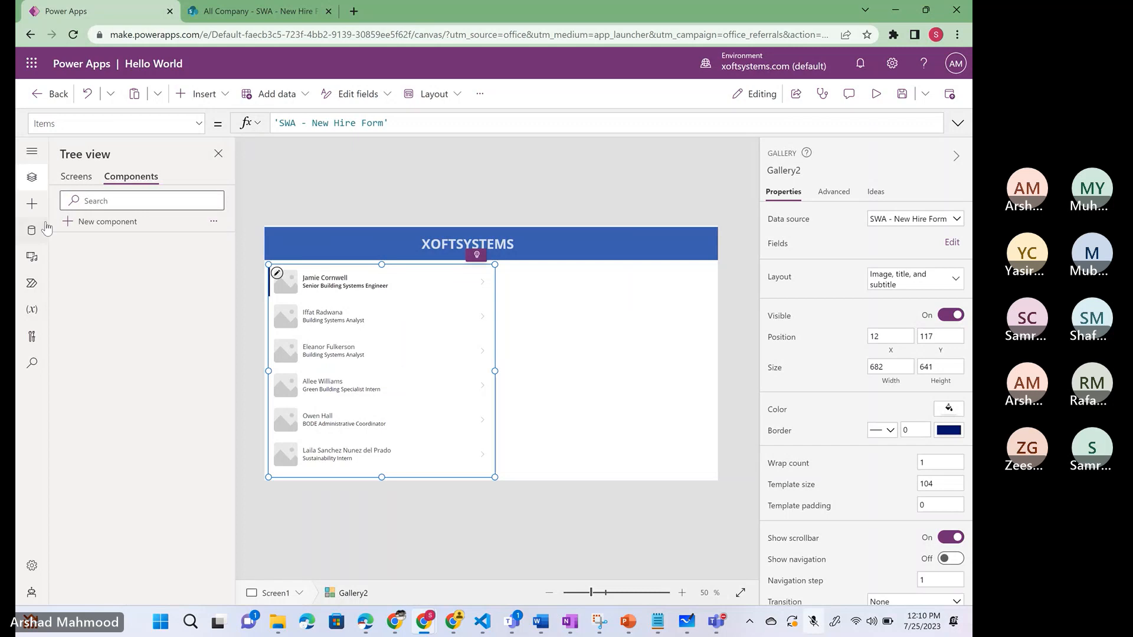
click(76, 176)
click(112, 307)
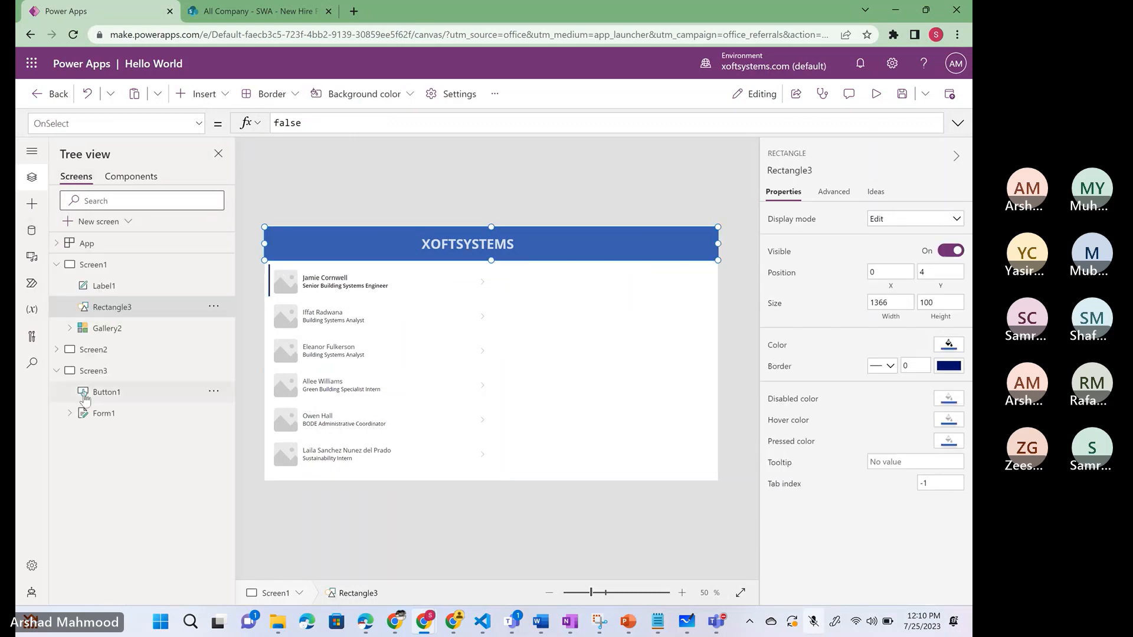
click(92, 373)
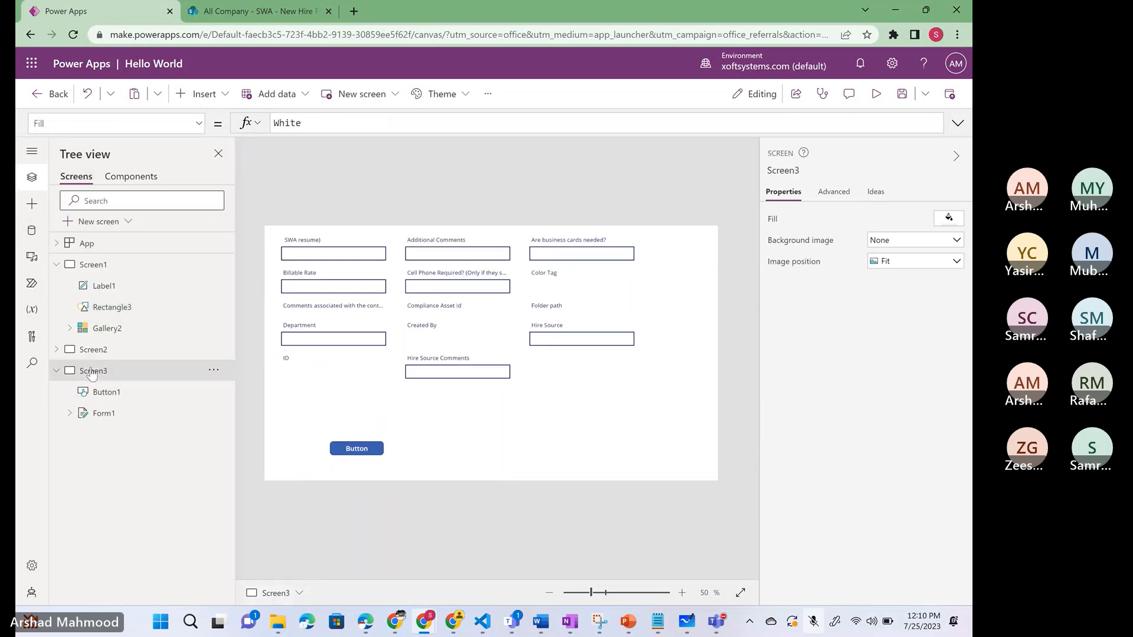
click(500, 325)
click(495, 430)
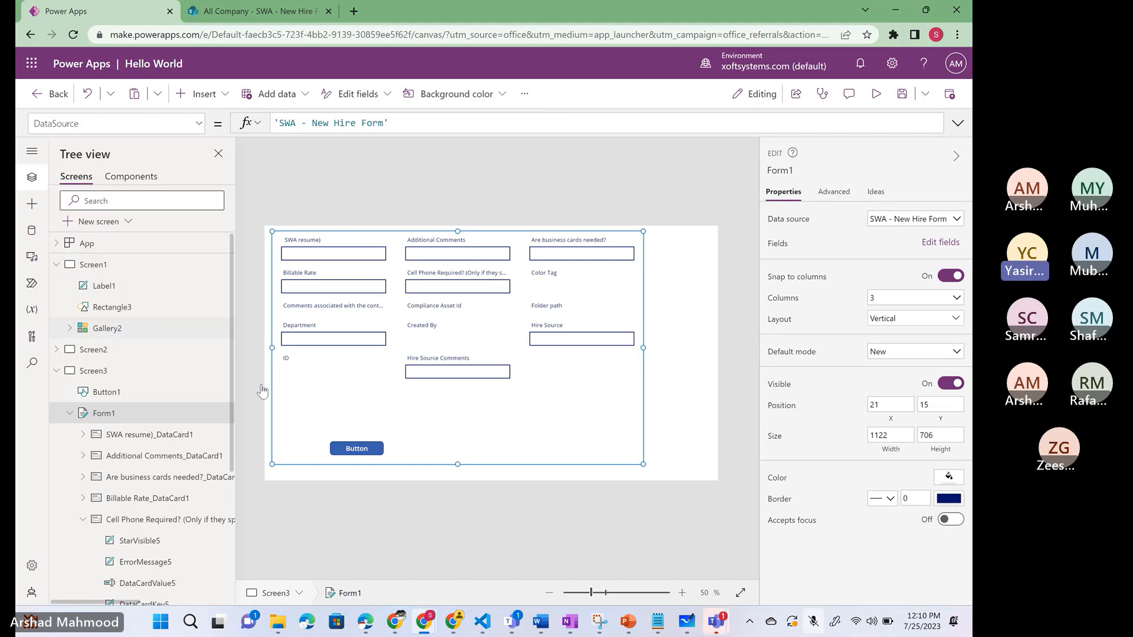
click(678, 318)
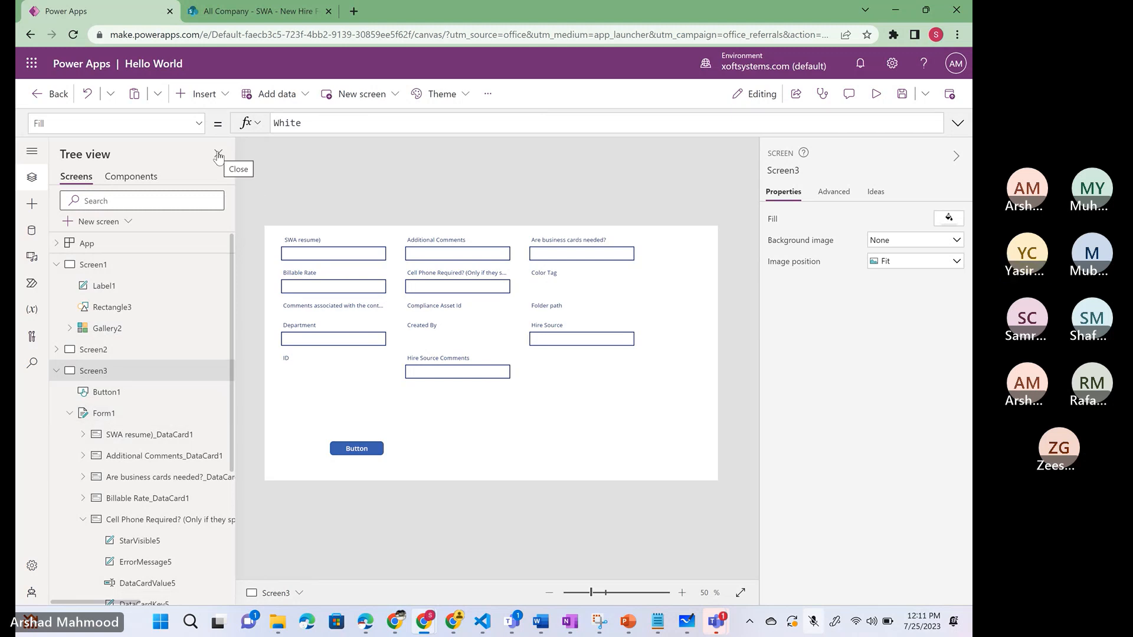
- Look through the insertable controls in the Popular, Input, Display and Shapes categories, and return to the tree of screens
click(32, 205)
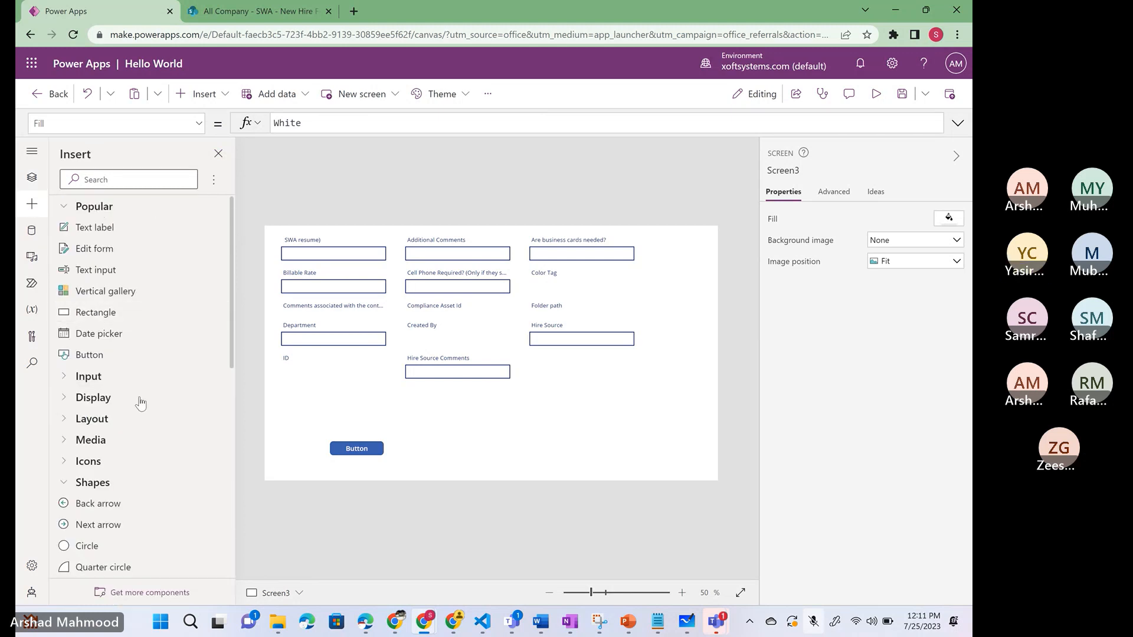
scroll(141, 403, down, 3)
scroll(140, 403, up, 3)
scroll(141, 403, down, 5)
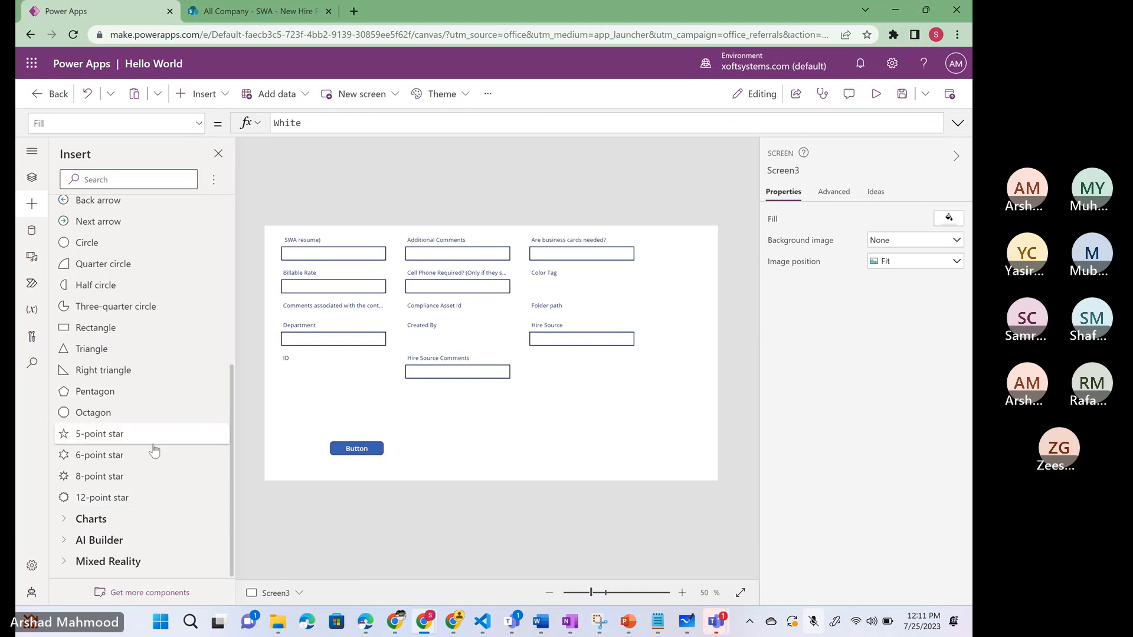
scroll(155, 451, up, 1)
scroll(154, 452, up, 5)
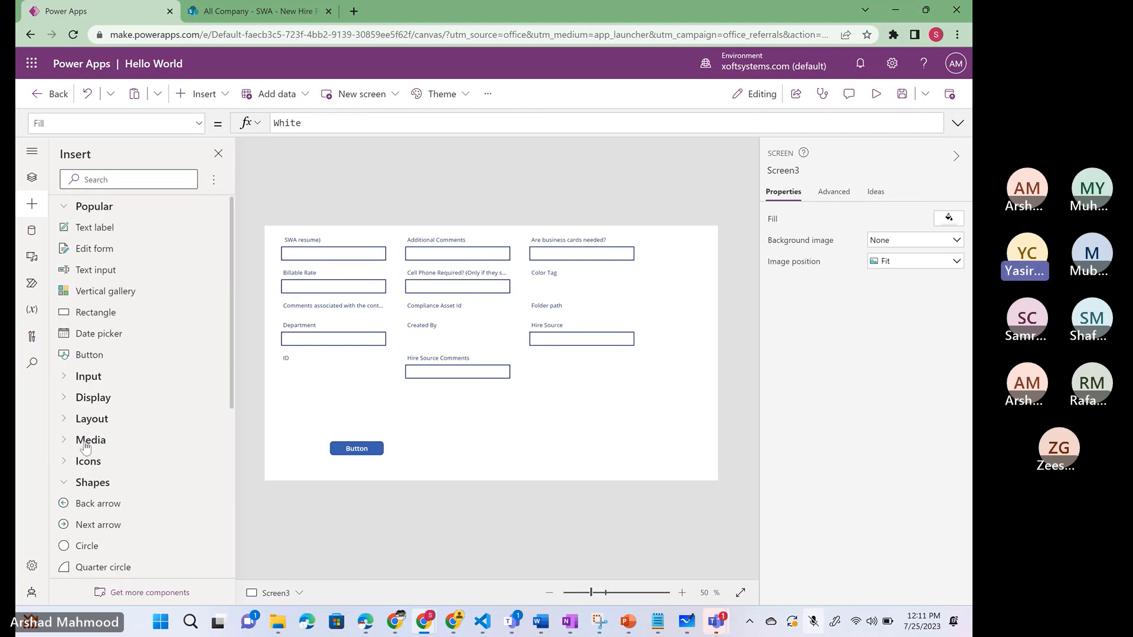
click(65, 377)
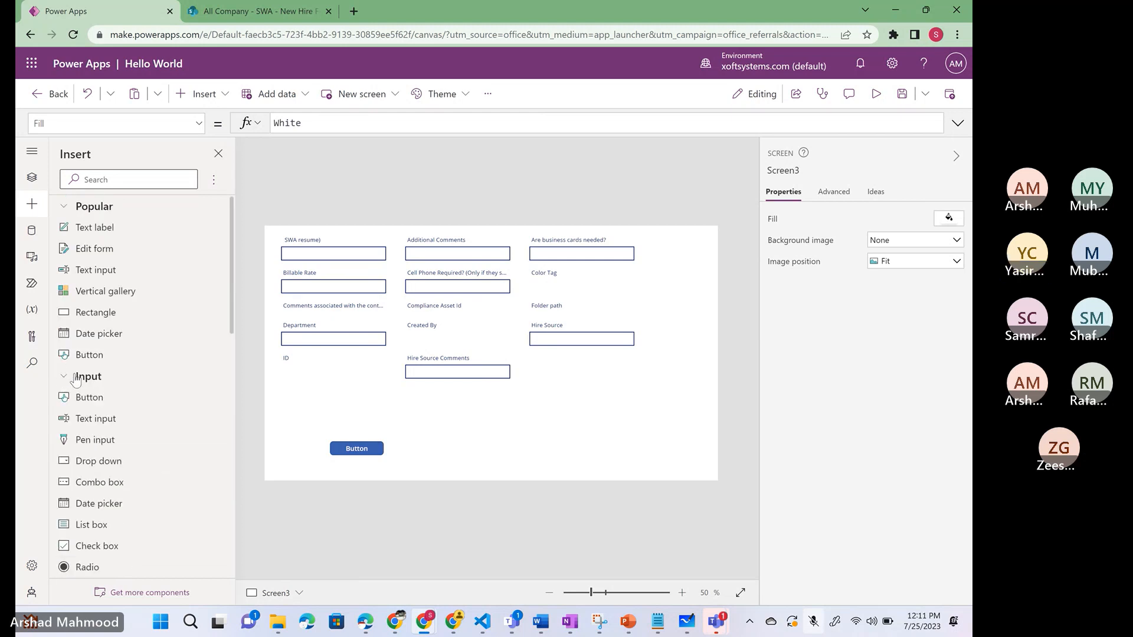
scroll(121, 465, down, 3)
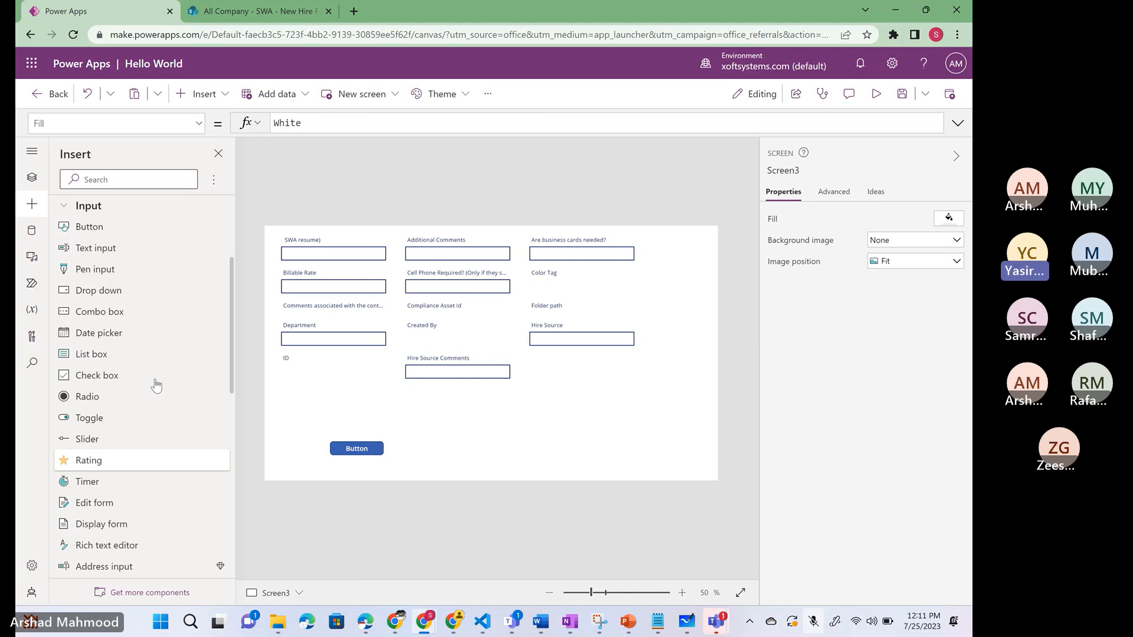
scroll(169, 354, down, 1)
scroll(170, 356, down, 4)
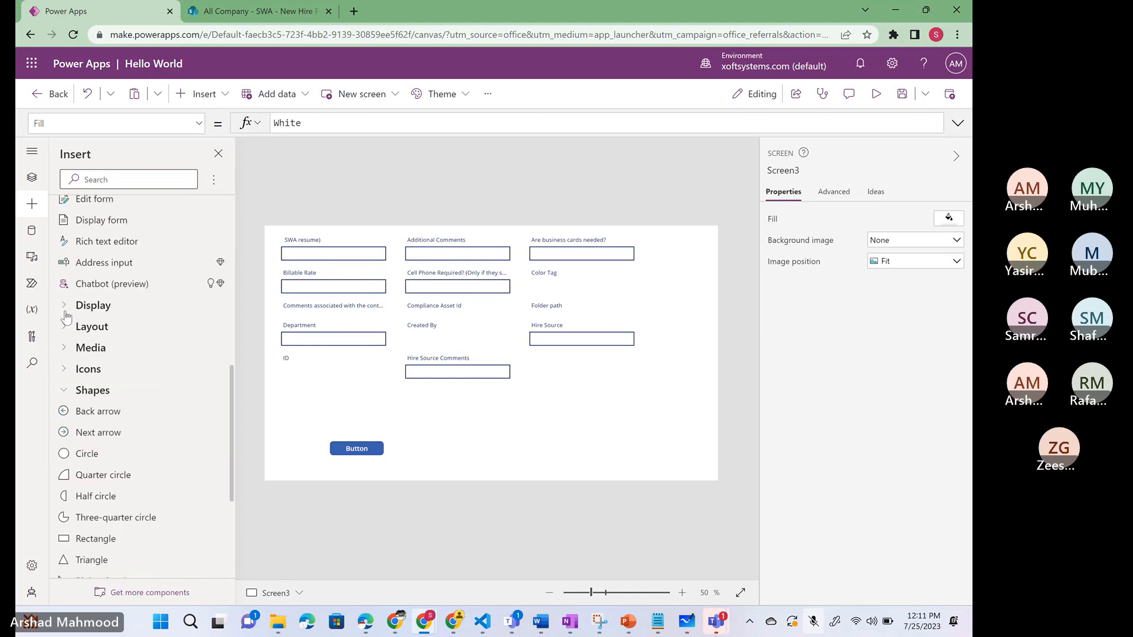
click(91, 306)
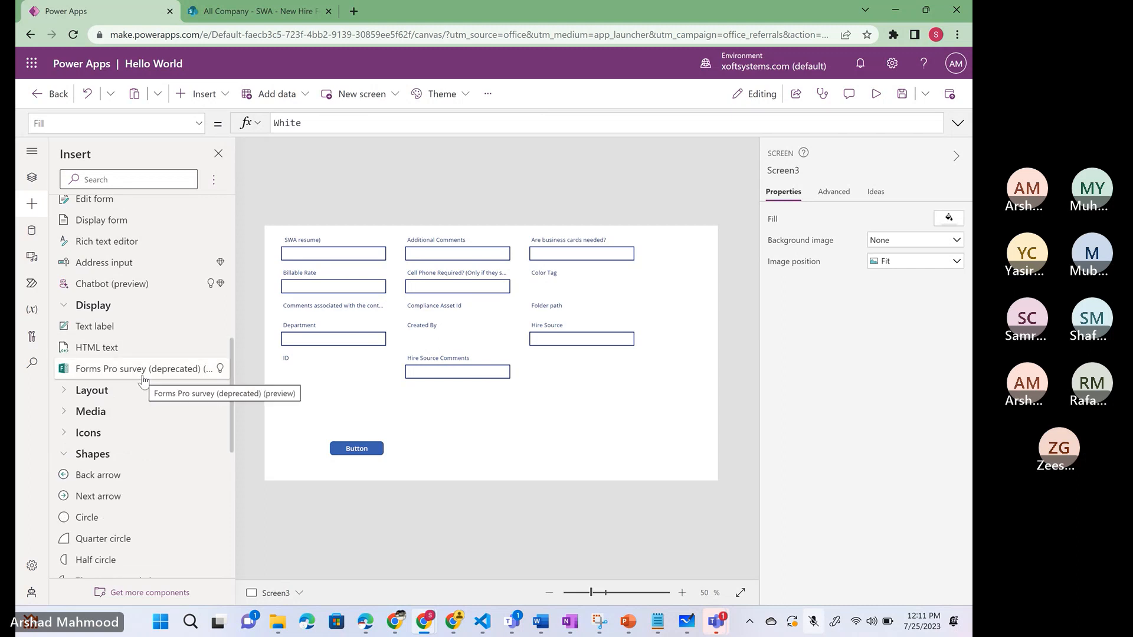
scroll(143, 381, up, 1)
scroll(143, 381, up, 6)
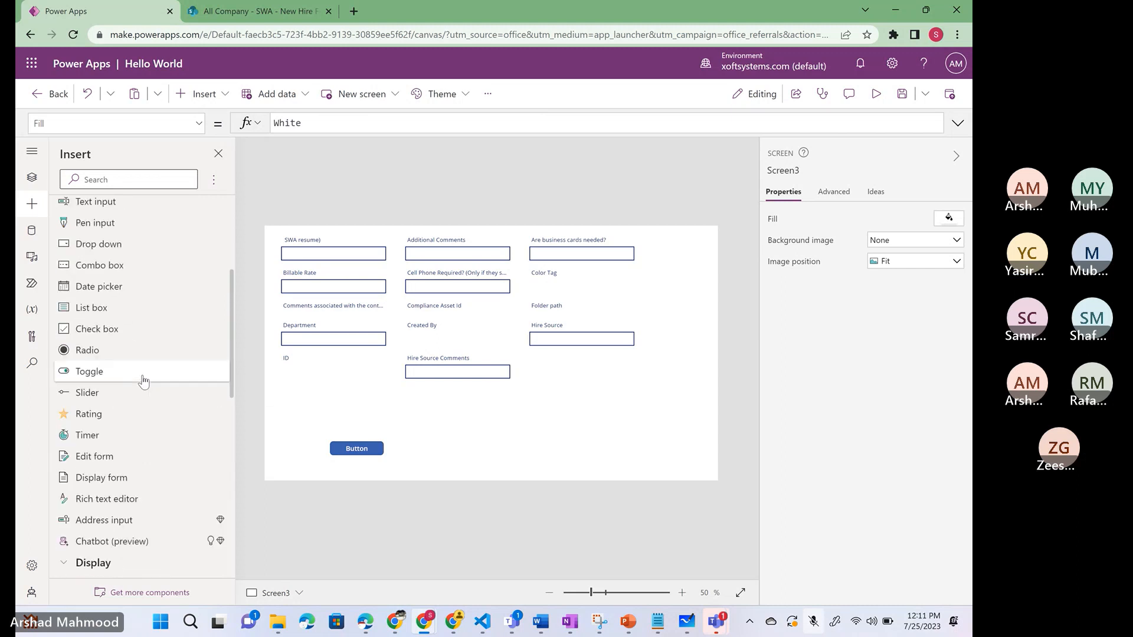
click(219, 154)
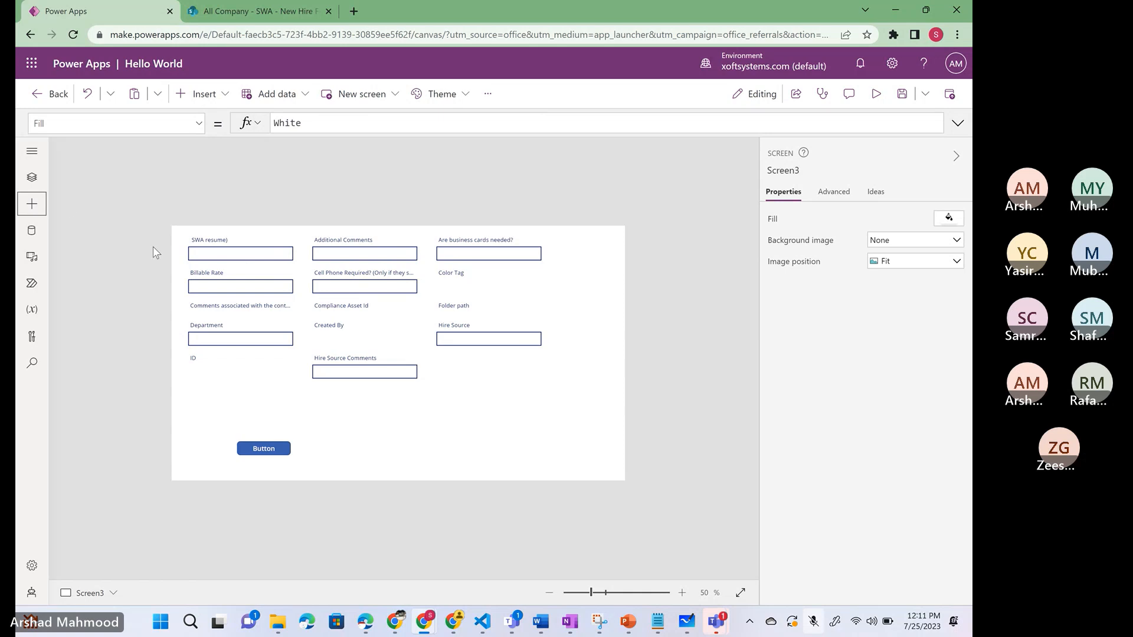
click(31, 179)
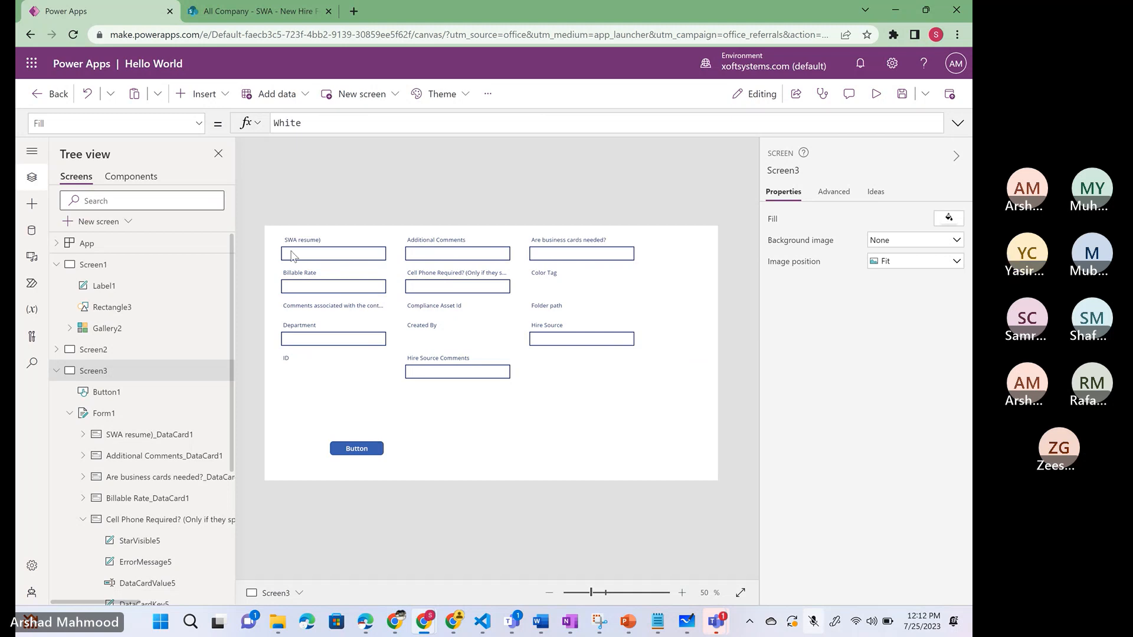
- Switch to the Teams meeting window to check the participants, and return to the Power Apps editor
mouse_move(720, 628)
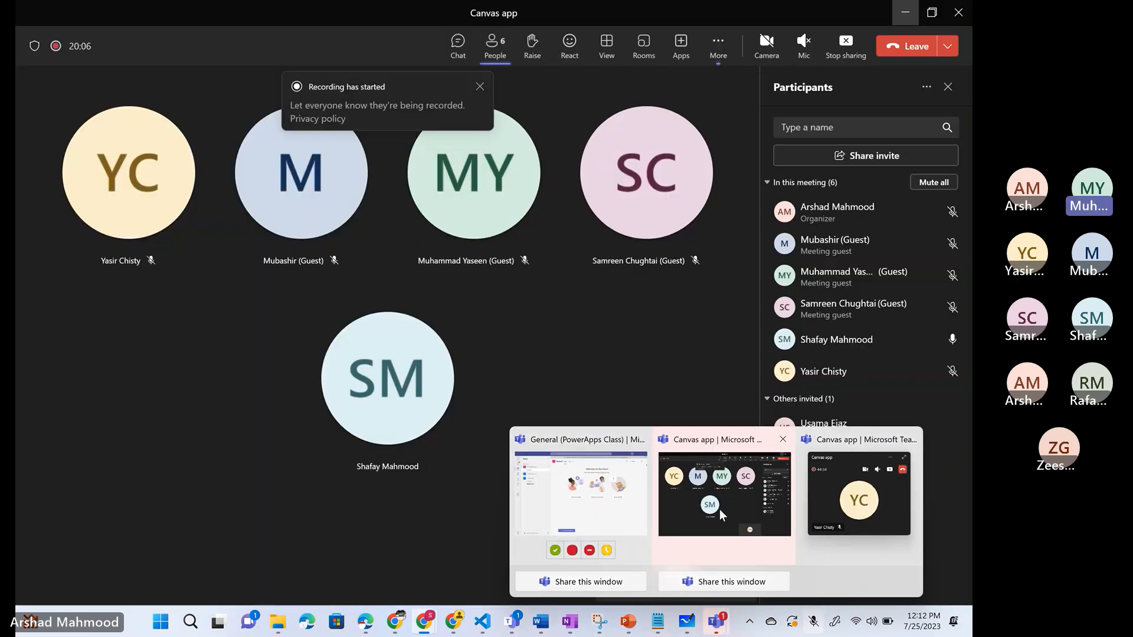
click(720, 509)
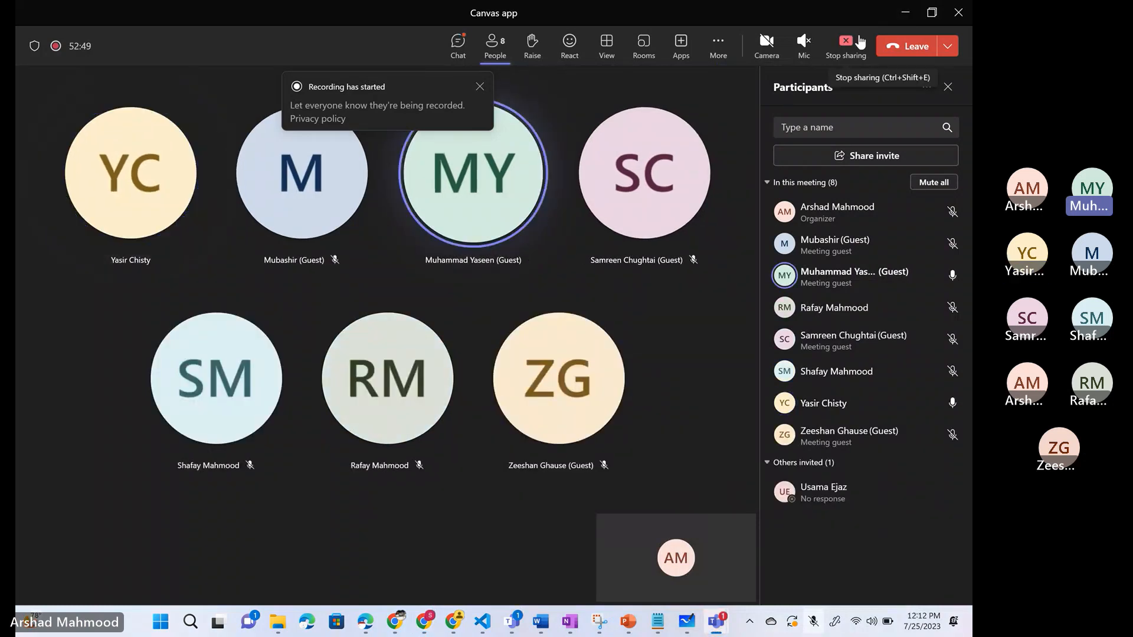
click(905, 14)
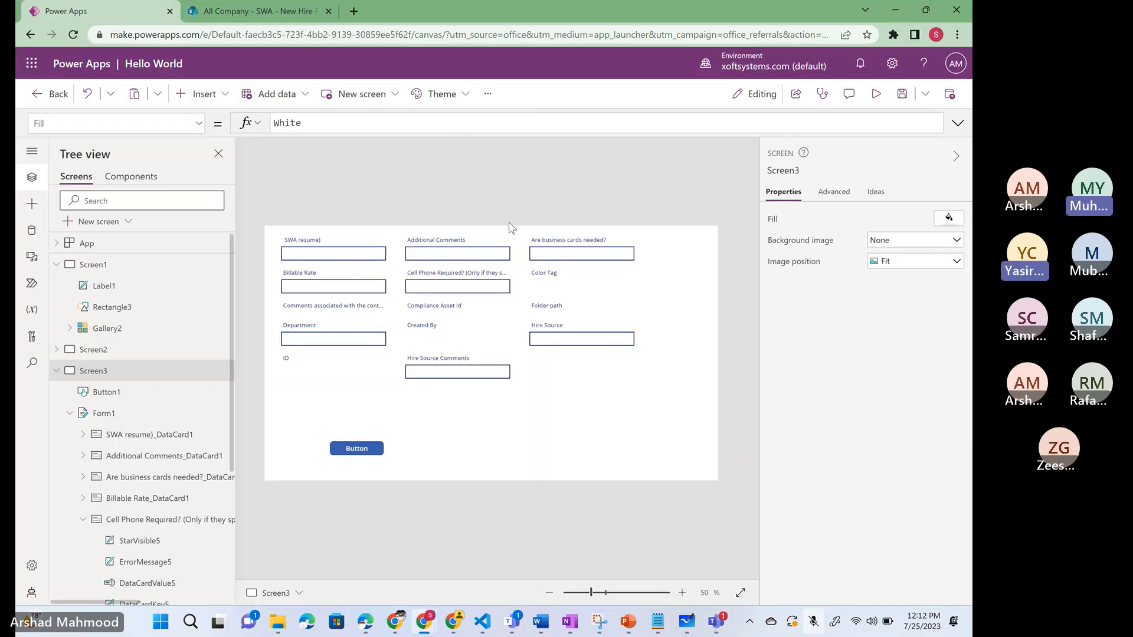
- Create a new component and insert a rectangle shape into it
click(137, 179)
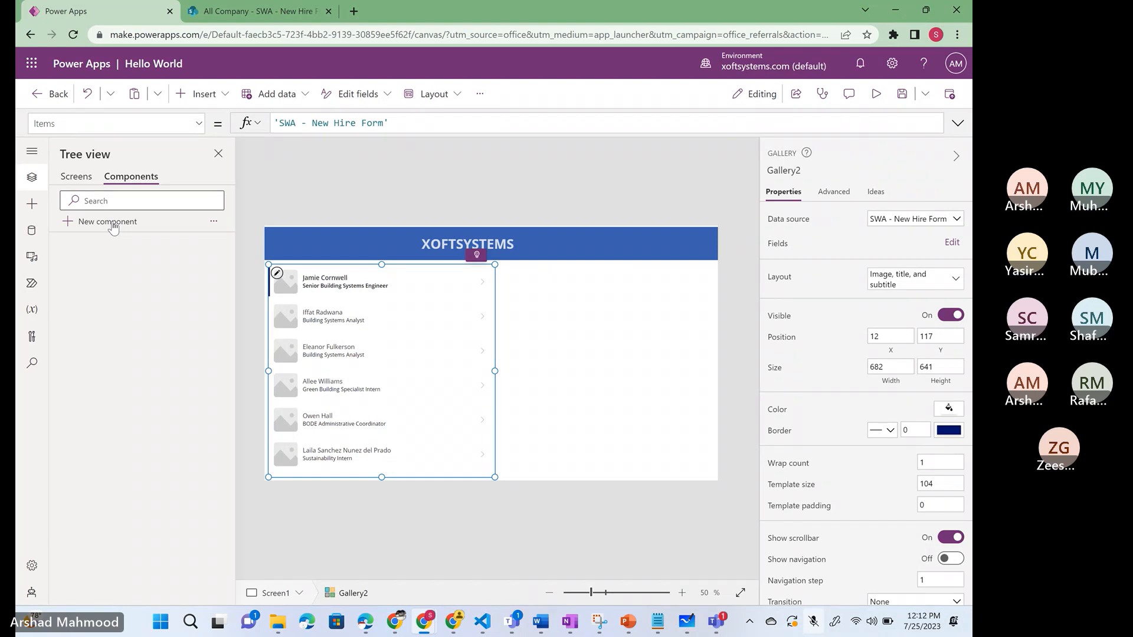
click(114, 226)
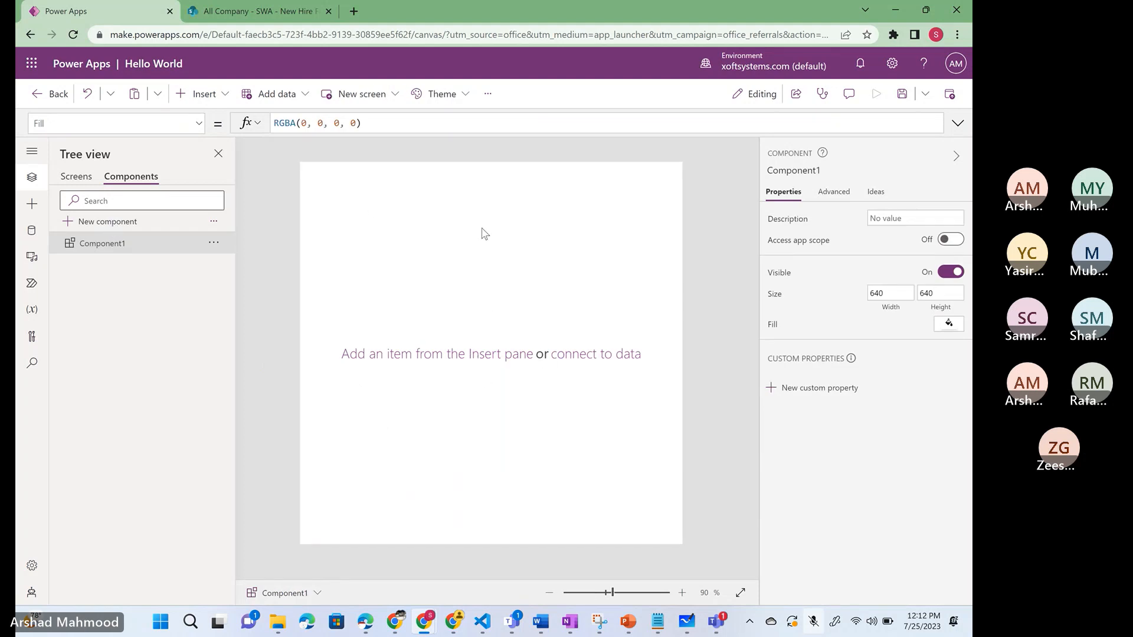
click(158, 98)
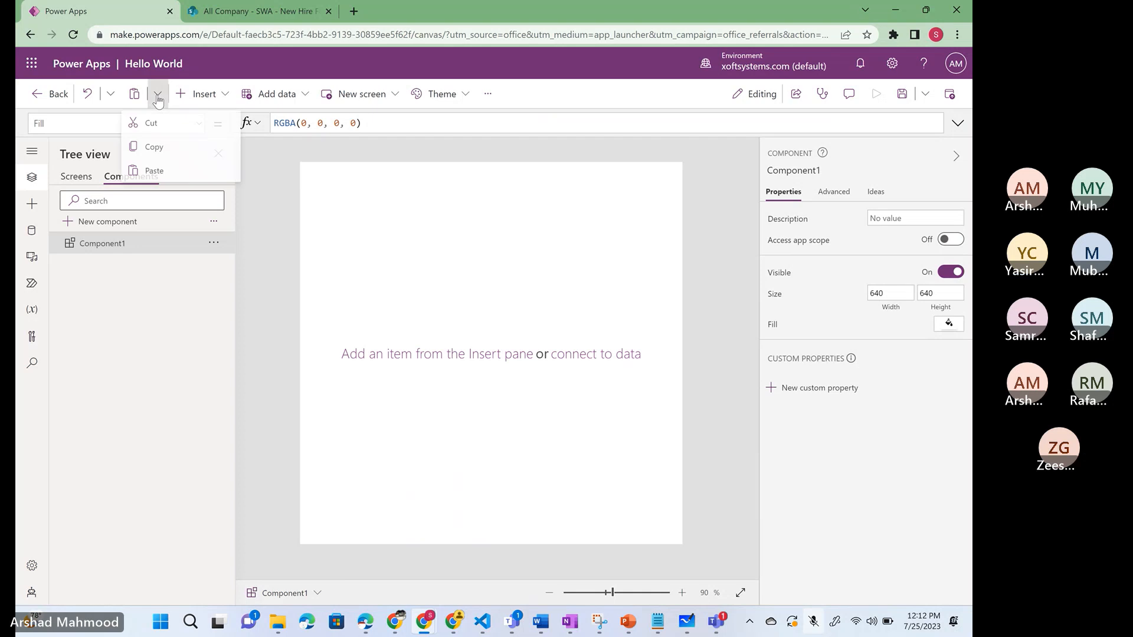
click(225, 98)
click(225, 98)
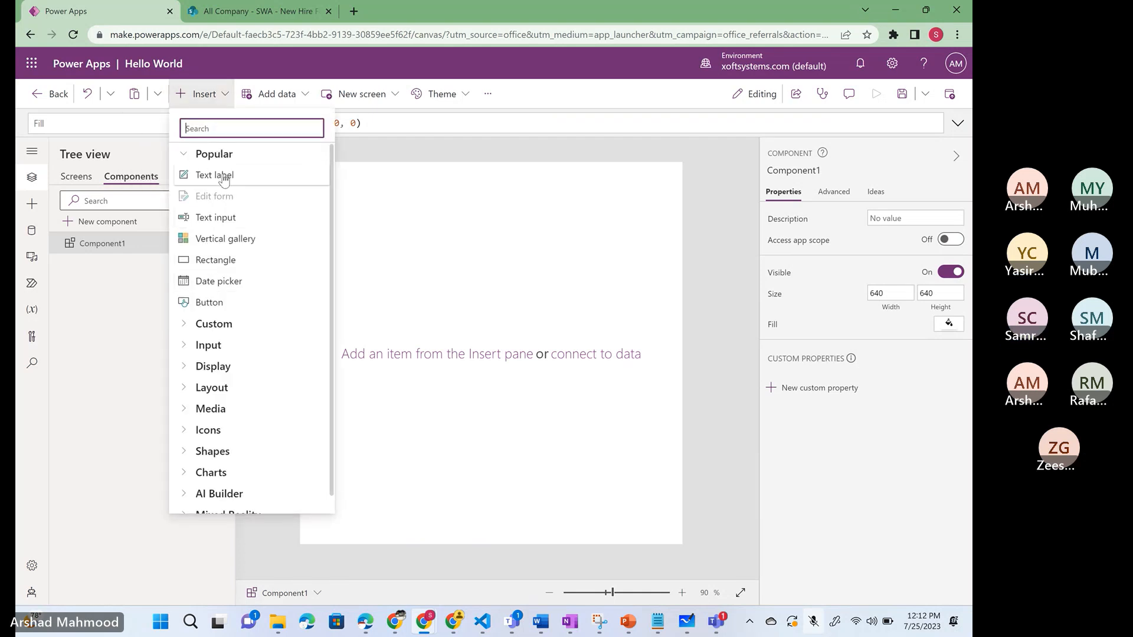
click(185, 453)
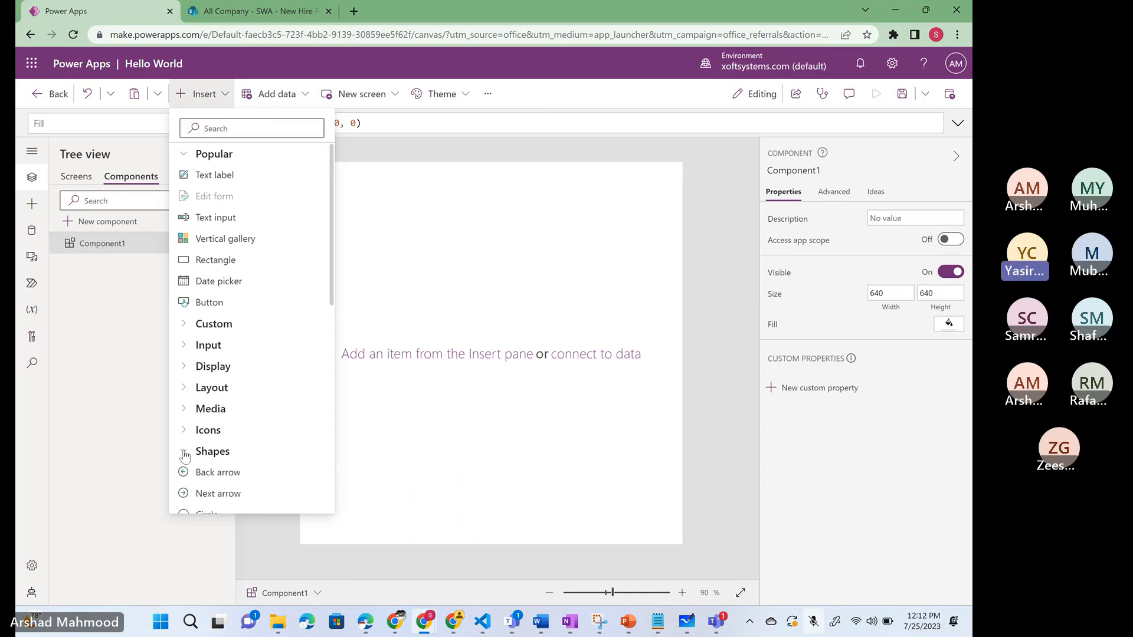
scroll(185, 455, down, 4)
scroll(184, 455, down, 1)
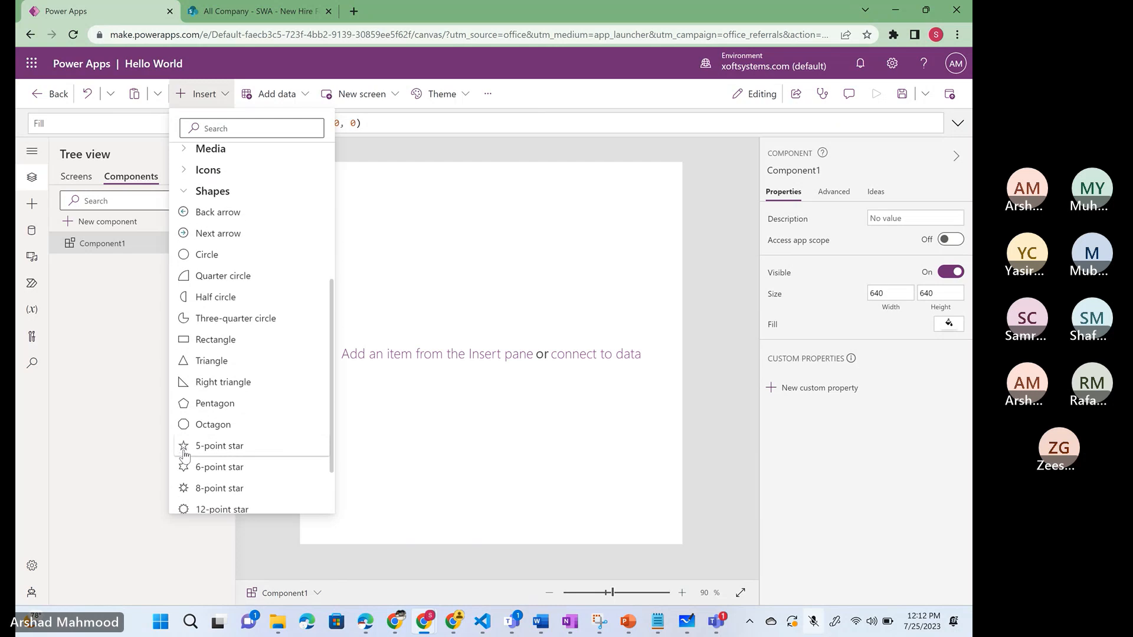
scroll(185, 454, down, 2)
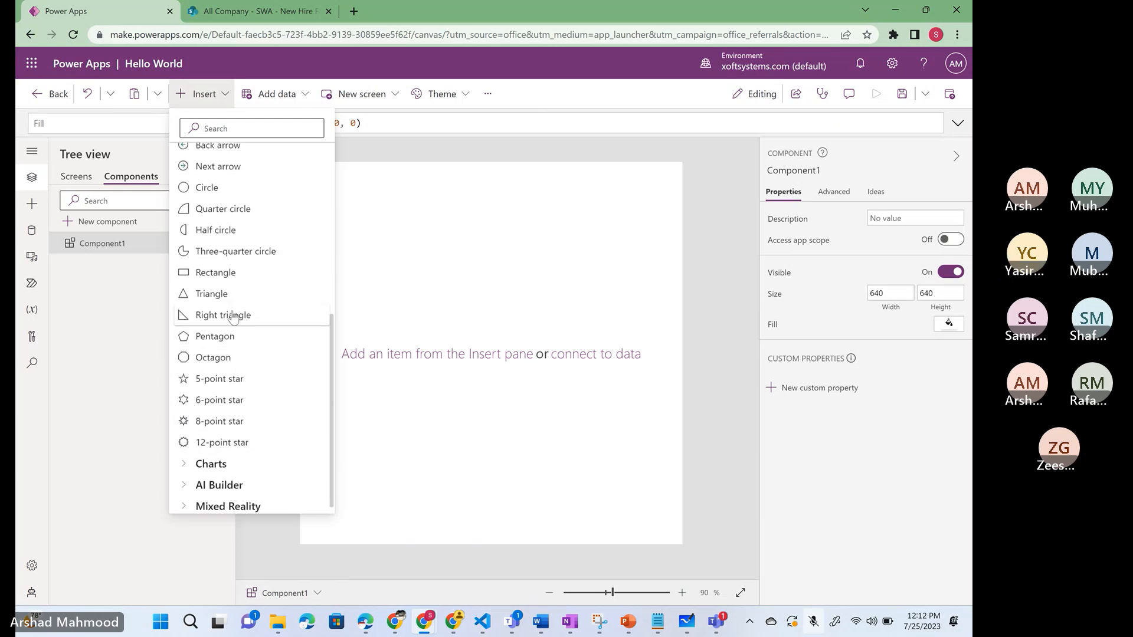
click(213, 273)
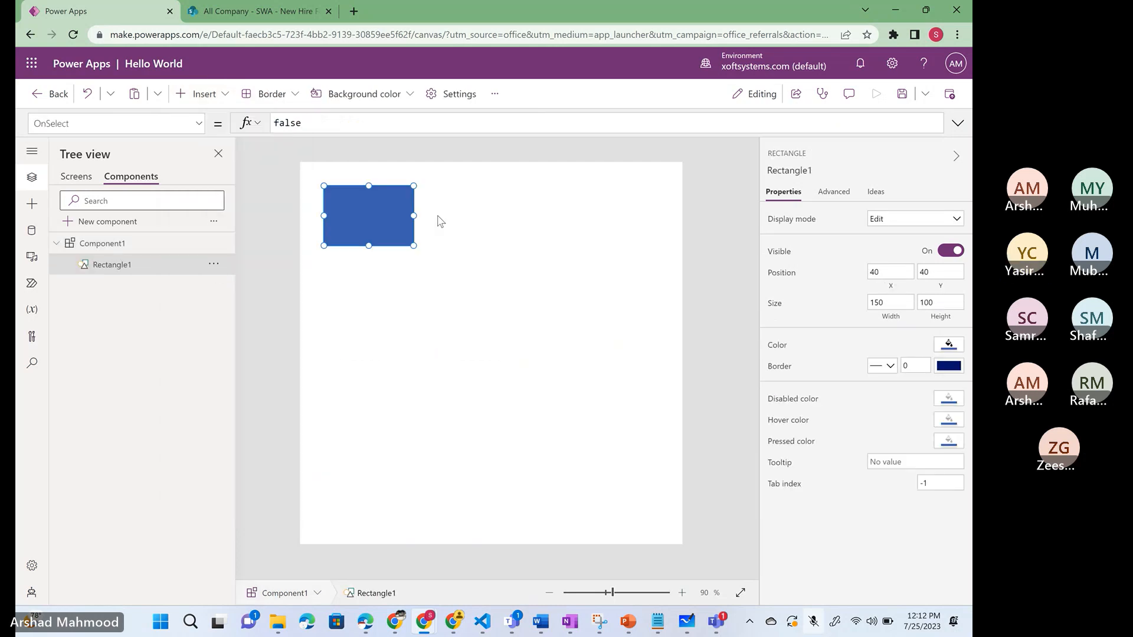
- Stretch the rectangle to the component's full 640 width and place it along the top edge with a height of about 66
drag(413, 216, 686, 213)
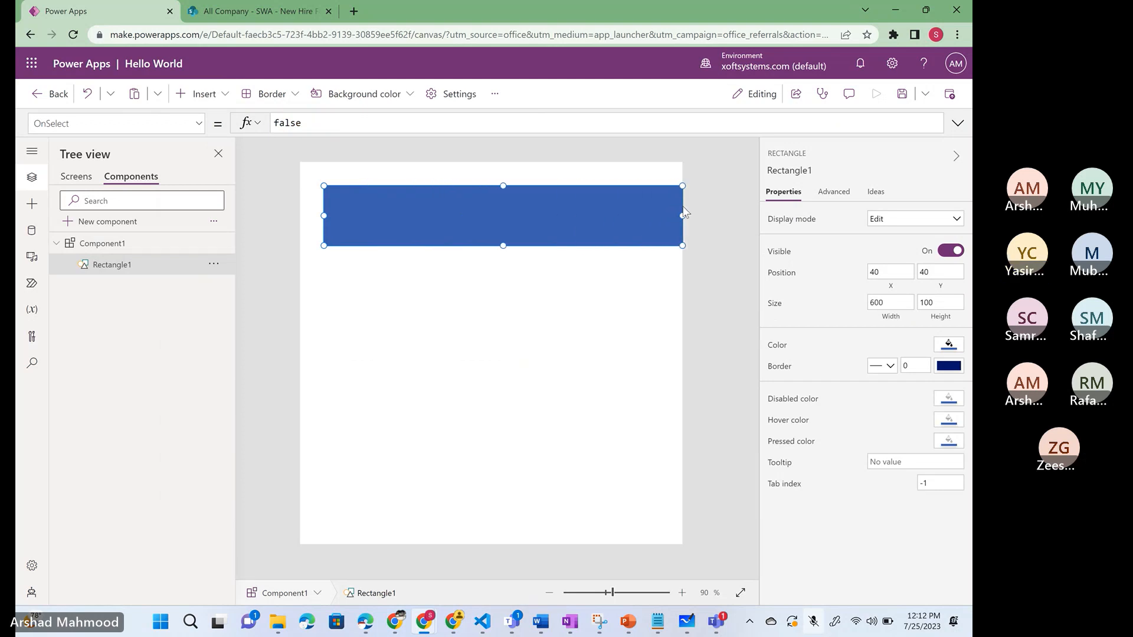
drag(324, 215, 299, 216)
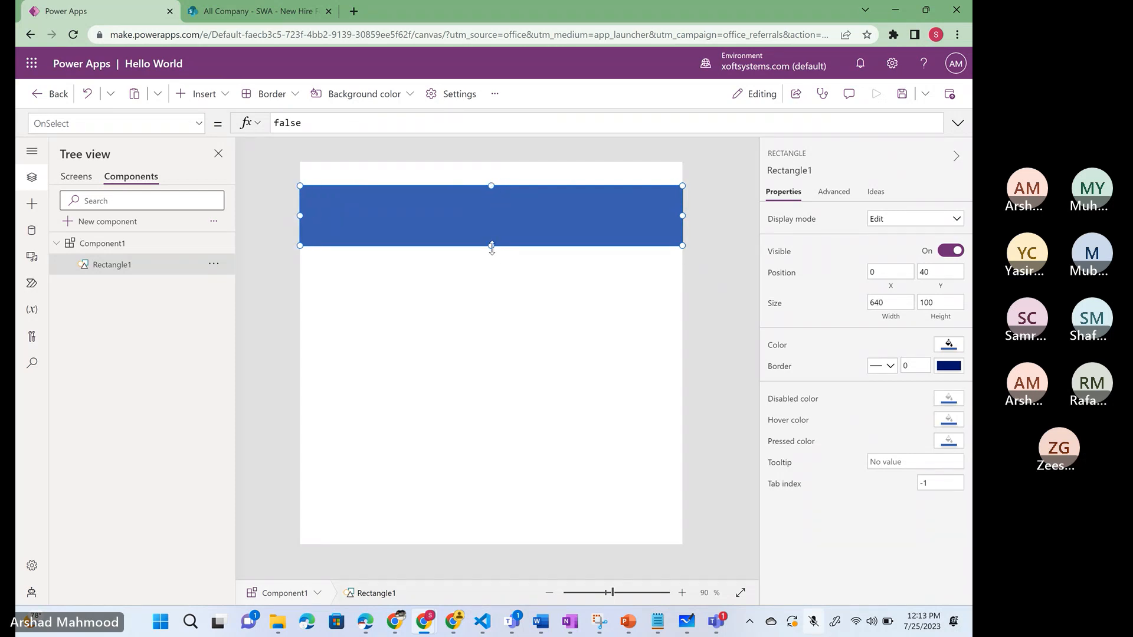
drag(491, 245, 438, 185)
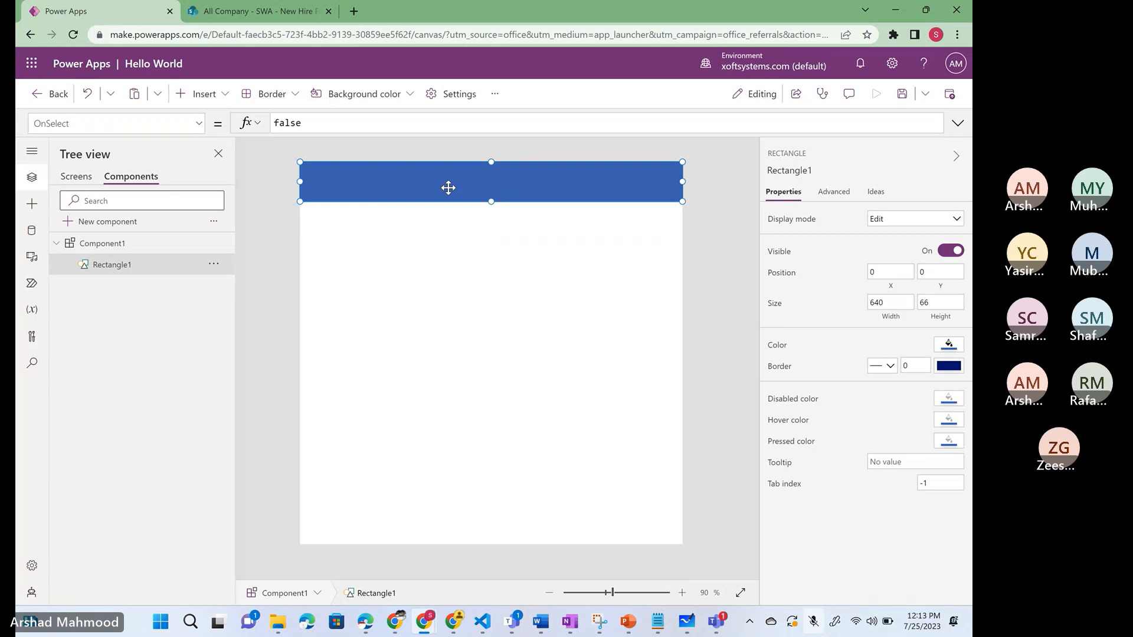
- Add a text label reading "Xoftsystems" on the component's blue banner, at about position 222, 13
click(215, 97)
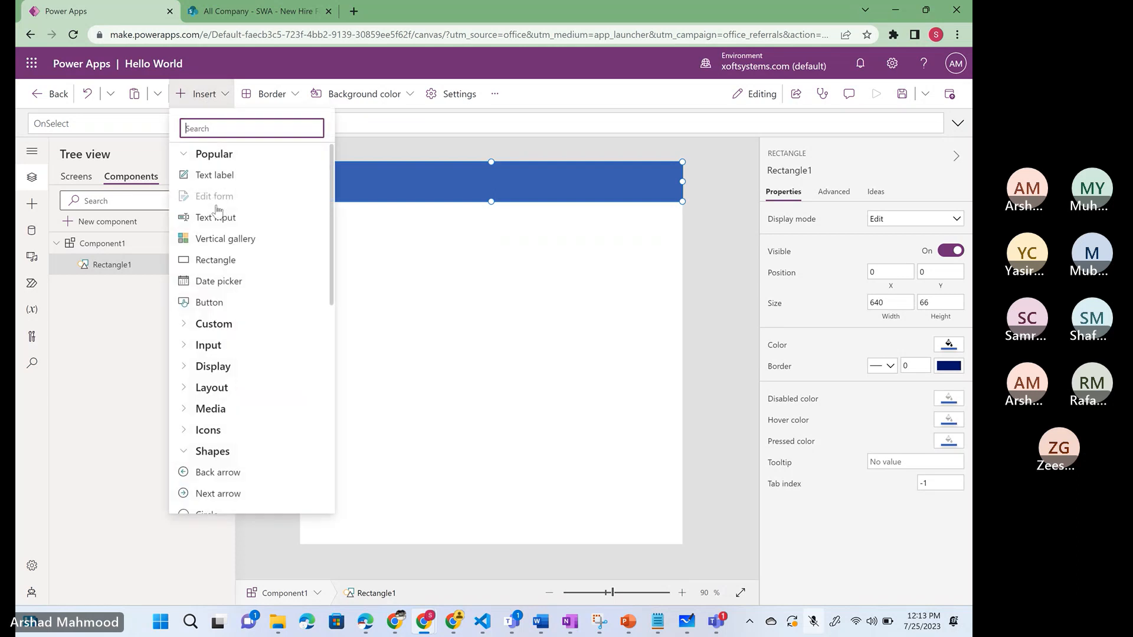
click(212, 180)
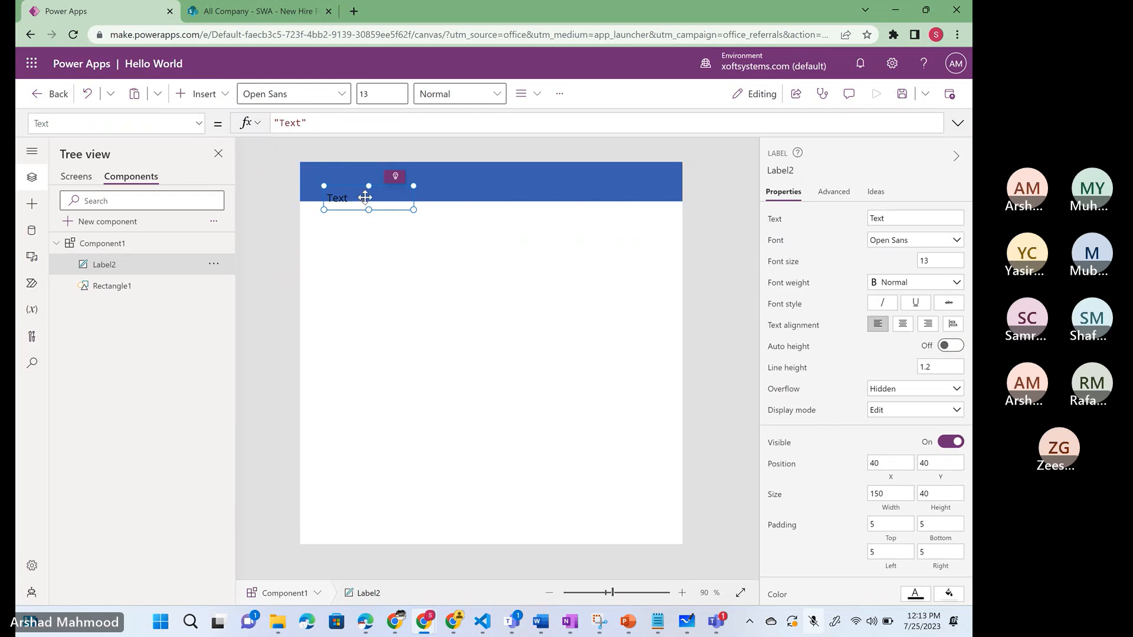
drag(396, 192, 476, 178)
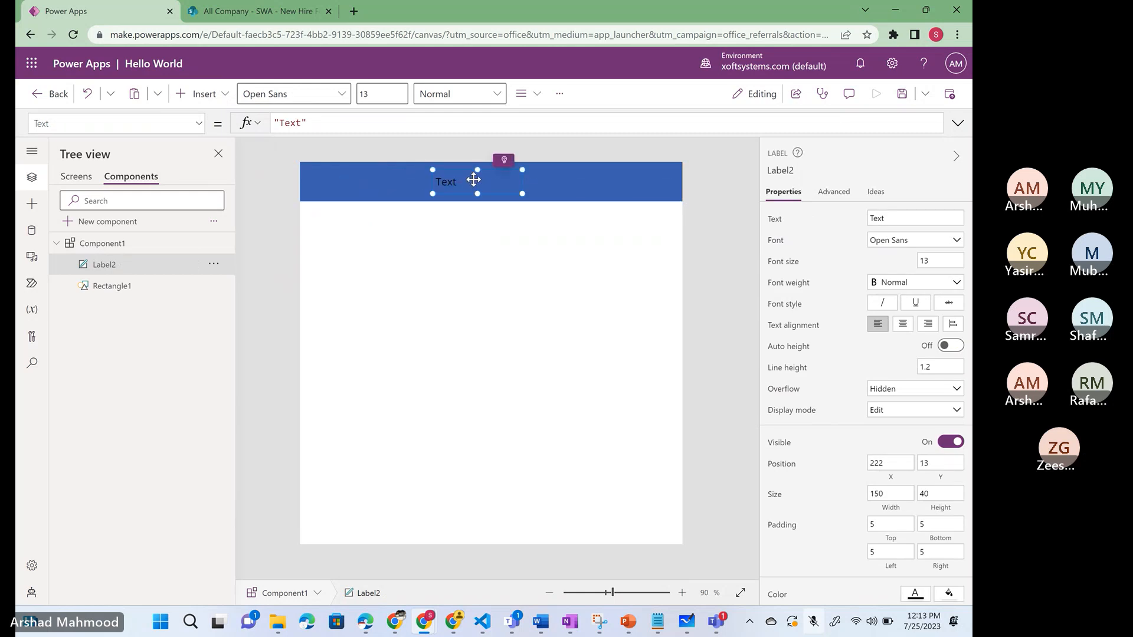
click(901, 217)
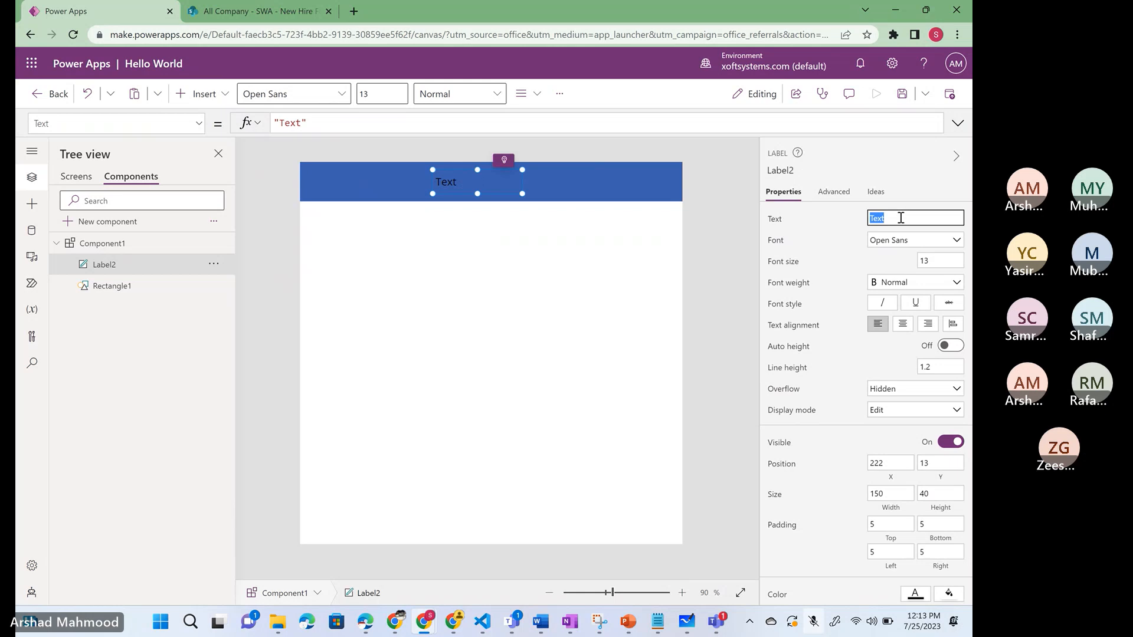
text(Xoftsystems)
click(585, 265)
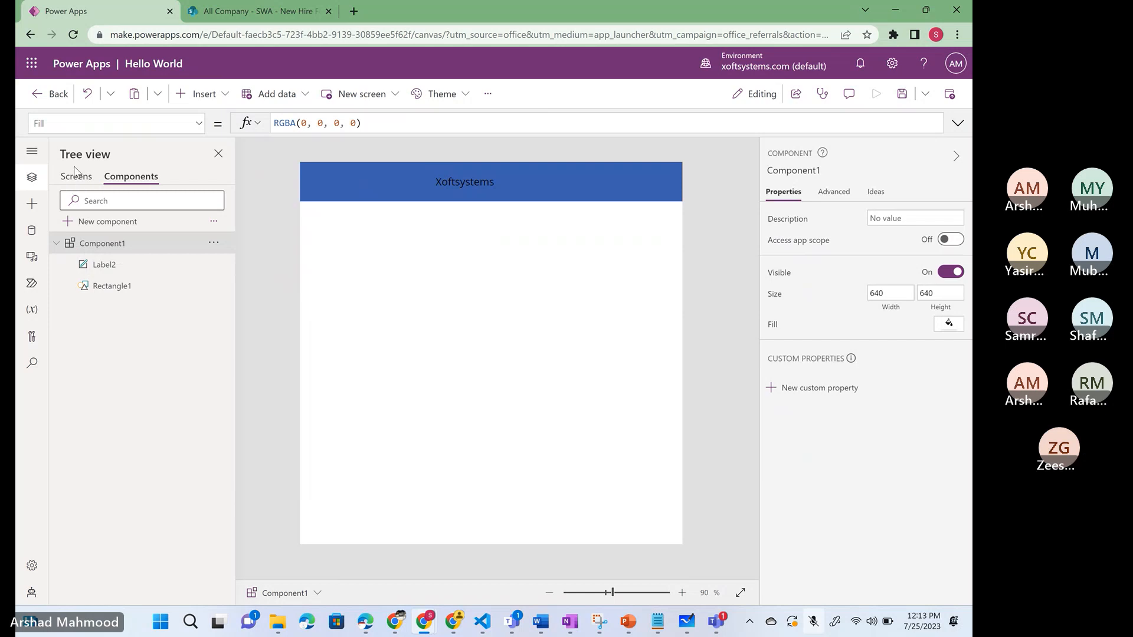
- Save the app and return to the list of screens, collapsing Screen1's contents
click(903, 96)
click(77, 177)
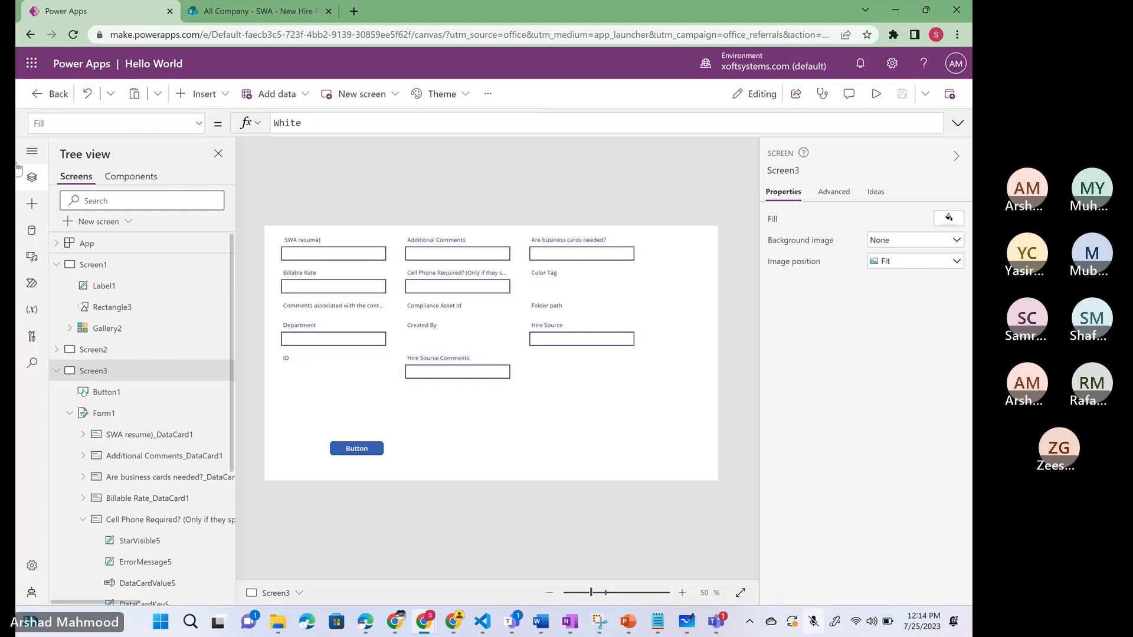
click(135, 182)
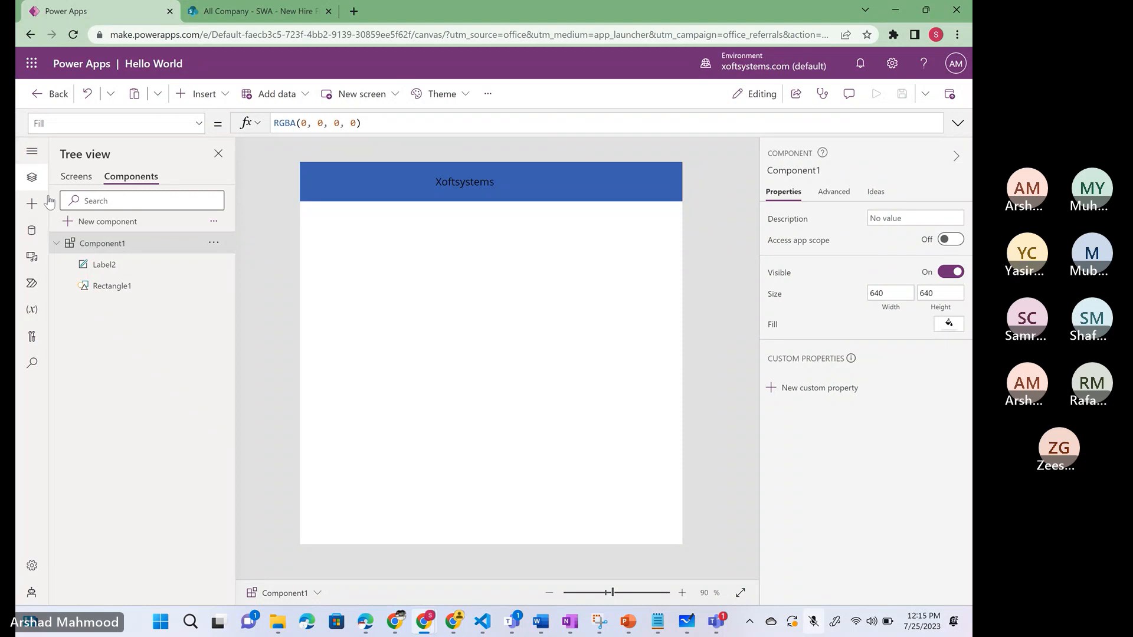
click(75, 177)
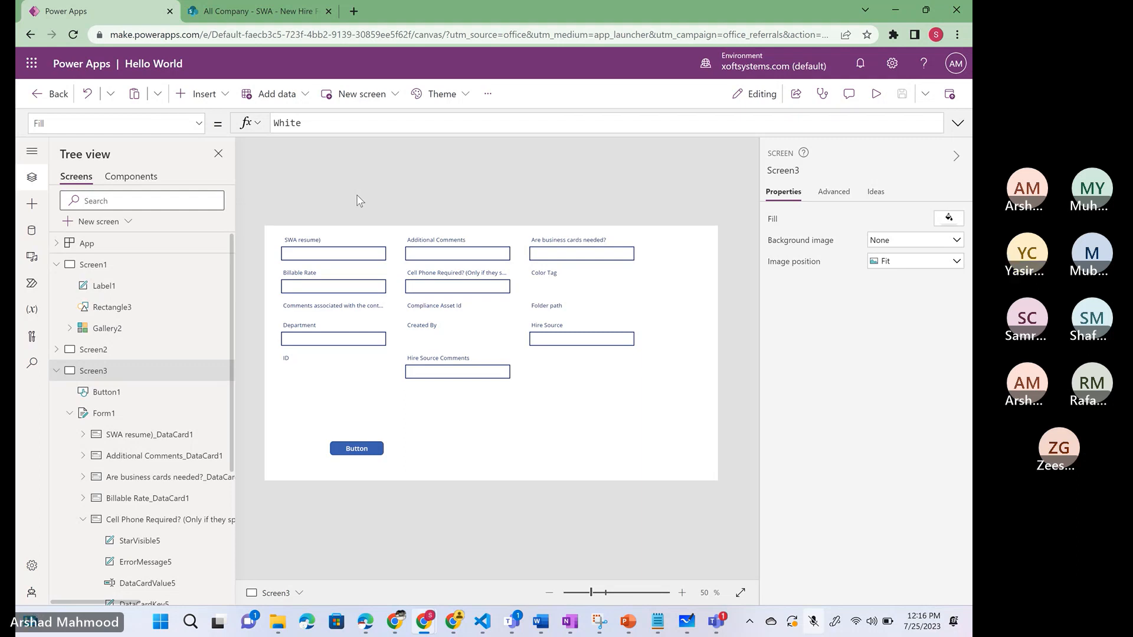
click(56, 265)
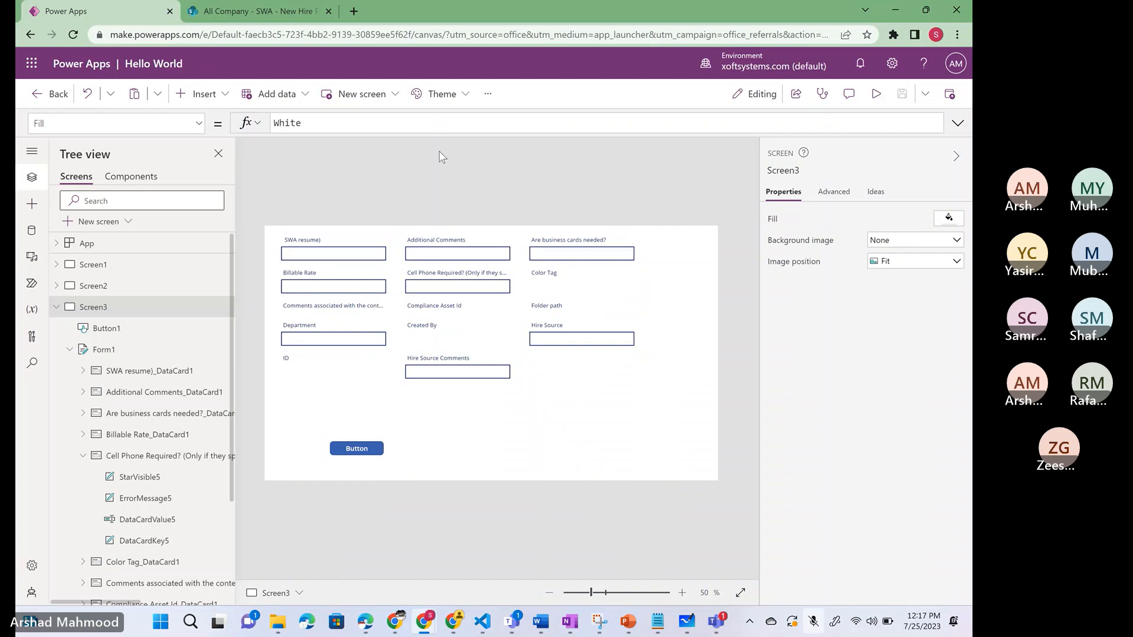
- Open the xoftsystems.com website in a new browser tab and look over its page header and home page content
click(355, 13)
text(xof)
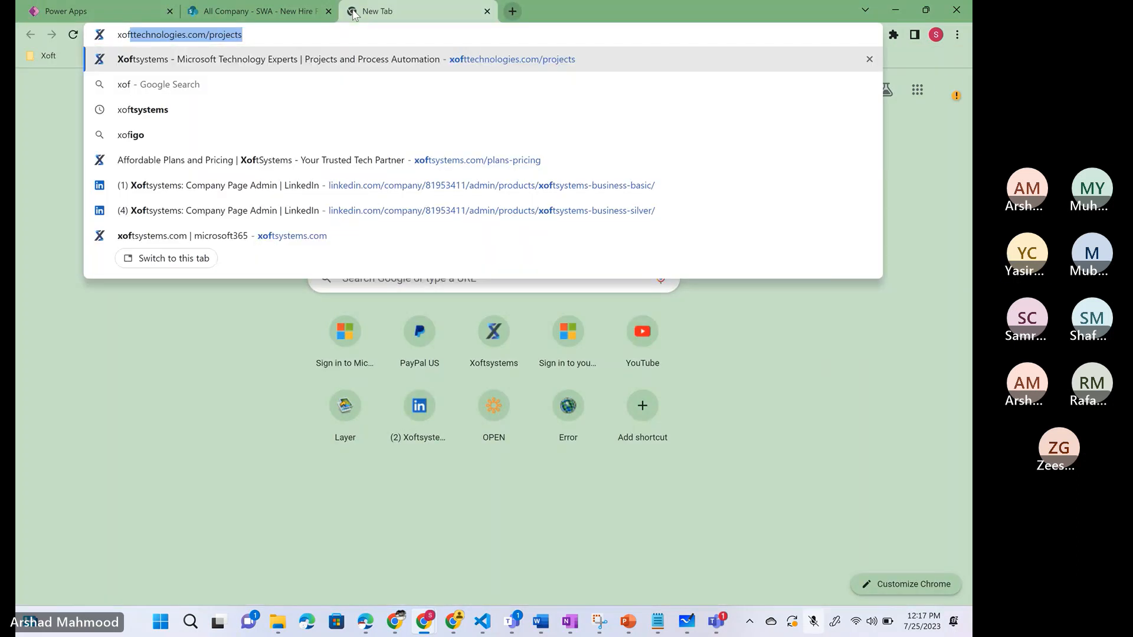
key(Return)
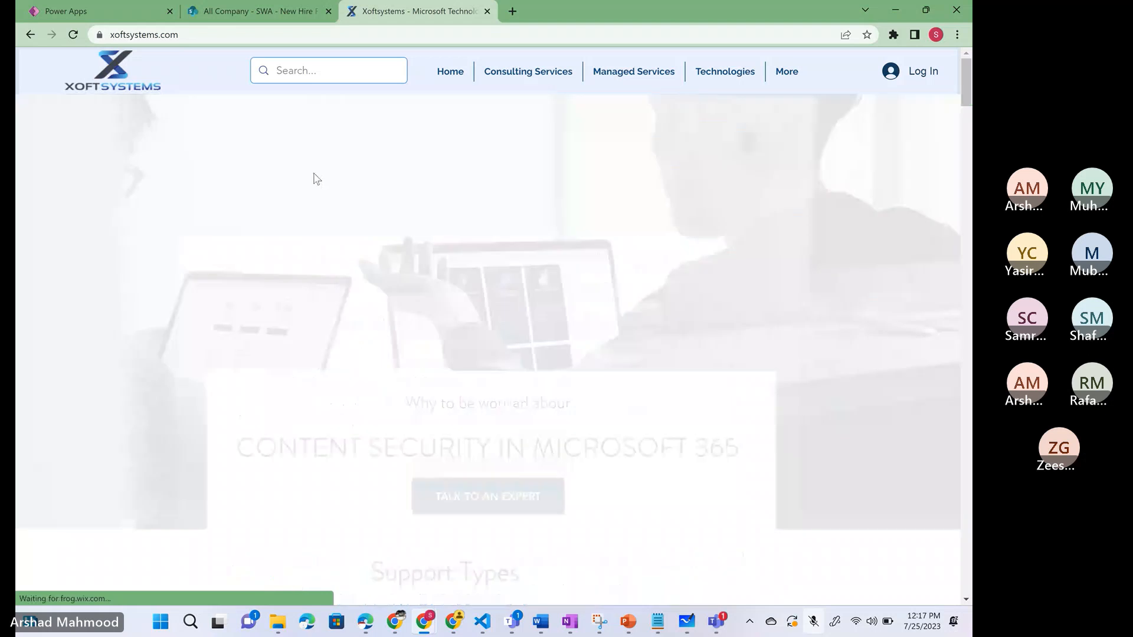
scroll(295, 241, down, 5)
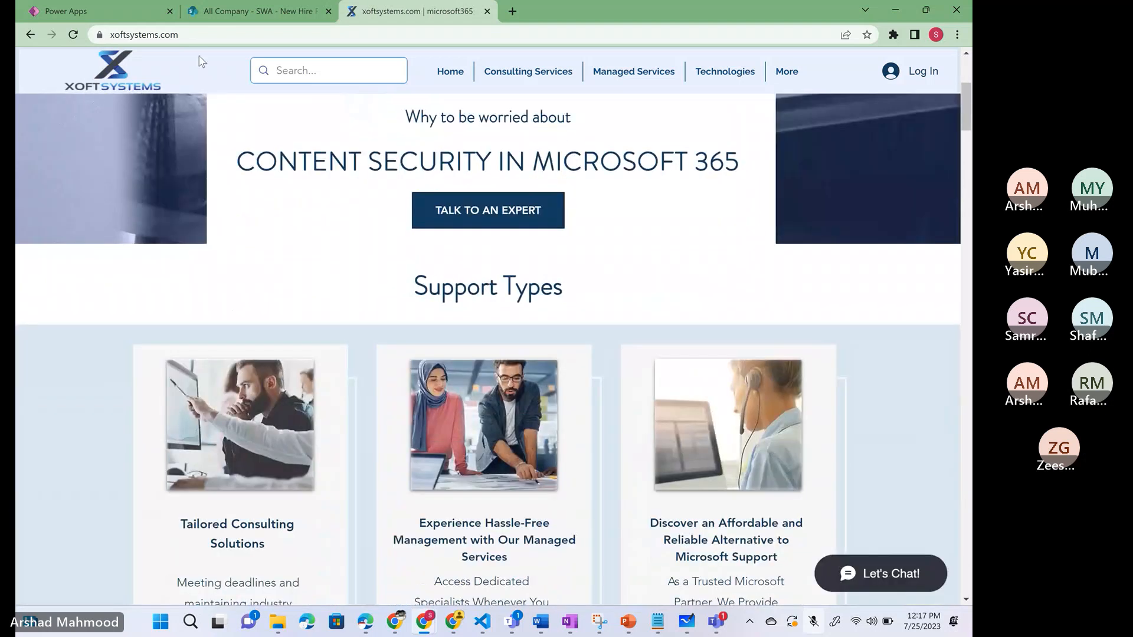
click(104, 10)
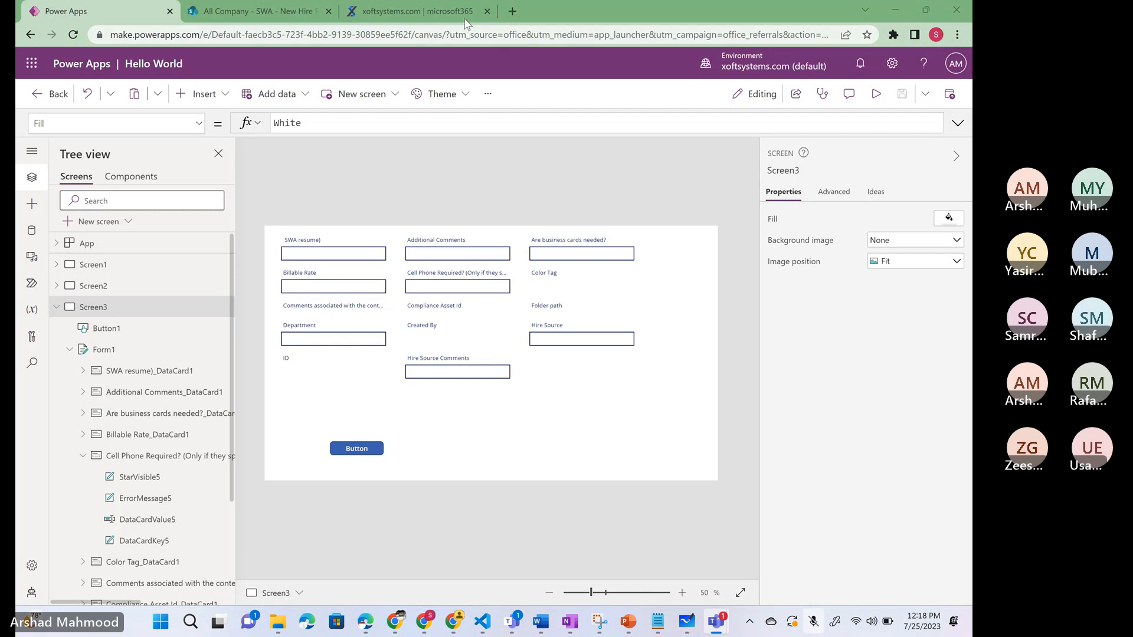
click(446, 10)
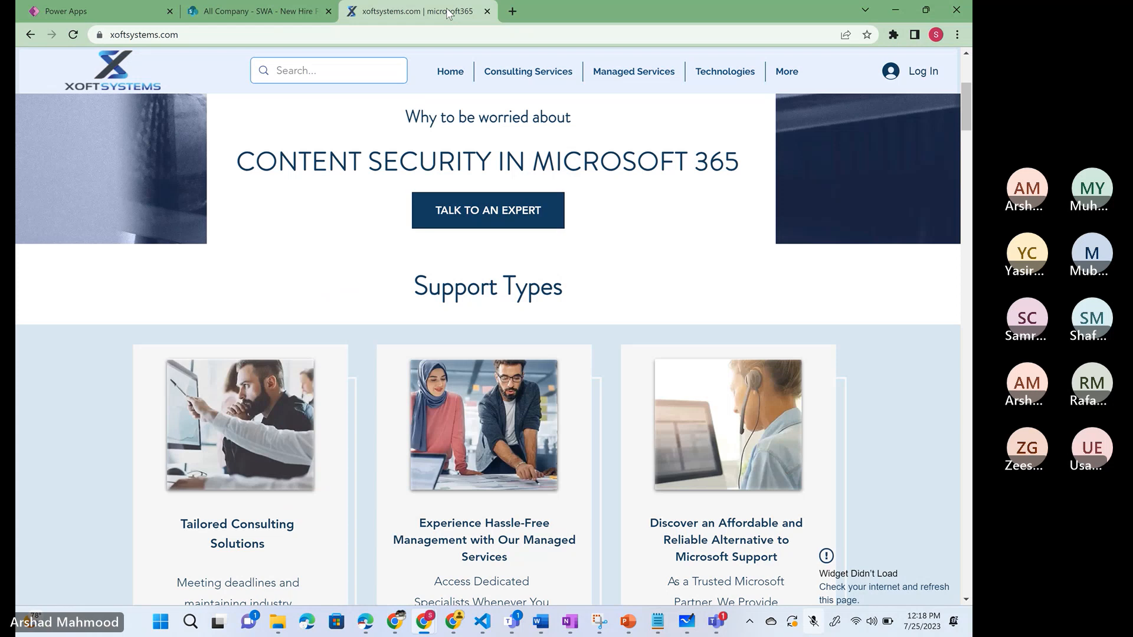
click(99, 11)
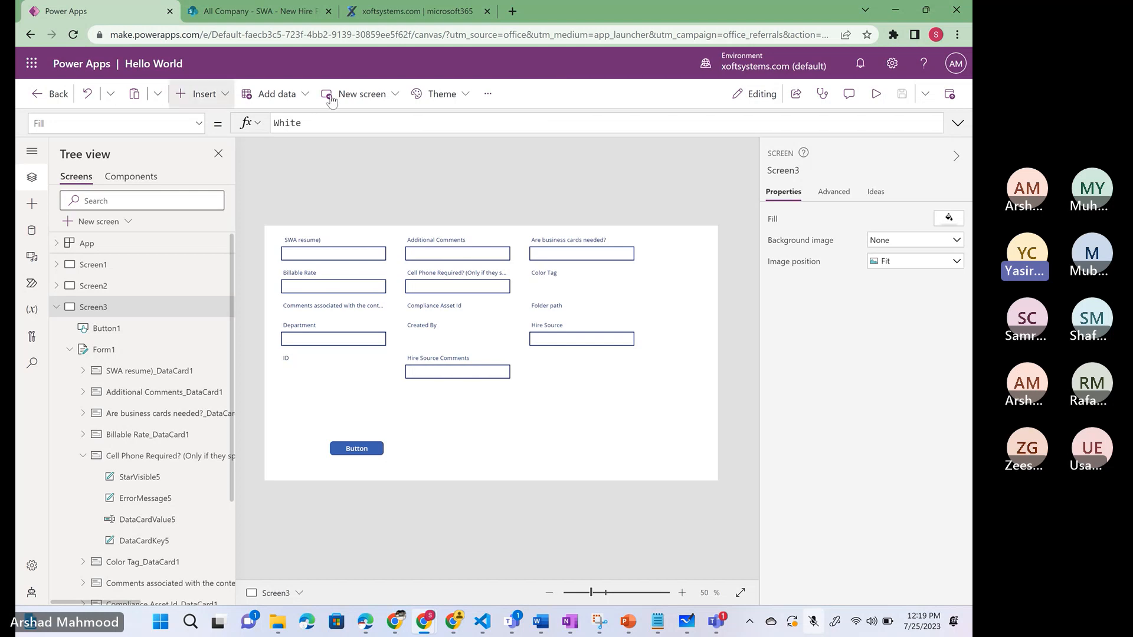
- Leave the Hello World app and show the environment's list of apps
click(35, 96)
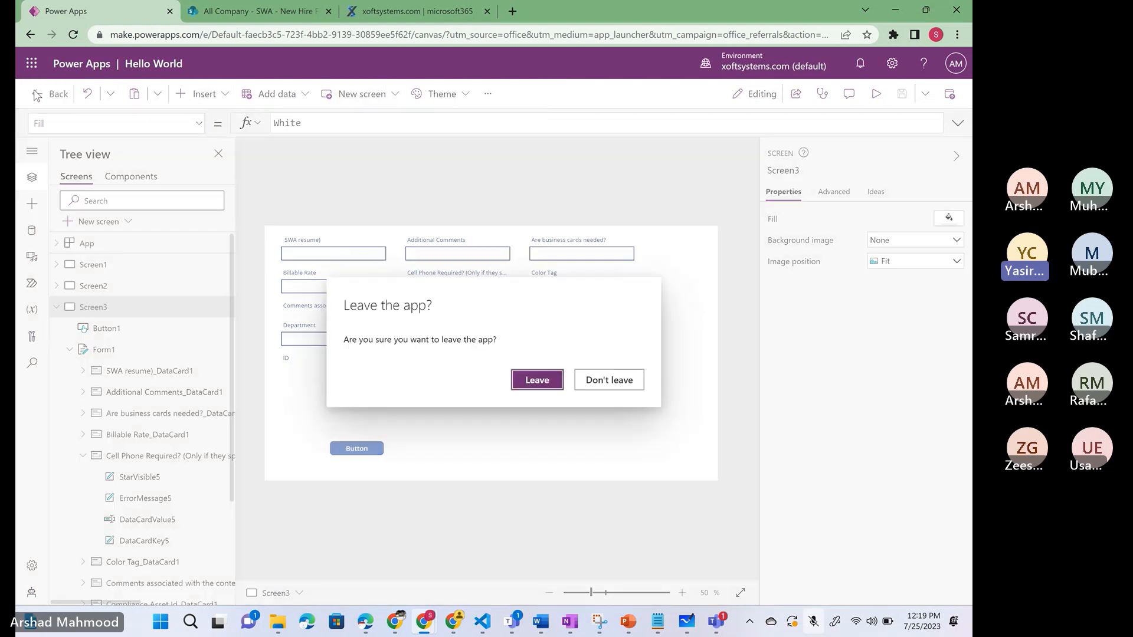
click(543, 382)
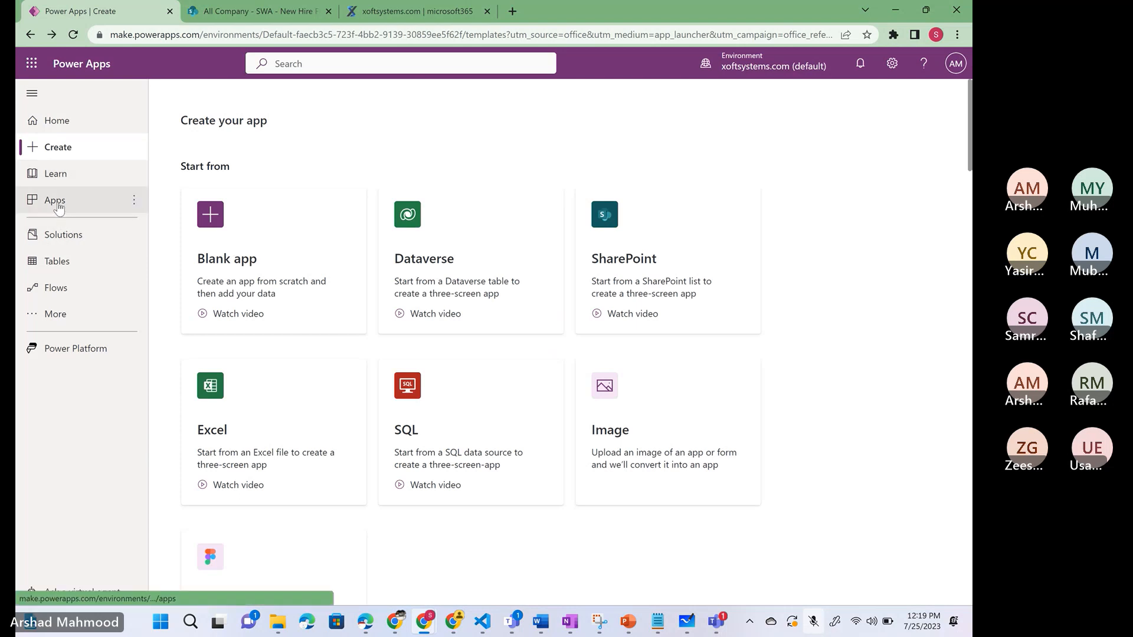
click(57, 204)
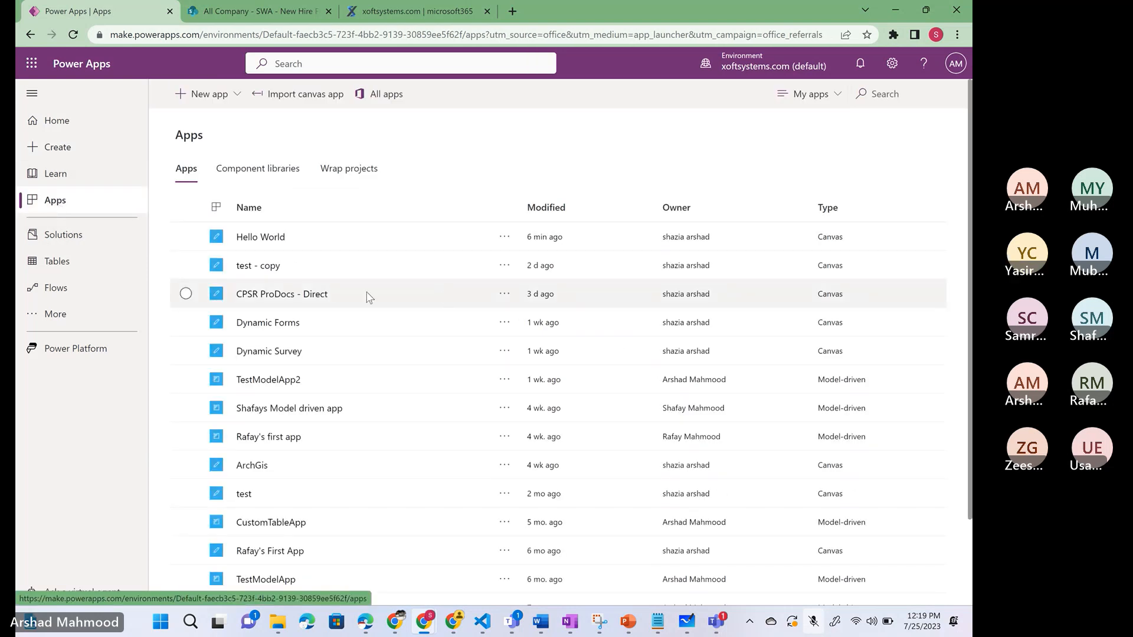
- Open the CPSR ProDocs - Direct app for editing and collapse the contents of ScreenHome
click(303, 294)
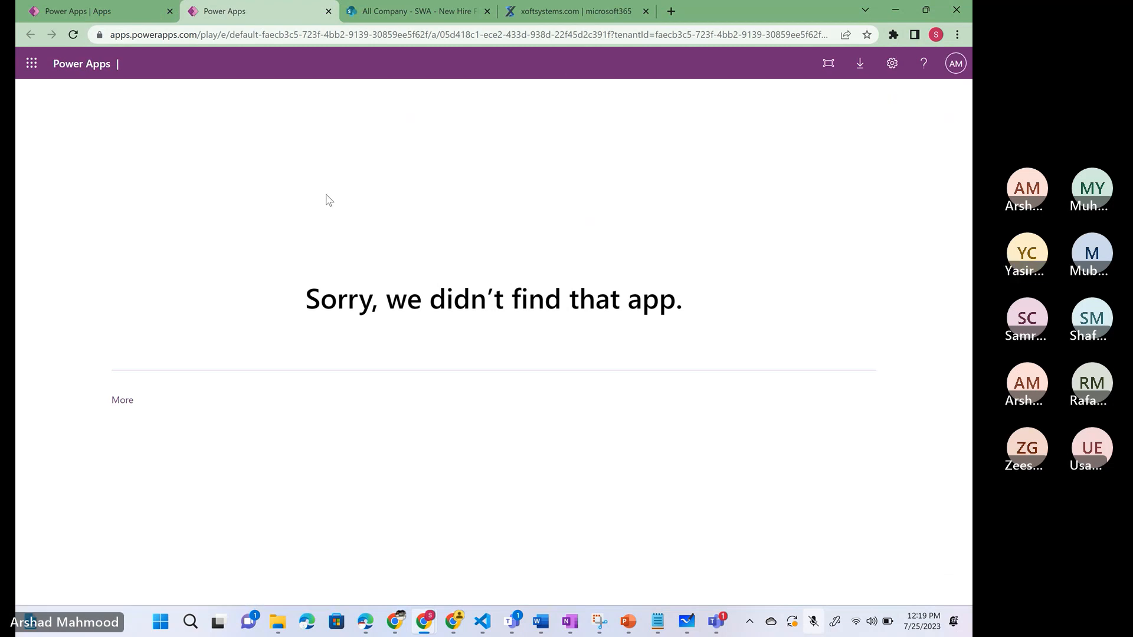
click(329, 12)
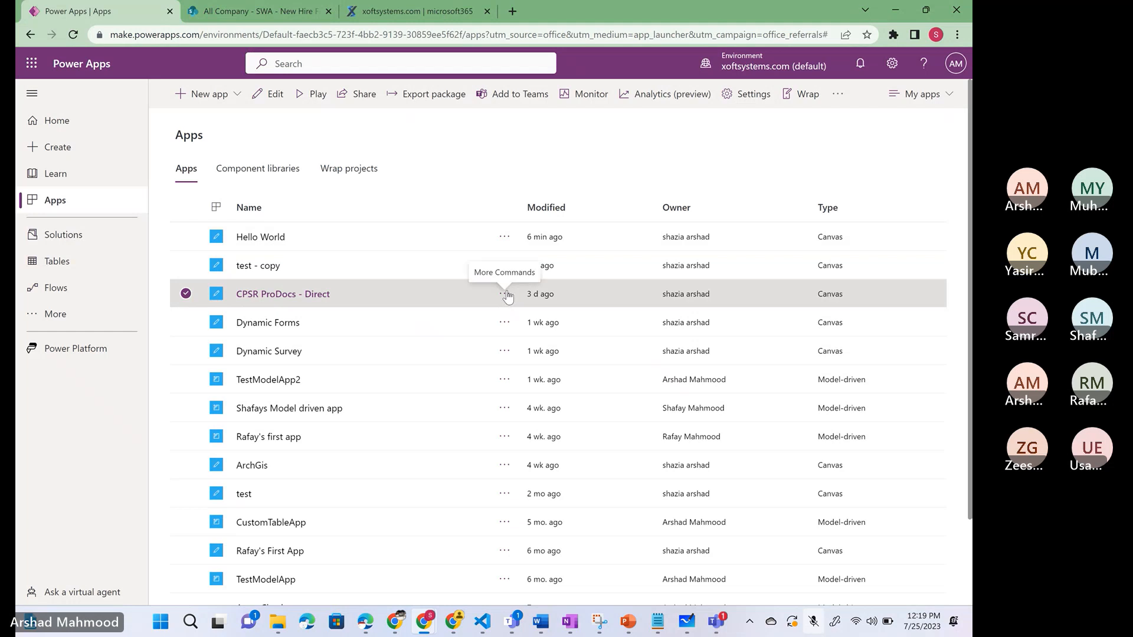
click(506, 294)
click(517, 319)
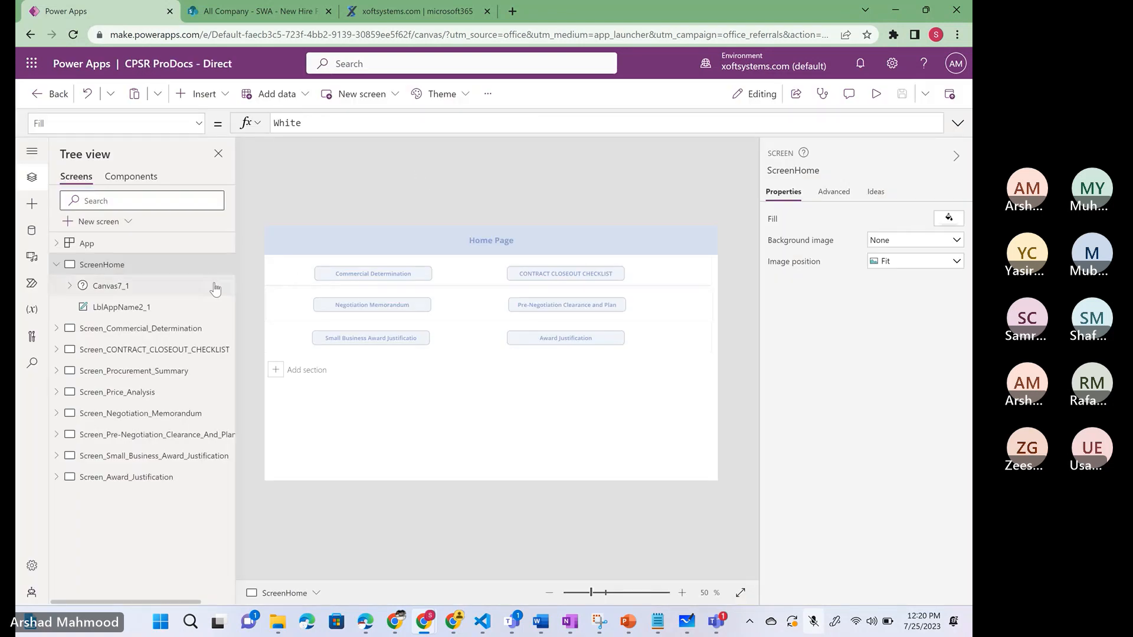
click(56, 265)
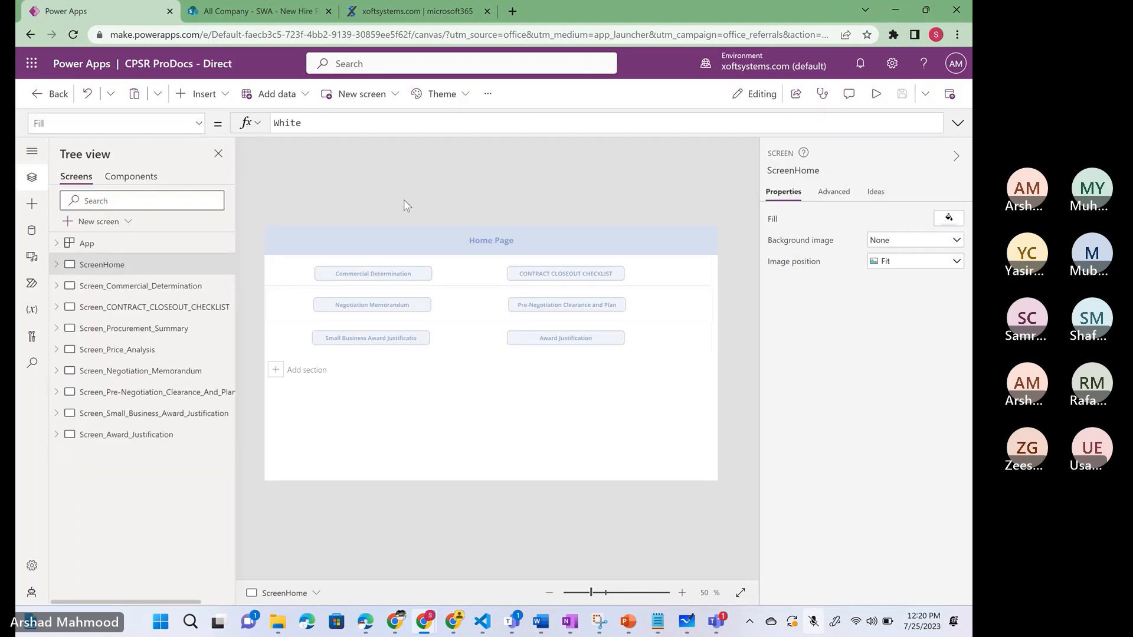
- Preview the app from its home page and examine the full Commercial Determination form, then end the preview
click(877, 95)
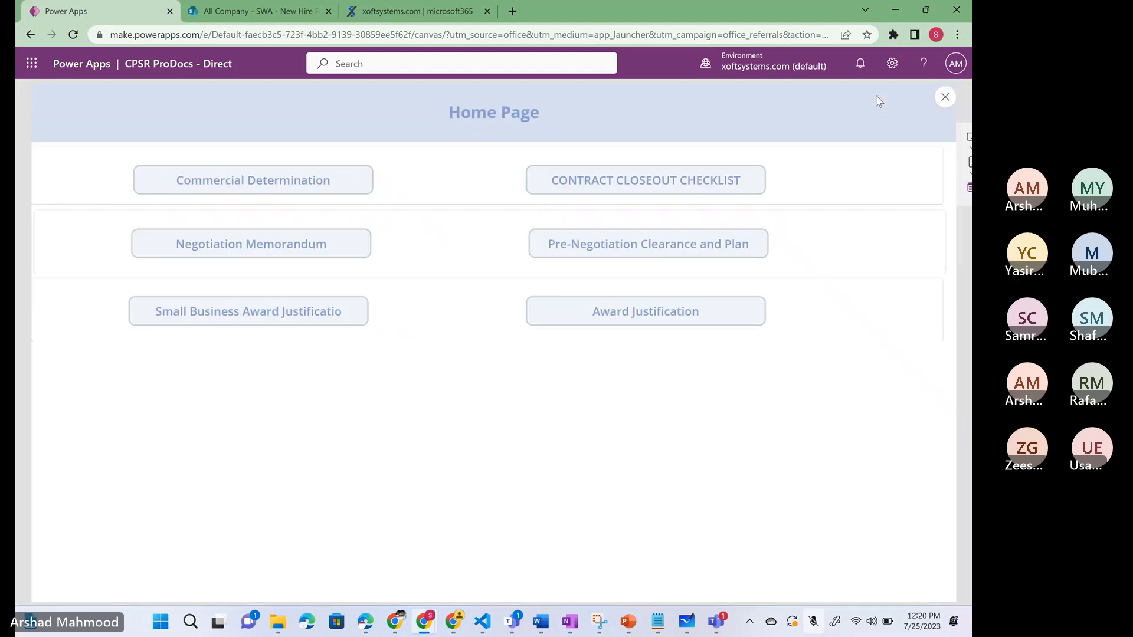
click(288, 185)
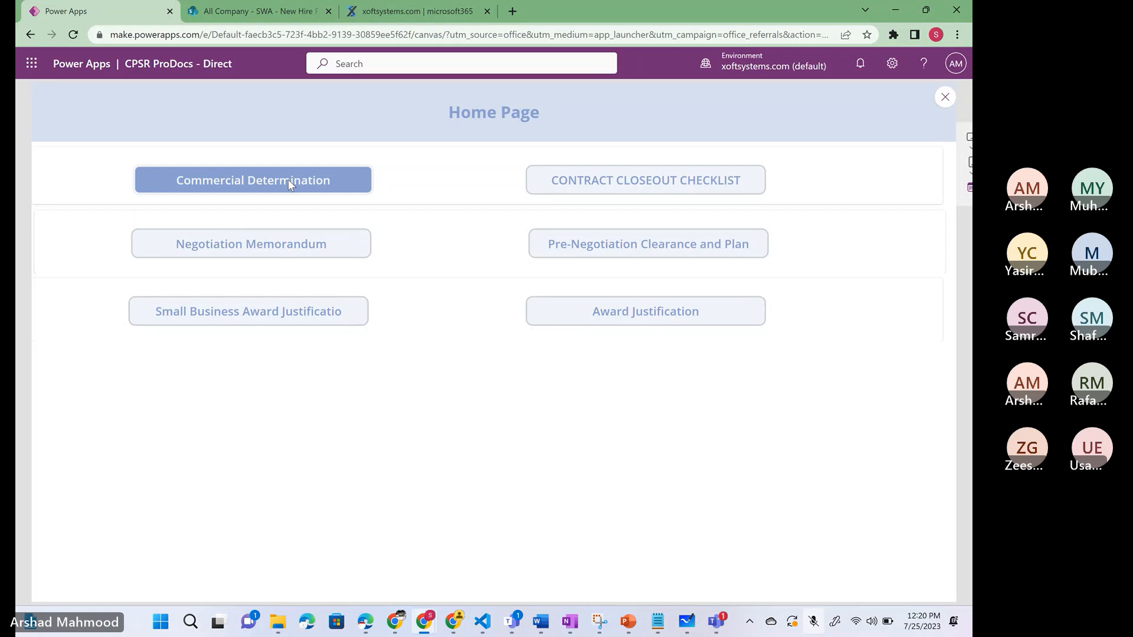
scroll(498, 324, down, 8)
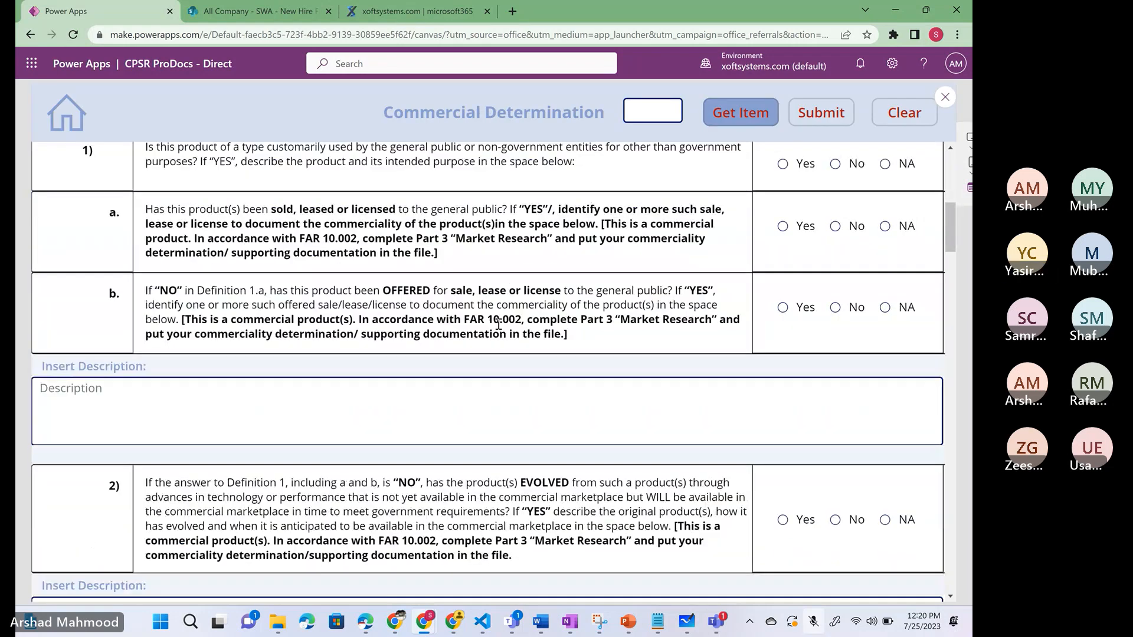
scroll(499, 324, down, 7)
scroll(499, 329, down, 8)
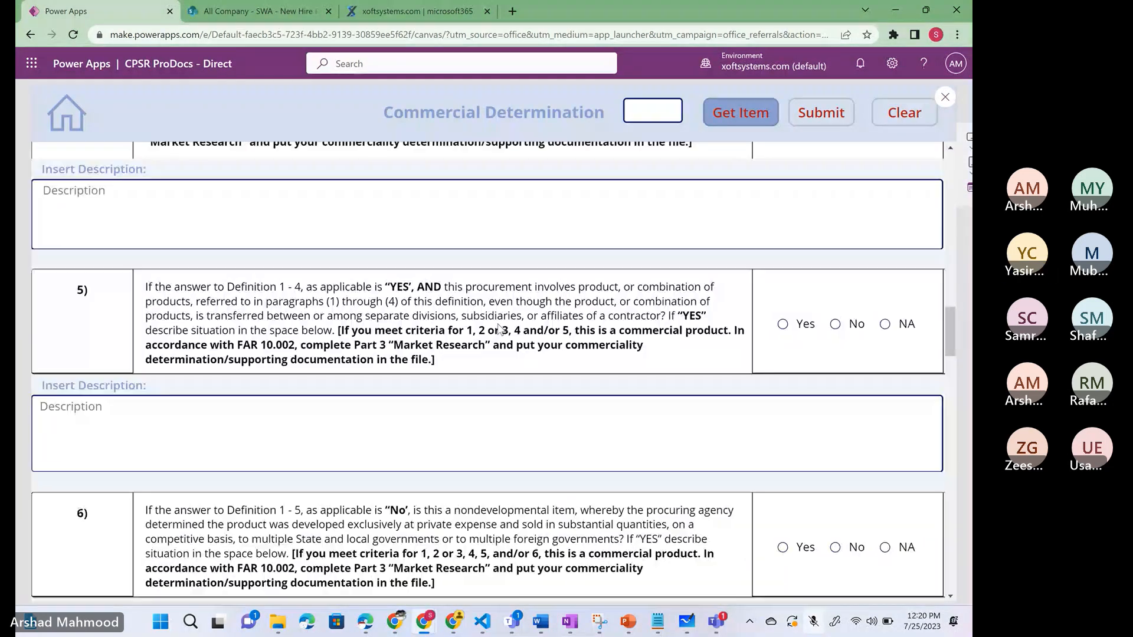
scroll(498, 329, down, 10)
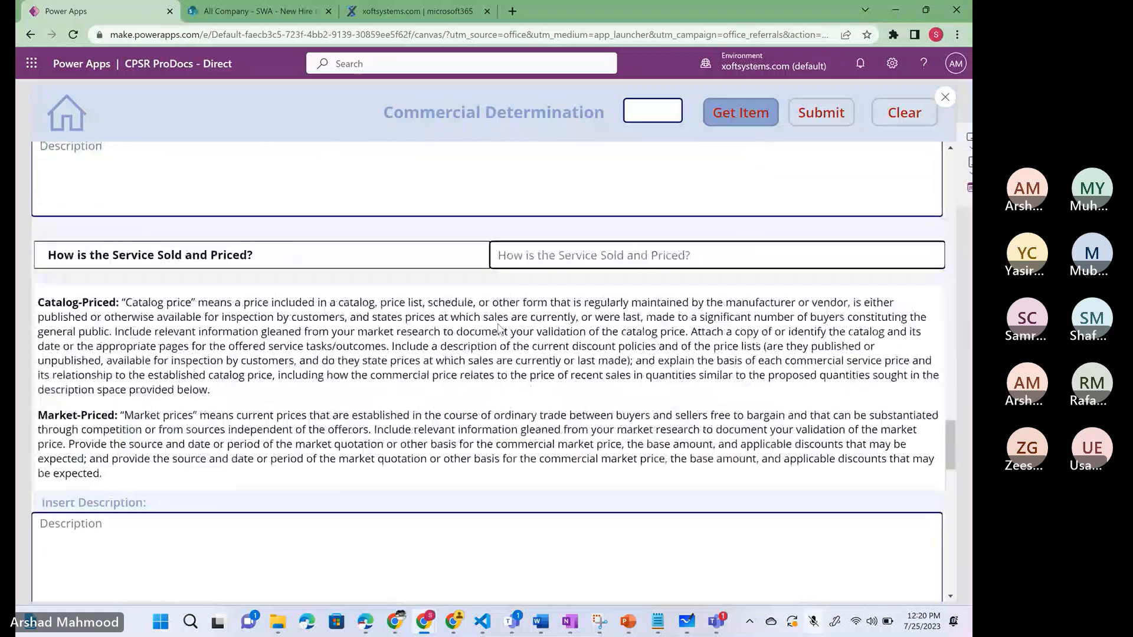
scroll(499, 329, down, 15)
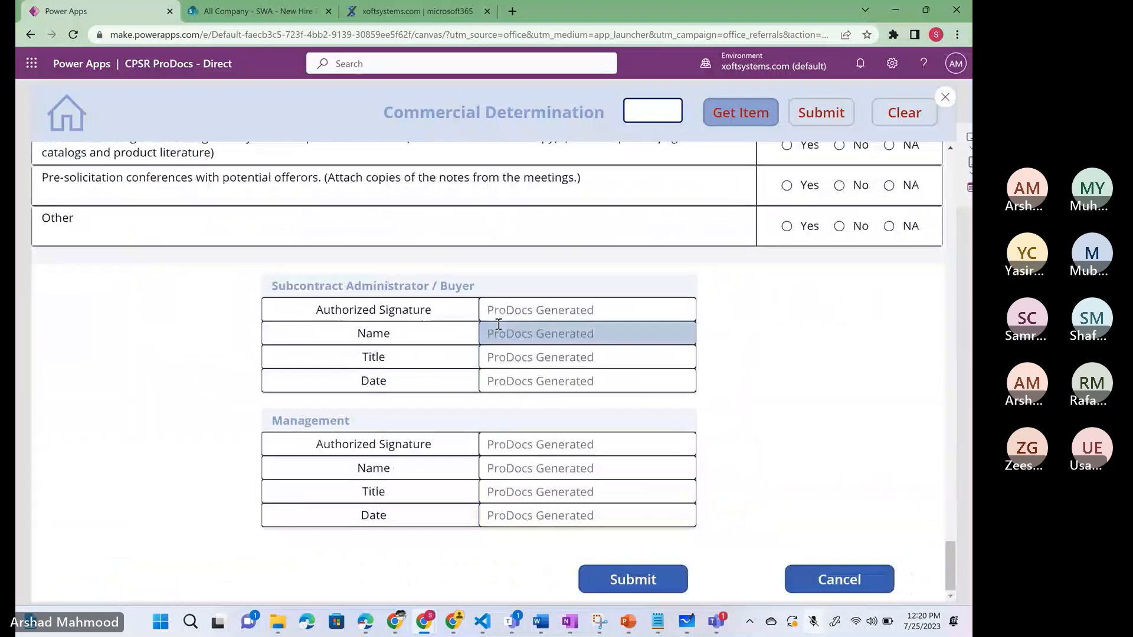
scroll(498, 324, up, 20)
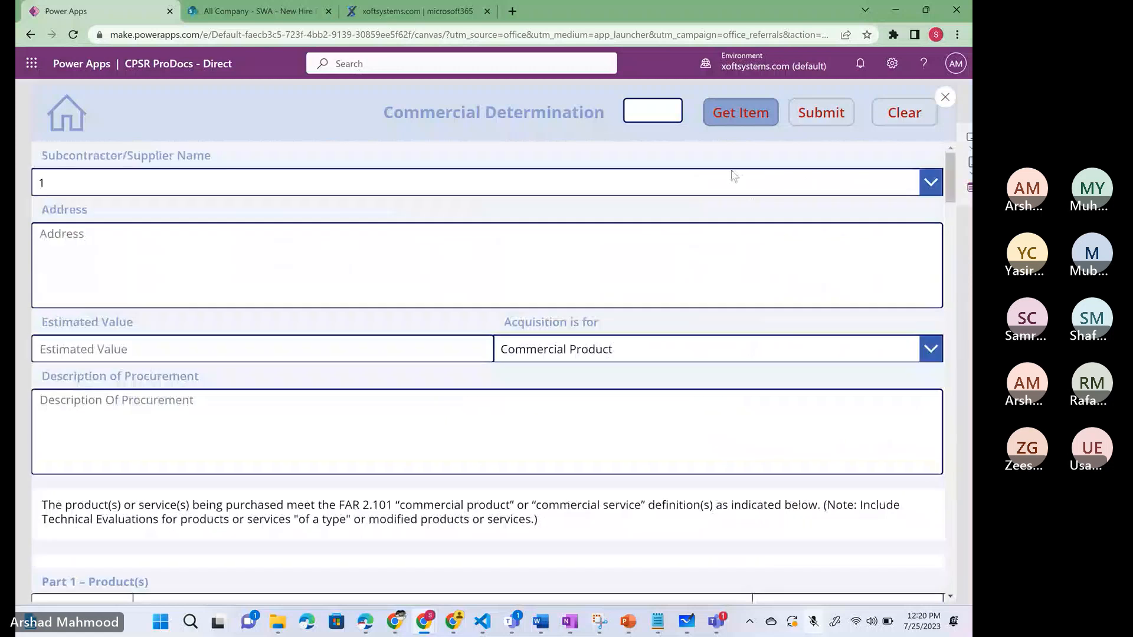
click(945, 98)
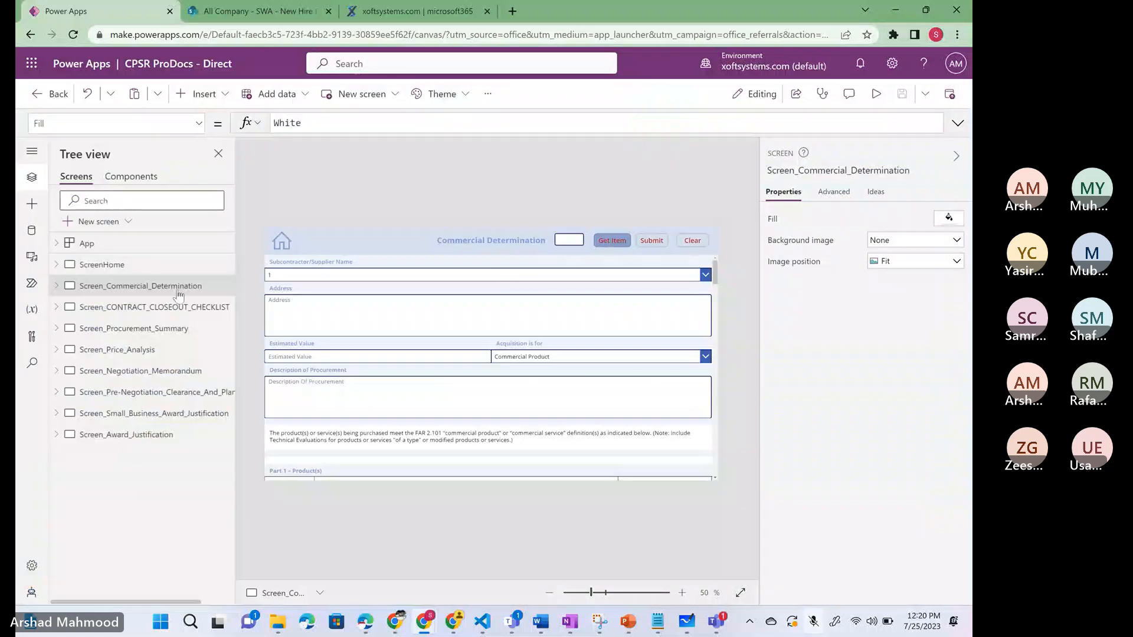
- Review the layouts of the app's screens from Screen_Procurement_Summary through Screen_Award_Justification
click(112, 329)
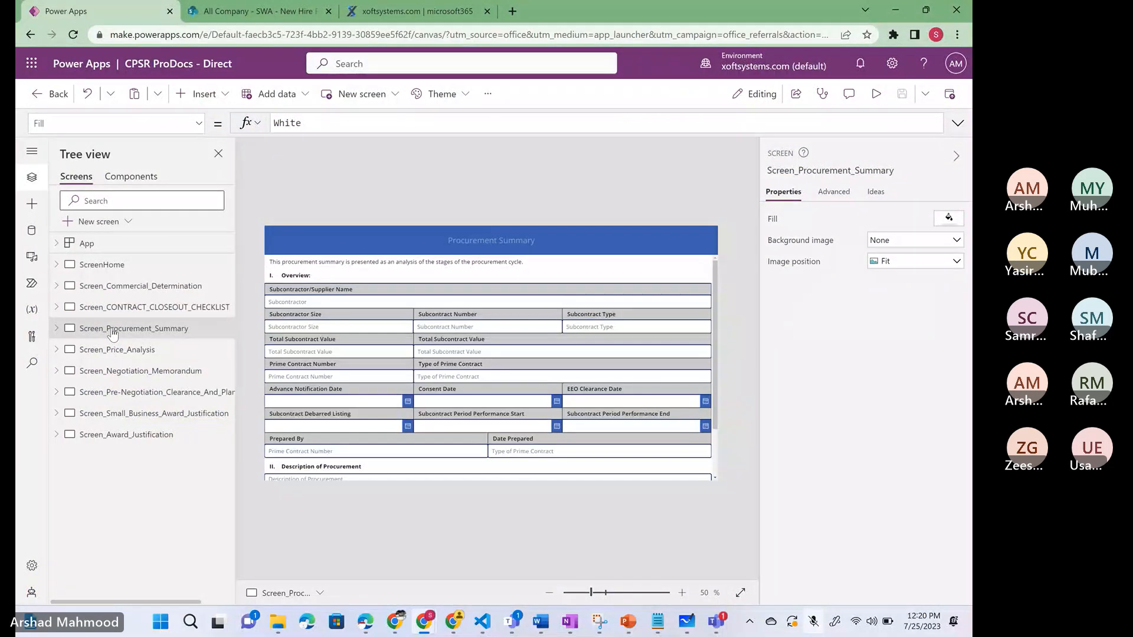
click(109, 351)
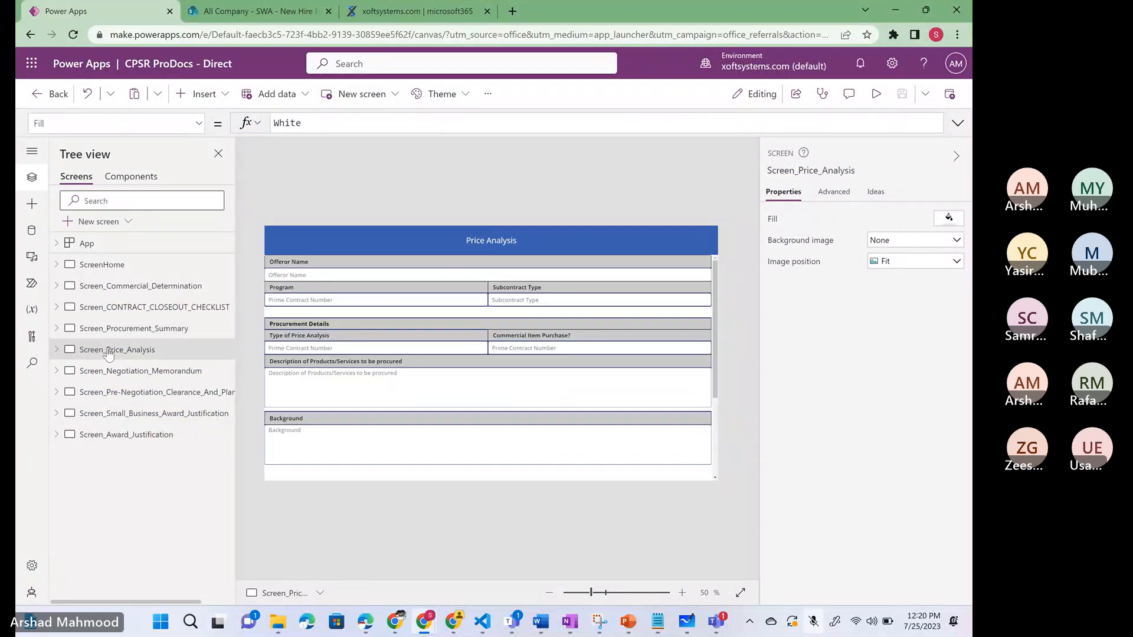
click(112, 374)
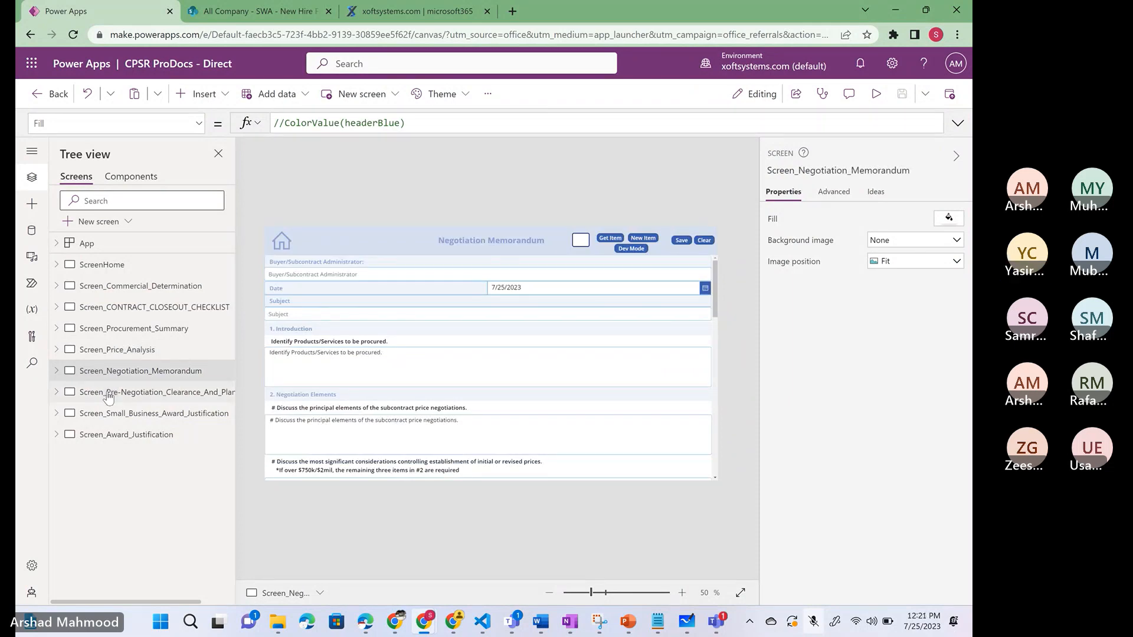
click(109, 394)
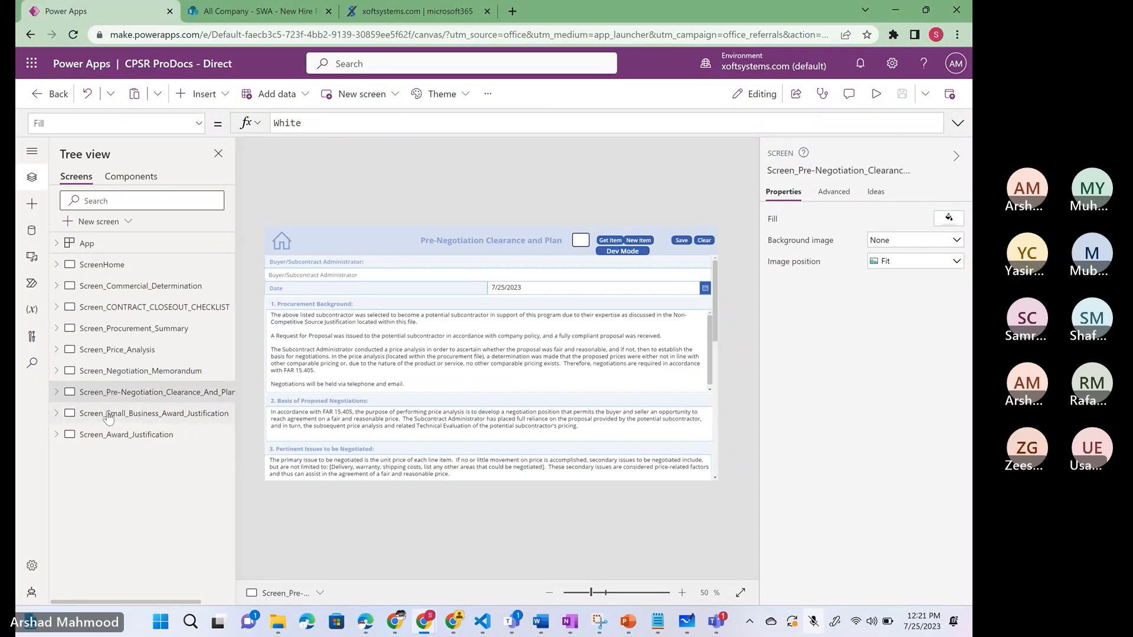
click(108, 415)
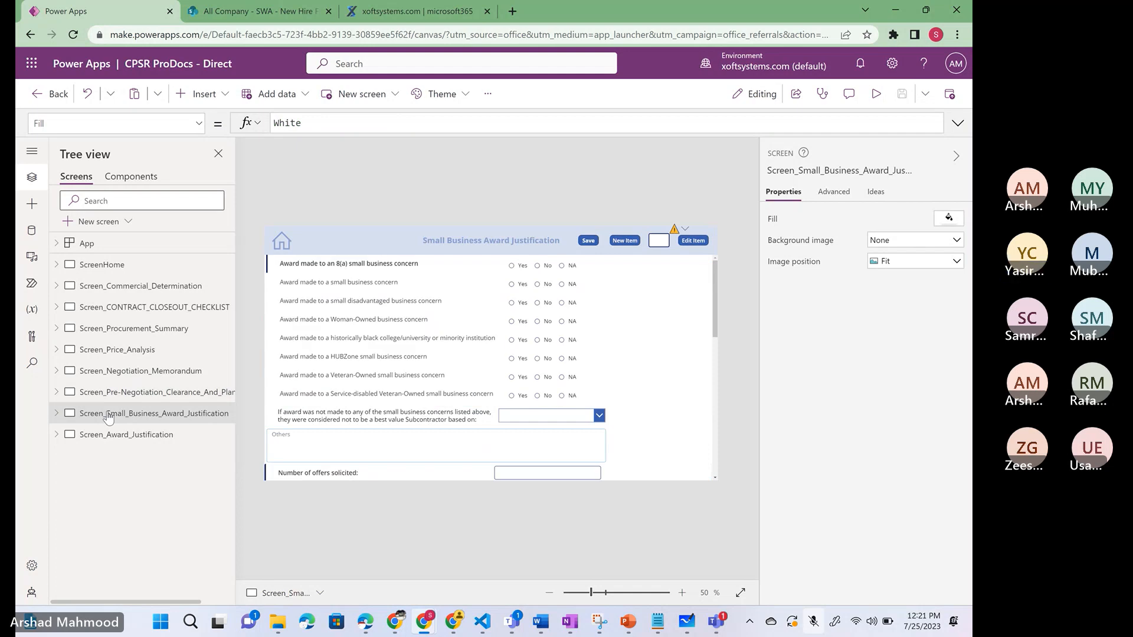
click(124, 438)
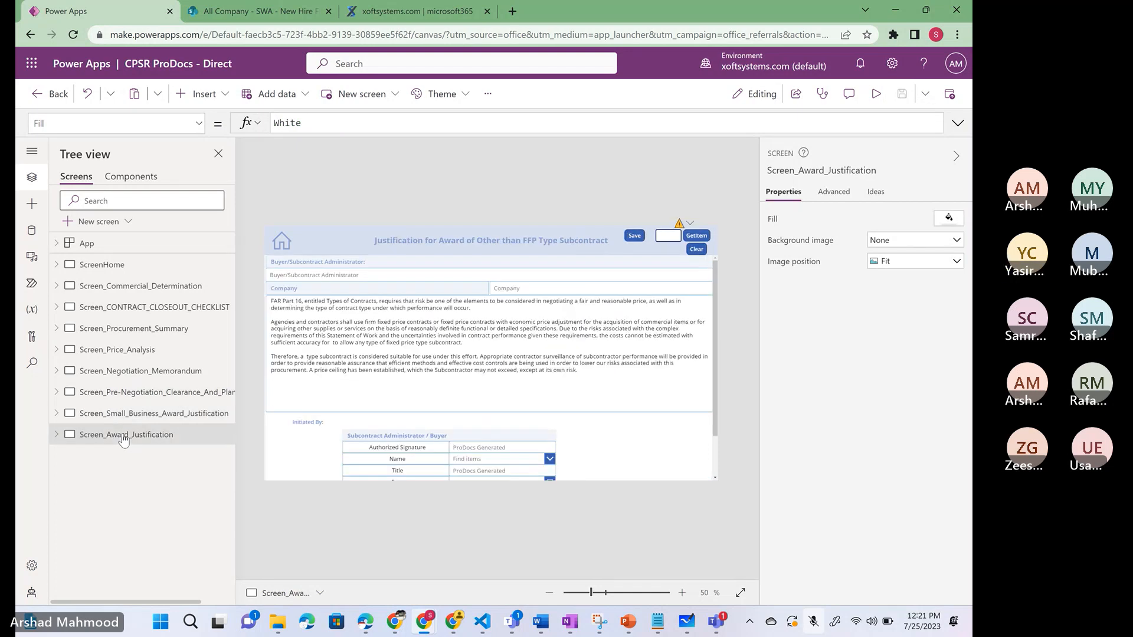
- Switch to the browser window with the JA White (Upgrade) environment and run its CPSR ProDocs - Direct app
mouse_move(452, 617)
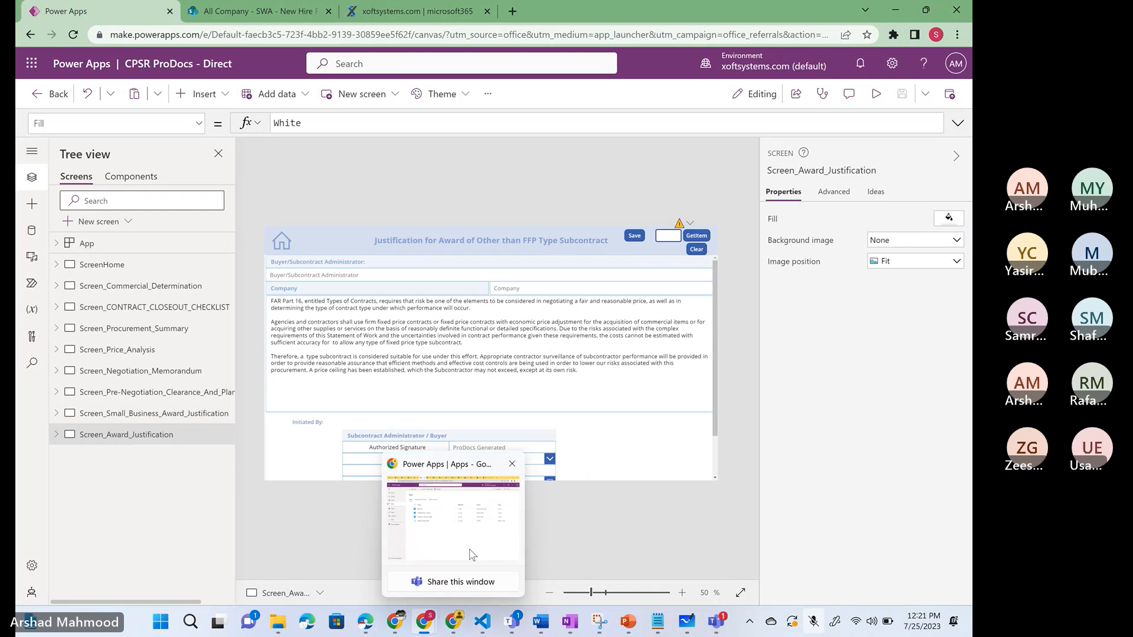
click(472, 554)
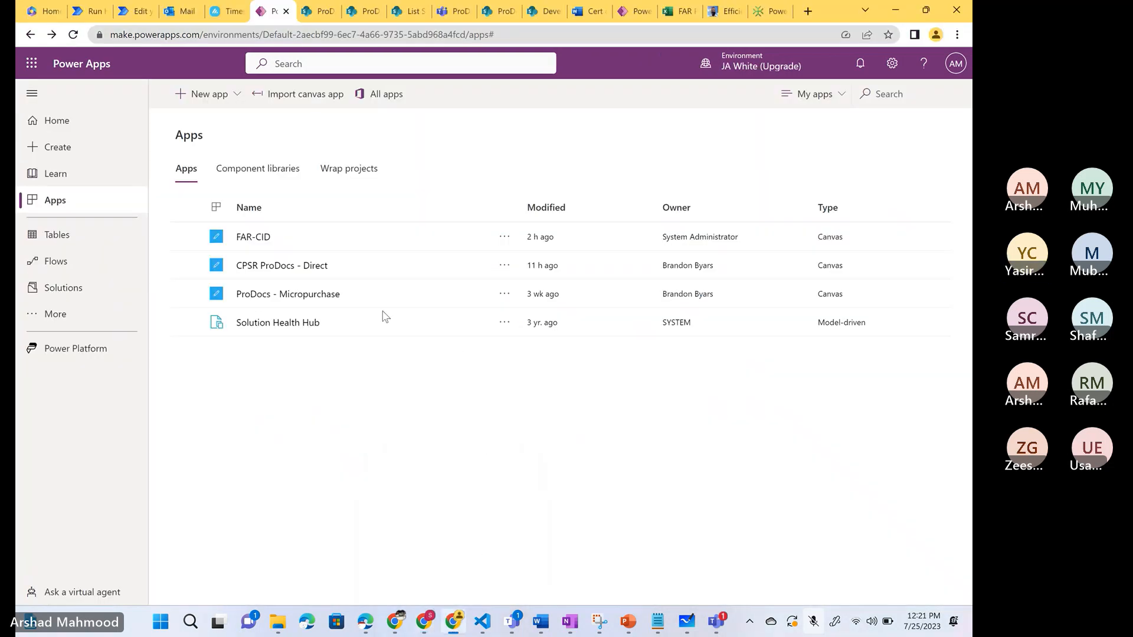
click(282, 266)
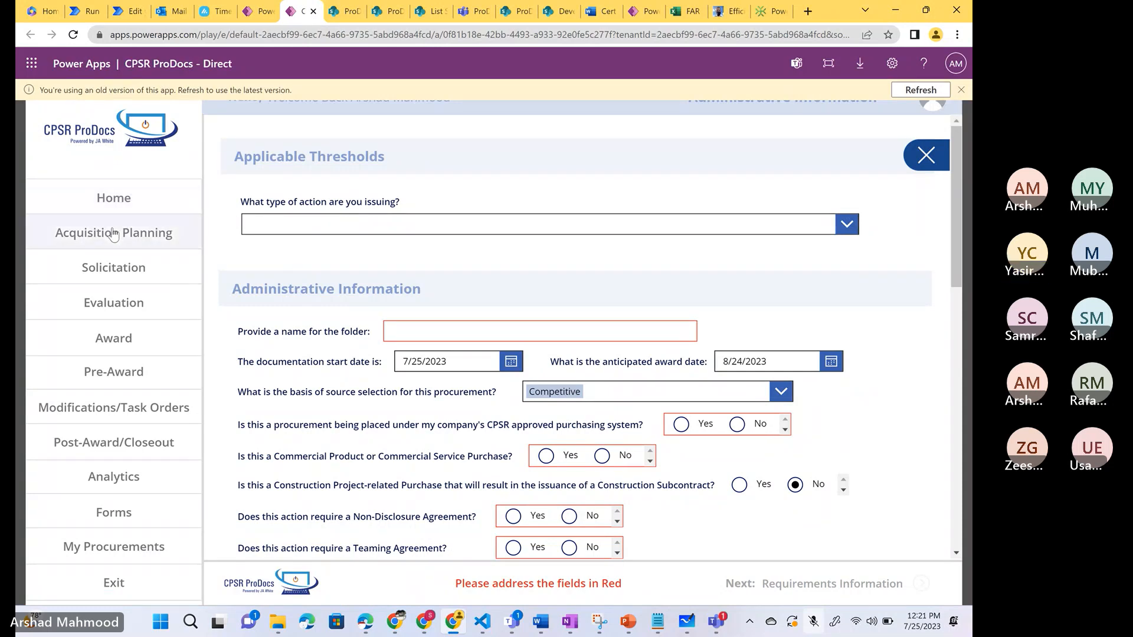
- Examine the Solicitation and Evaluation pages of the running CPSR ProDocs app, including the Best Value Ranking Results section
click(102, 271)
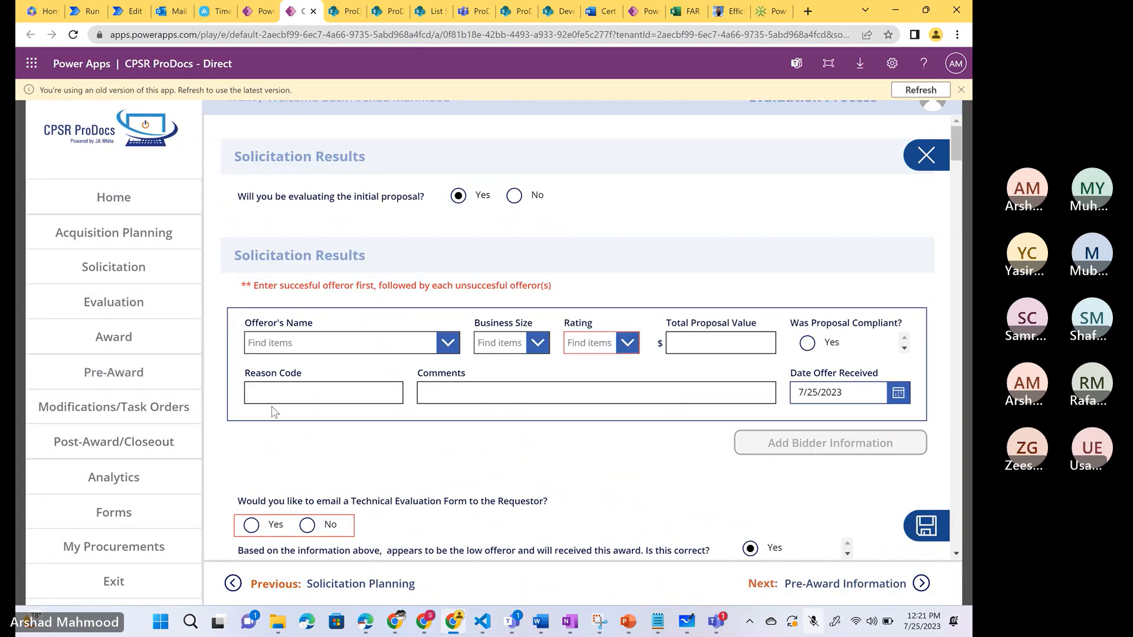
scroll(274, 411, down, 10)
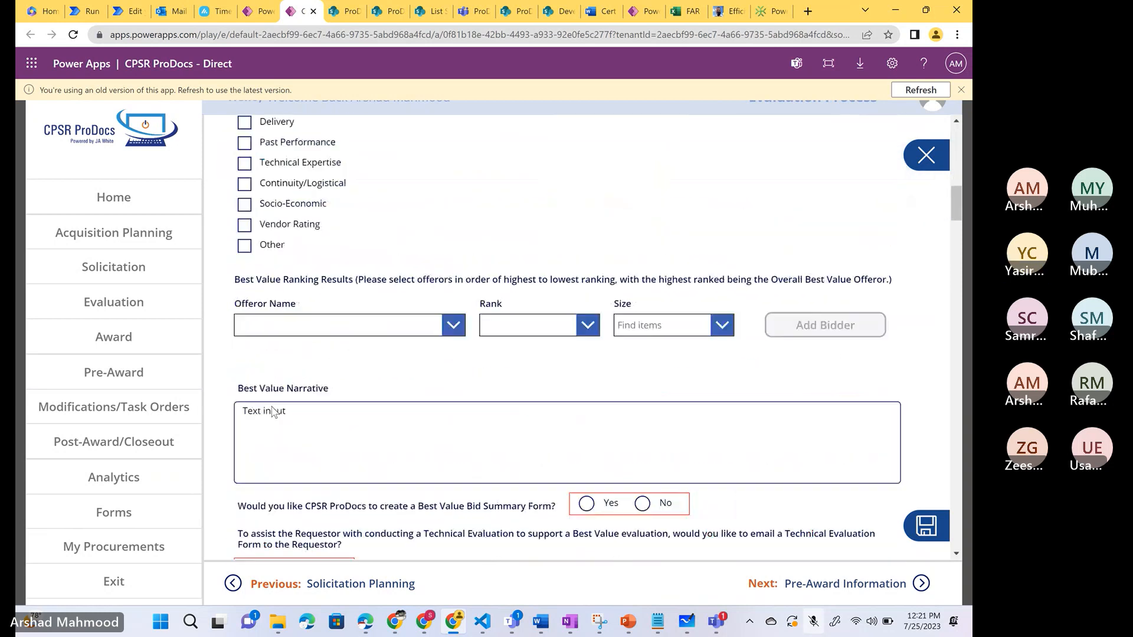
scroll(274, 412, down, 7)
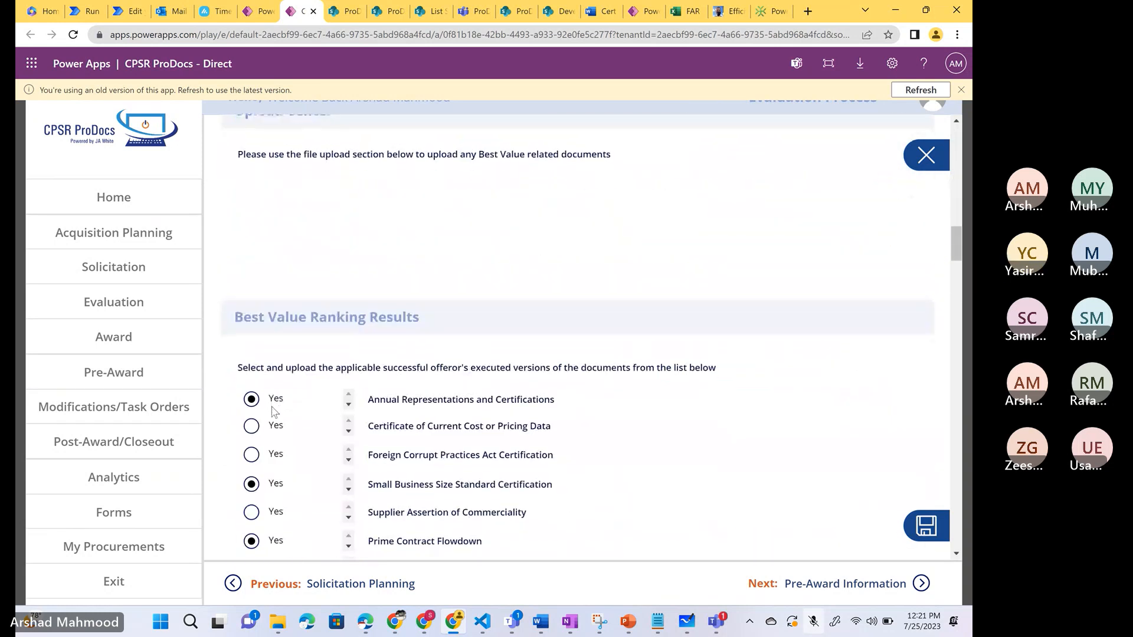
click(274, 411)
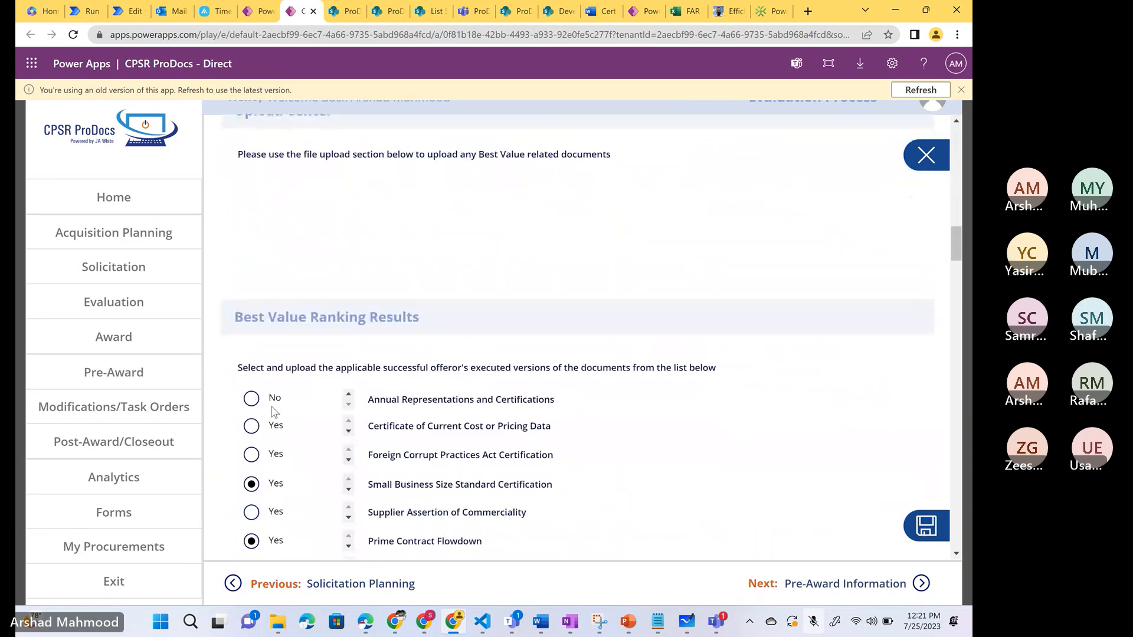
click(123, 271)
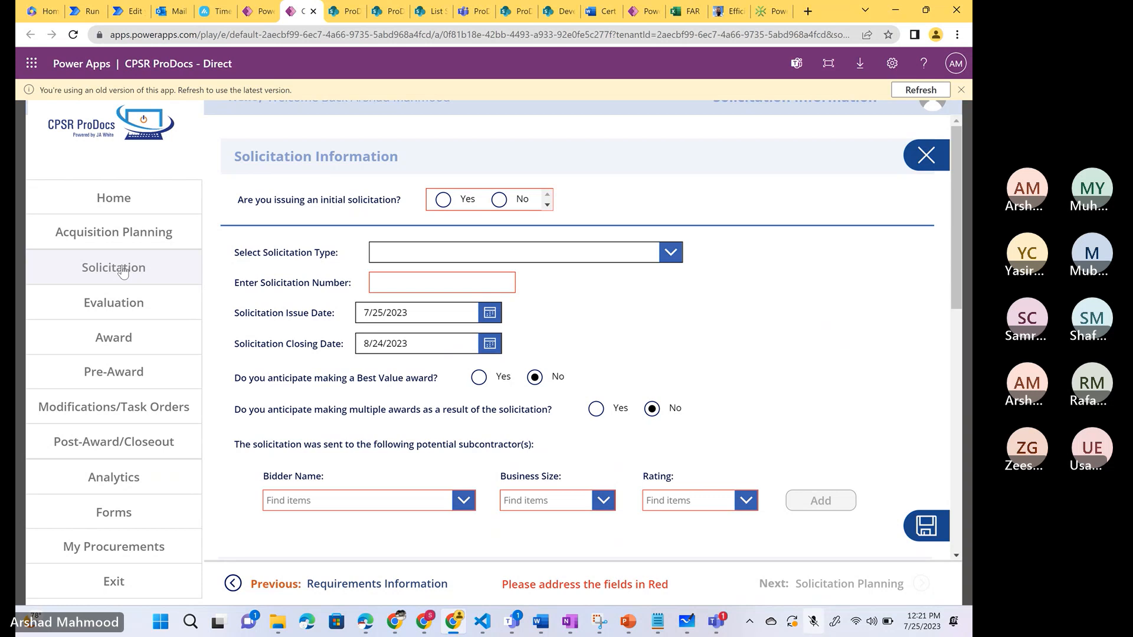
- Examine the Evaluation, Pre-Award, Forms and My Procurements pages of the running CPSR ProDocs app
click(113, 302)
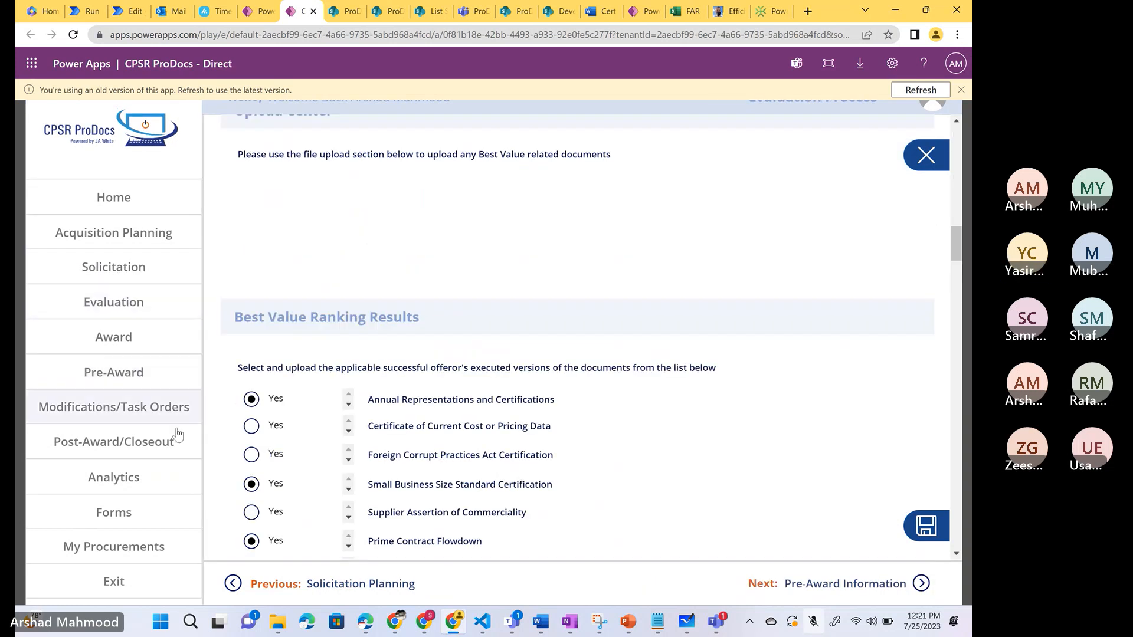
scroll(444, 346, down, 4)
scroll(444, 346, down, 2)
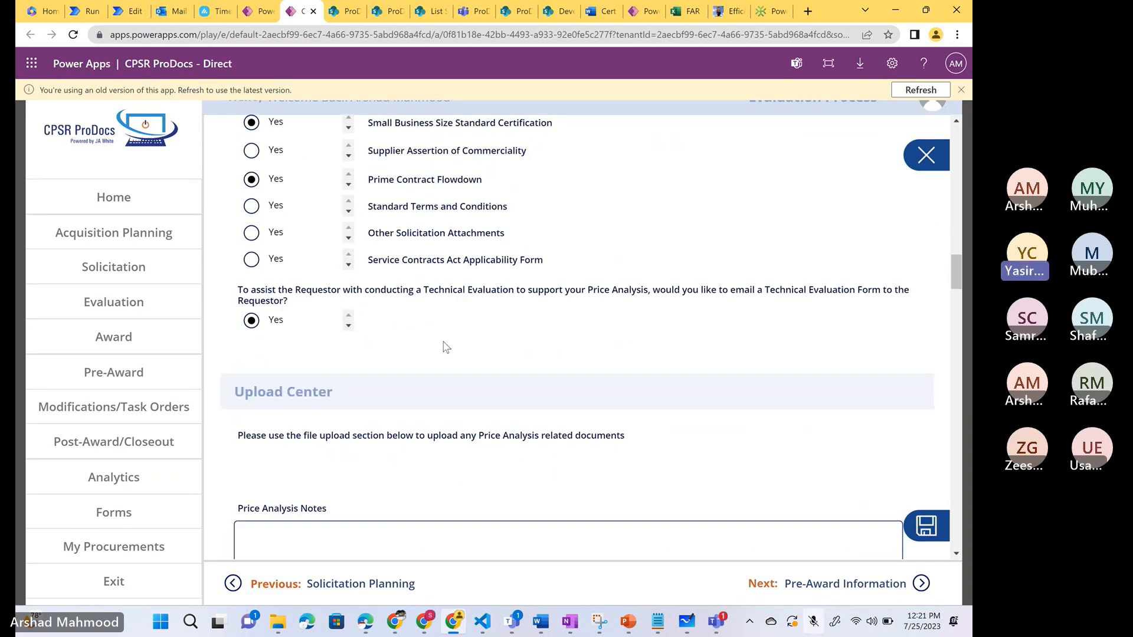
click(121, 378)
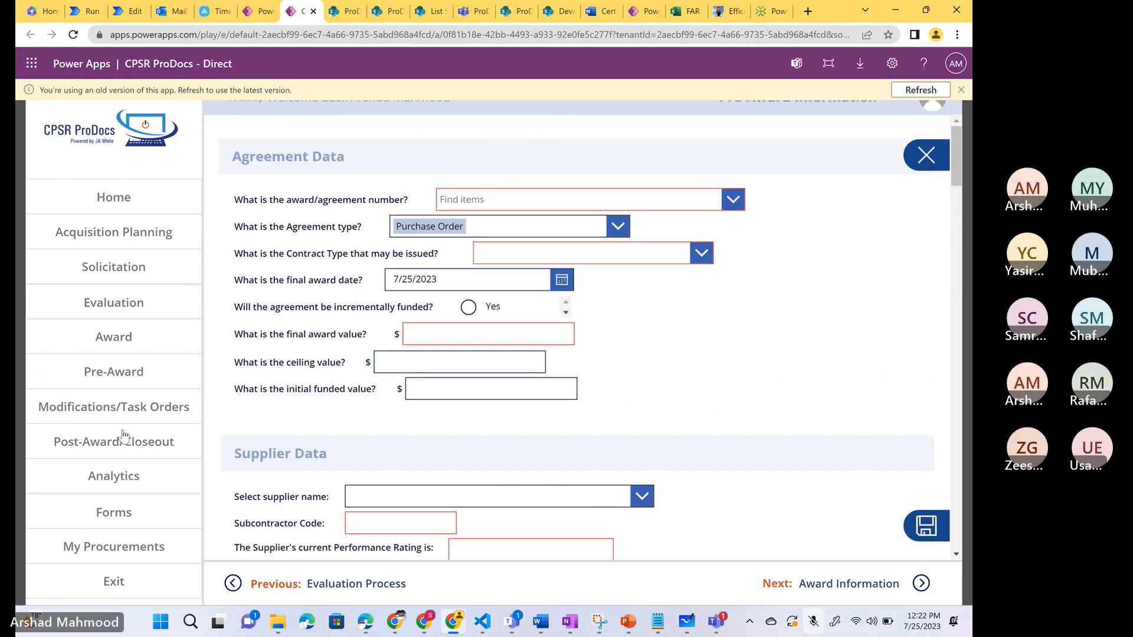
click(112, 483)
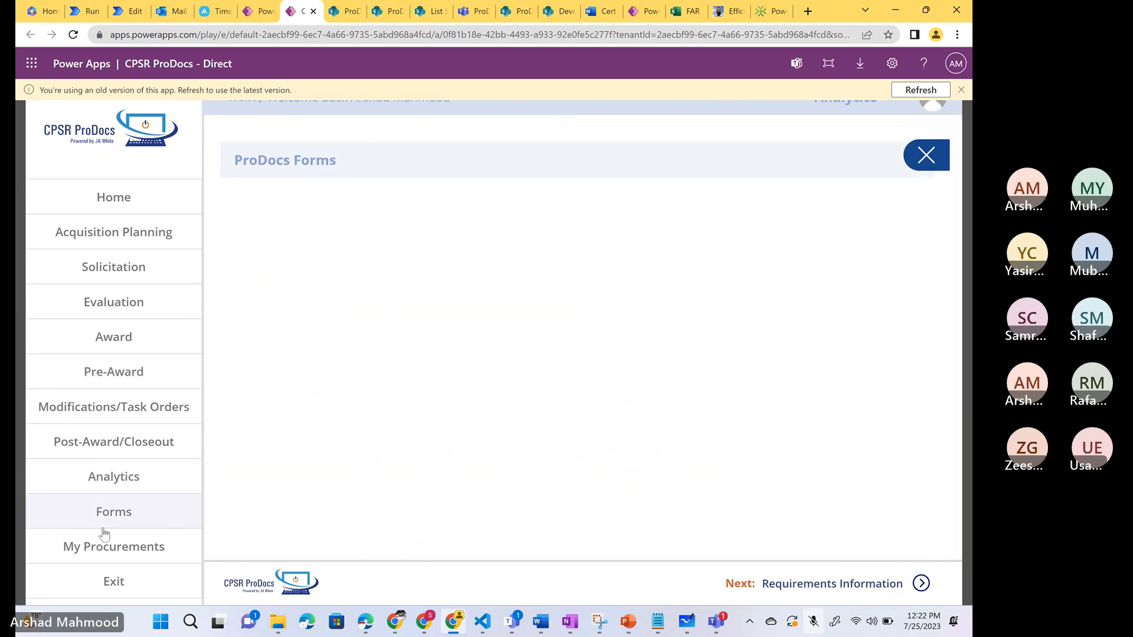
click(98, 551)
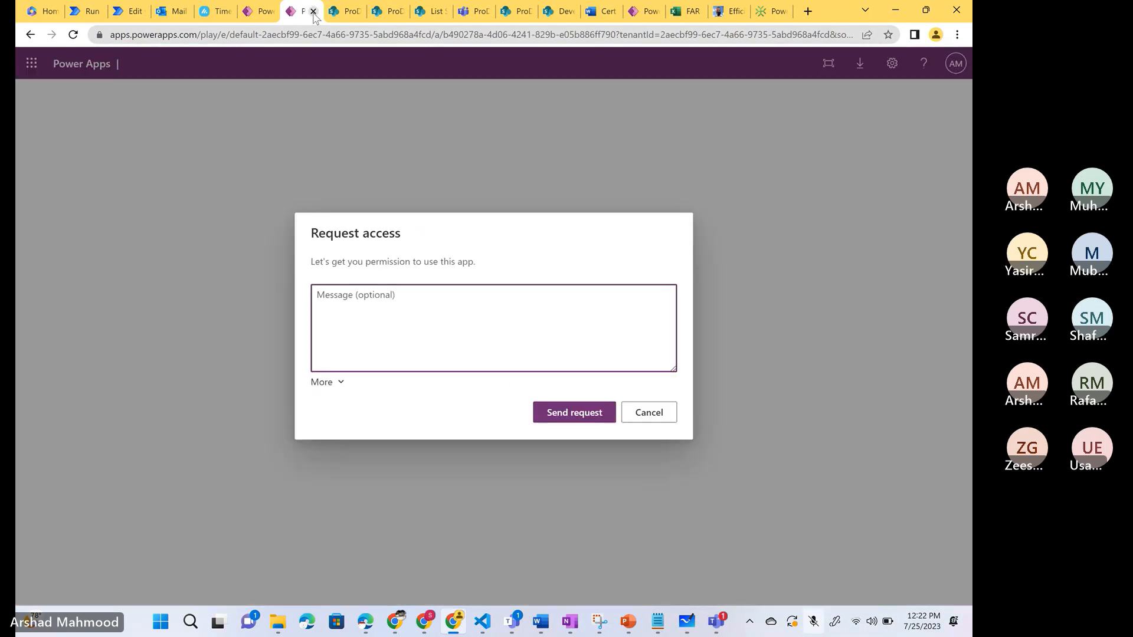
- Close the running app's browser tab and switch back to the CPSR ProDocs - Direct editor in the xoftsystems.com environment
click(314, 11)
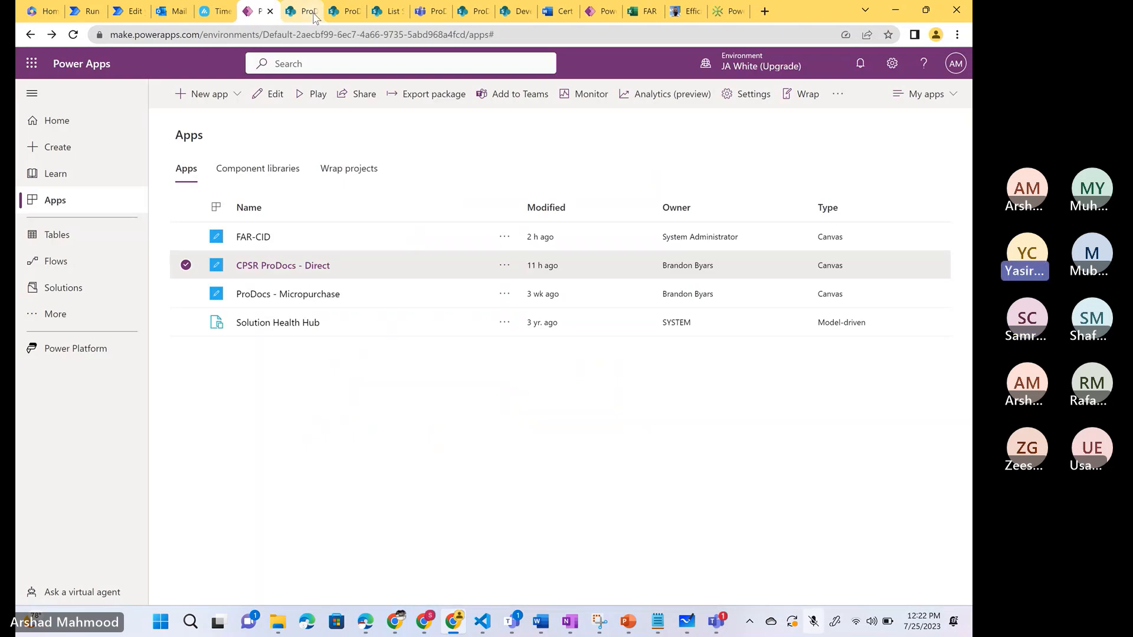
click(214, 11)
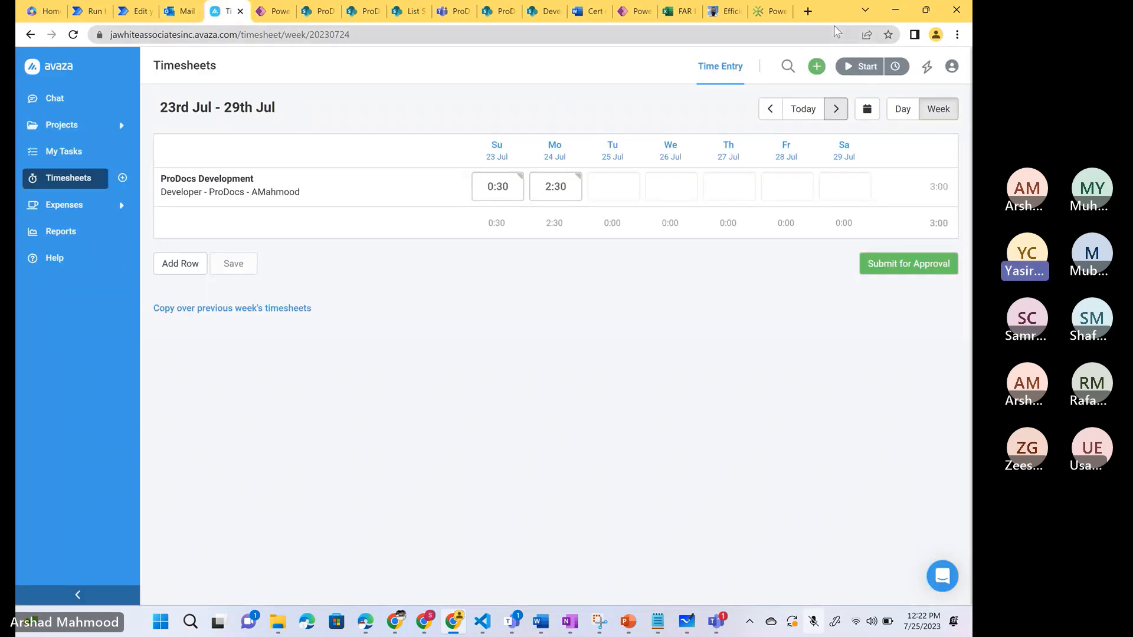
key(alt+Tab)
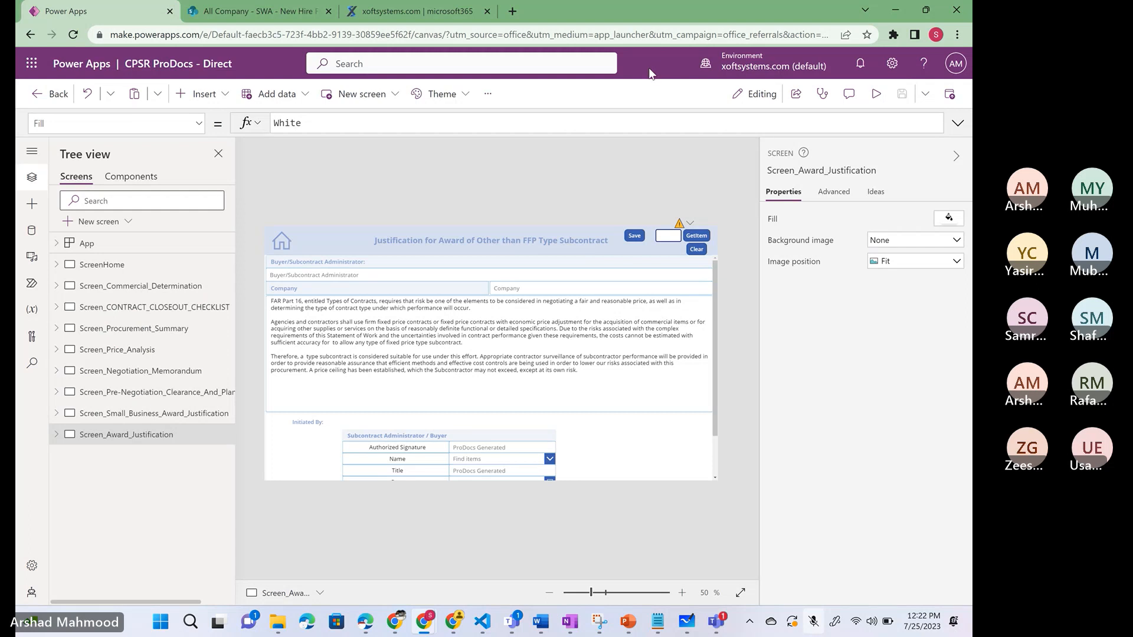
- Switch to the Canvas app meeting in Teams, maximize it and check its recording and transcription options
click(940, 434)
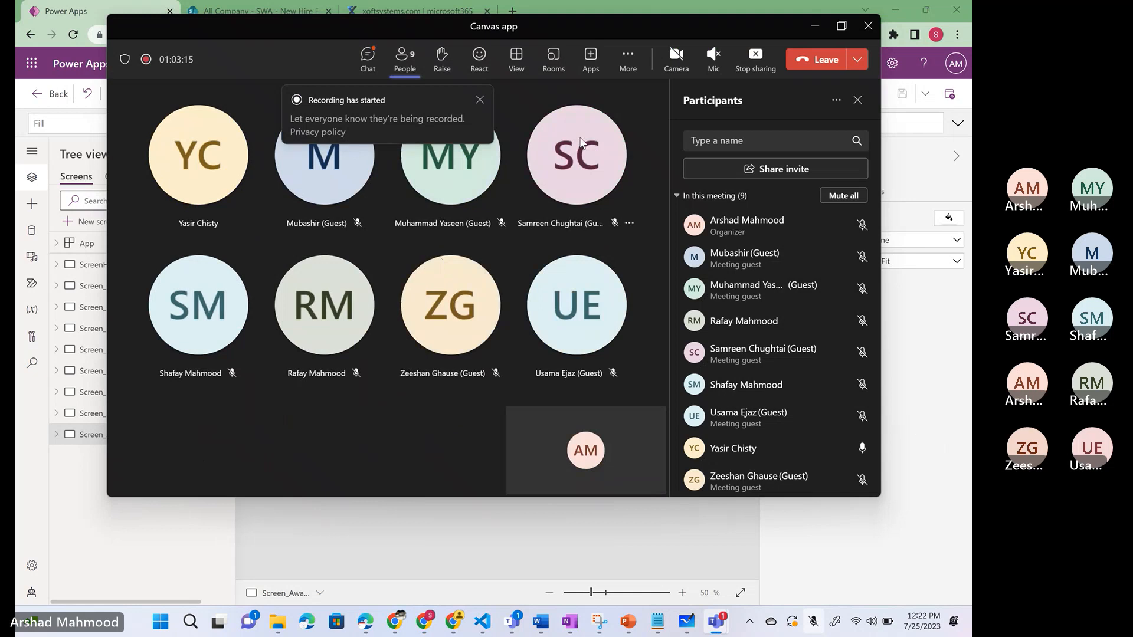
double_click(754, 27)
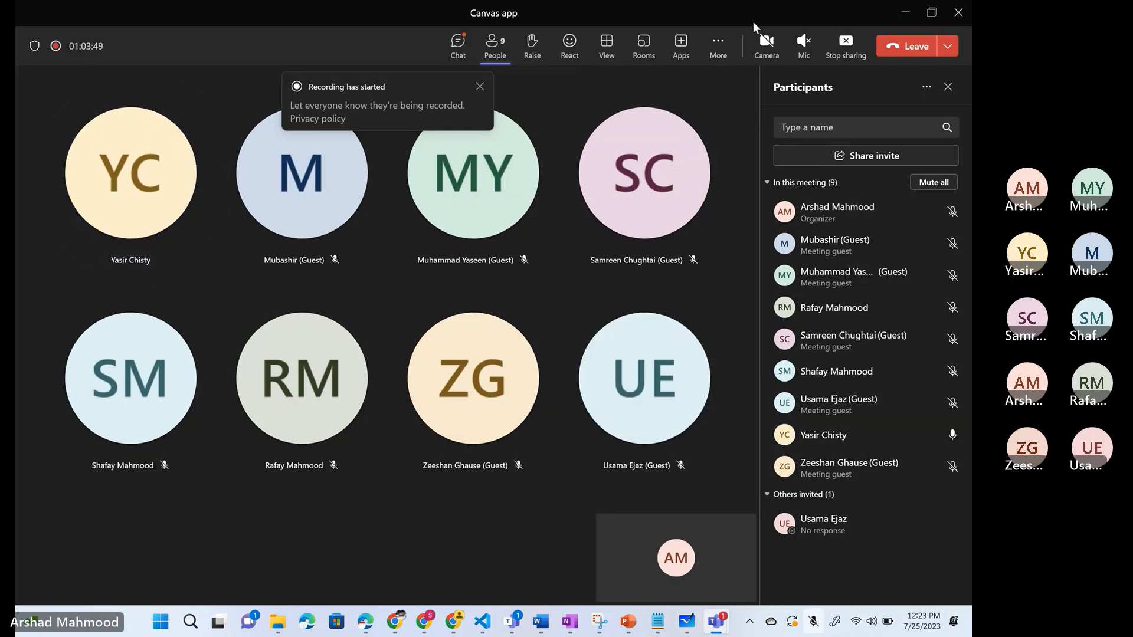
click(718, 54)
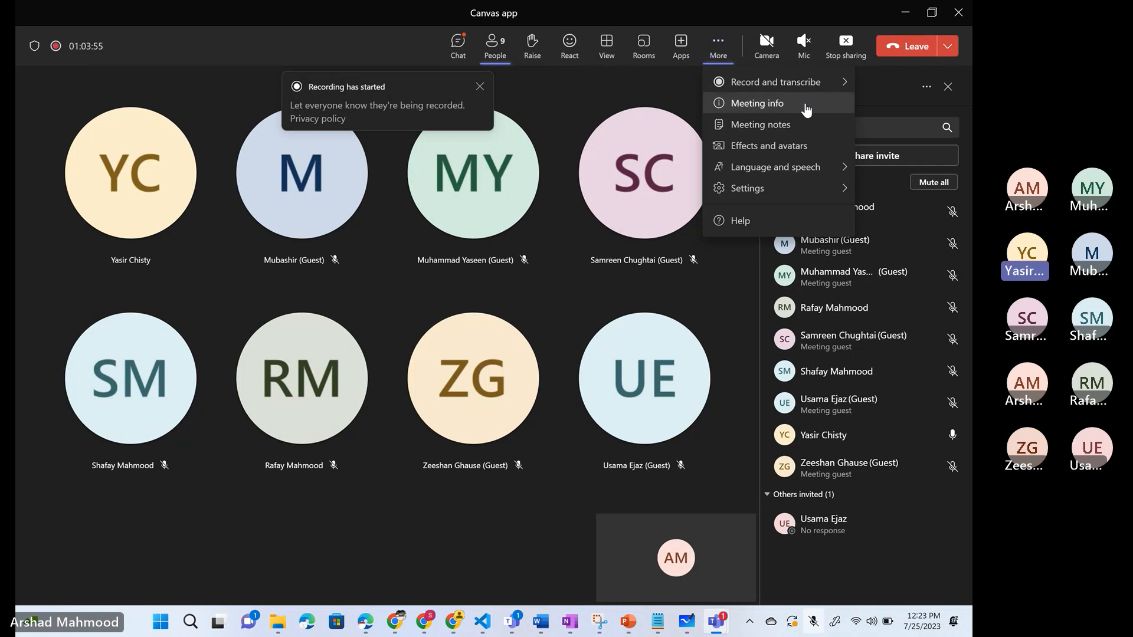
mouse_move(845, 88)
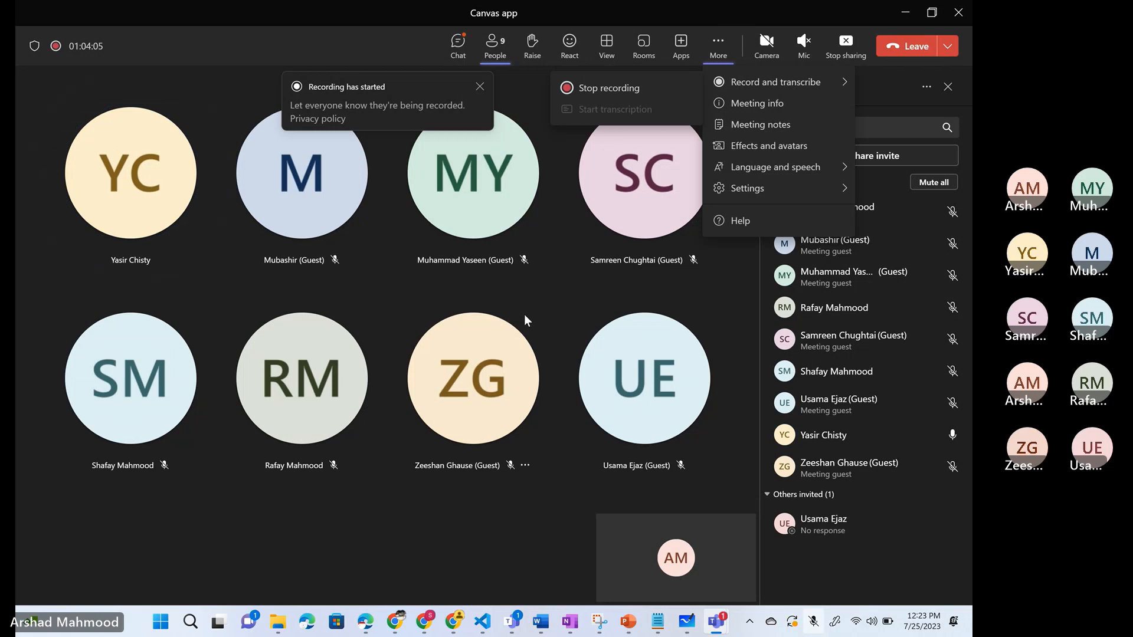
click(403, 513)
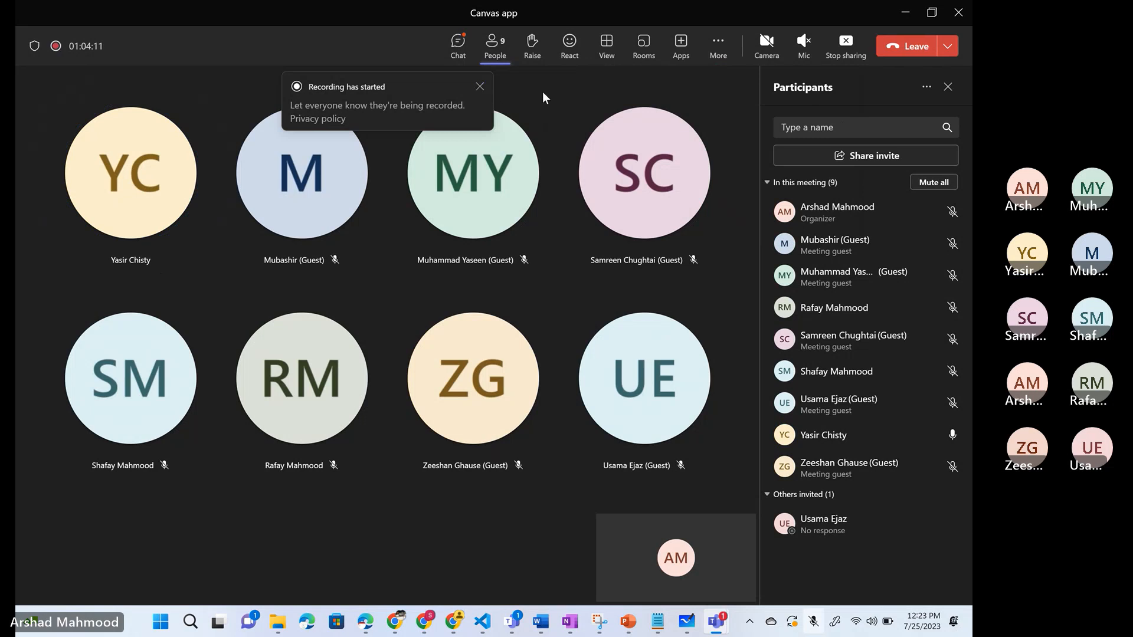
- Show the meeting notes and the meeting info of the Canvas app meeting
click(720, 52)
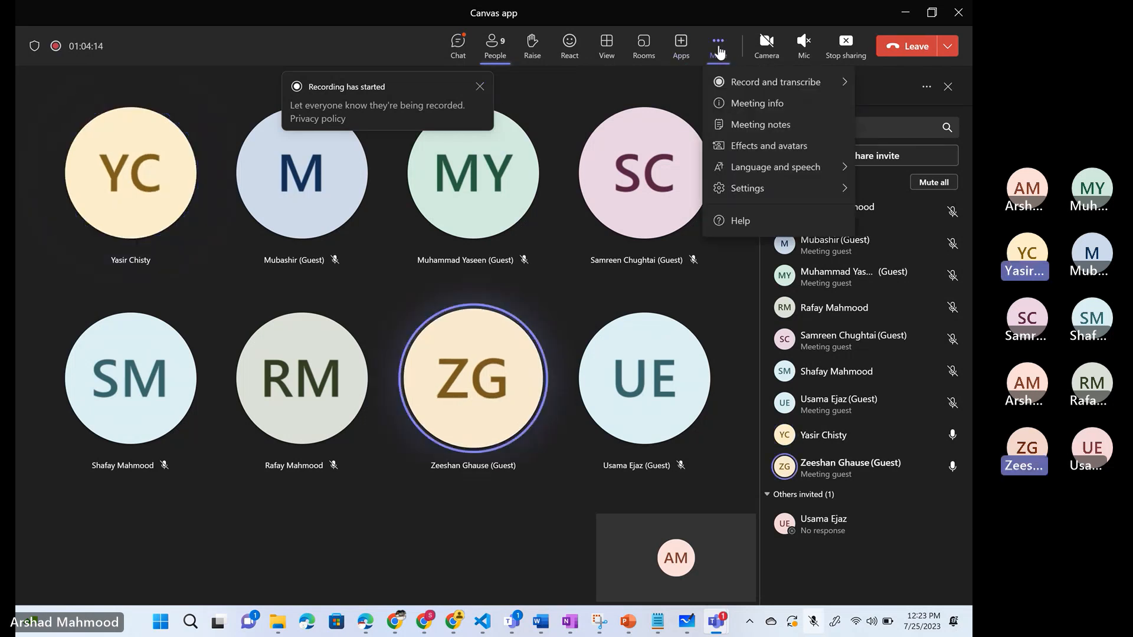
click(749, 123)
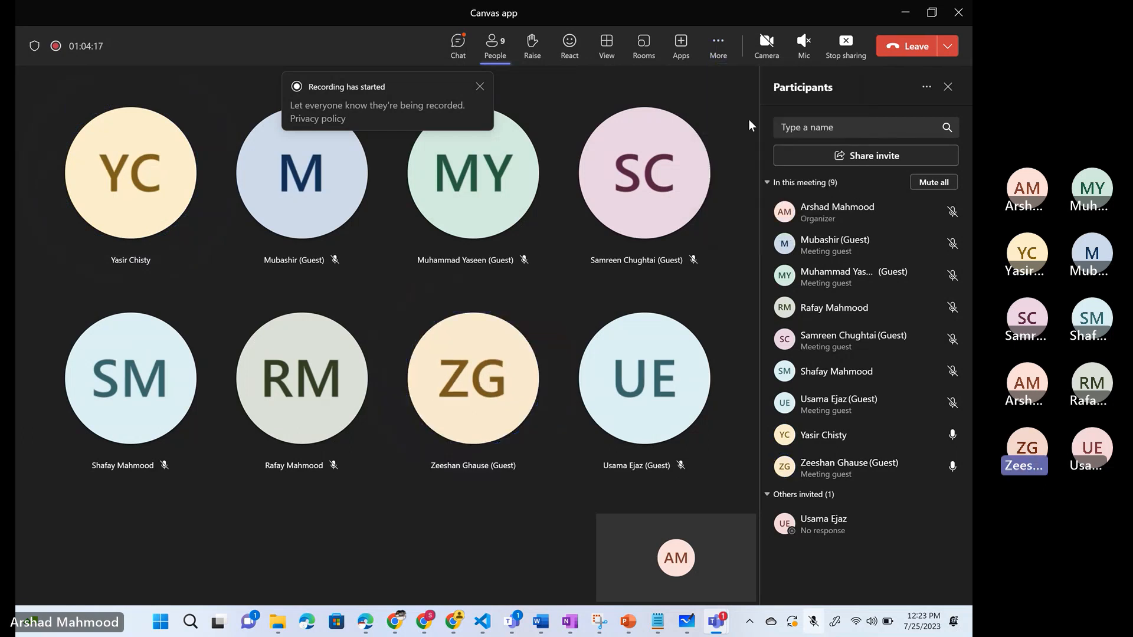
click(715, 45)
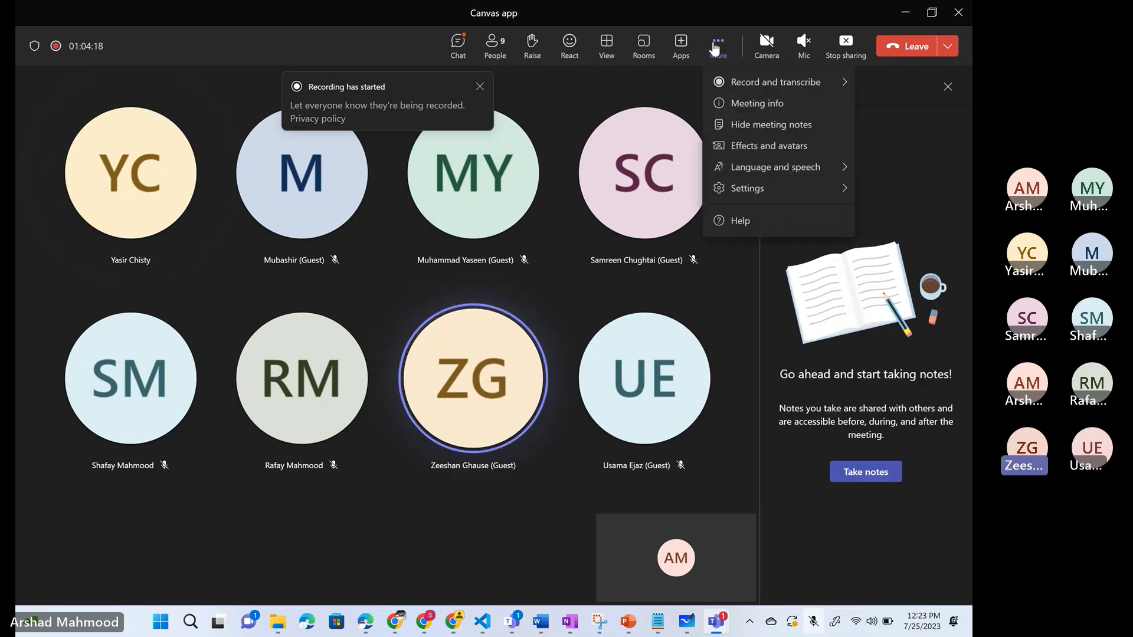
click(738, 105)
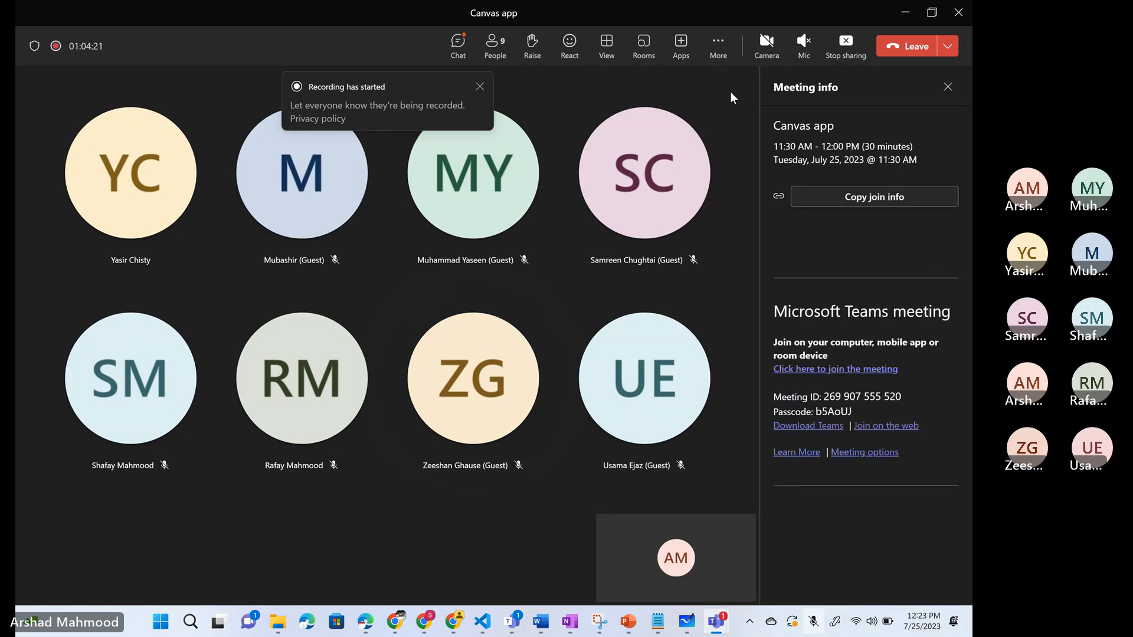
- Turn on live captions with English (US) as the spoken language and dismiss the recording notification
click(721, 57)
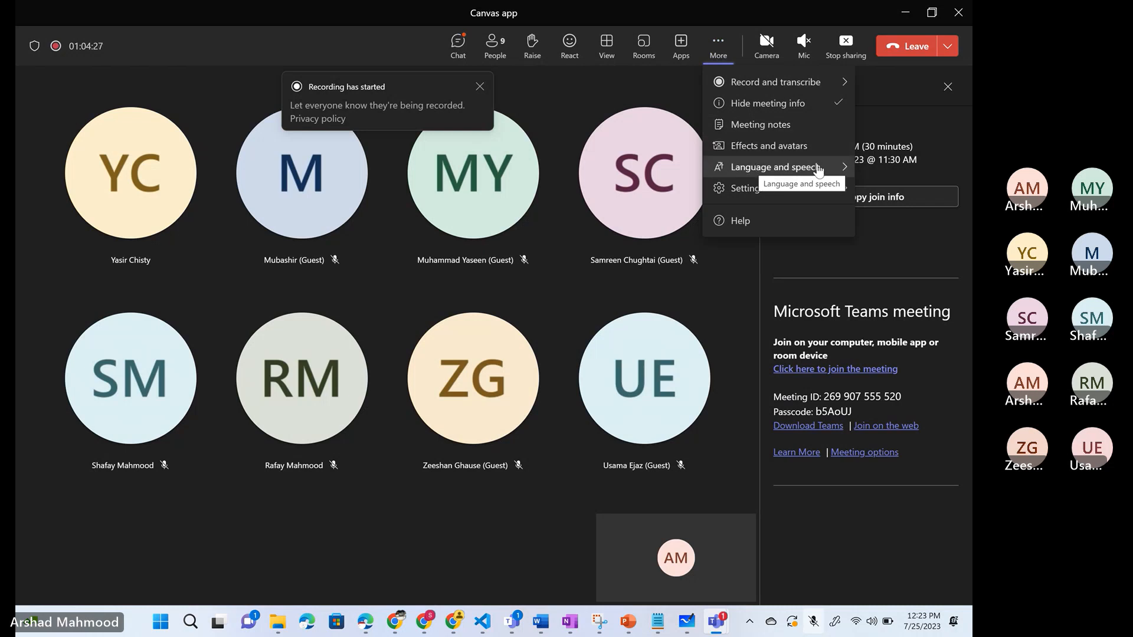
mouse_move(818, 171)
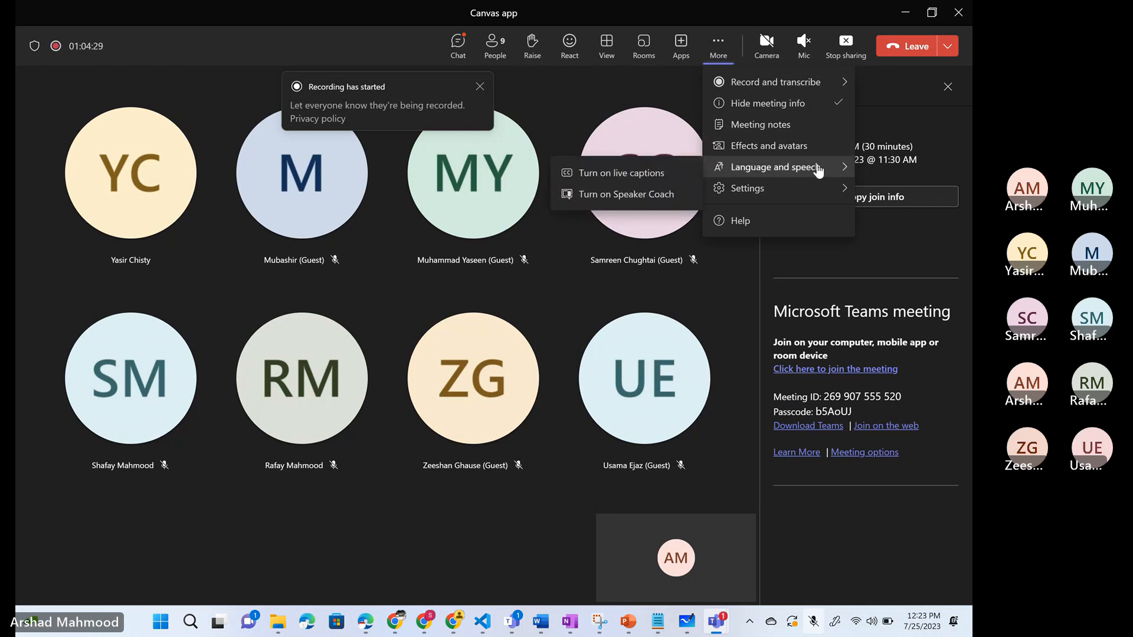
click(641, 175)
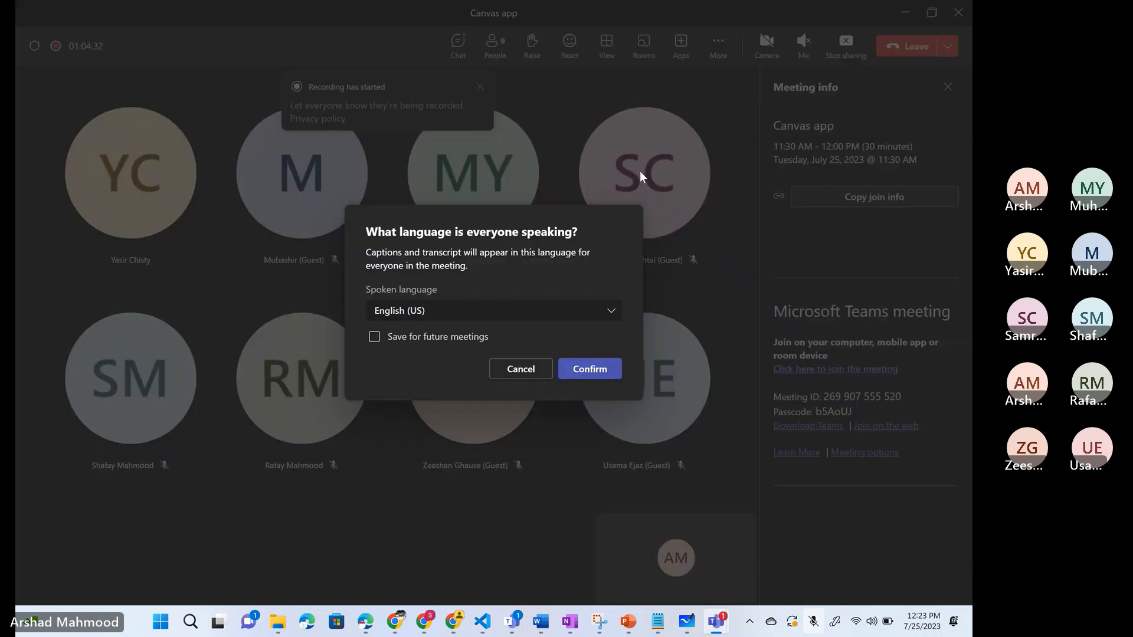
click(590, 369)
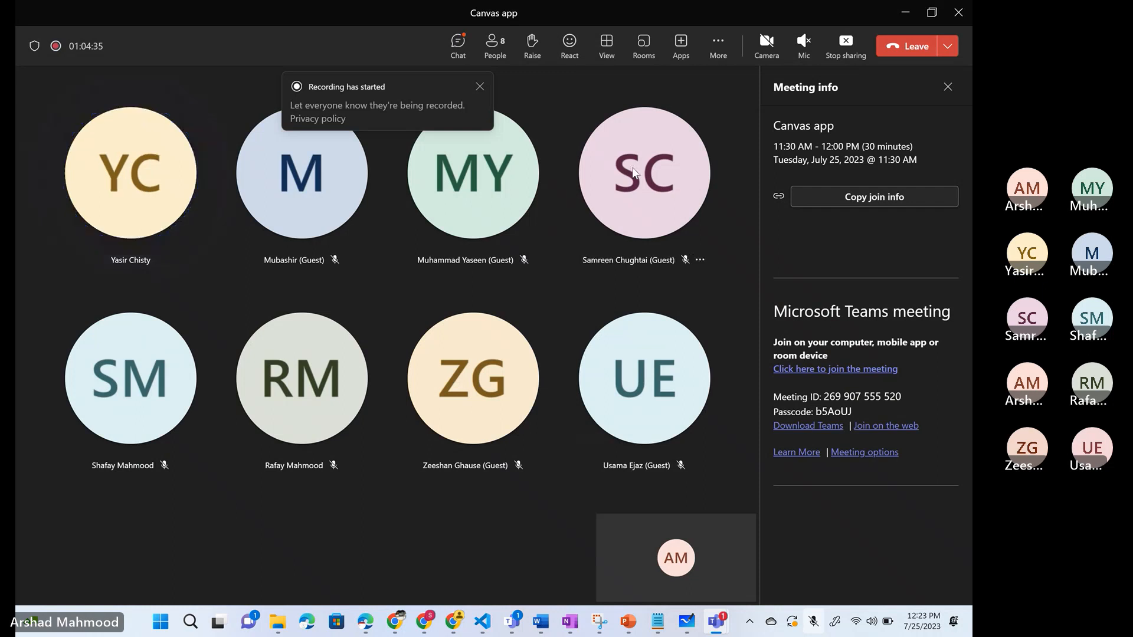
click(480, 88)
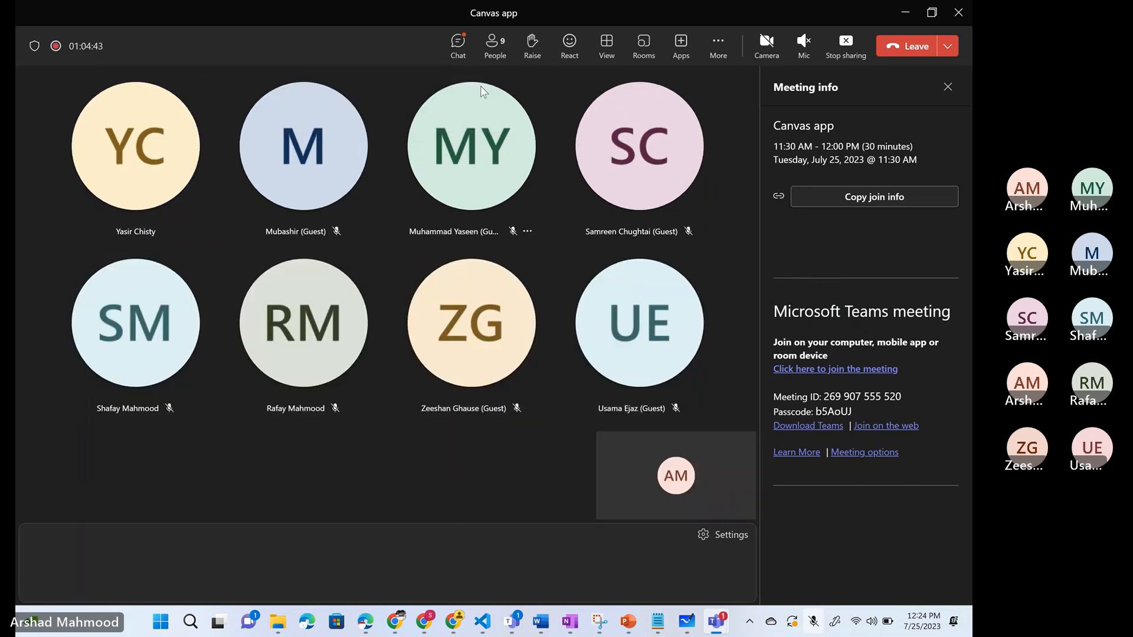
- Recheck whether transcription can be started for the meeting, and minimize the meeting window
click(719, 54)
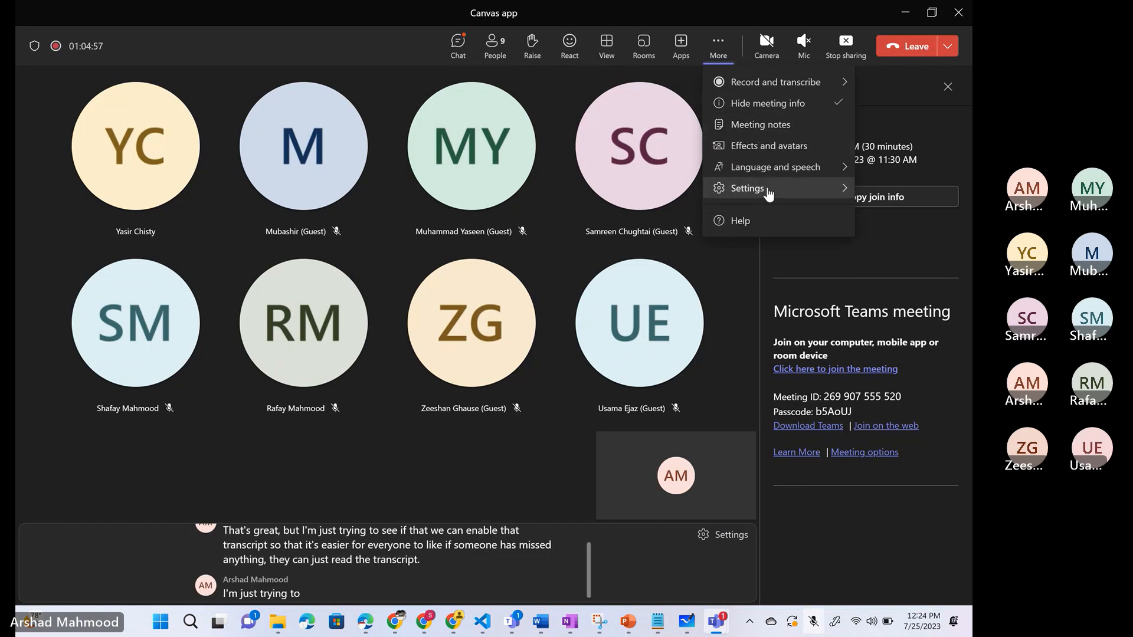
click(848, 89)
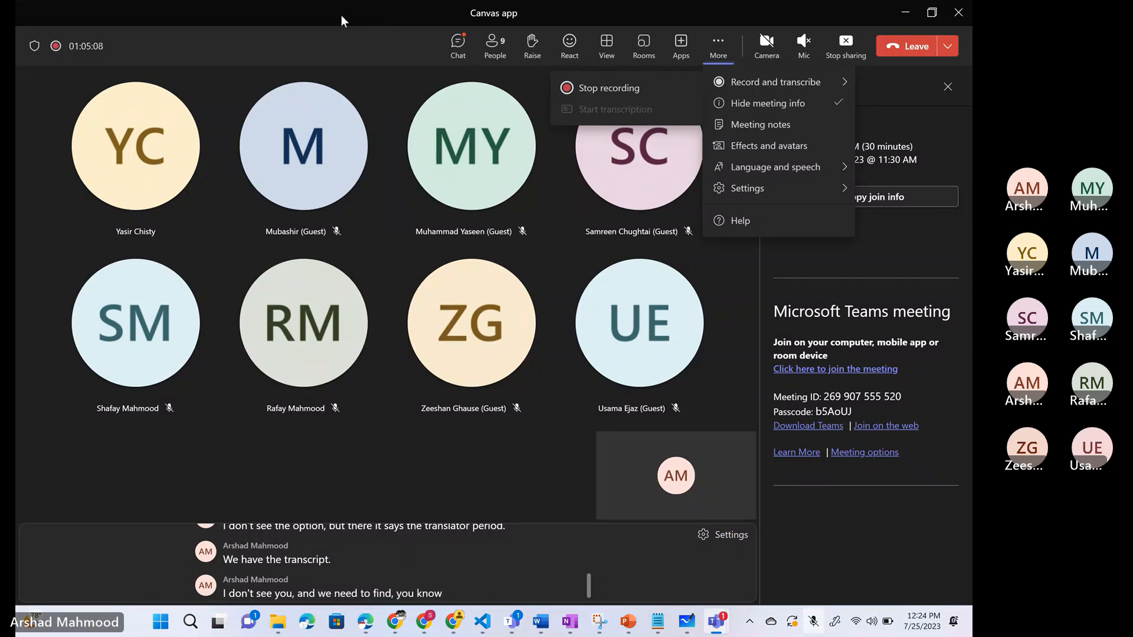
click(347, 147)
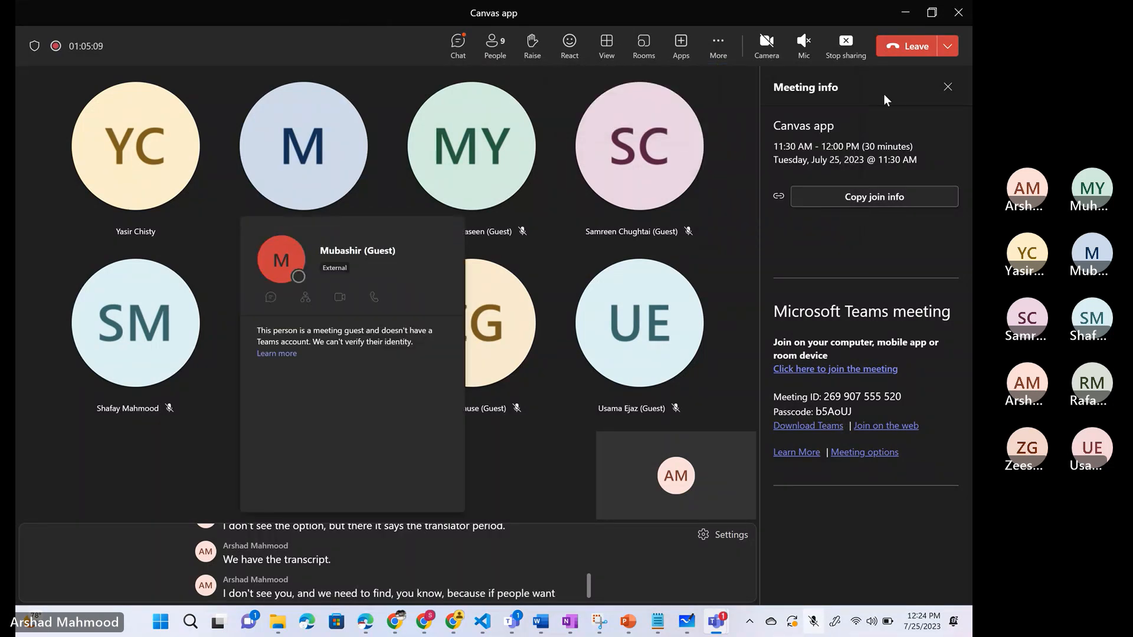
click(907, 16)
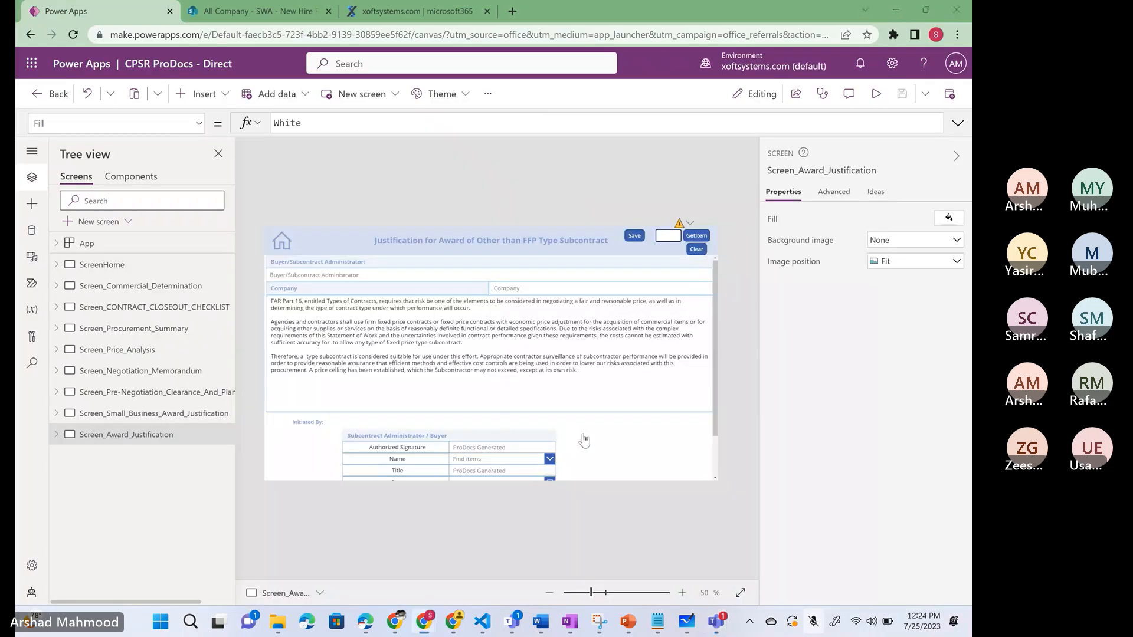
- Return to the Teams meeting and check the spoken language choices for the live captions
key(alt+Tab)
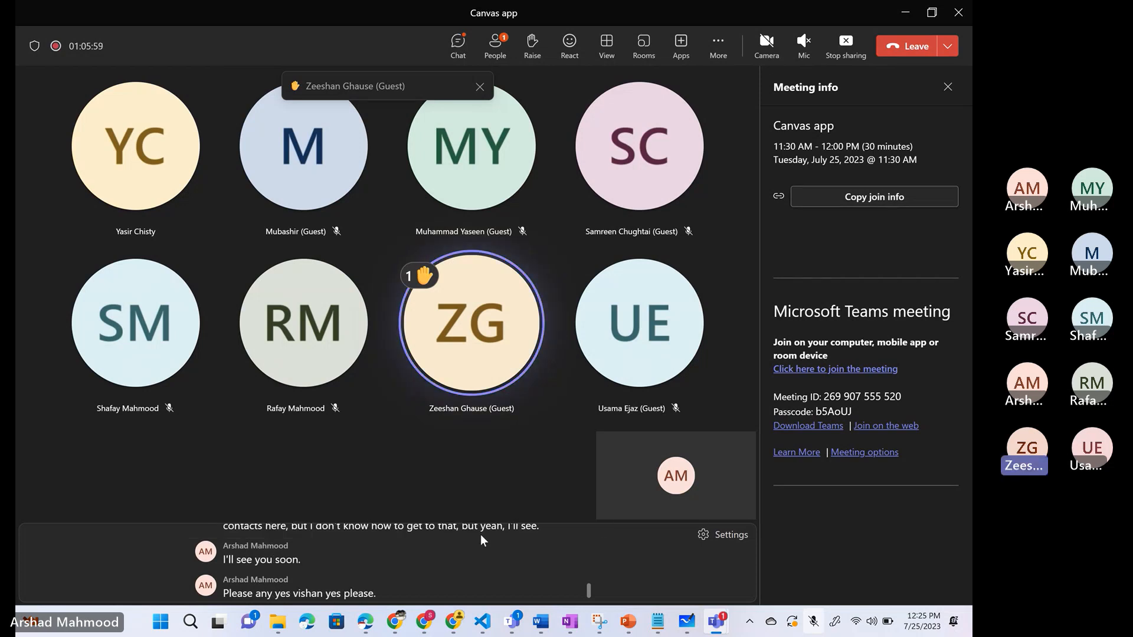
click(717, 538)
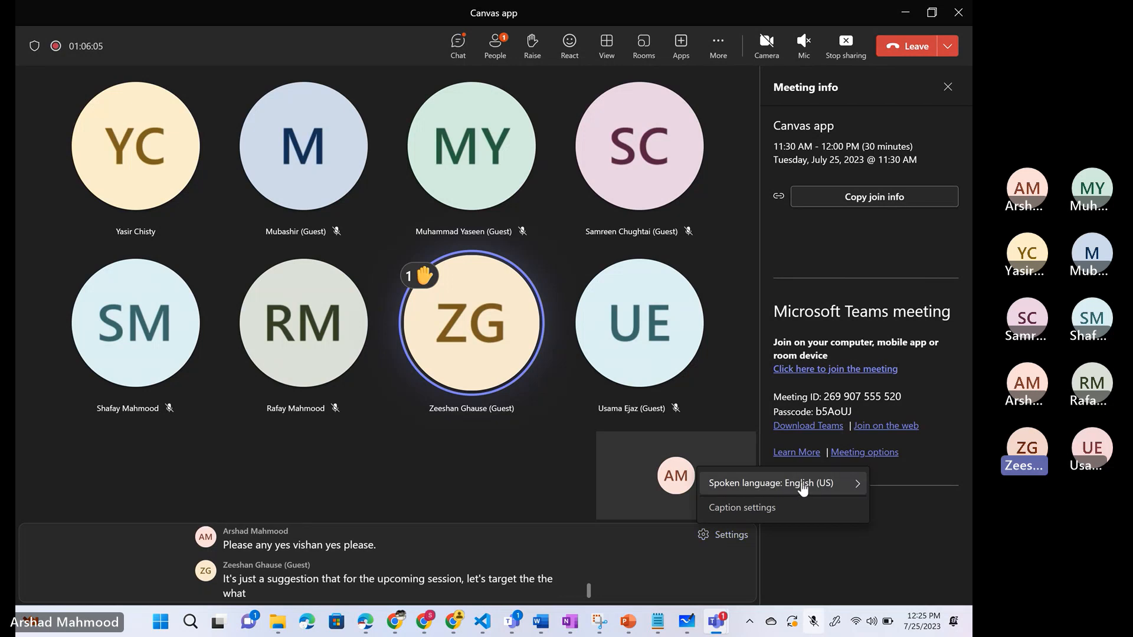
click(857, 485)
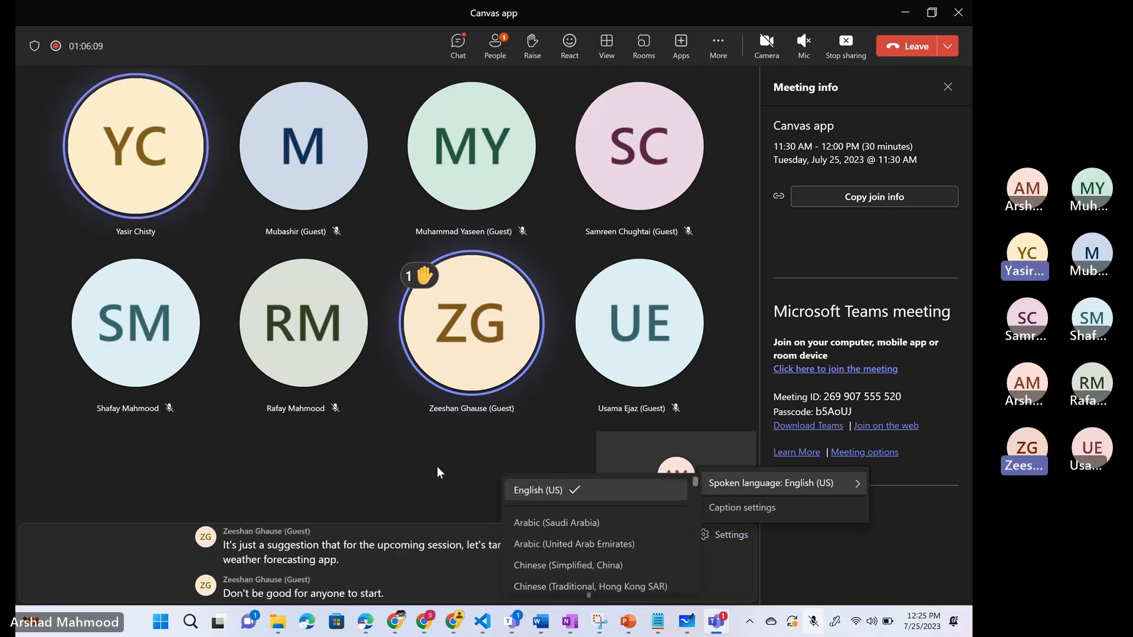
click(425, 516)
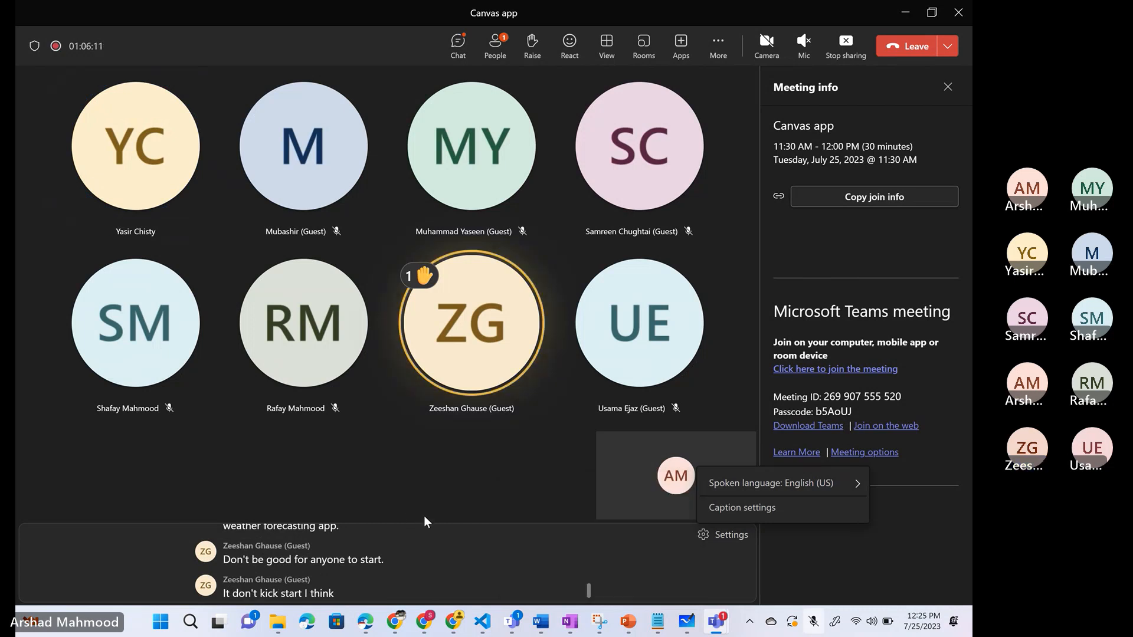
click(423, 516)
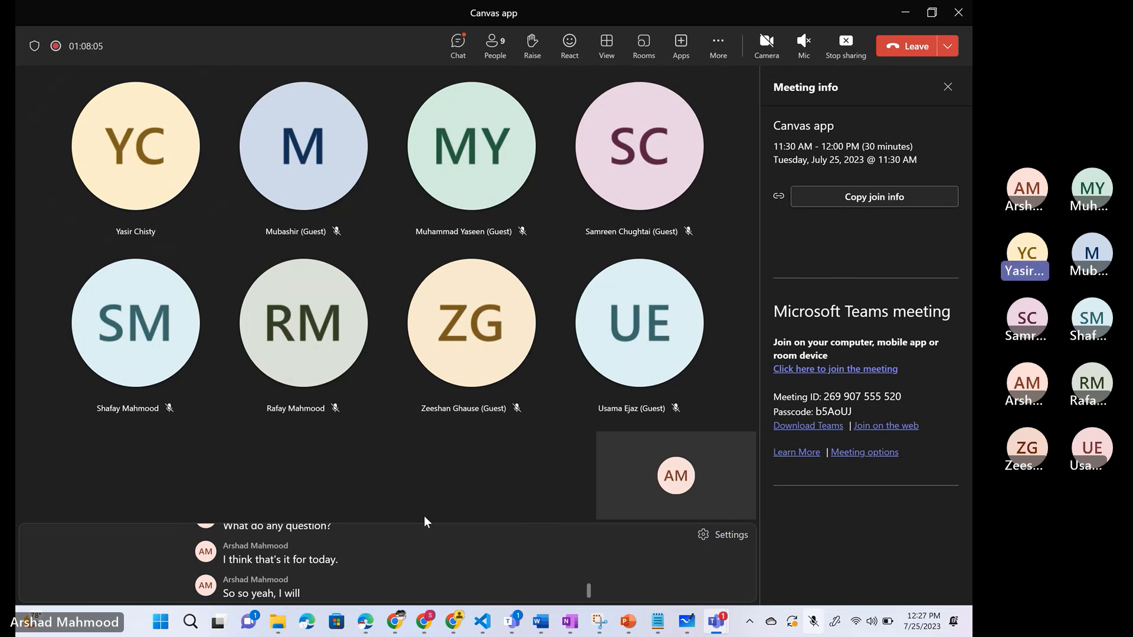
- Stop the meeting recording and confirm it
click(718, 45)
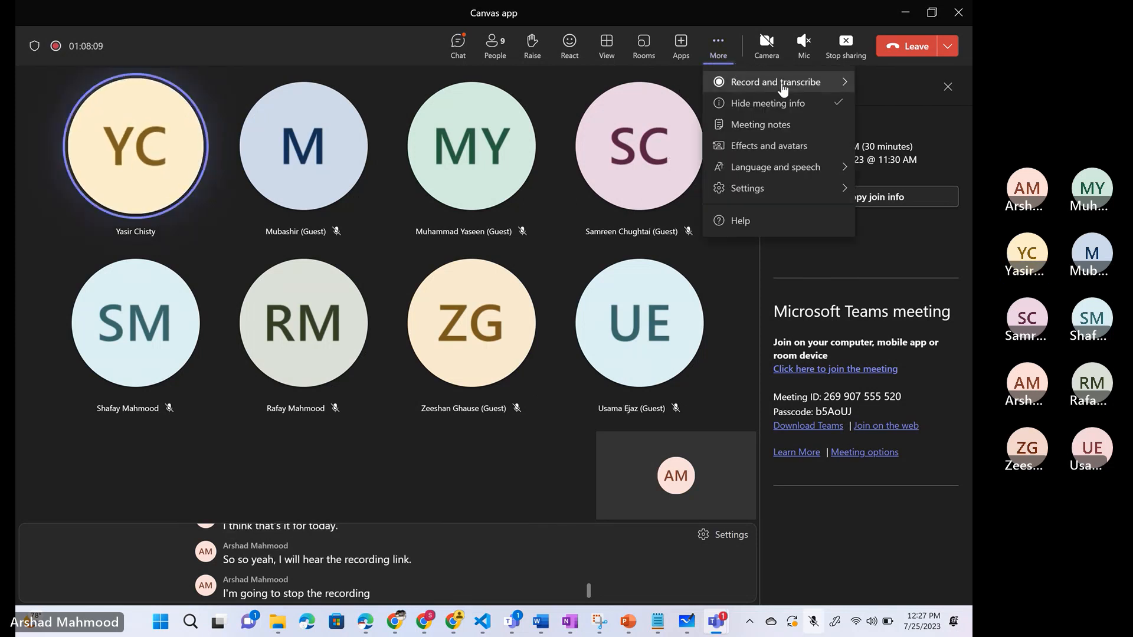
mouse_move(780, 91)
click(620, 89)
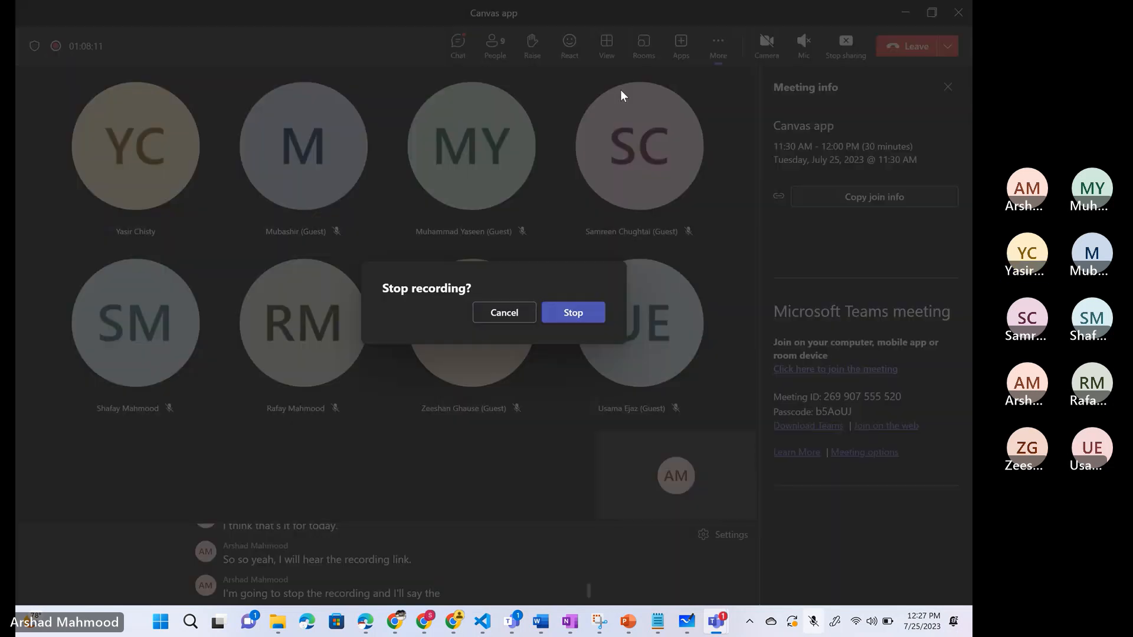
click(573, 314)
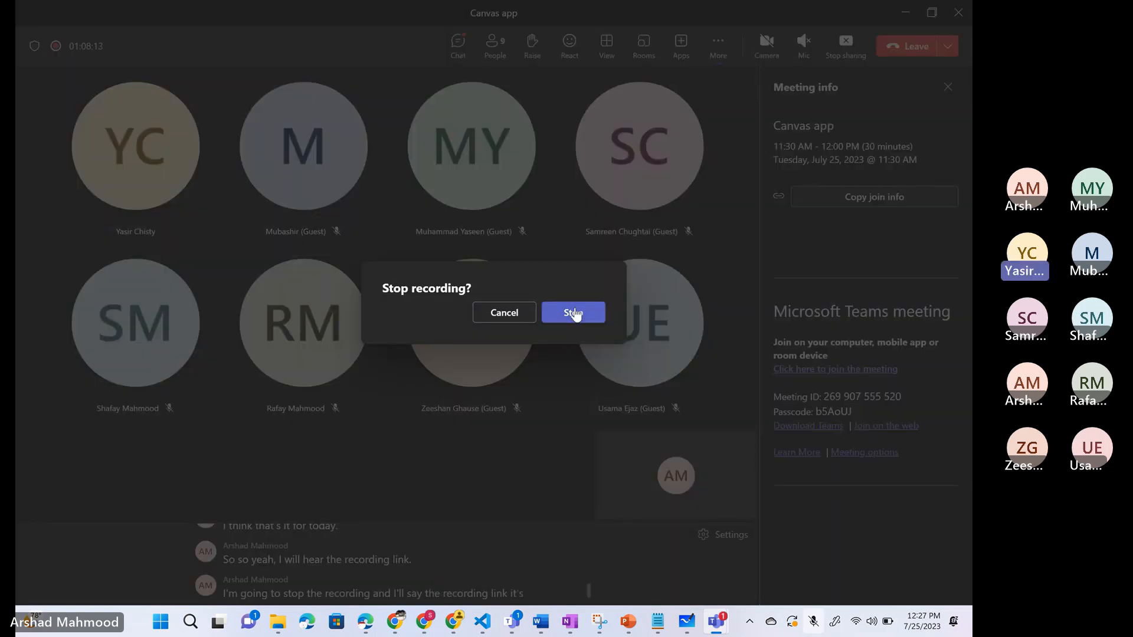